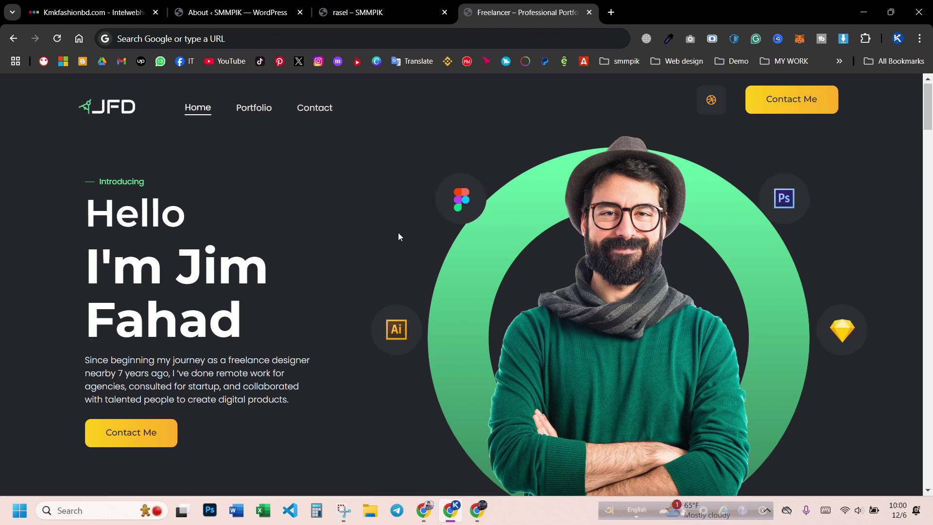
- Review the portfolio demo page top to bottom, then switch to the 'About ‹ SMMPIK — WordPress' tab
{"action": "scroll", "coordinate": [400, 238], "scroll_direction": "down", "scroll_amount": 3}
{"action": "scroll", "coordinate": [359, 255], "scroll_direction": "up", "scroll_amount": 3}
{"action": "scroll", "coordinate": [313, 274], "scroll_direction": "down", "scroll_amount": 4}
{"action": "scroll", "coordinate": [314, 280], "scroll_direction": "down", "scroll_amount": 20}
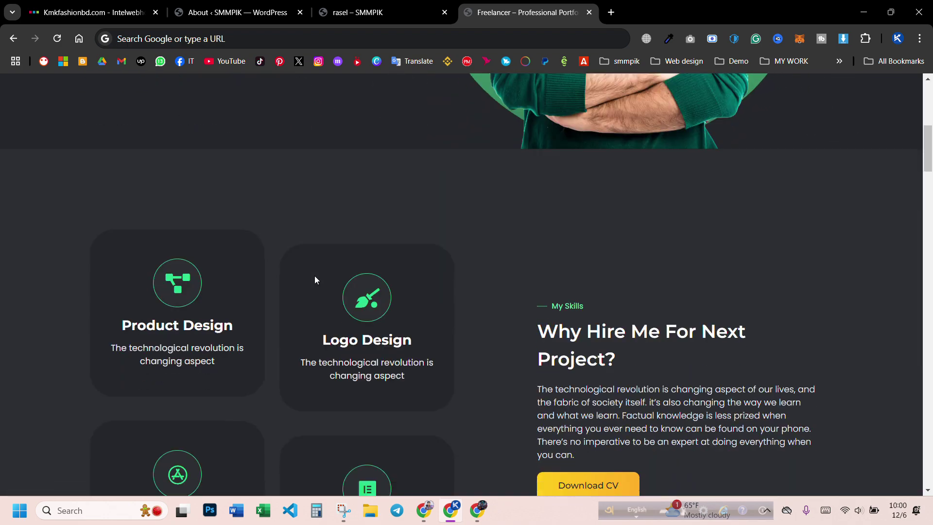
{"action": "scroll", "coordinate": [694, 302], "scroll_direction": "down", "scroll_amount": 20}
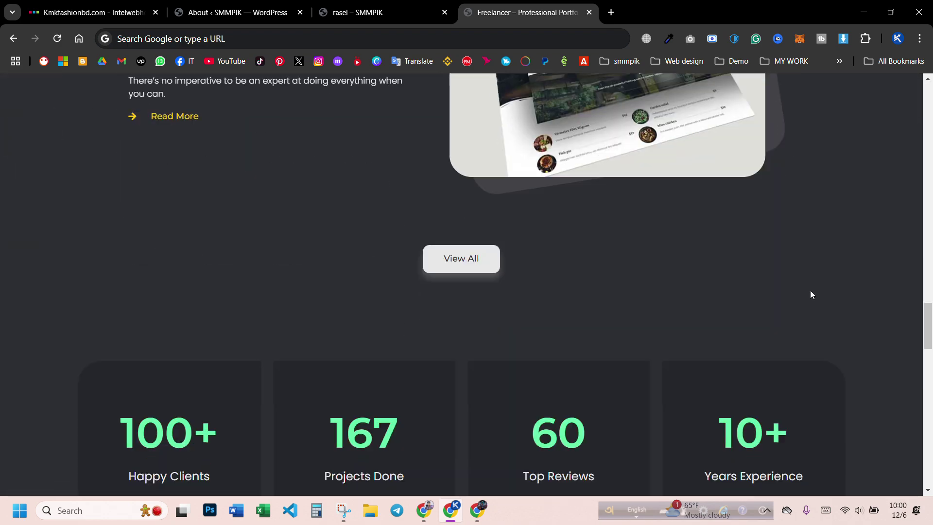
{"action": "scroll", "coordinate": [597, 295], "scroll_direction": "down", "scroll_amount": 6}
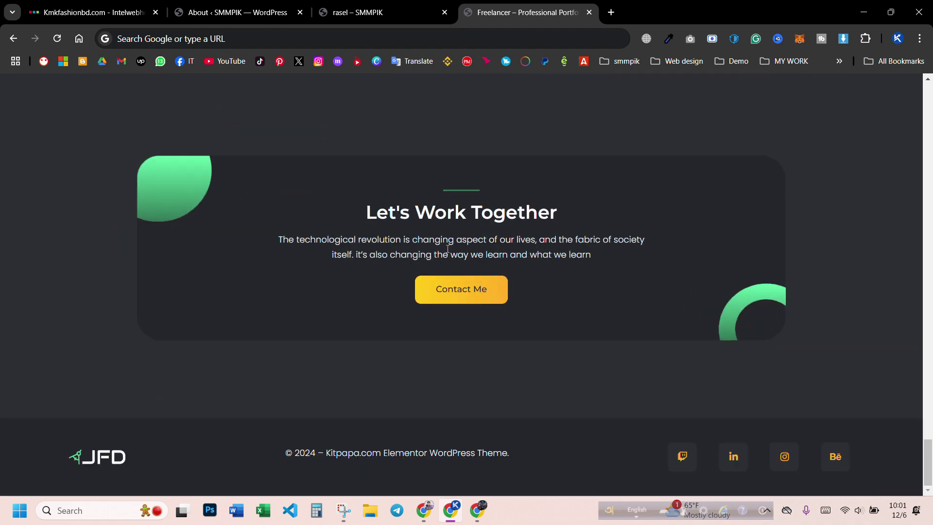
{"action": "scroll", "coordinate": [483, 319], "scroll_direction": "up", "scroll_amount": 6}
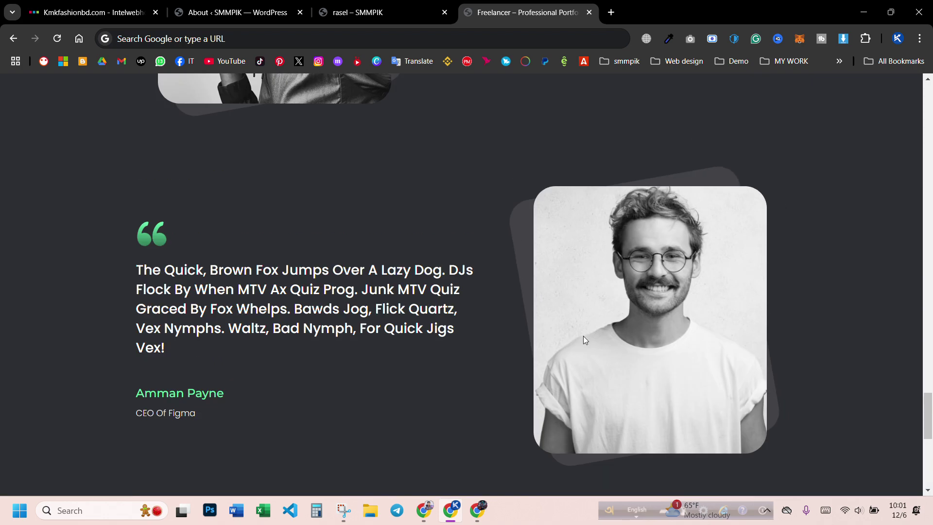
{"action": "scroll", "coordinate": [583, 336], "scroll_direction": "down", "scroll_amount": 6}
{"action": "scroll", "coordinate": [771, 364], "scroll_direction": "up", "scroll_amount": 10}
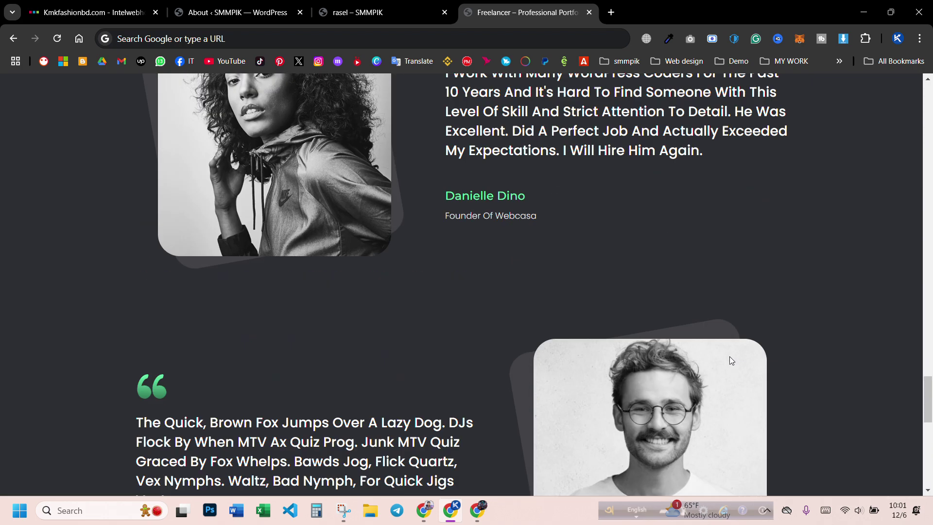
{"action": "scroll", "coordinate": [733, 359], "scroll_direction": "up", "scroll_amount": 15}
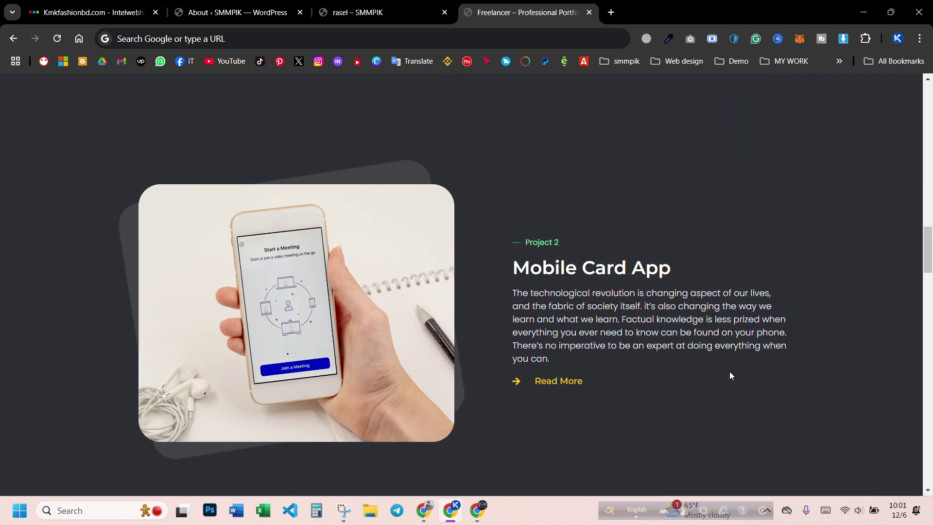
{"action": "scroll", "coordinate": [731, 377], "scroll_direction": "up", "scroll_amount": 8}
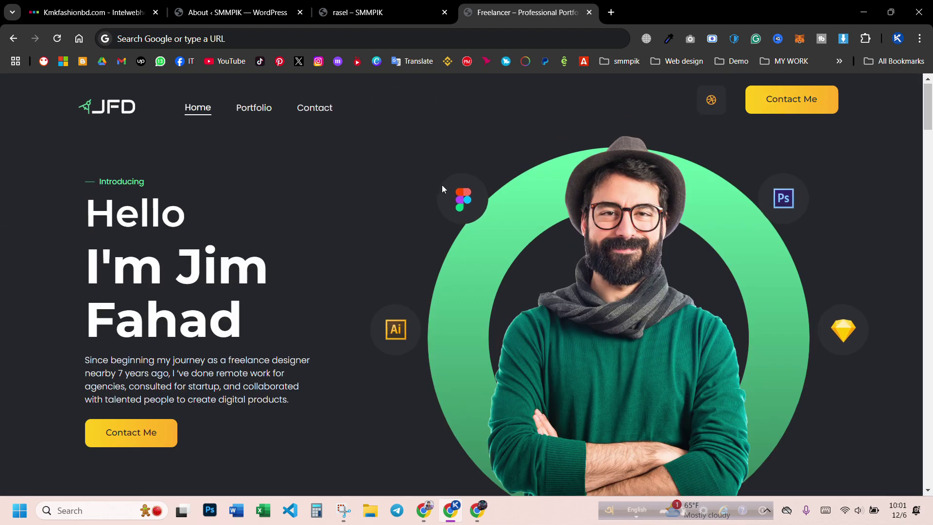
{"action": "left_click", "coordinate": [233, 12]}
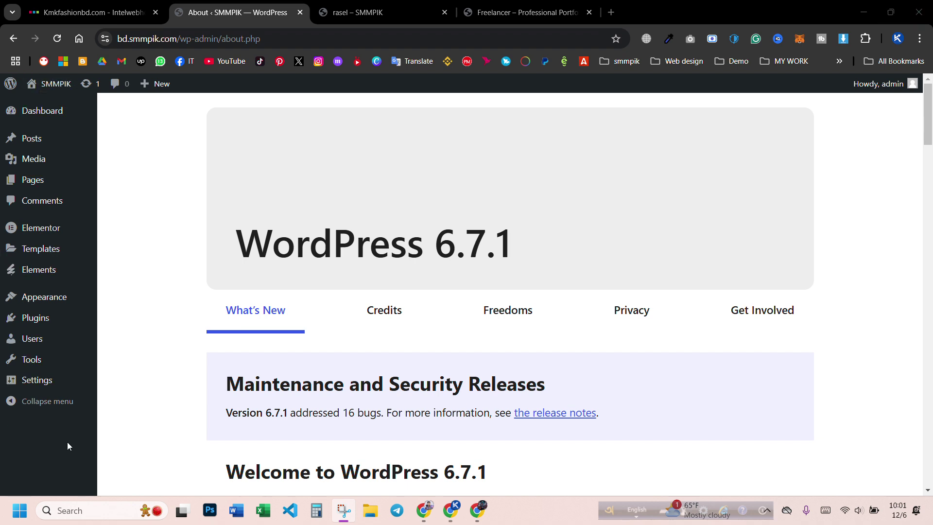
- Go to Appearance > Themes and view the Hello Elementor theme details
{"action": "mouse_move", "coordinate": [29, 298]}
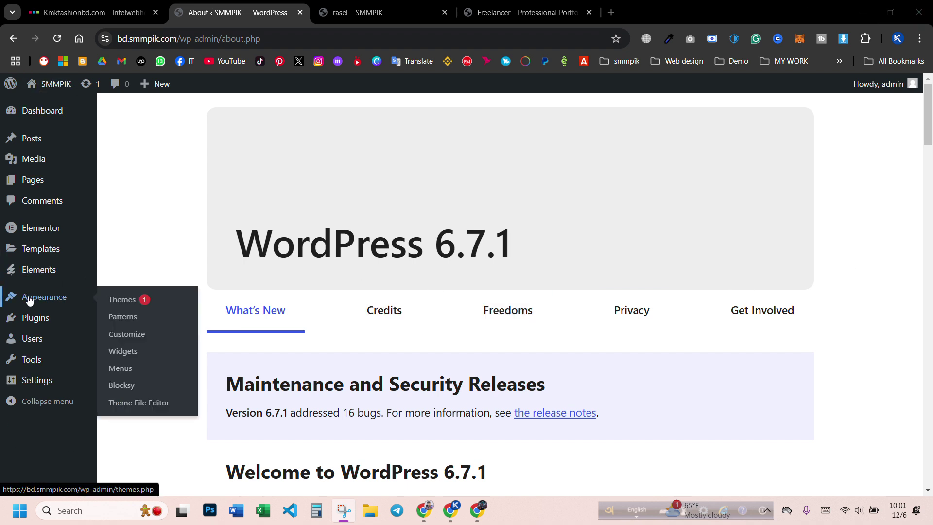
{"action": "left_click", "coordinate": [149, 307]}
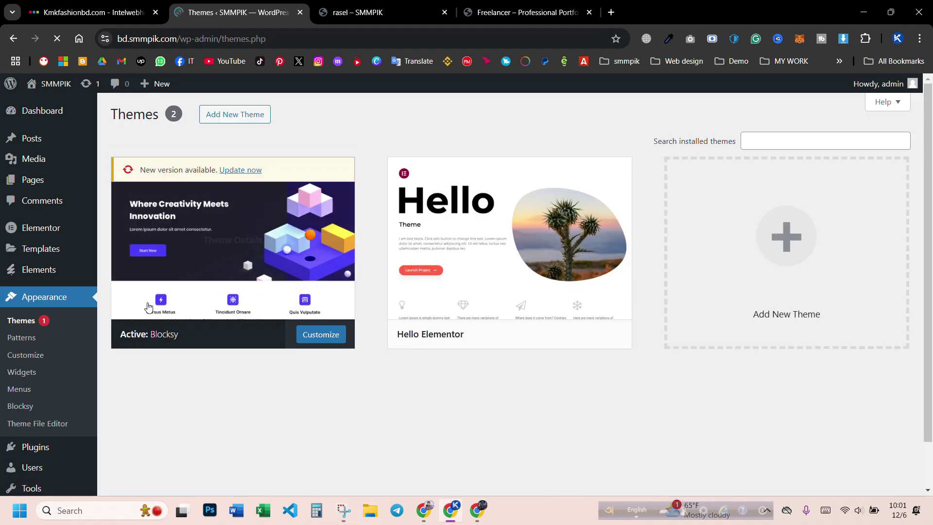
{"action": "mouse_move", "coordinate": [404, 345]}
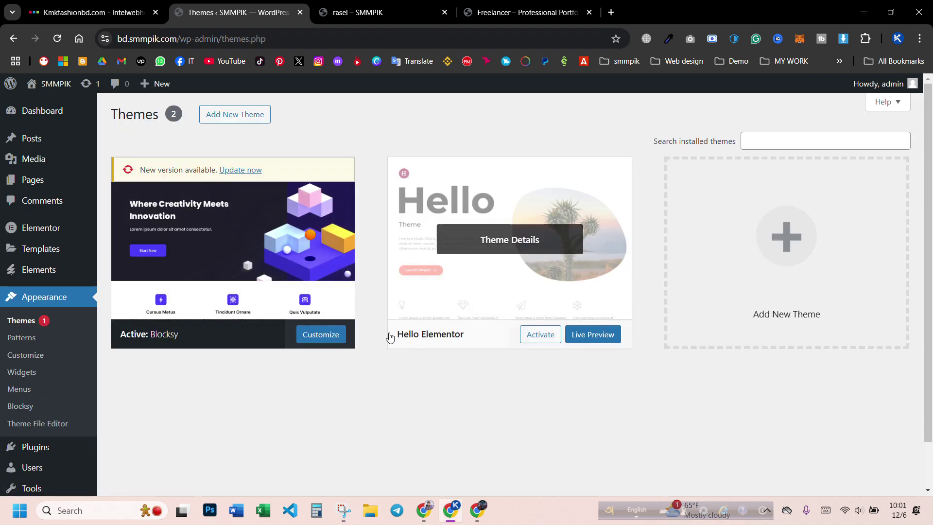
{"action": "left_click_drag", "start_coordinate": [474, 340], "coordinate": [393, 334]}
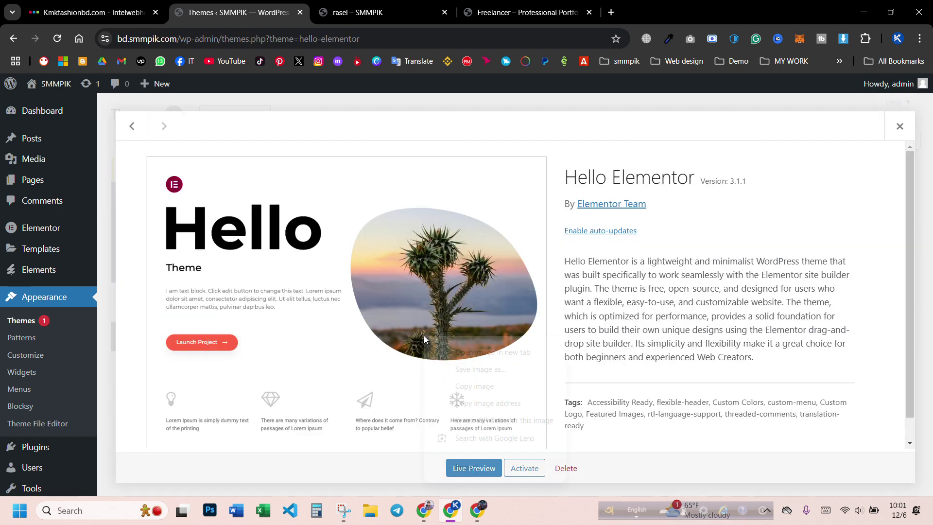
{"action": "right_click", "coordinate": [424, 335]}
- Copy the 'Hello Elementor' theme title and close the theme details
{"action": "double_click", "coordinate": [590, 187]}
{"action": "left_click", "coordinate": [587, 181]}
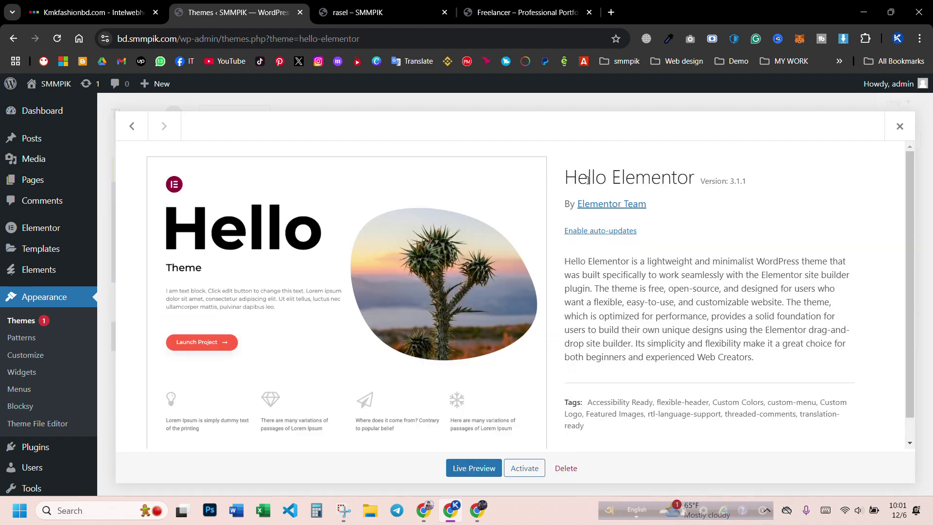
{"action": "left_click_drag", "start_coordinate": [562, 180], "coordinate": [688, 181]}
{"action": "right_click", "coordinate": [679, 183]}
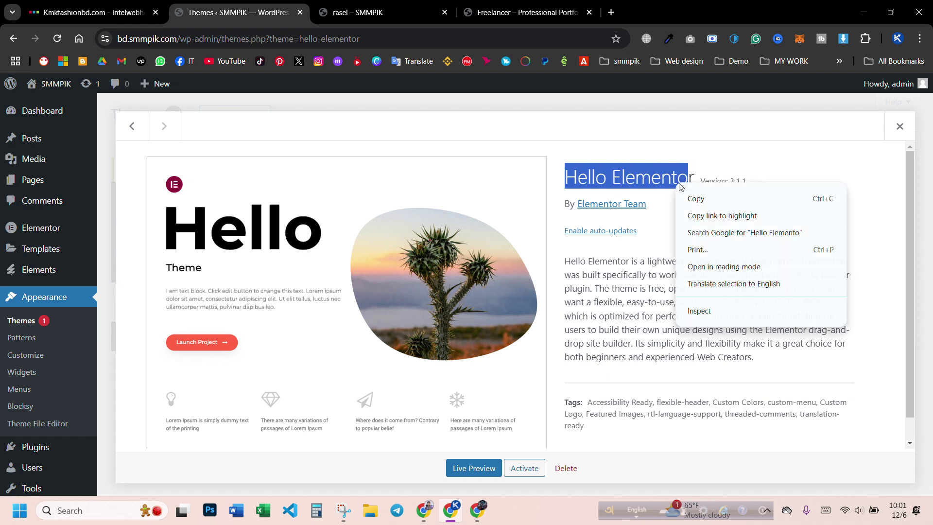
{"action": "key", "text": "Escape"}
{"action": "left_click", "coordinate": [571, 178]}
{"action": "left_click_drag", "start_coordinate": [570, 178], "coordinate": [686, 179]}
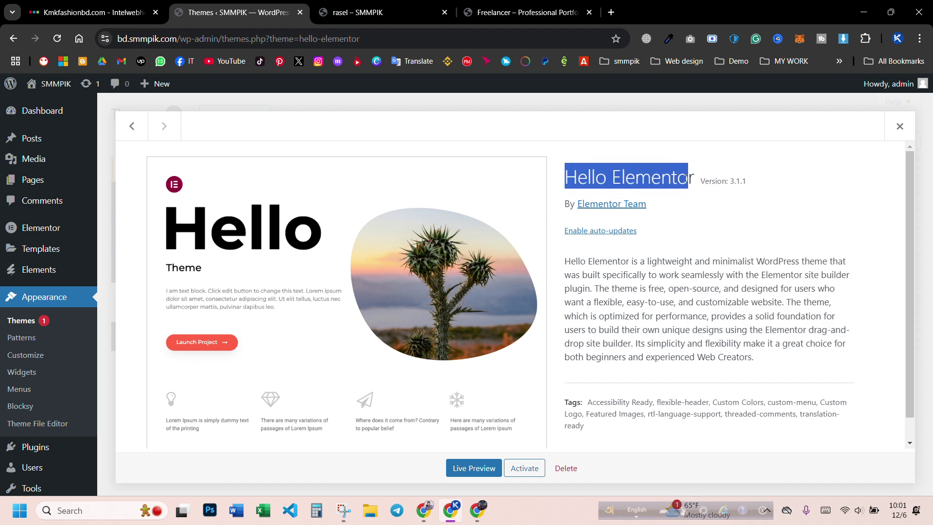
{"action": "right_click", "coordinate": [698, 182]}
{"action": "left_click", "coordinate": [699, 192]}
{"action": "left_click", "coordinate": [899, 126]}
- Search Add New Theme for the pasted 'Hello Elementor' and activate it
{"action": "left_click", "coordinate": [243, 122]}
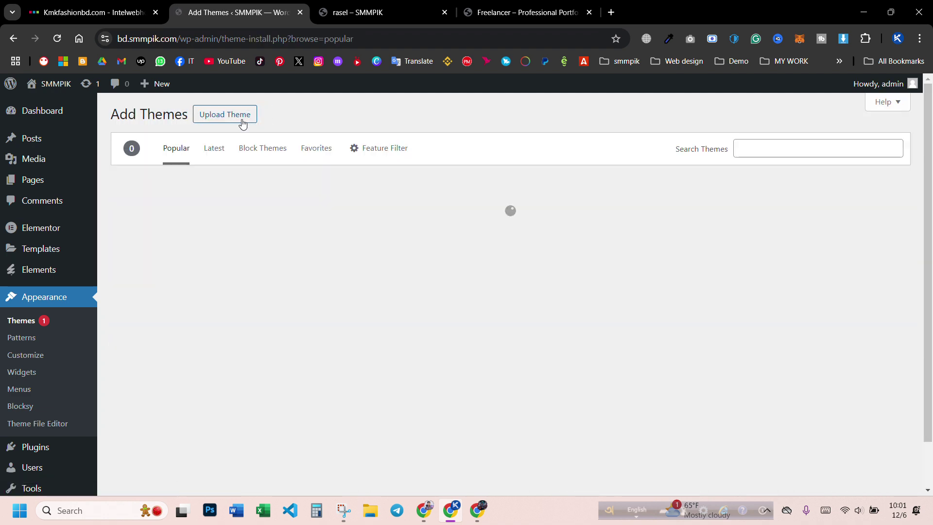
{"action": "left_click", "coordinate": [765, 148]}
{"action": "right_click", "coordinate": [765, 148]}
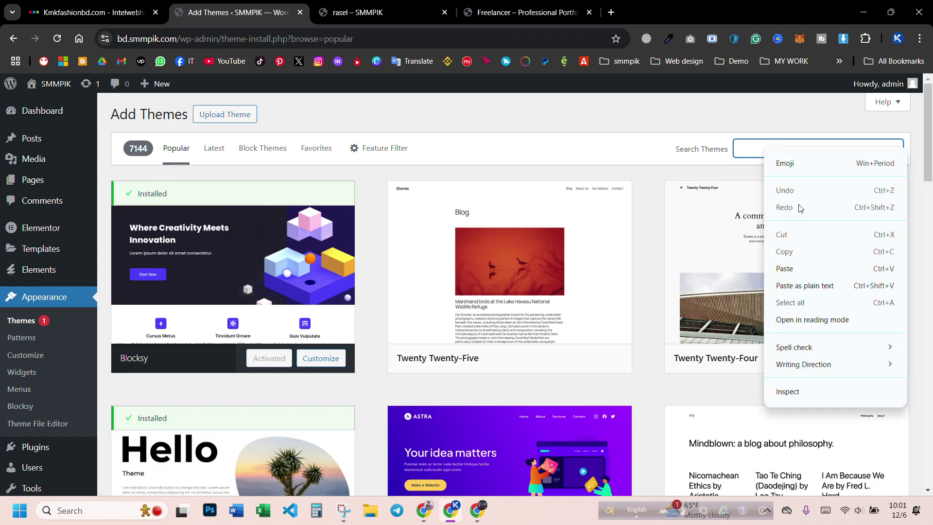
{"action": "left_click", "coordinate": [784, 267]}
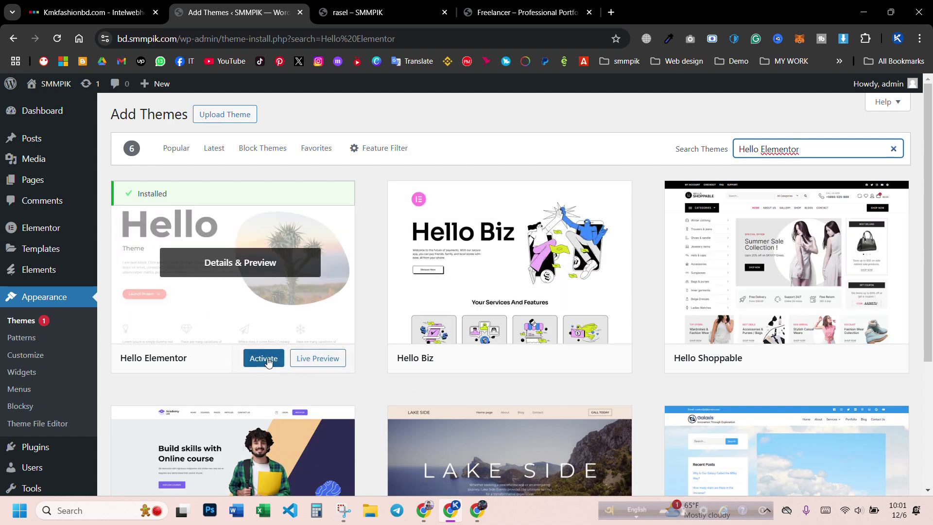
{"action": "left_click", "coordinate": [267, 362]}
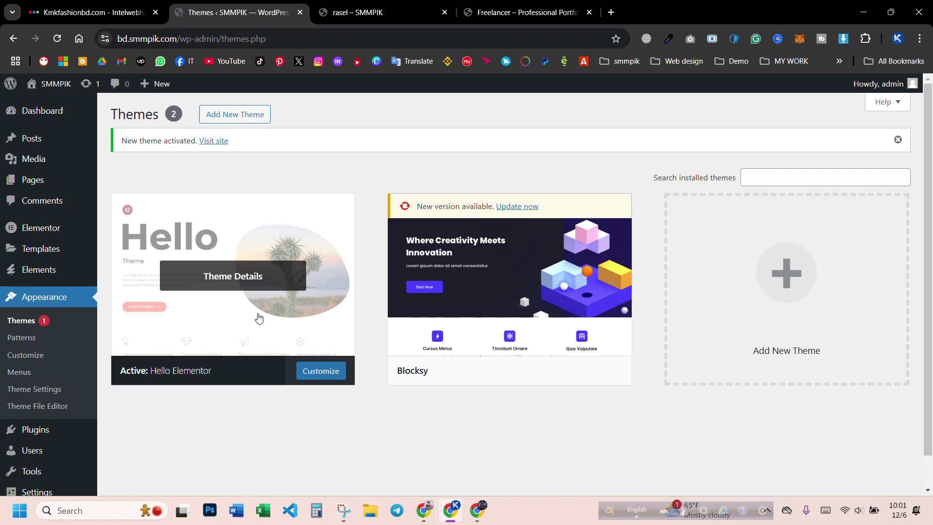
- Delete the Blocksy theme and confirm the deletion
{"action": "left_click", "coordinate": [504, 279]}
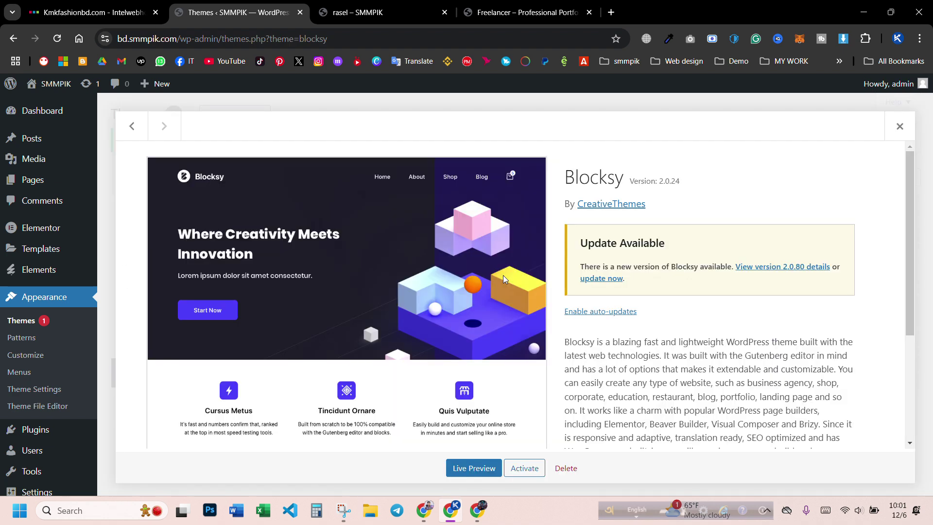
{"action": "left_click", "coordinate": [567, 468]}
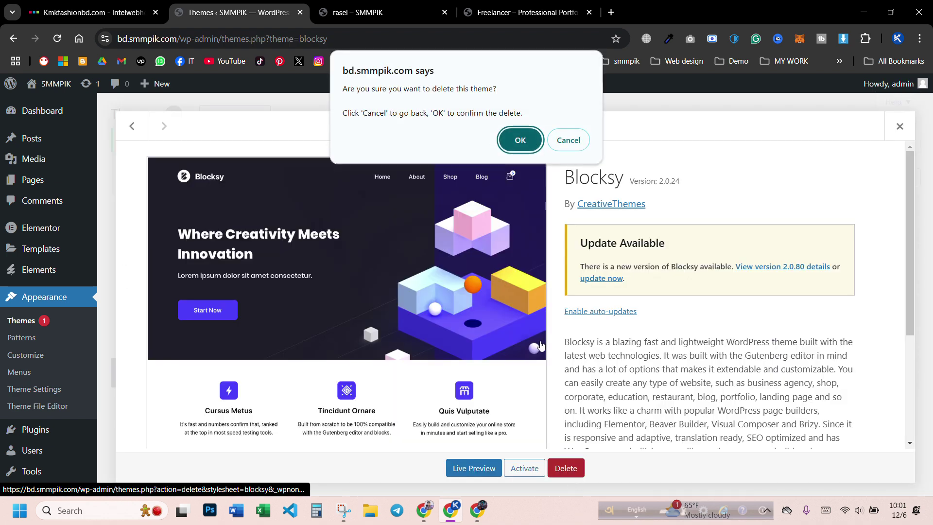
{"action": "left_click", "coordinate": [532, 141]}
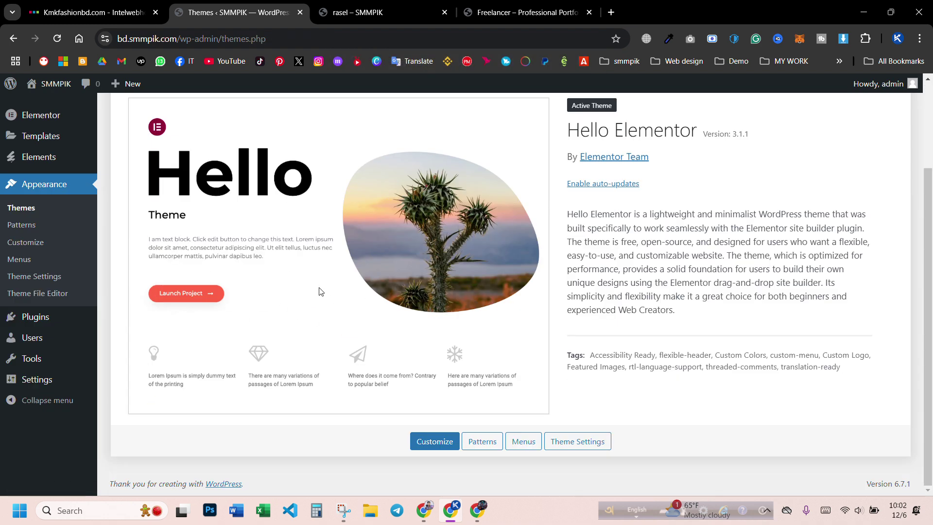
{"action": "mouse_move", "coordinate": [26, 318]}
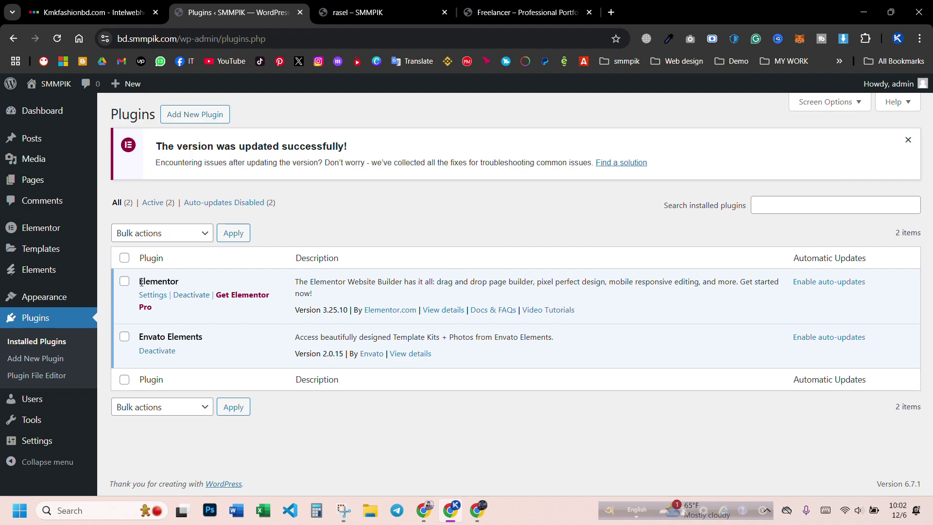
- Copy the Elementor plugin name from the Installed Plugins list
{"action": "left_click_drag", "start_coordinate": [140, 281], "coordinate": [189, 285]}
{"action": "right_click", "coordinate": [171, 282]}
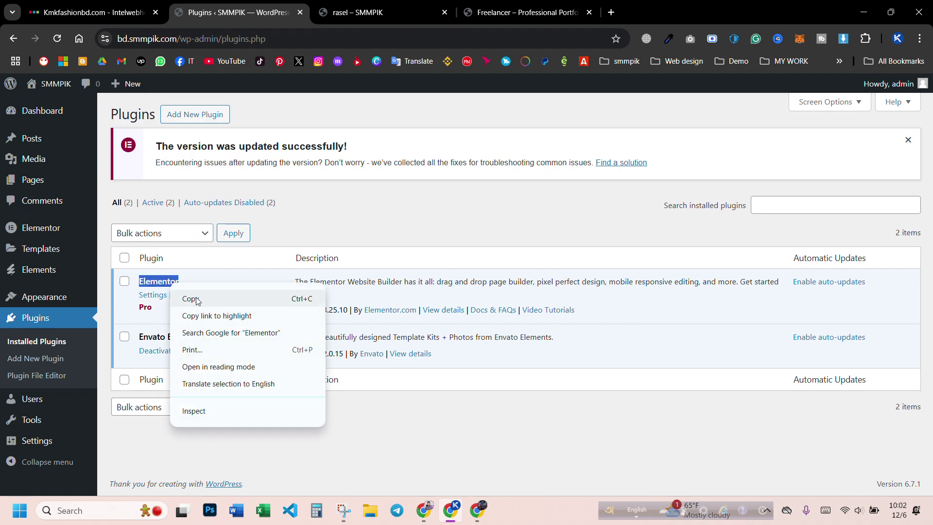
{"action": "left_click", "coordinate": [196, 297]}
{"action": "left_click", "coordinate": [357, 428]}
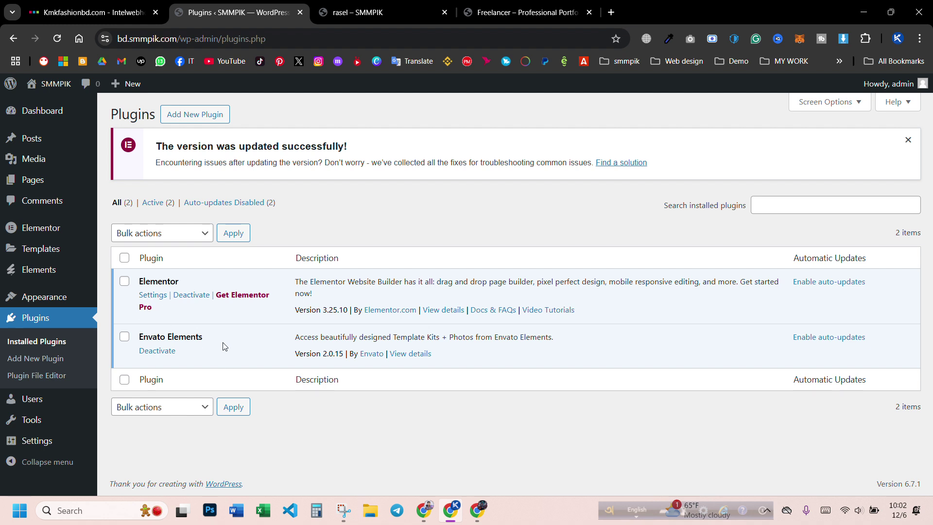
- Search Add New Plugin for 'Elementor' using the pasted name
{"action": "left_click", "coordinate": [204, 118]}
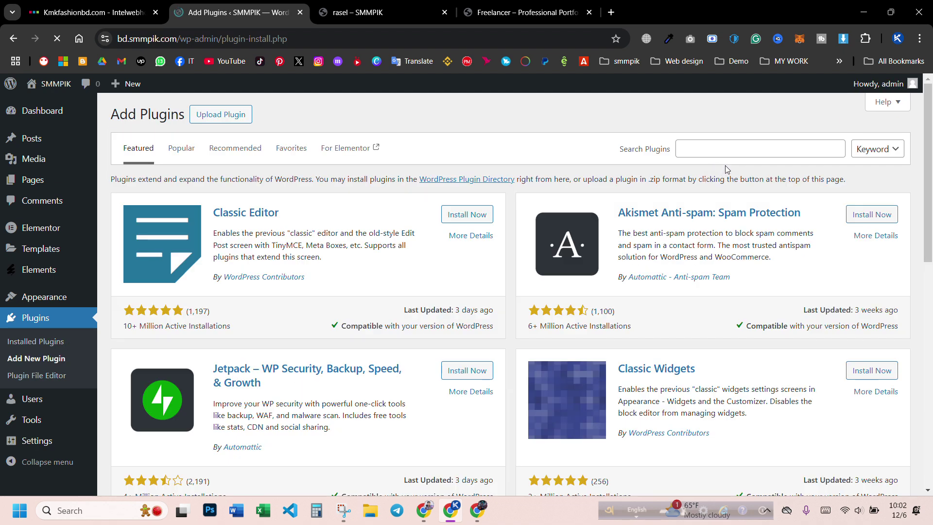
{"action": "left_click", "coordinate": [718, 154]}
{"action": "left_click", "coordinate": [761, 242]}
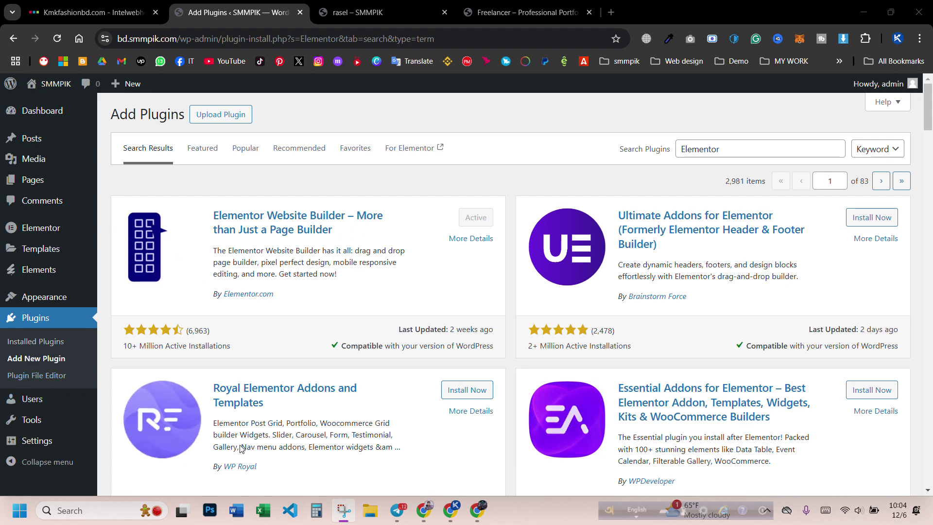
{"action": "mouse_move", "coordinate": [25, 232]}
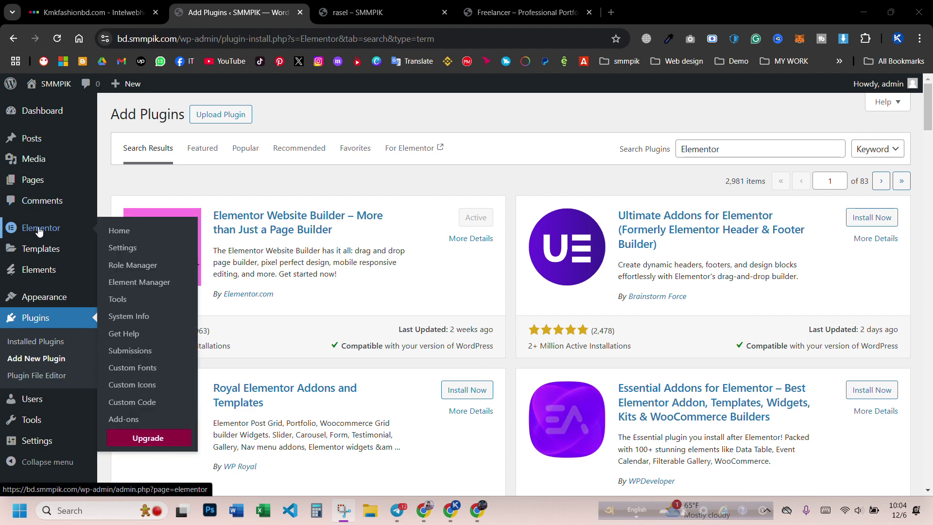
- Set Enable Unfiltered File Uploads to Enable in Elementor's Advanced settings and save
{"action": "left_click", "coordinate": [136, 248]}
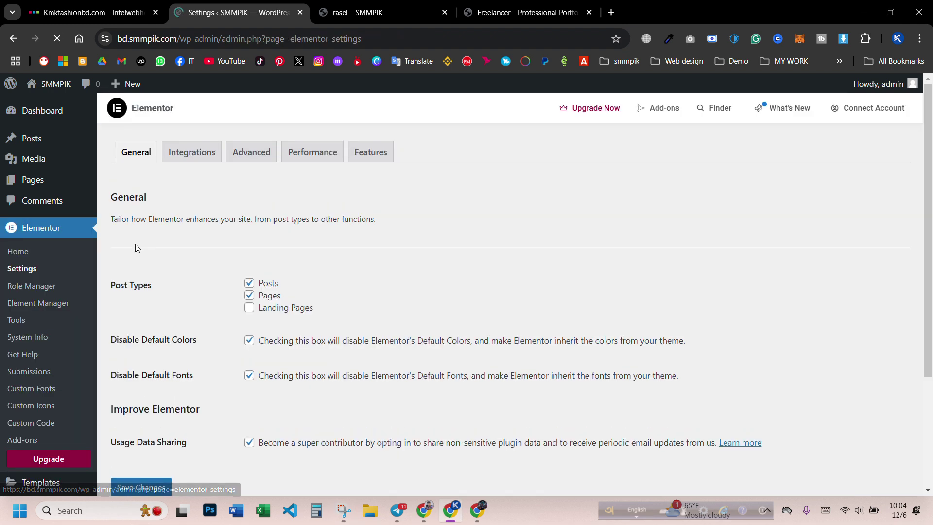
{"action": "left_click", "coordinate": [181, 157]}
{"action": "left_click", "coordinate": [244, 158]}
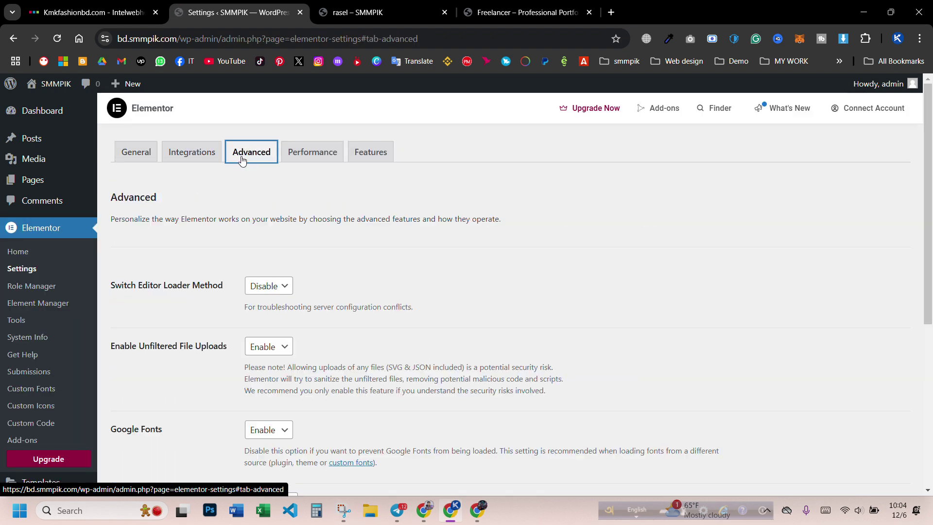
{"action": "scroll", "coordinate": [231, 214], "scroll_direction": "down", "scroll_amount": 2}
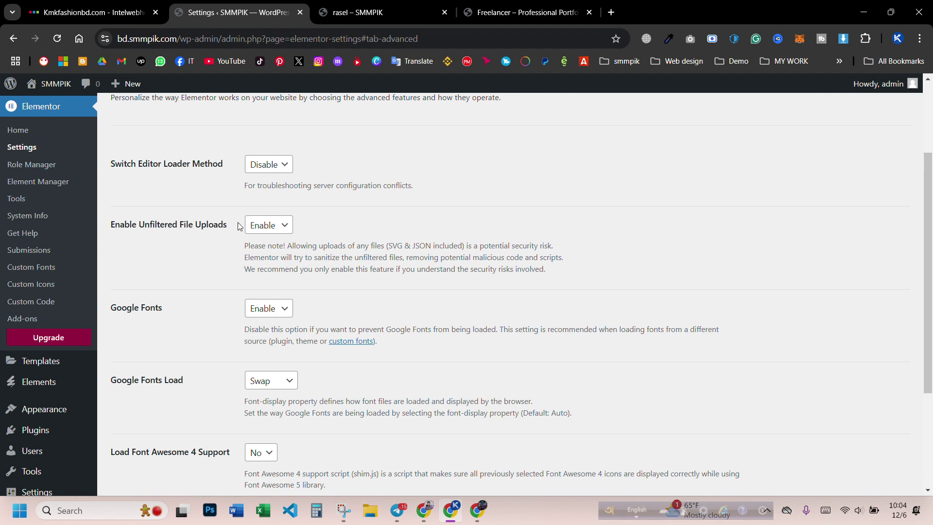
{"action": "left_click", "coordinate": [265, 227]}
{"action": "left_click", "coordinate": [270, 261]}
{"action": "scroll", "coordinate": [193, 257], "scroll_direction": "down", "scroll_amount": 3}
{"action": "left_click", "coordinate": [141, 432]}
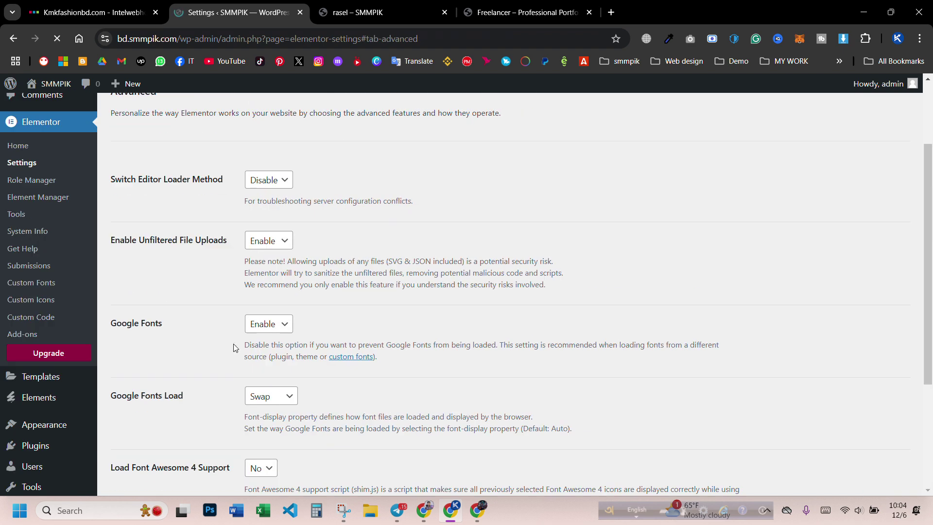
- Review Elementor's Performance settings tab
{"action": "scroll", "coordinate": [243, 325], "scroll_direction": "up", "scroll_amount": 3}
{"action": "left_click", "coordinate": [317, 154]}
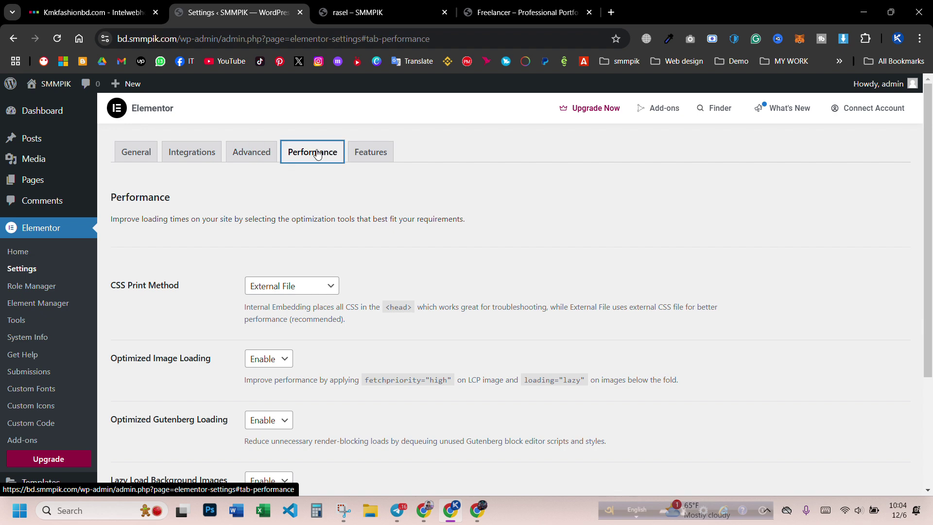
{"action": "scroll", "coordinate": [262, 238], "scroll_direction": "down", "scroll_amount": 3}
{"action": "scroll", "coordinate": [323, 253], "scroll_direction": "up", "scroll_amount": 3}
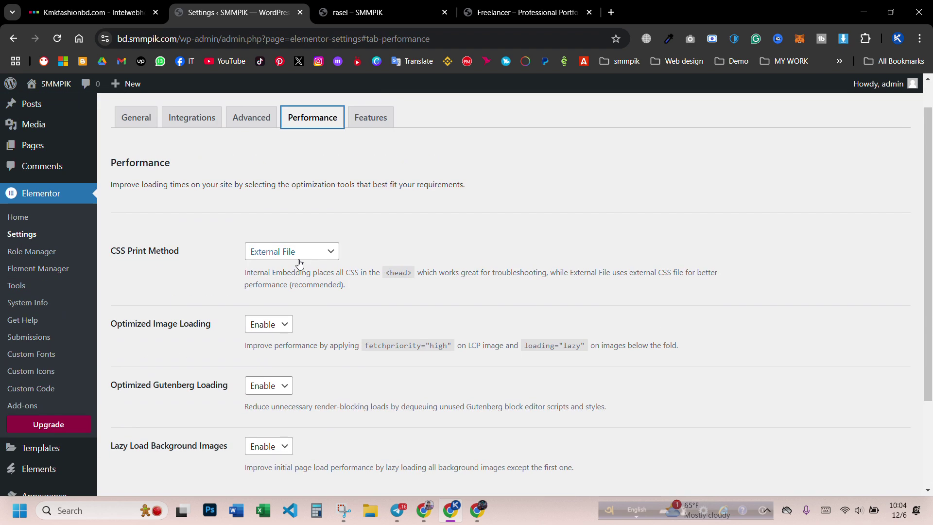
{"action": "scroll", "coordinate": [323, 263], "scroll_direction": "down", "scroll_amount": 1}
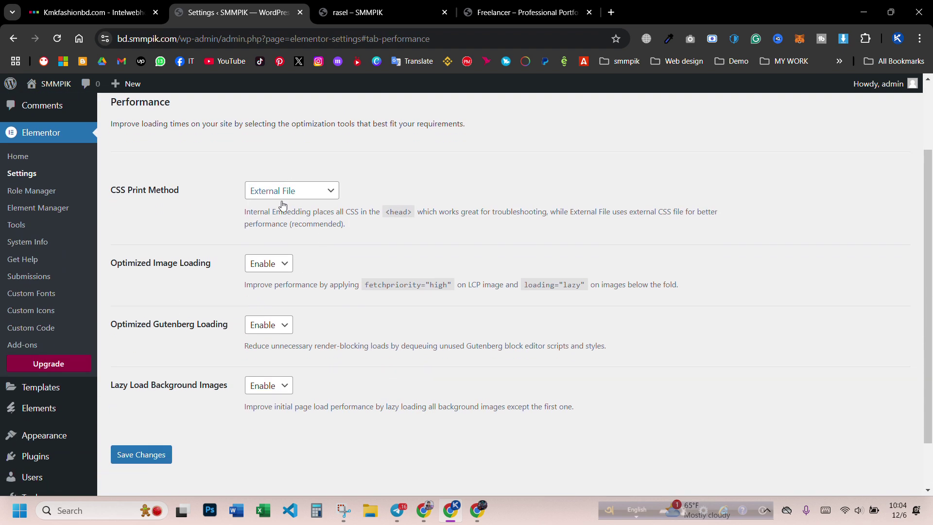
{"action": "scroll", "coordinate": [350, 281], "scroll_direction": "up", "scroll_amount": 2}
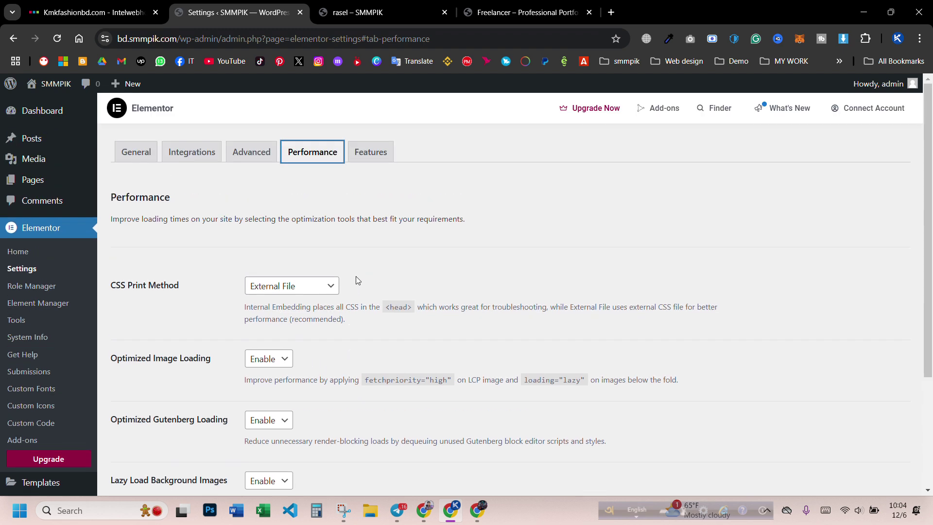
- Keep Nested Elements set to Active under Features and save the changes
{"action": "left_click", "coordinate": [365, 158]}
{"action": "scroll", "coordinate": [199, 323], "scroll_direction": "down", "scroll_amount": 5}
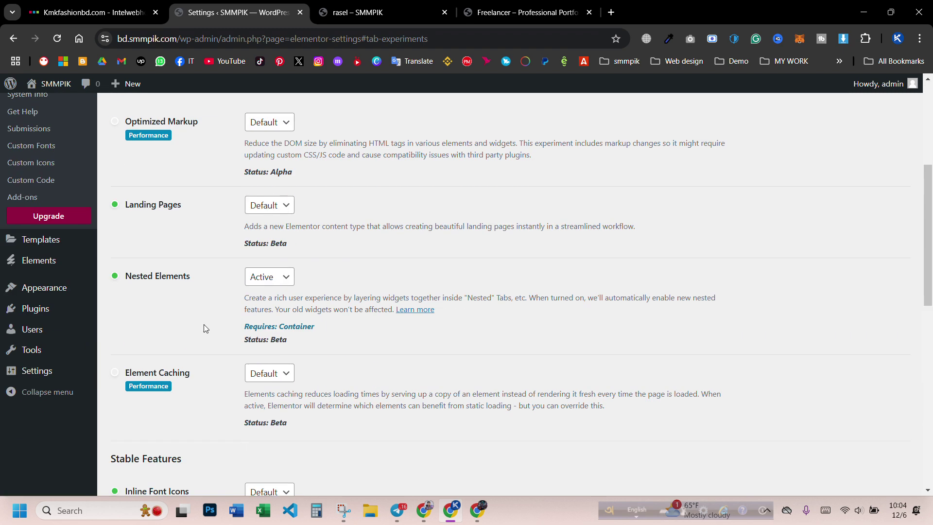
{"action": "scroll", "coordinate": [190, 245], "scroll_direction": "down", "scroll_amount": 4}
{"action": "scroll", "coordinate": [229, 276], "scroll_direction": "up", "scroll_amount": 2}
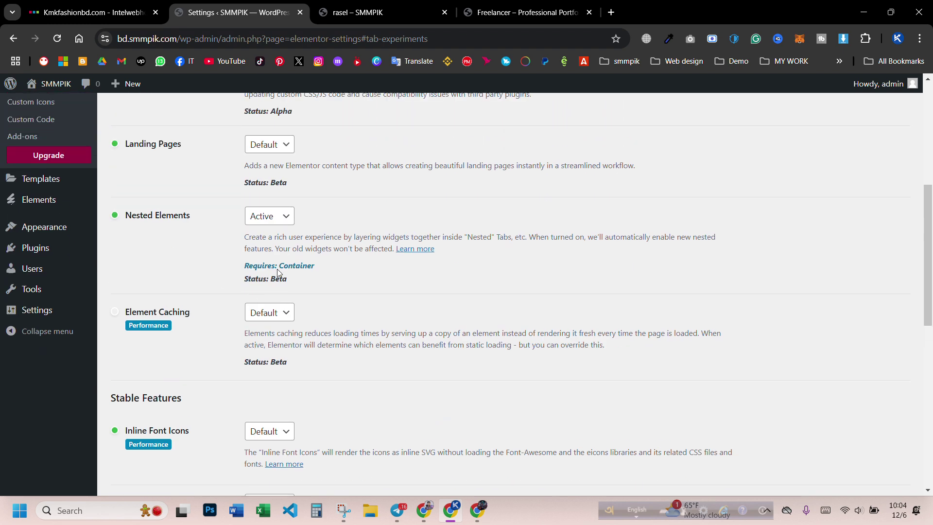
{"action": "scroll", "coordinate": [279, 272], "scroll_direction": "up", "scroll_amount": 1}
{"action": "left_click", "coordinate": [265, 277]}
{"action": "left_click", "coordinate": [270, 286]}
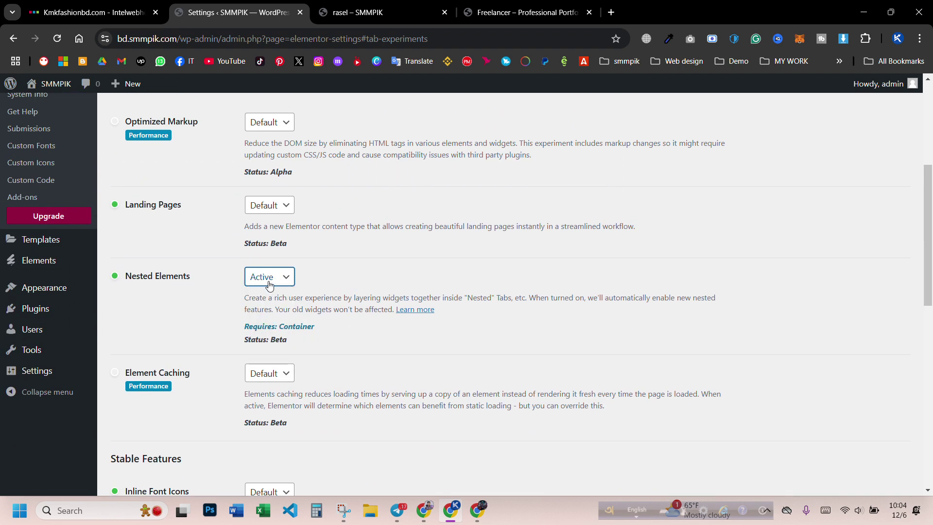
{"action": "left_click_drag", "start_coordinate": [126, 281], "coordinate": [212, 277]}
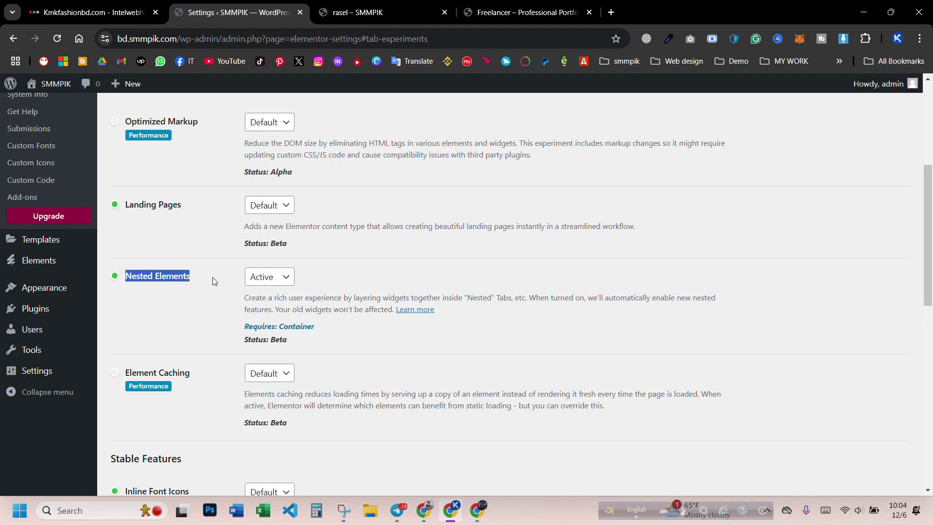
{"action": "left_click", "coordinate": [179, 281]}
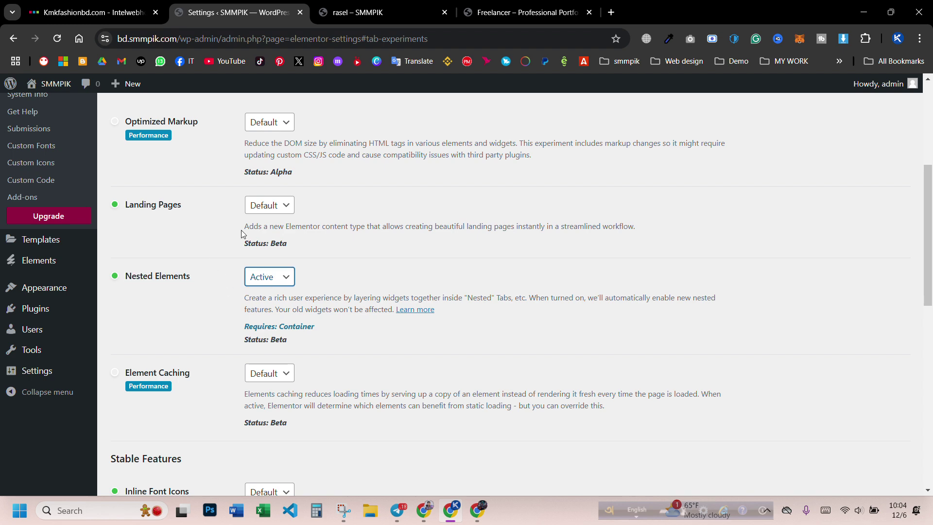
{"action": "scroll", "coordinate": [229, 243], "scroll_direction": "down", "scroll_amount": 5}
{"action": "scroll", "coordinate": [244, 321], "scroll_direction": "down", "scroll_amount": 2}
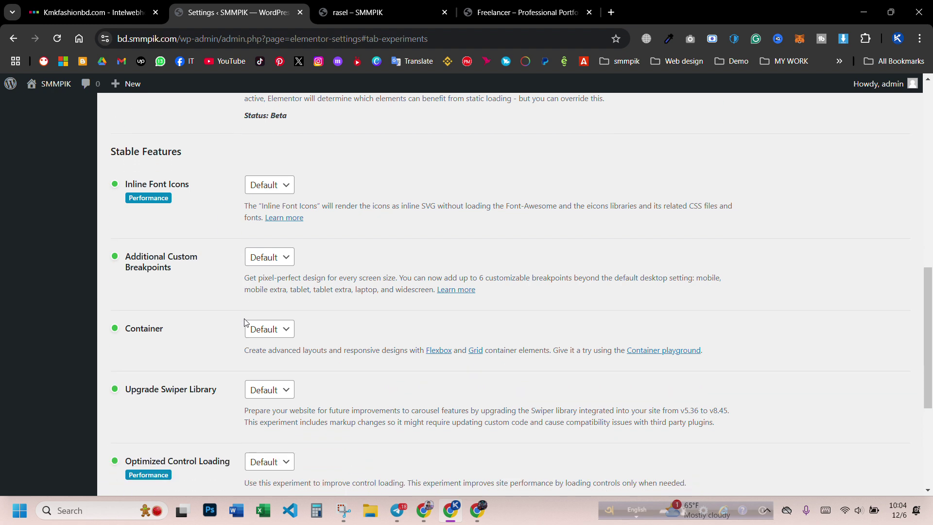
{"action": "scroll", "coordinate": [245, 320], "scroll_direction": "down", "scroll_amount": 5}
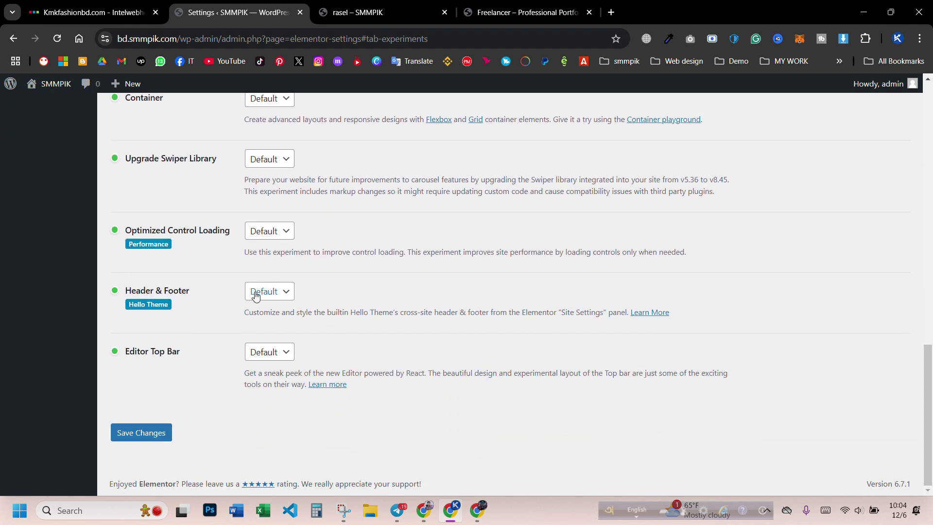
{"action": "left_click", "coordinate": [136, 431]}
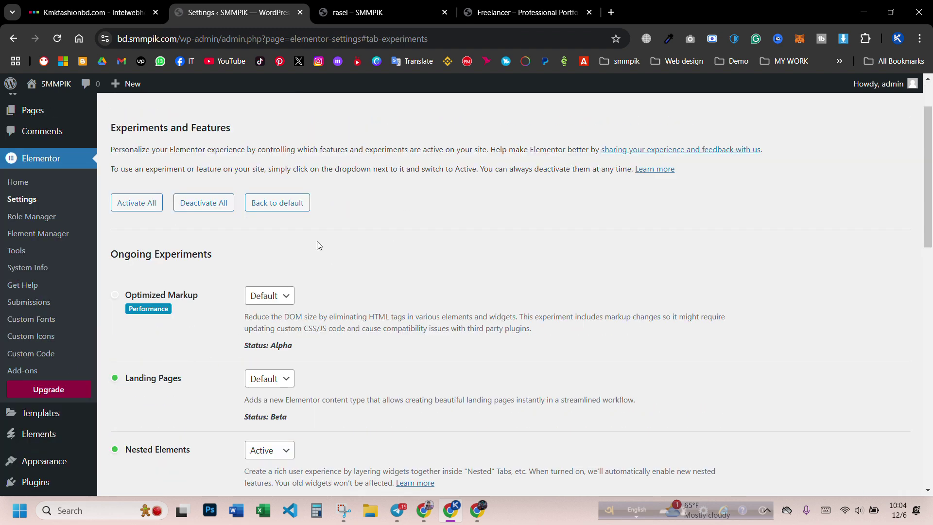
{"action": "left_click", "coordinate": [15, 251]}
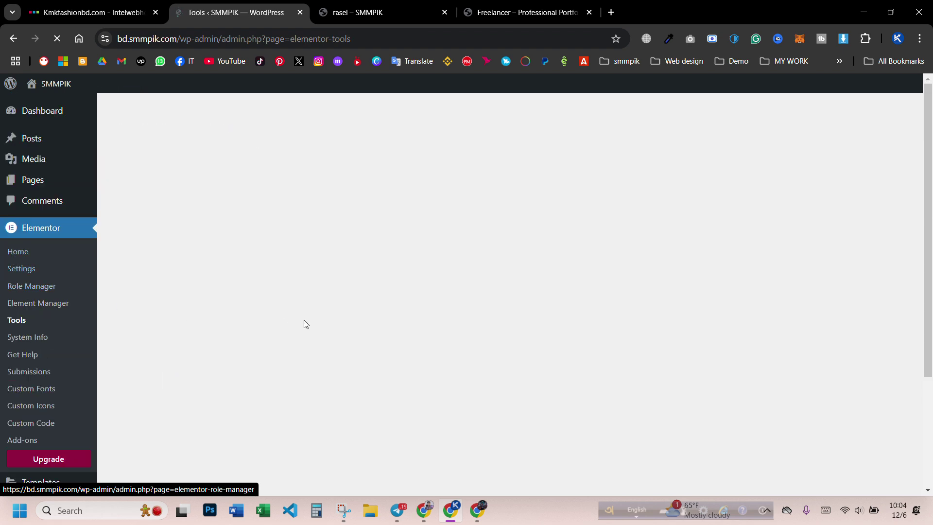
- Browse the Replace URL, Version Control and Maintenance Mode tools, then show Import / Export Kit
{"action": "left_click", "coordinate": [189, 156]}
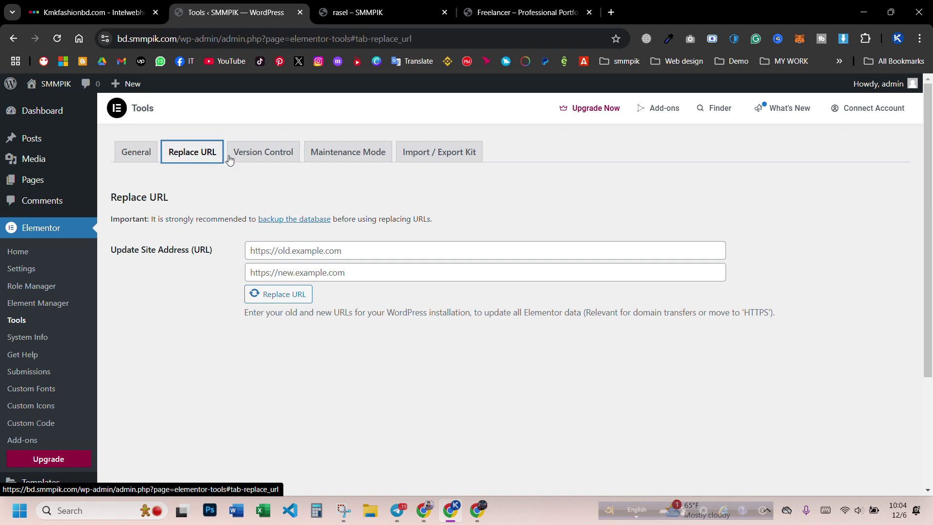
{"action": "left_click", "coordinate": [266, 155]}
{"action": "left_click", "coordinate": [329, 159]}
{"action": "left_click", "coordinate": [415, 159]}
{"action": "left_click", "coordinate": [348, 156]}
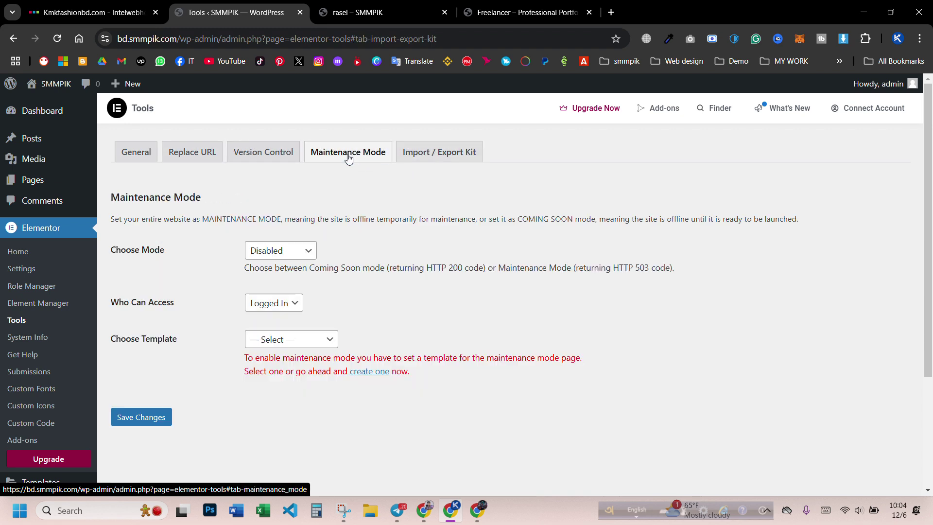
{"action": "left_click", "coordinate": [427, 154]}
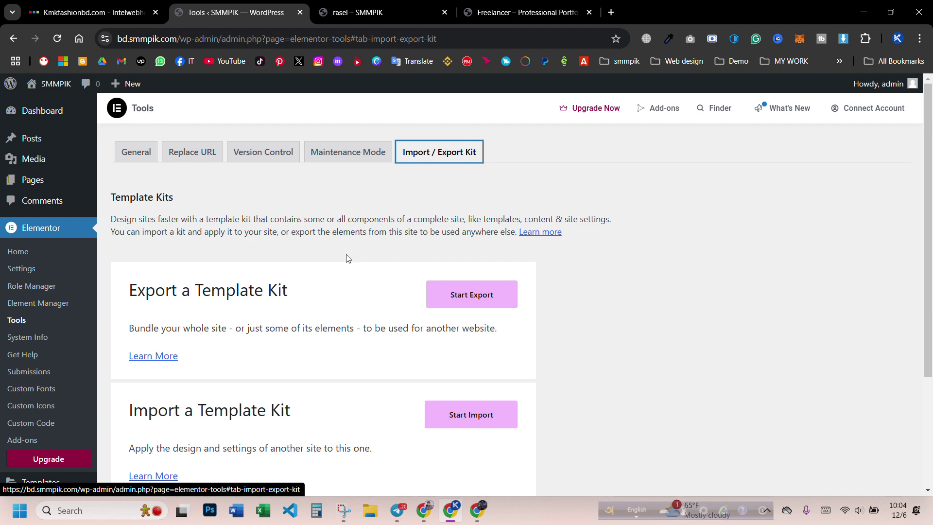
{"action": "scroll", "coordinate": [352, 257], "scroll_direction": "down", "scroll_amount": 3}
{"action": "scroll", "coordinate": [358, 258], "scroll_direction": "up", "scroll_amount": 3}
{"action": "scroll", "coordinate": [456, 174], "scroll_direction": "down", "scroll_amount": 2}
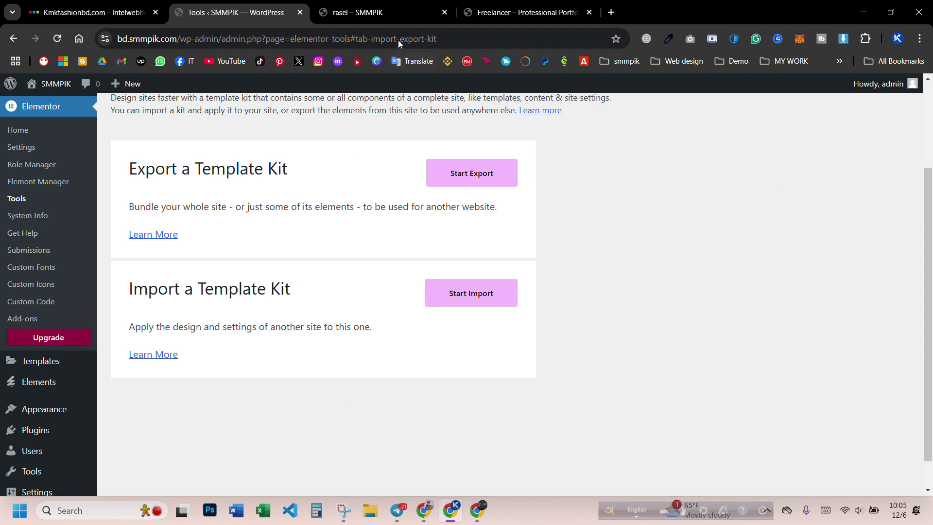
{"action": "left_click", "coordinate": [401, 24]}
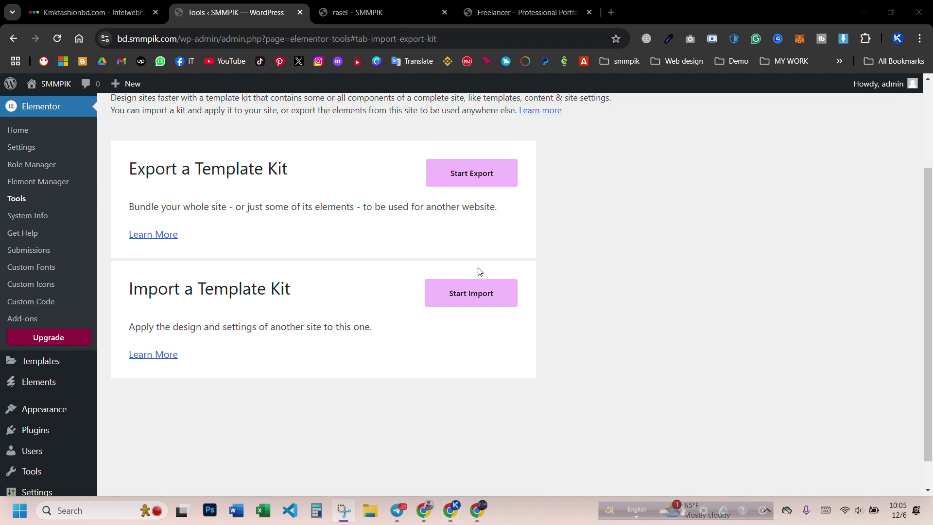
- Import the template kit zip from Downloads, keeping all its plugins, content and site settings
{"action": "left_click", "coordinate": [470, 297]}
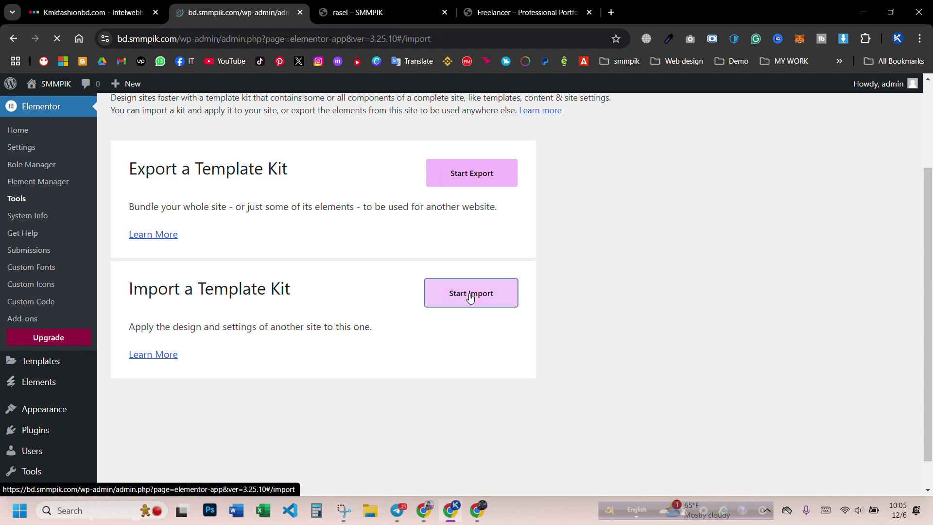
{"action": "left_click", "coordinate": [471, 448]}
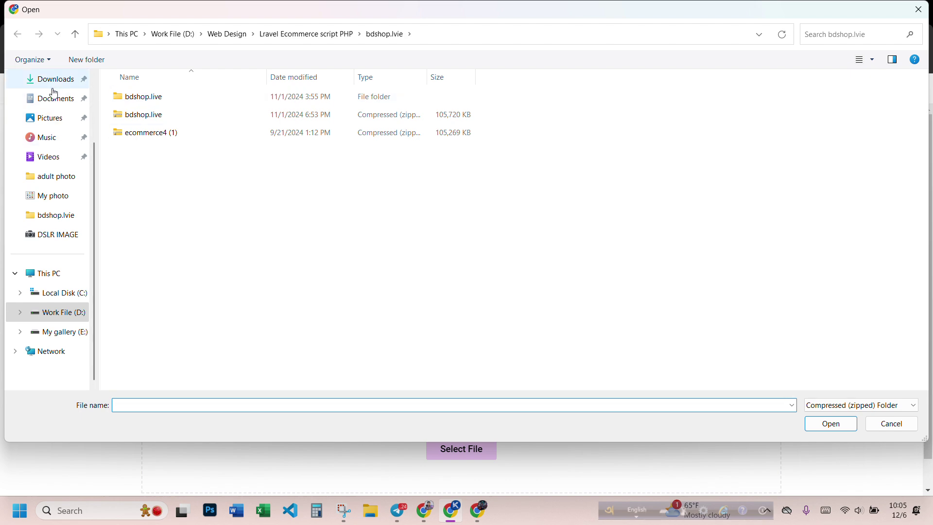
{"action": "left_click", "coordinate": [55, 80]}
{"action": "double_click", "coordinate": [186, 175]}
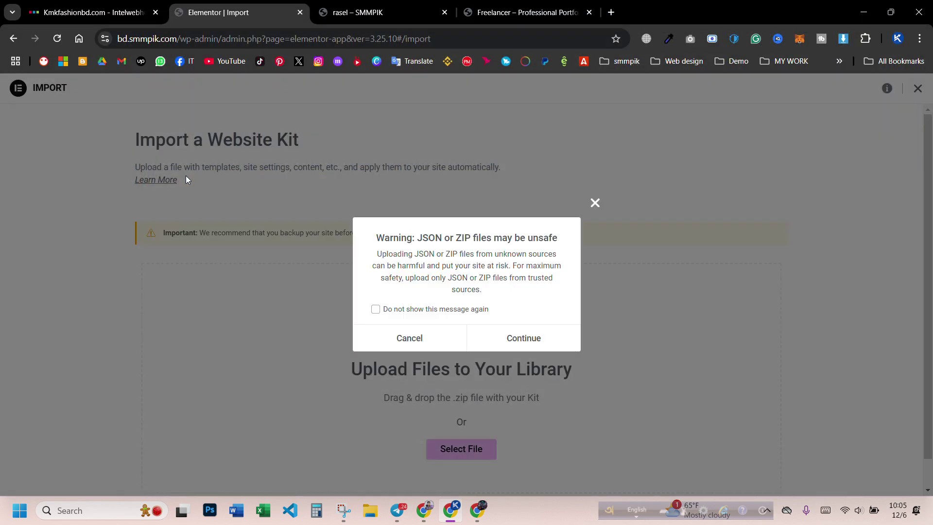
{"action": "left_click", "coordinate": [517, 338]}
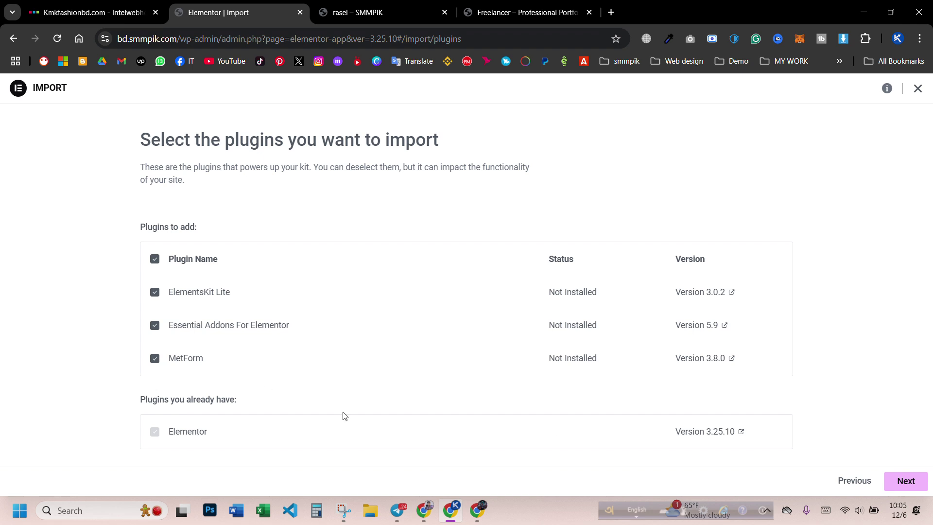
{"action": "left_click", "coordinate": [903, 481]}
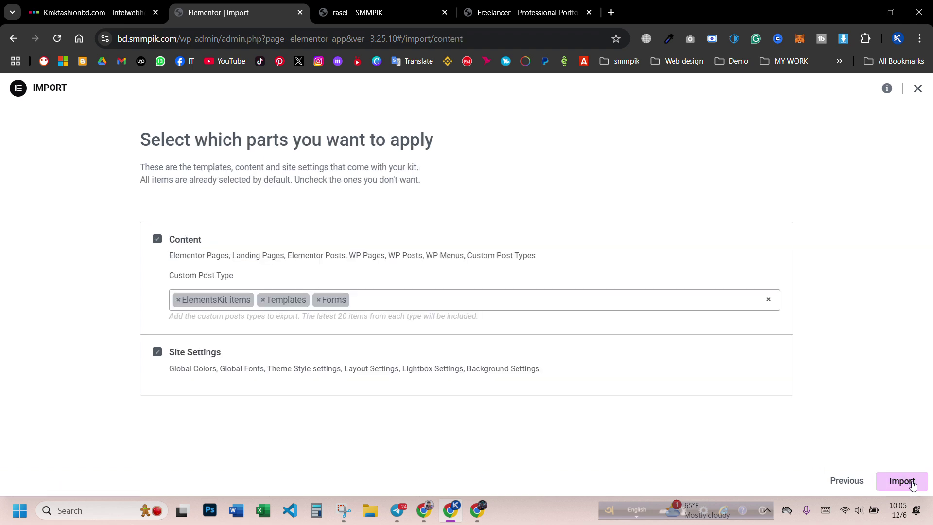
{"action": "left_click", "coordinate": [901, 481]}
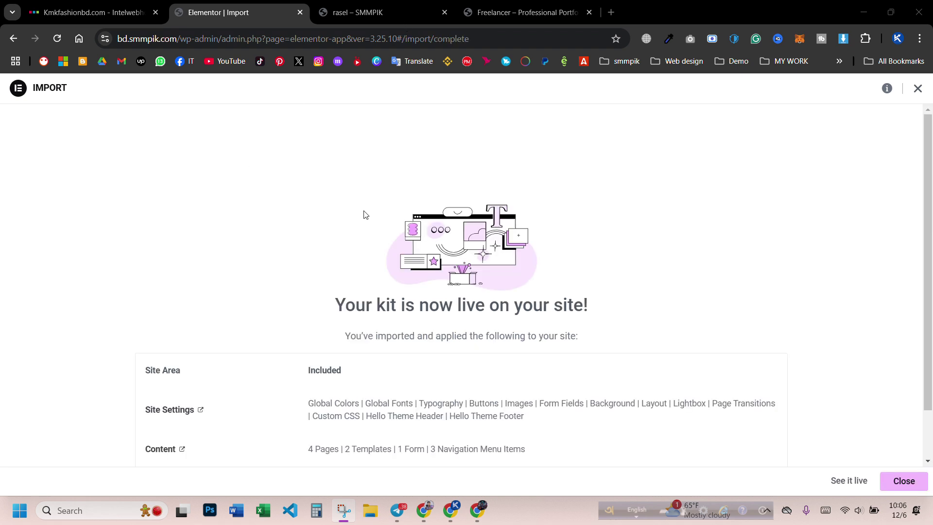
- Review the imported plugins (ElementsKit Lite, Essential Addons, MetForm), close the summary, switch to the rasel tab
{"action": "scroll", "coordinate": [505, 237], "scroll_direction": "down", "scroll_amount": 1}
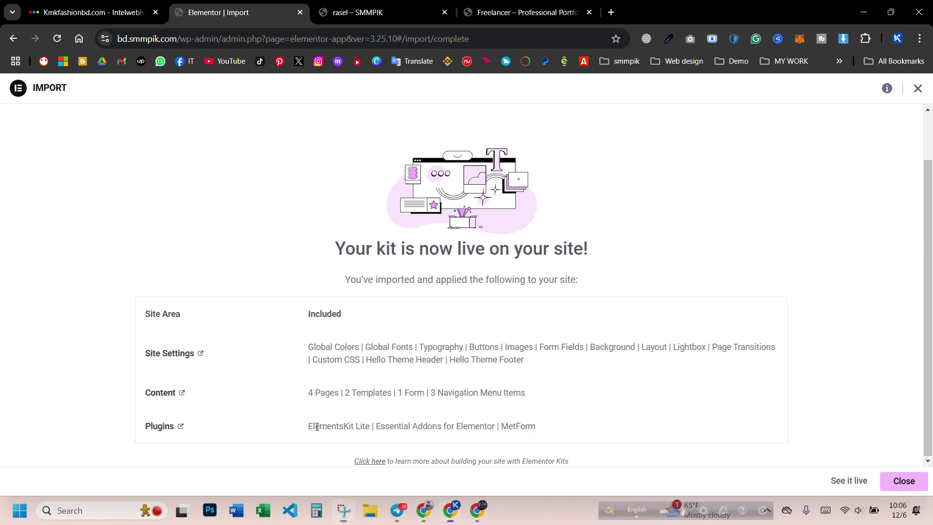
{"action": "left_click_drag", "start_coordinate": [324, 427], "coordinate": [378, 424]}
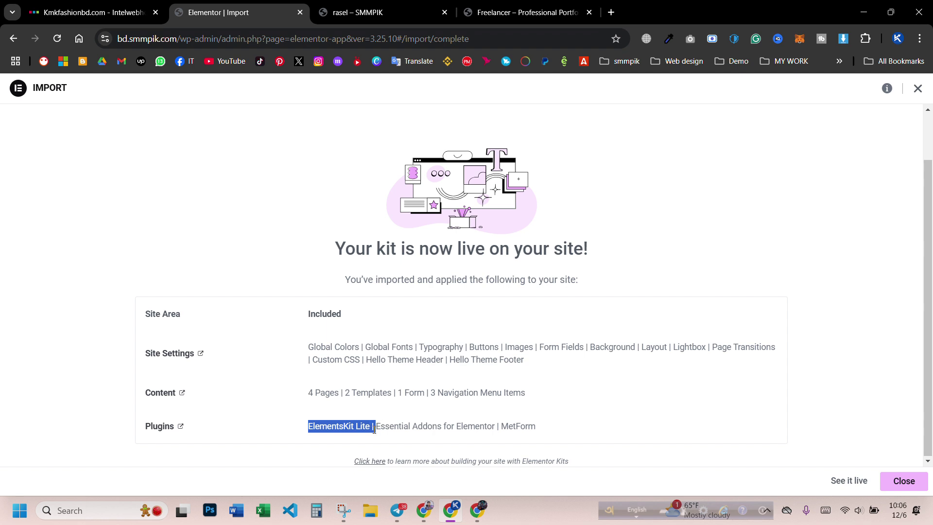
{"action": "left_click_drag", "start_coordinate": [378, 427], "coordinate": [494, 425]}
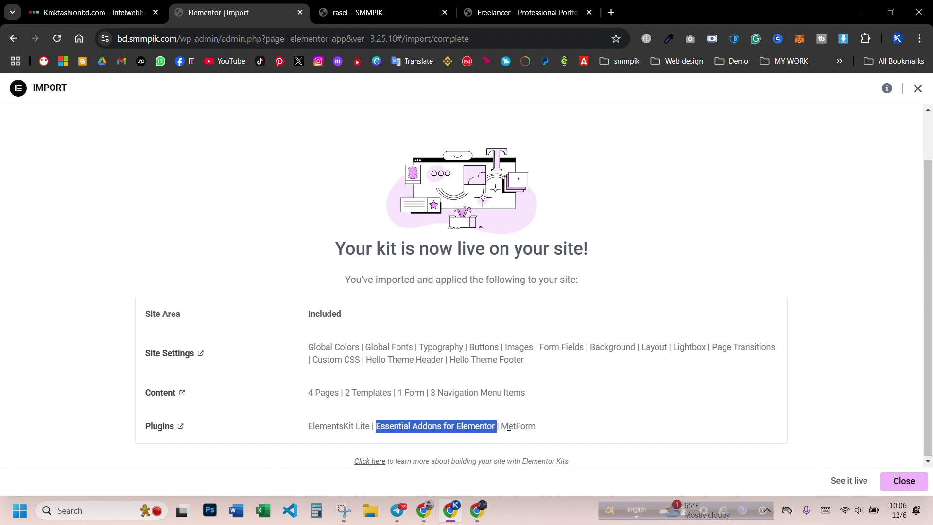
{"action": "double_click", "coordinate": [508, 426]}
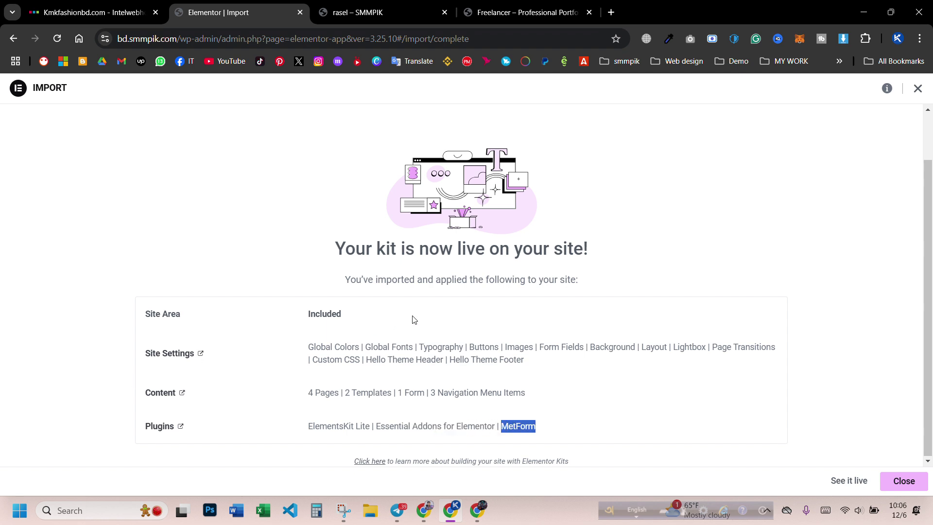
{"action": "scroll", "coordinate": [548, 316], "scroll_direction": "up", "scroll_amount": 1}
{"action": "scroll", "coordinate": [723, 311], "scroll_direction": "down", "scroll_amount": 1}
{"action": "left_click", "coordinate": [613, 367]}
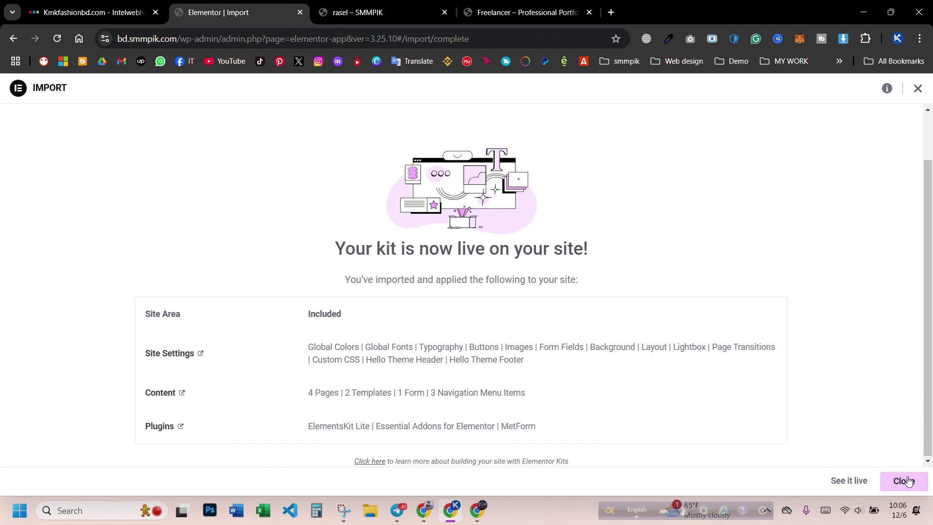
{"action": "left_click", "coordinate": [346, 12]}
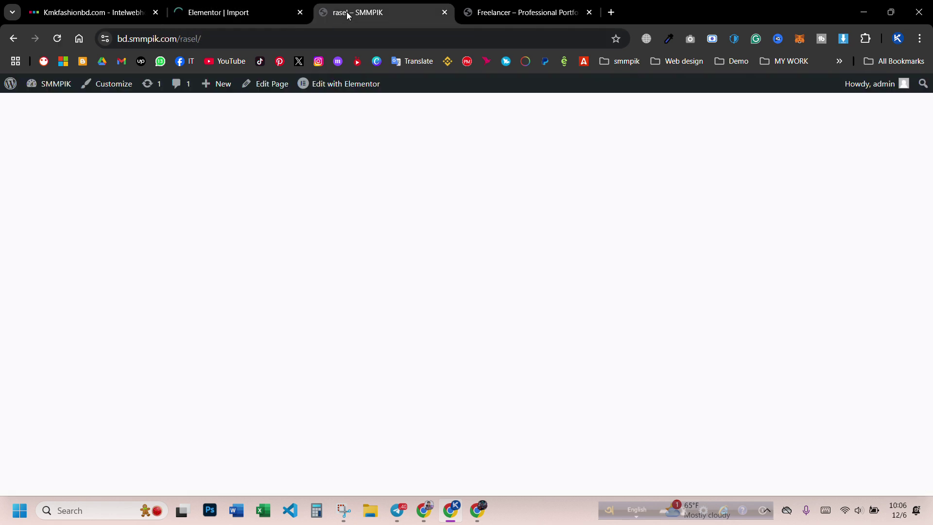
- Load the site's home page by removing 'rasel/' from the address, and zoom out
{"action": "left_click_drag", "start_coordinate": [179, 43], "coordinate": [288, 51]}
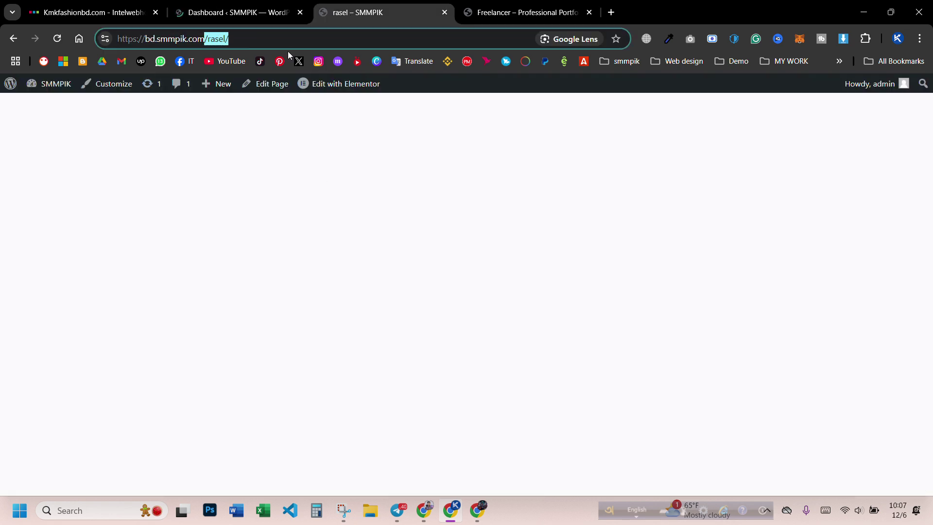
{"action": "key", "text": "BackSpace"}
{"action": "key", "text": "Return"}
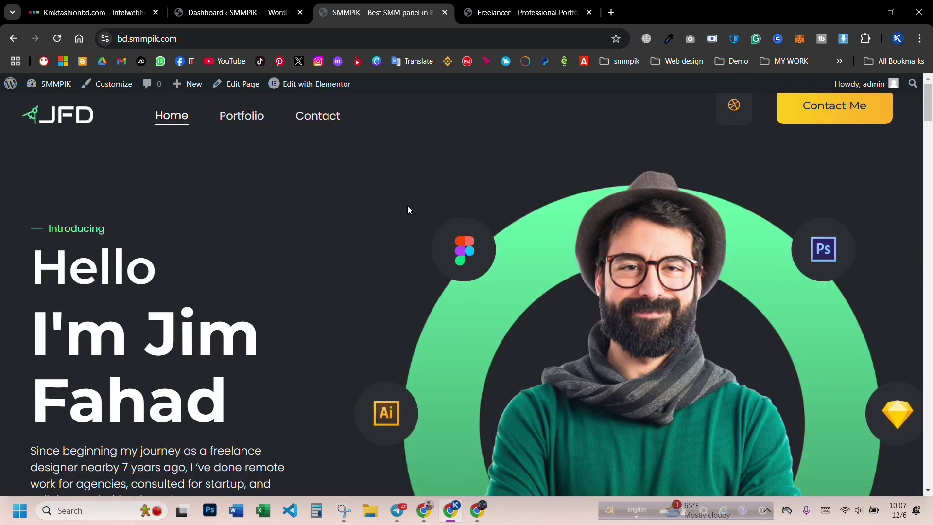
{"action": "key", "text": "ctrl+minus"}
{"action": "key", "text": "ctrl+minus"}
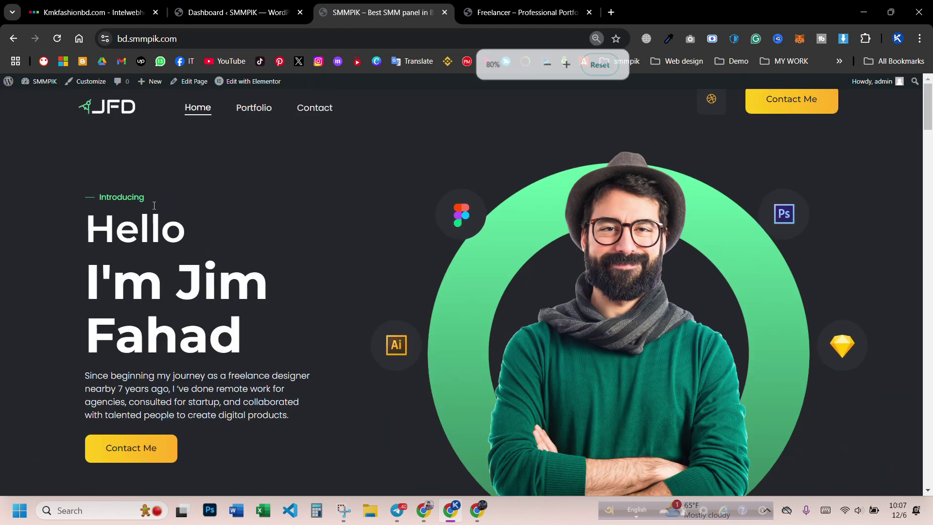
- Scroll through the imported JFD home page to review its sections
{"action": "scroll", "coordinate": [395, 194], "scroll_direction": "down", "scroll_amount": 6}
{"action": "scroll", "coordinate": [396, 194], "scroll_direction": "down", "scroll_amount": 15}
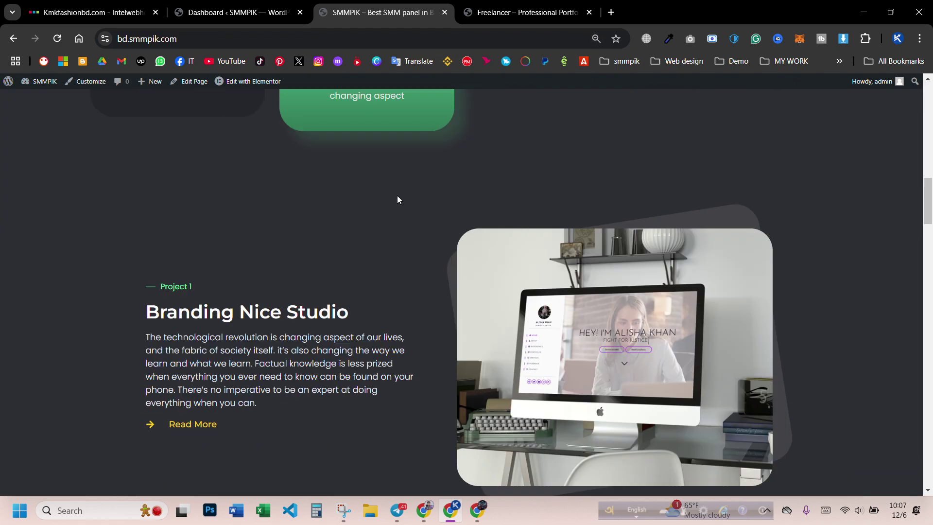
{"action": "scroll", "coordinate": [165, 224], "scroll_direction": "down", "scroll_amount": 15}
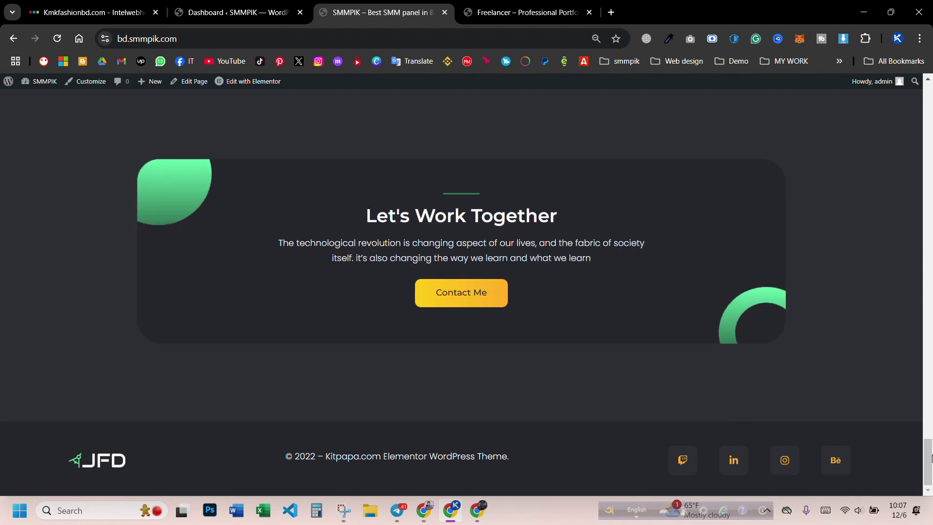
{"action": "scroll", "coordinate": [558, 305], "scroll_direction": "up", "scroll_amount": 20}
{"action": "scroll", "coordinate": [554, 301], "scroll_direction": "up", "scroll_amount": 8}
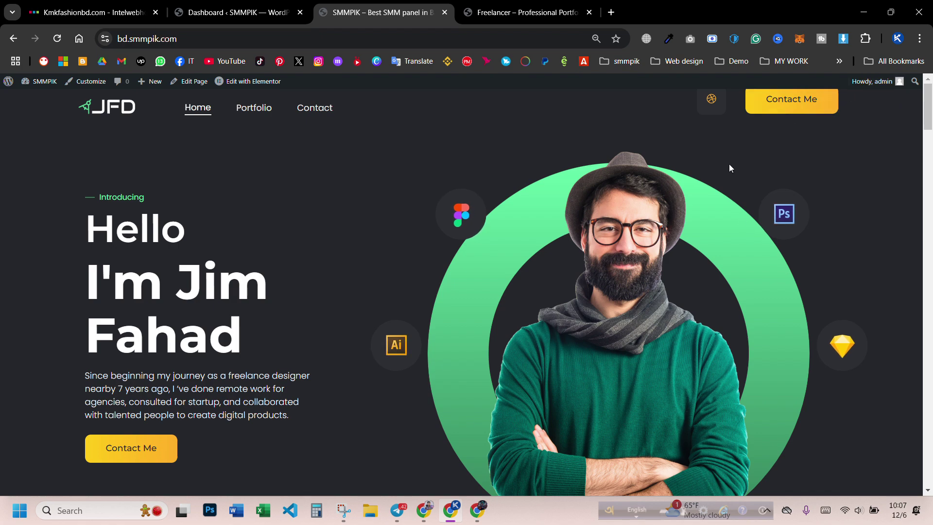
{"action": "scroll", "coordinate": [773, 221], "scroll_direction": "down", "scroll_amount": 3}
{"action": "scroll", "coordinate": [773, 221], "scroll_direction": "up", "scroll_amount": 3}
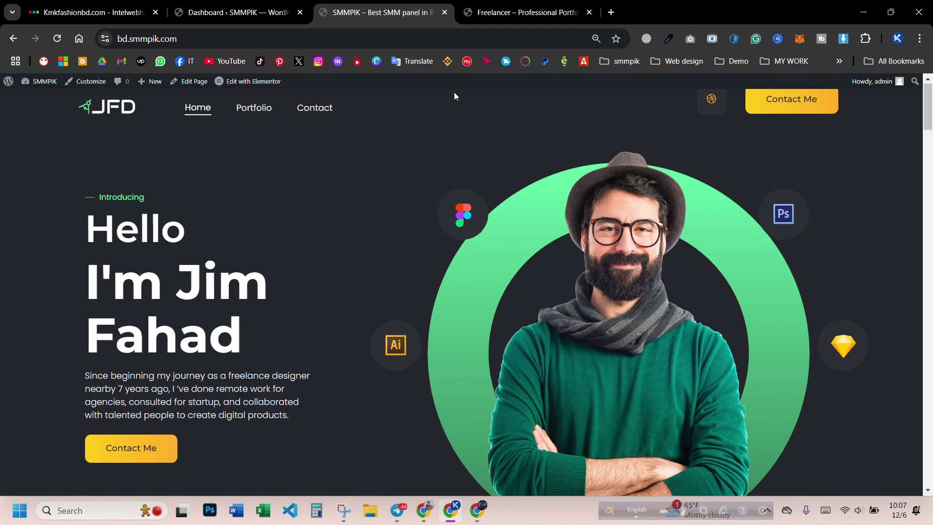
{"action": "scroll", "coordinate": [194, 287], "scroll_direction": "down", "scroll_amount": 3}
{"action": "scroll", "coordinate": [194, 287], "scroll_direction": "up", "scroll_amount": 3}
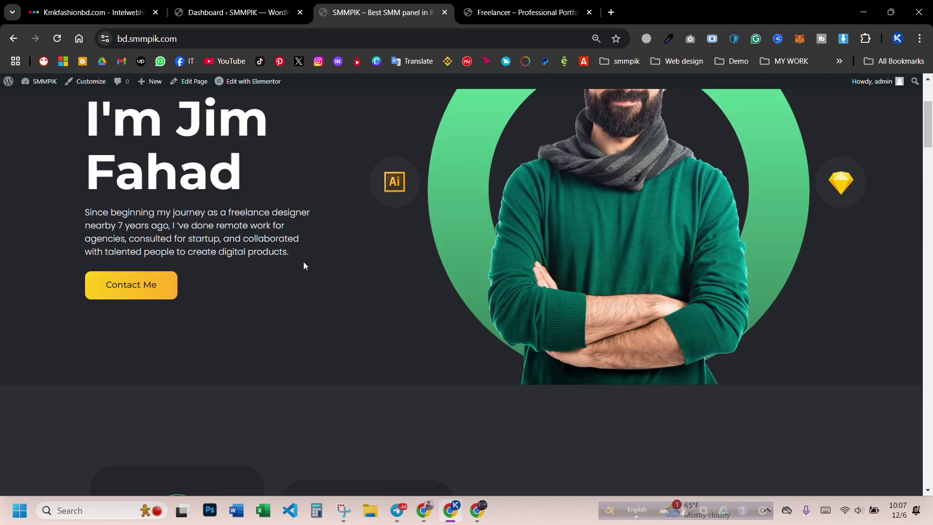
{"action": "scroll", "coordinate": [654, 321], "scroll_direction": "down", "scroll_amount": 2}
{"action": "scroll", "coordinate": [654, 322], "scroll_direction": "up", "scroll_amount": 3}
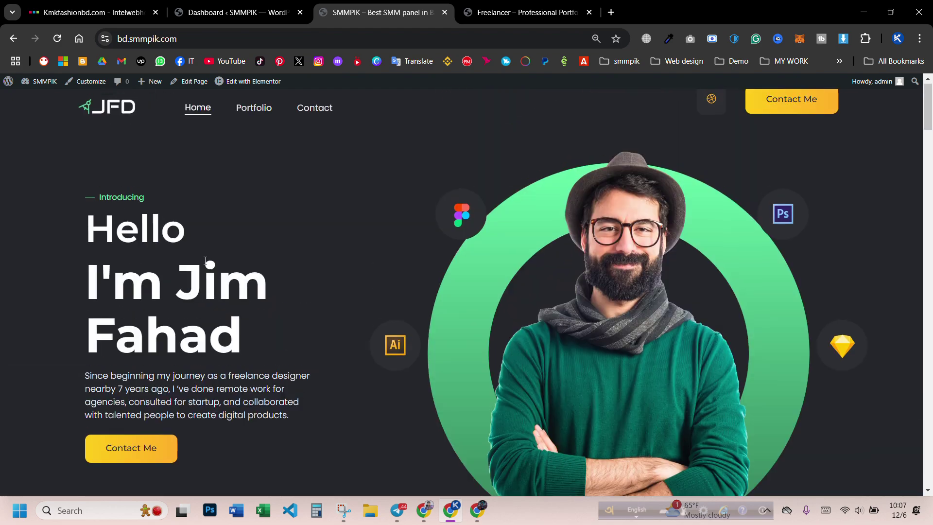
{"action": "scroll", "coordinate": [138, 296], "scroll_direction": "down", "scroll_amount": 10}
{"action": "scroll", "coordinate": [151, 317], "scroll_direction": "down", "scroll_amount": 20}
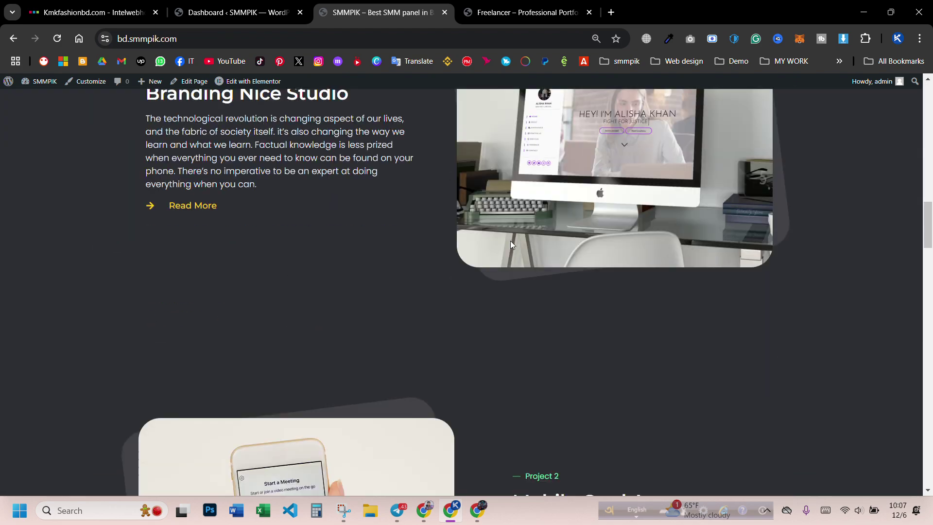
{"action": "scroll", "coordinate": [929, 330], "scroll_direction": "down", "scroll_amount": 5}
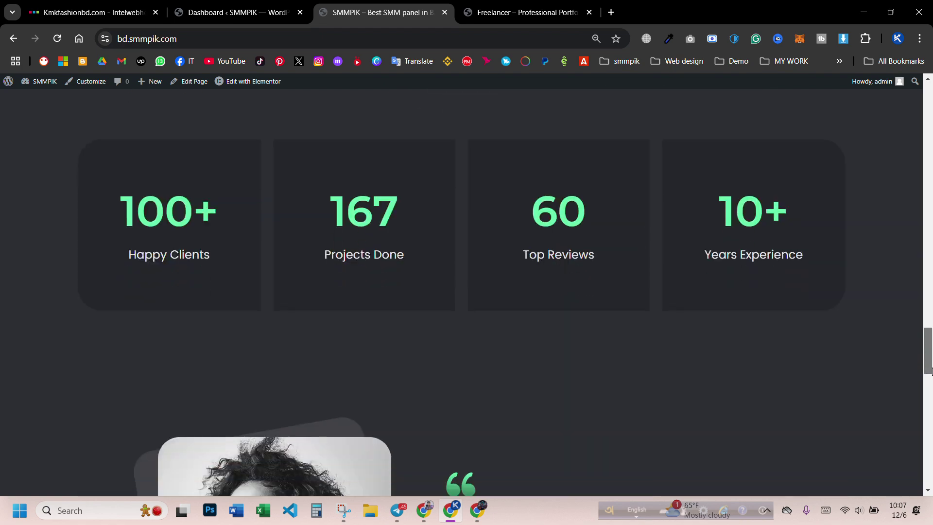
{"action": "scroll", "coordinate": [680, 292], "scroll_direction": "up", "scroll_amount": 20}
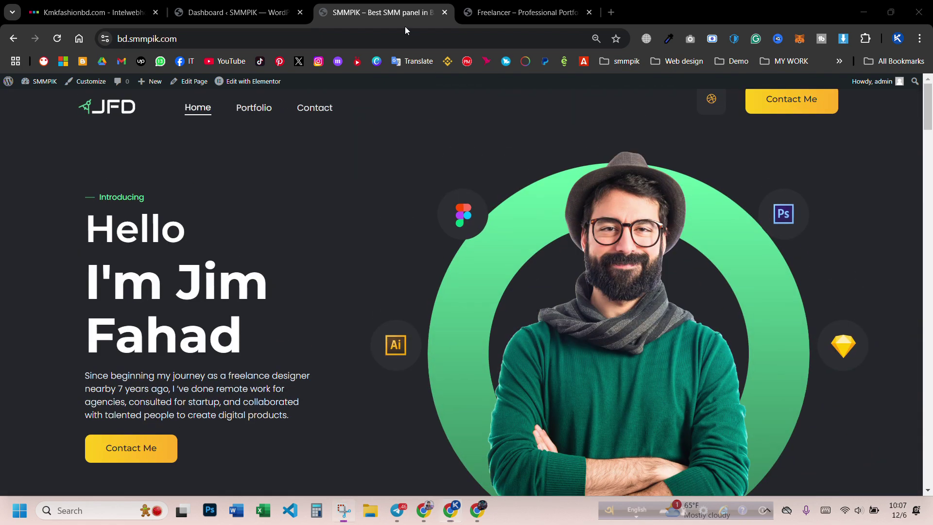
- Go to the Contact page headed 'Get In Touch With Me'
{"action": "left_click", "coordinate": [315, 108]}
{"action": "scroll", "coordinate": [375, 207], "scroll_direction": "down", "scroll_amount": 3}
{"action": "scroll", "coordinate": [465, 248], "scroll_direction": "up", "scroll_amount": 2}
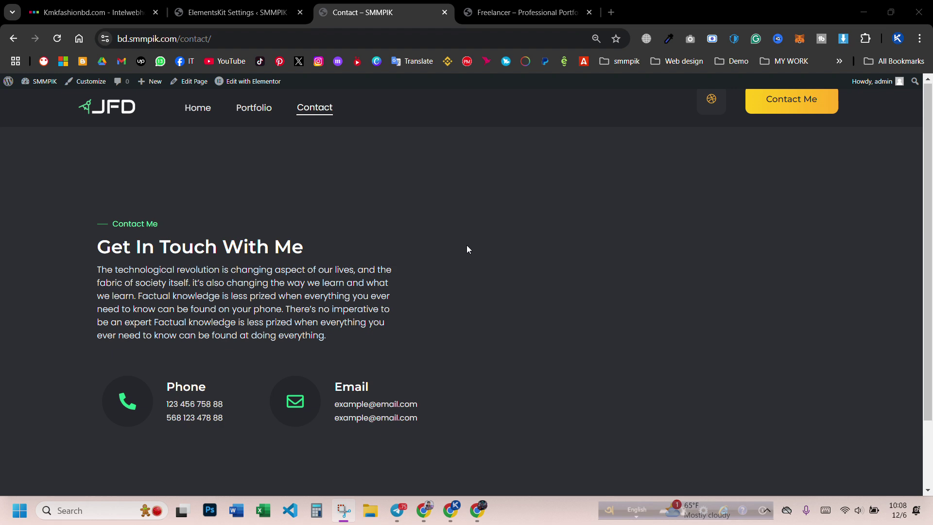
- Zoom the Contact page out further, select the site domain, and open Chrome's three-dot menu
{"action": "left_click_drag", "start_coordinate": [929, 150], "coordinate": [930, 201]}
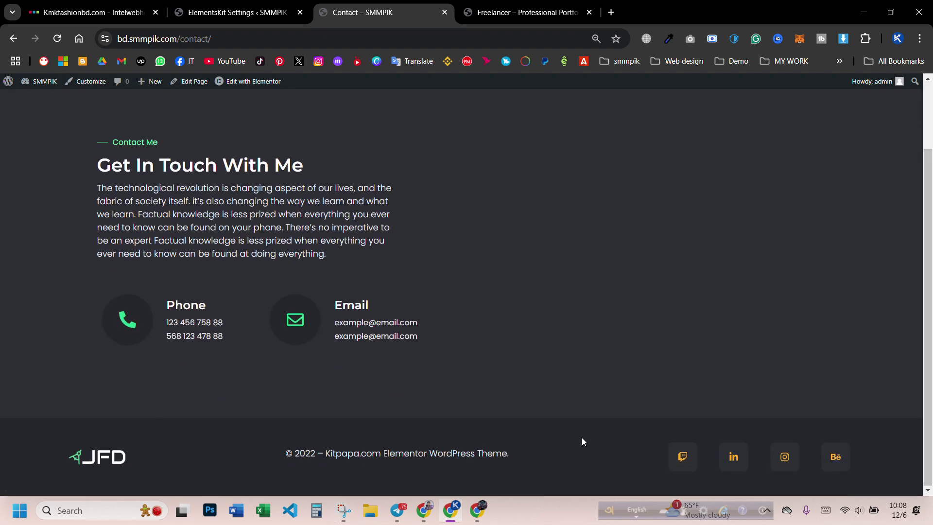
{"action": "scroll", "coordinate": [200, 146], "scroll_direction": "up", "scroll_amount": 2}
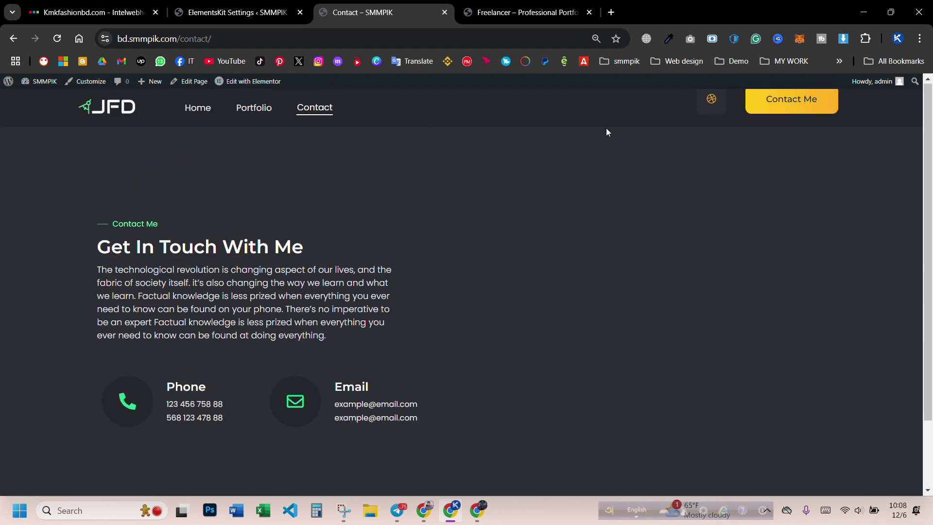
{"action": "key", "text": "ctrl+minus"}
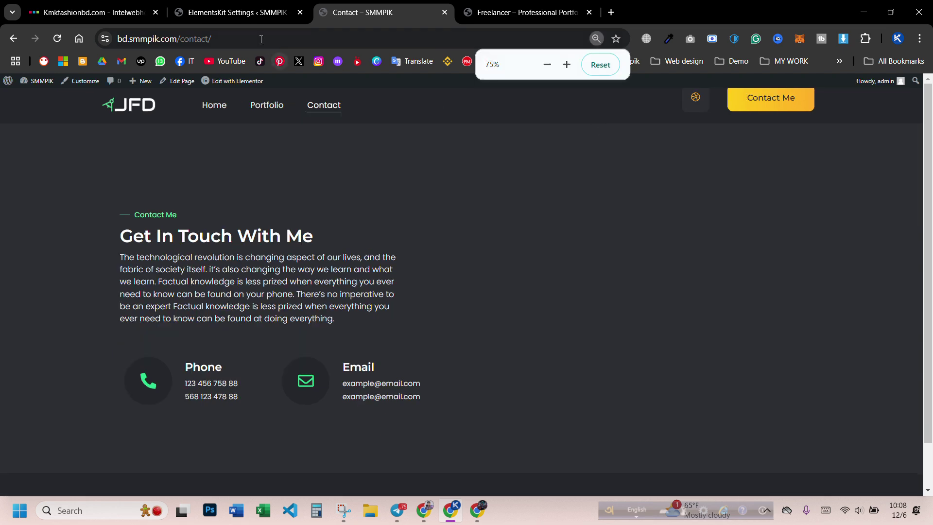
{"action": "left_click_drag", "start_coordinate": [179, 42], "coordinate": [119, 40]}
{"action": "key", "text": "ctrl+c"}
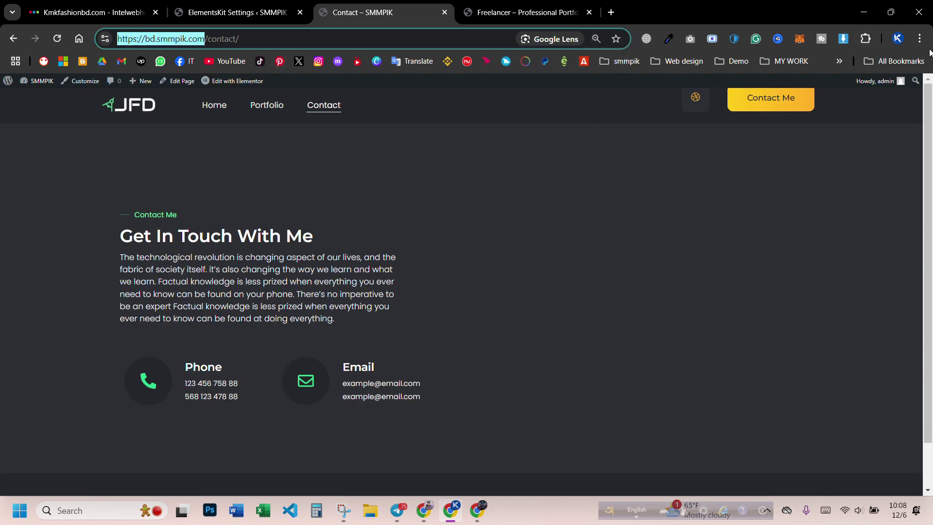
{"action": "left_click", "coordinate": [920, 39]}
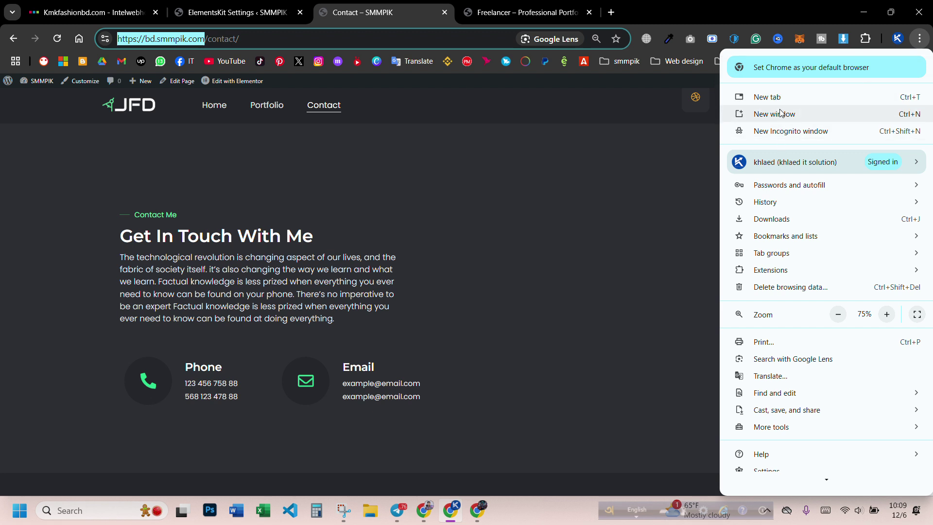
{"action": "left_click", "coordinate": [782, 134]}
{"action": "key", "text": "ctrl+v"}
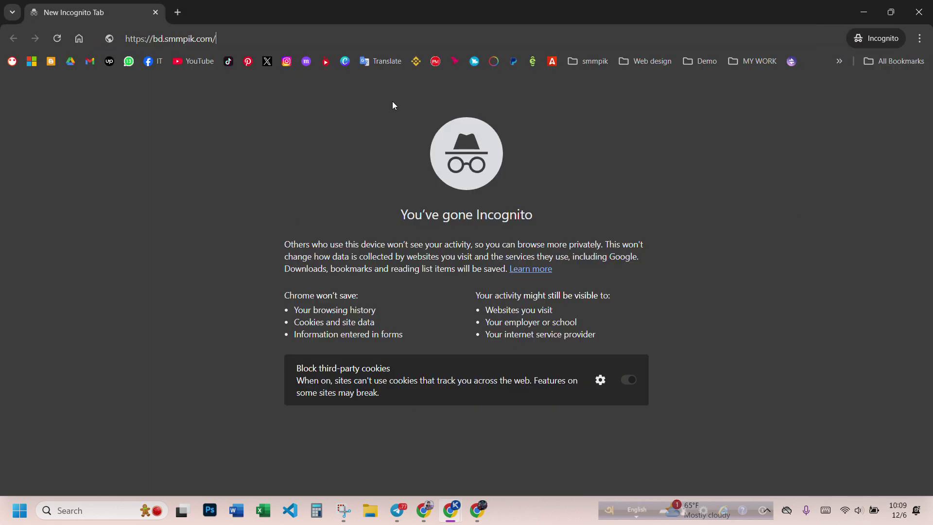
{"action": "key", "text": "Return"}
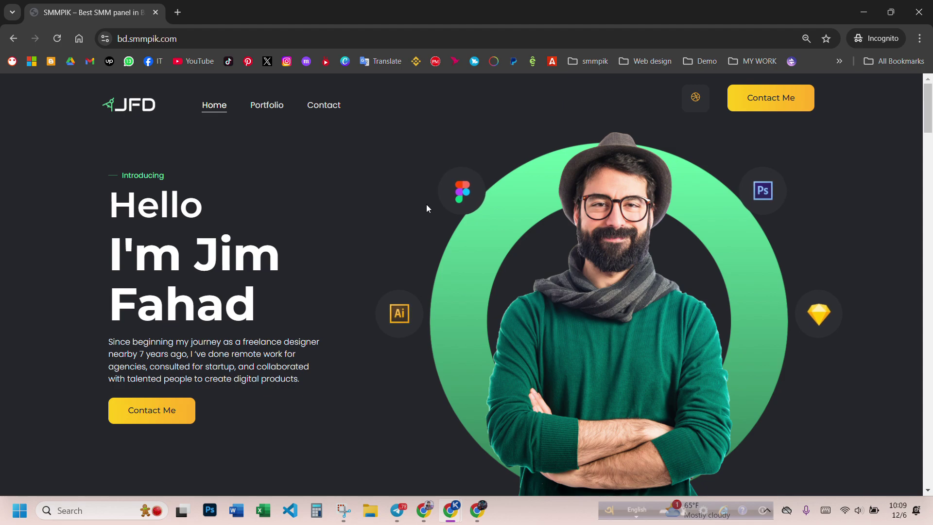
{"action": "scroll", "coordinate": [418, 205], "scroll_direction": "down", "scroll_amount": 15}
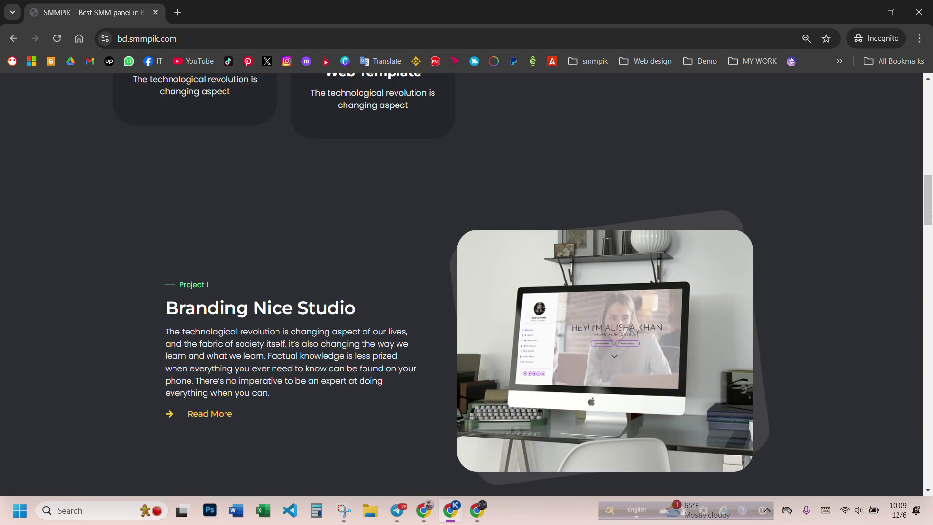
{"action": "left_click_drag", "start_coordinate": [931, 217], "coordinate": [931, 85]}
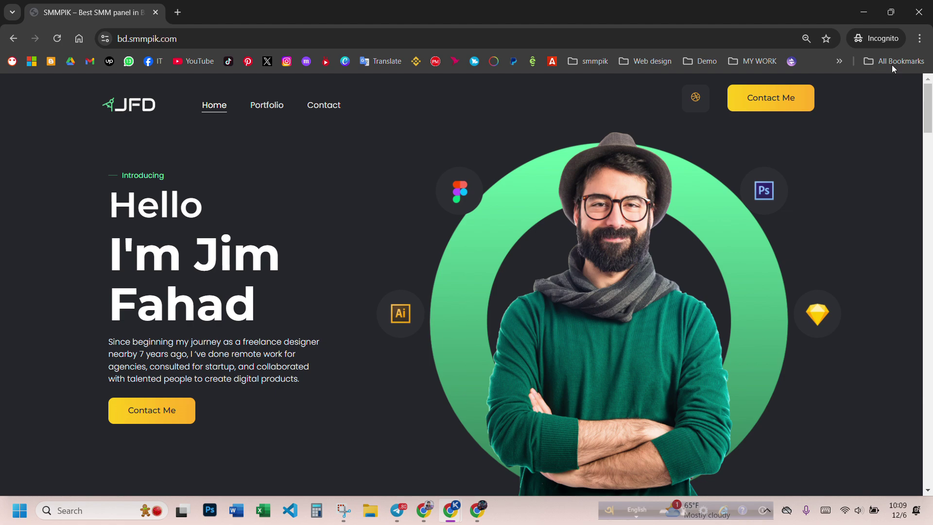
{"action": "left_click", "coordinate": [918, 12]}
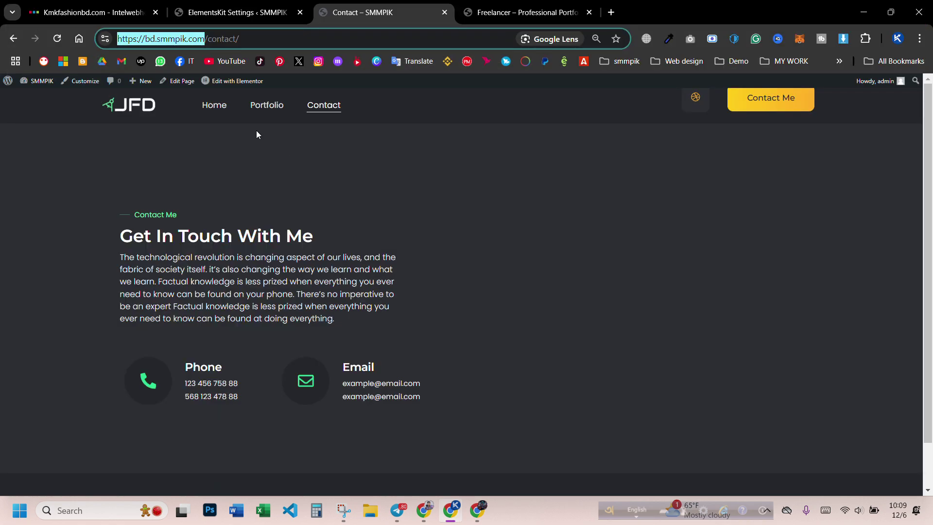
{"action": "left_click", "coordinate": [509, 287]}
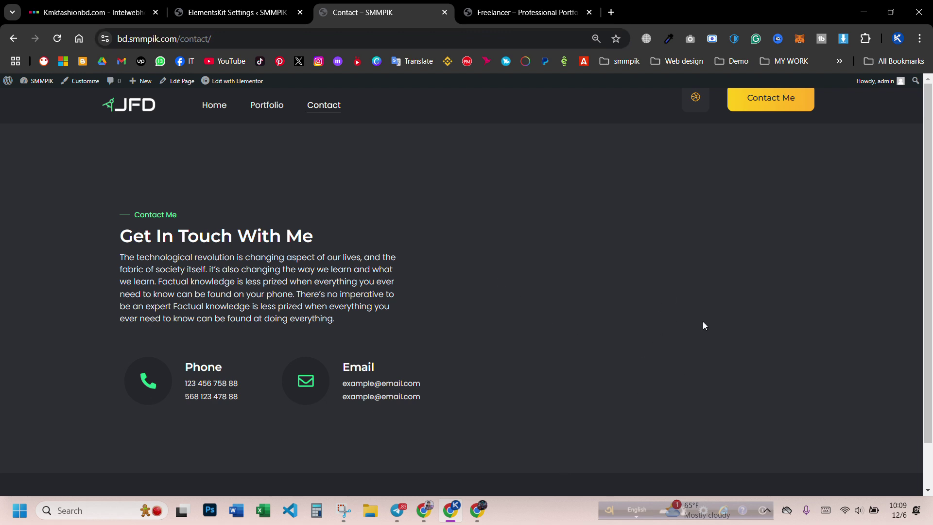
{"action": "left_click", "coordinate": [765, 101]}
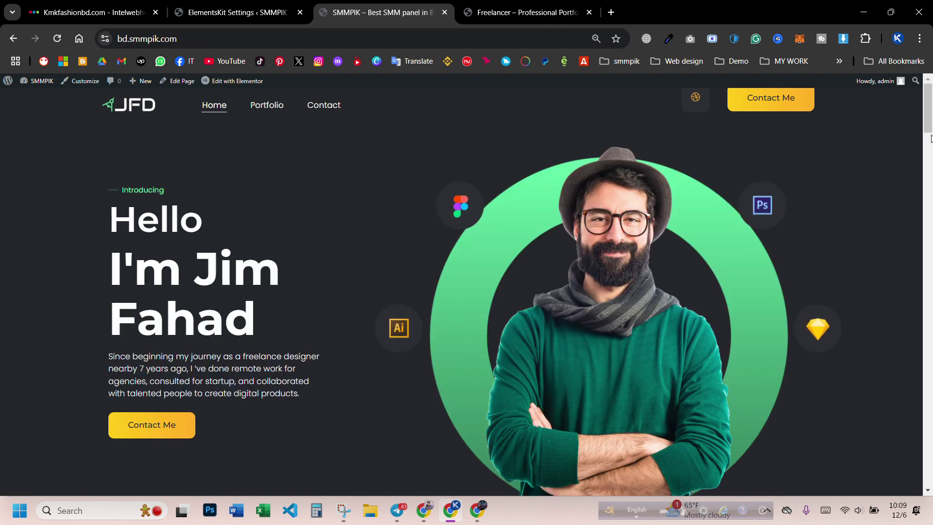
{"action": "left_click_drag", "start_coordinate": [931, 112], "coordinate": [932, 485]}
{"action": "scroll", "coordinate": [719, 367], "scroll_direction": "up", "scroll_amount": 8}
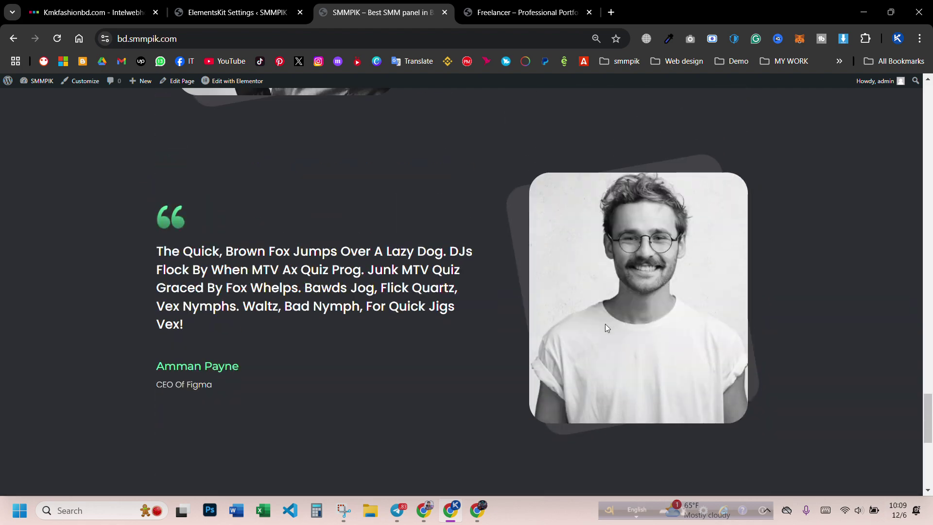
{"action": "left_click_drag", "start_coordinate": [927, 418], "coordinate": [910, 100]}
{"action": "left_click", "coordinate": [322, 109]}
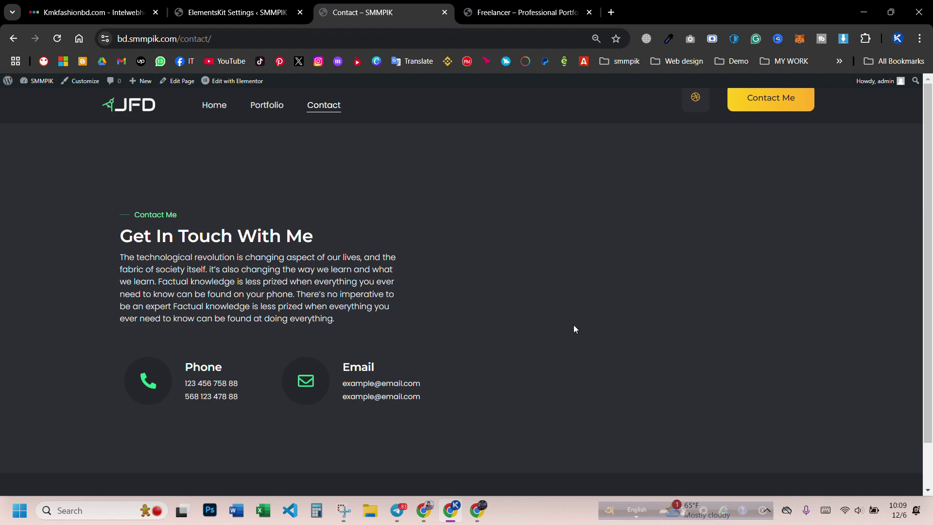
{"action": "mouse_move", "coordinate": [232, 86]}
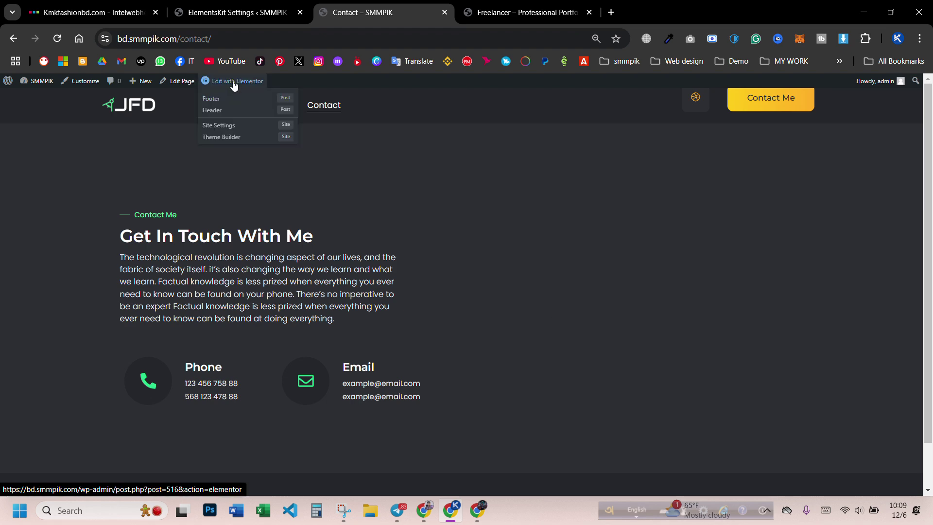
- Open the Contact page in the Elementor editor from the wp-admin Pages list
{"action": "left_click", "coordinate": [246, 10]}
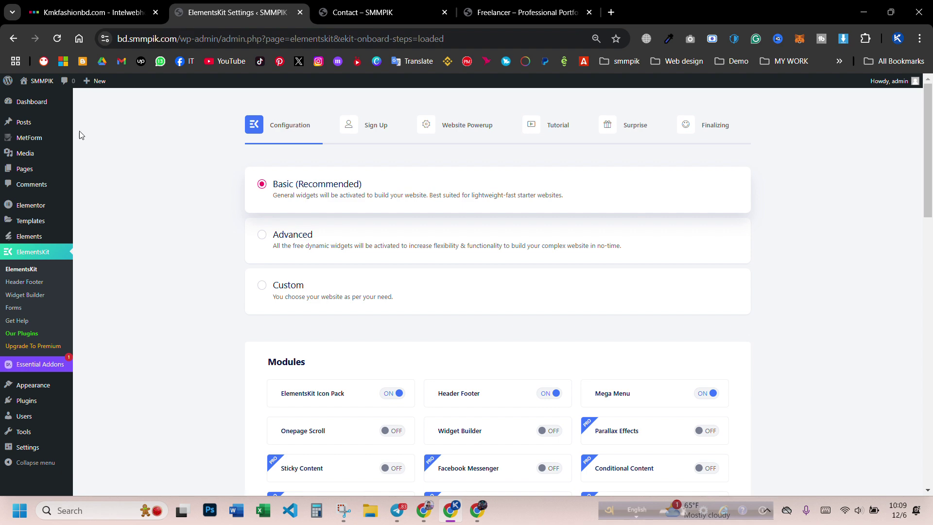
{"action": "left_click", "coordinate": [26, 174]}
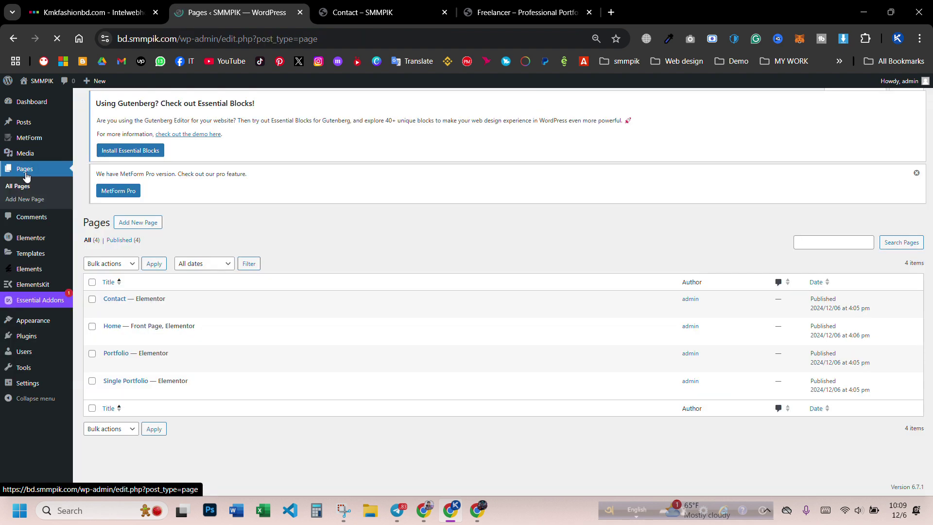
{"action": "key", "text": "ctrl+plus"}
{"action": "key", "text": "ctrl+plus"}
{"action": "scroll", "coordinate": [262, 272], "scroll_direction": "down", "scroll_amount": 2}
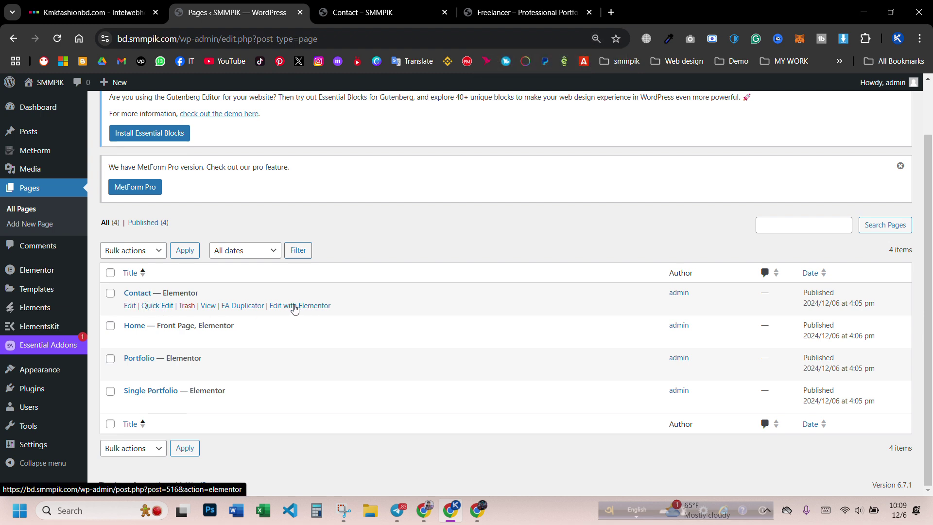
{"action": "left_click", "coordinate": [309, 306]}
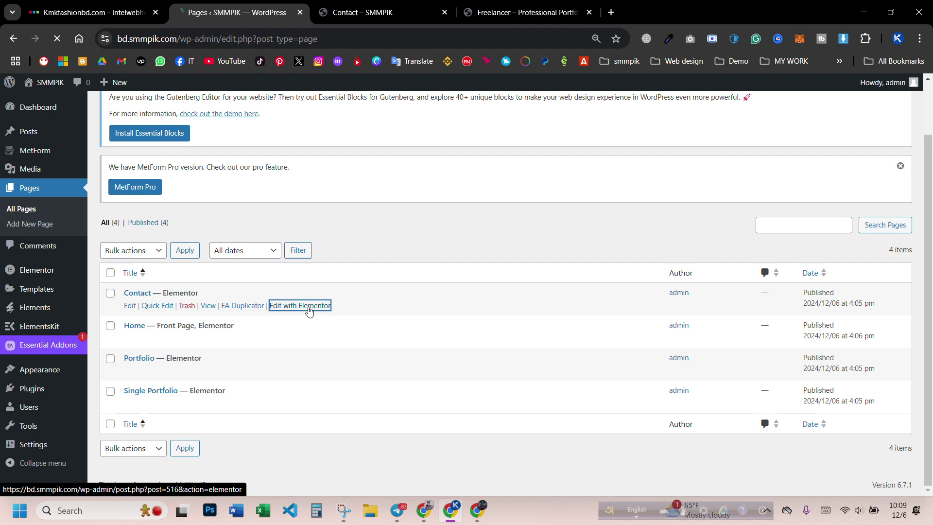
- Look at the live Contact page, then return to the Contact editor tab
{"action": "left_click", "coordinate": [370, 5]}
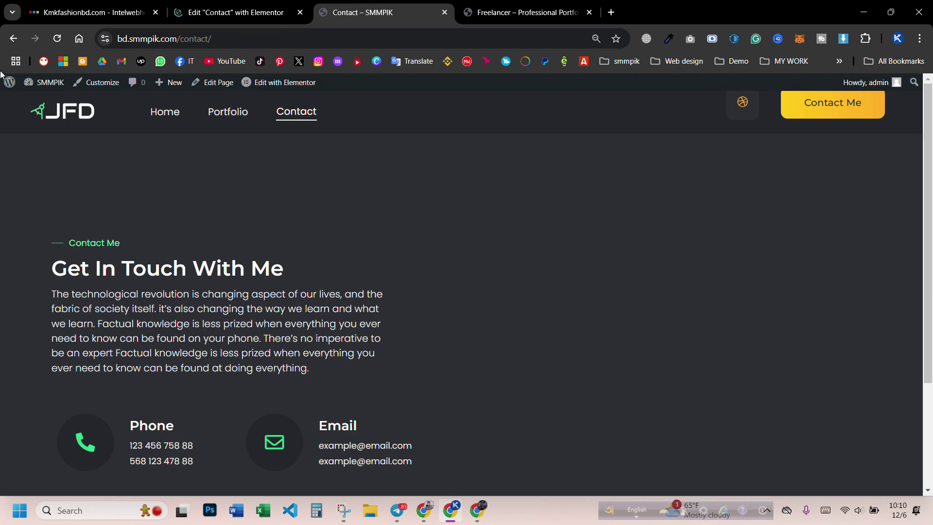
{"action": "left_click_drag", "start_coordinate": [354, 3], "coordinate": [263, 3]}
{"action": "left_click", "coordinate": [357, 5]}
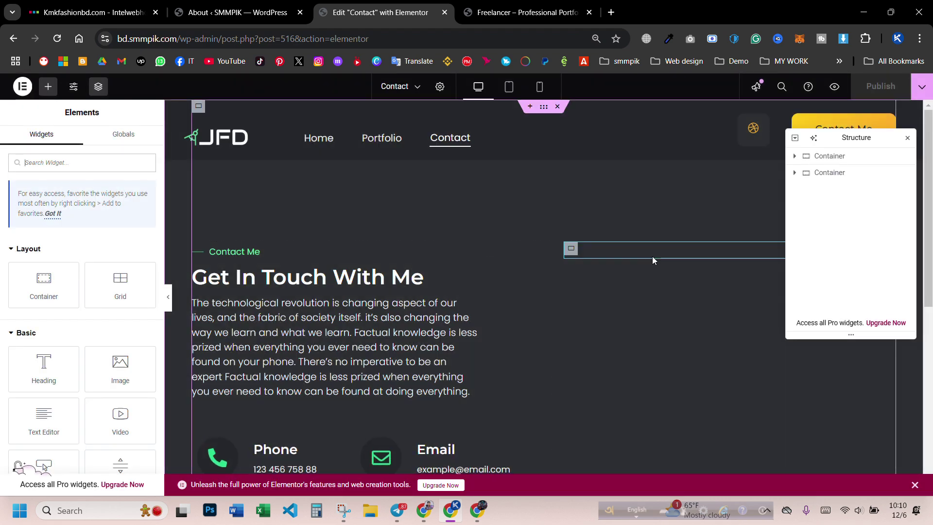
- Close the Navigator, select the MetForm widget and open its Contact Form in the form builder
{"action": "left_click", "coordinate": [907, 138]}
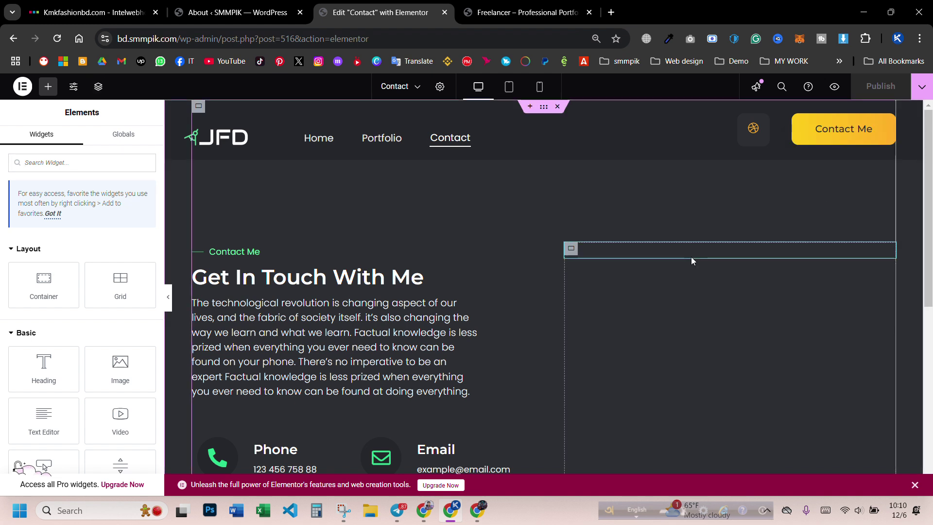
{"action": "left_click", "coordinate": [684, 255]}
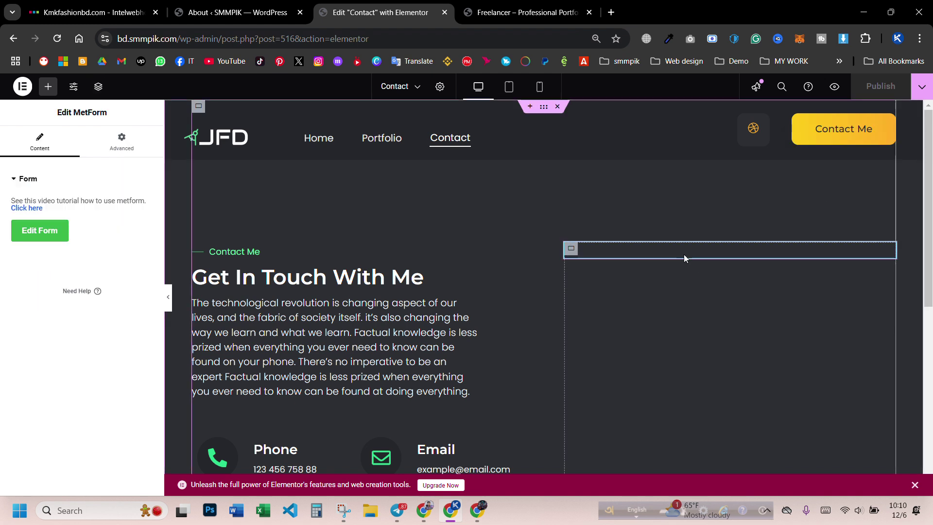
{"action": "left_click", "coordinate": [38, 232]}
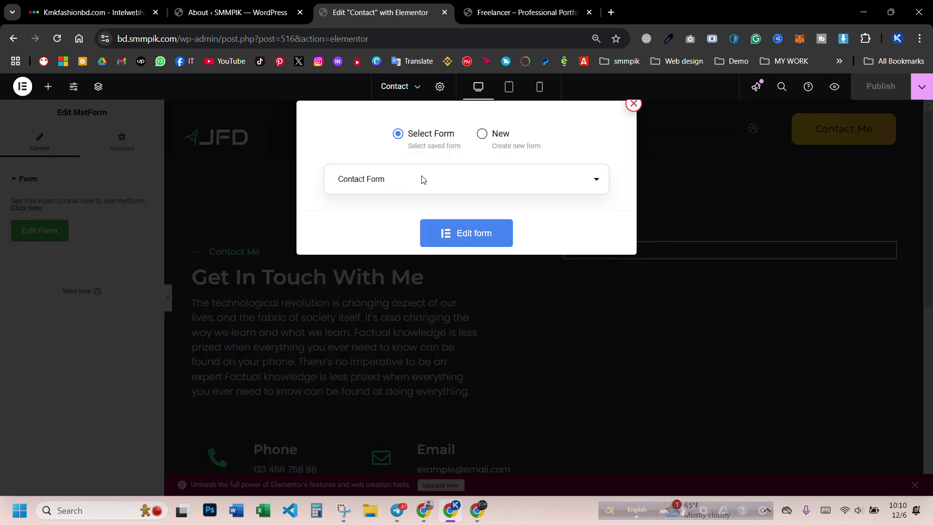
{"action": "left_click", "coordinate": [476, 238]}
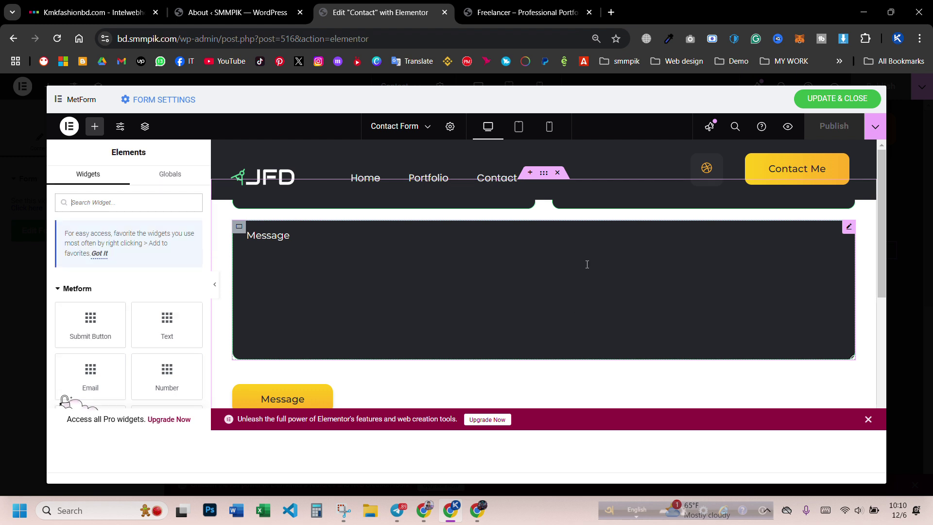
{"action": "scroll", "coordinate": [588, 267], "scroll_direction": "down", "scroll_amount": 5}
{"action": "scroll", "coordinate": [594, 273], "scroll_direction": "up", "scroll_amount": 5}
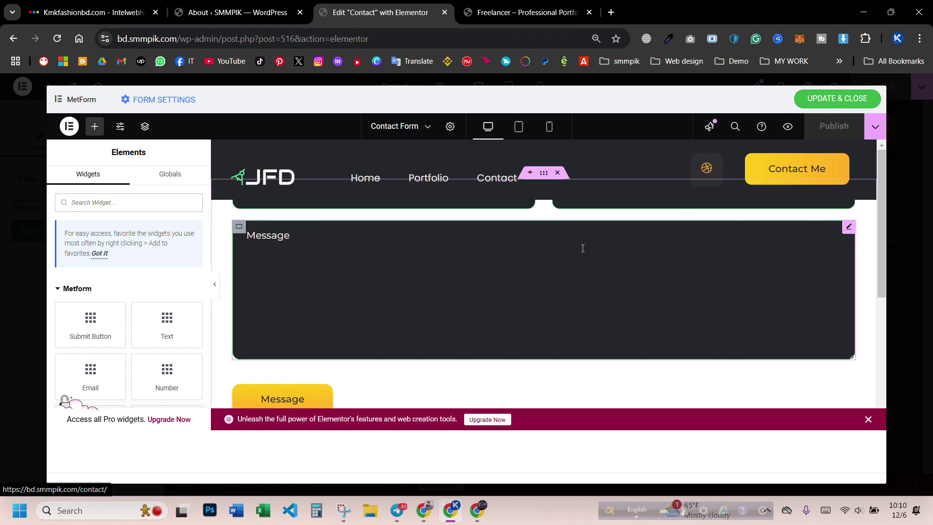
{"action": "scroll", "coordinate": [480, 296], "scroll_direction": "down", "scroll_amount": 5}
{"action": "scroll", "coordinate": [625, 246], "scroll_direction": "up", "scroll_amount": 5}
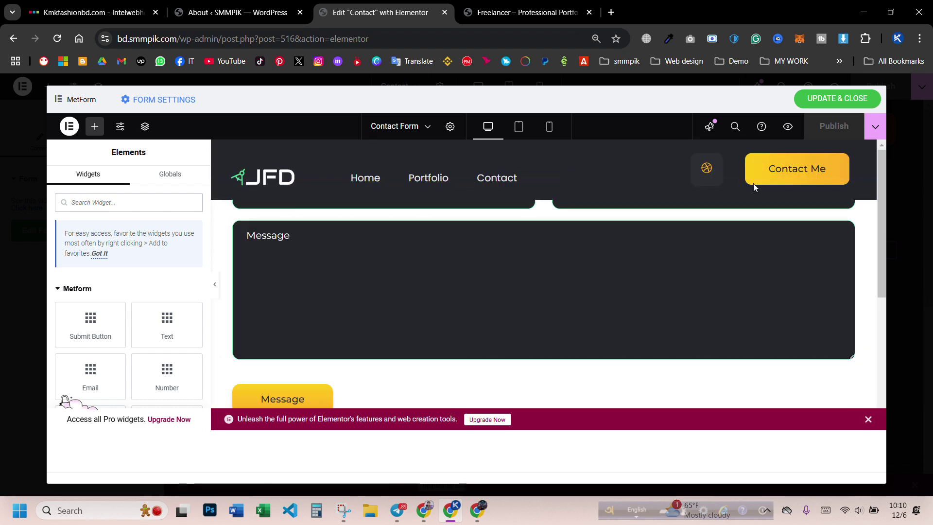
- Open the template library via Save as Template and switch to the Import Template view
{"action": "left_click", "coordinate": [874, 127]}
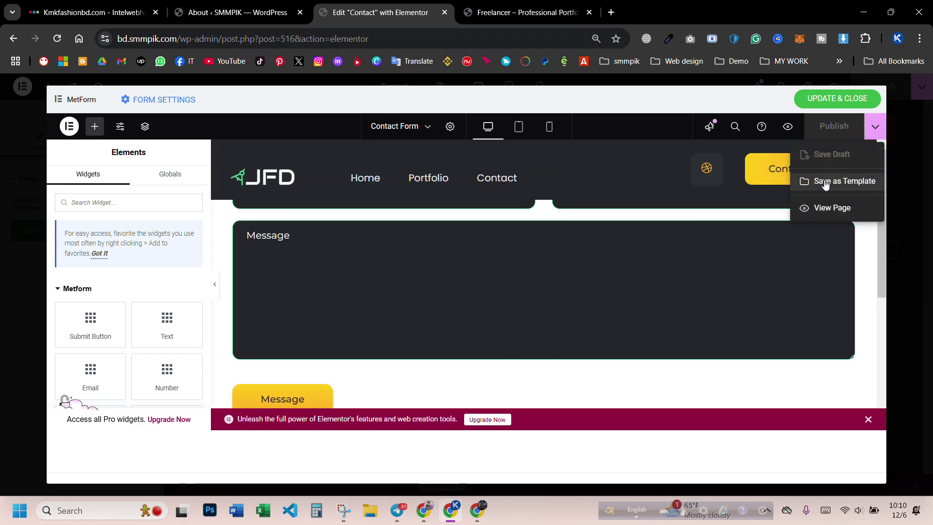
{"action": "left_click", "coordinate": [821, 180]}
{"action": "left_click", "coordinate": [714, 137]}
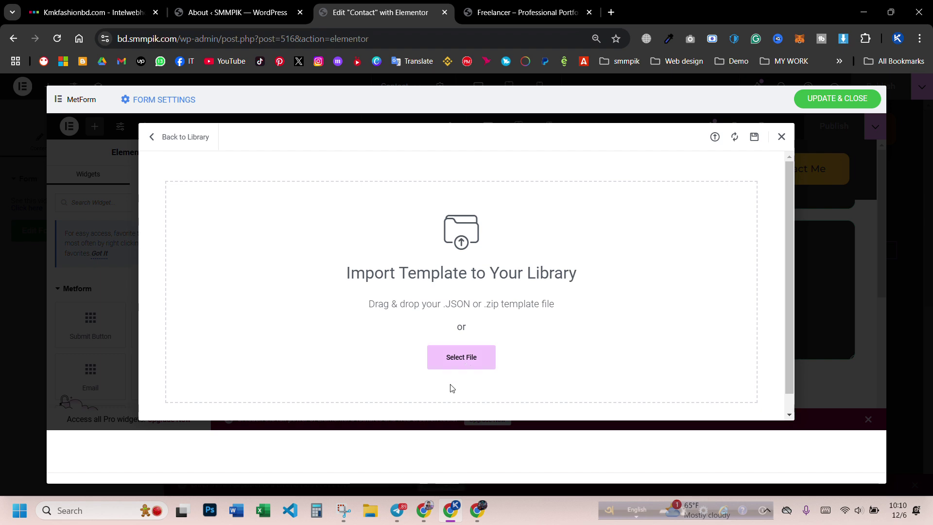
- Extract the newest Freelancer template kit zip in the Downloads folder
{"action": "left_click", "coordinate": [370, 510]}
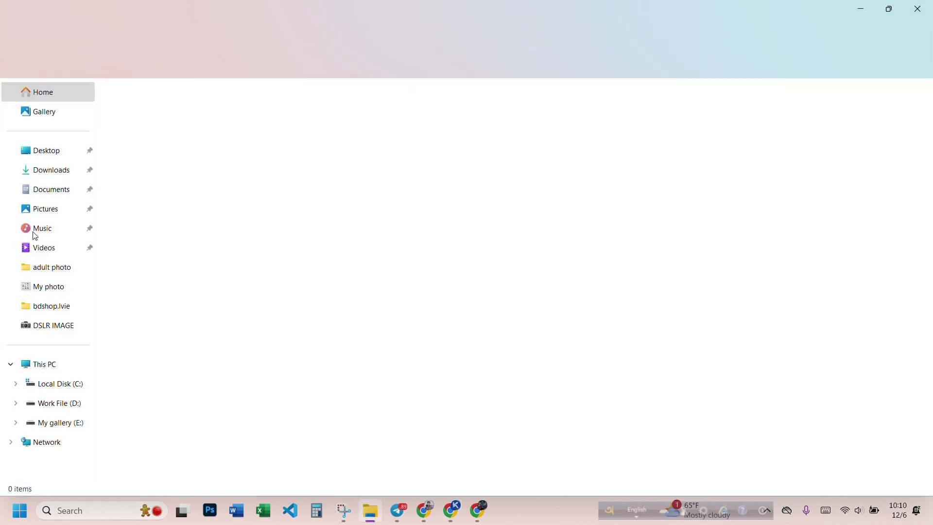
{"action": "left_click", "coordinate": [58, 173]}
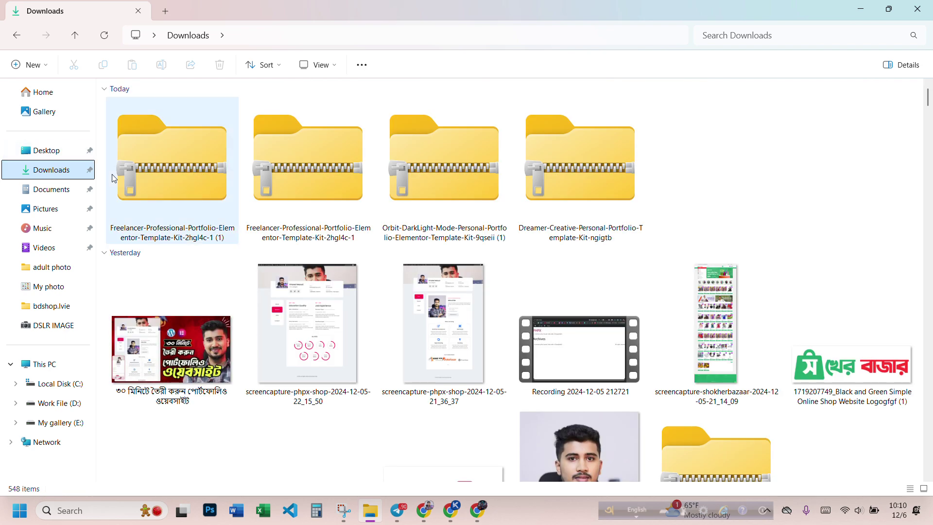
{"action": "left_click", "coordinate": [160, 177]}
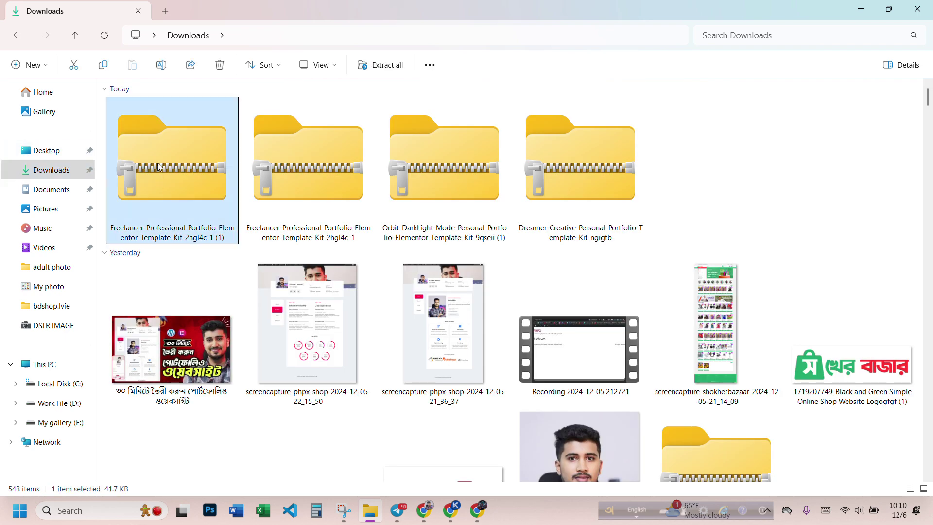
{"action": "right_click", "coordinate": [159, 167]}
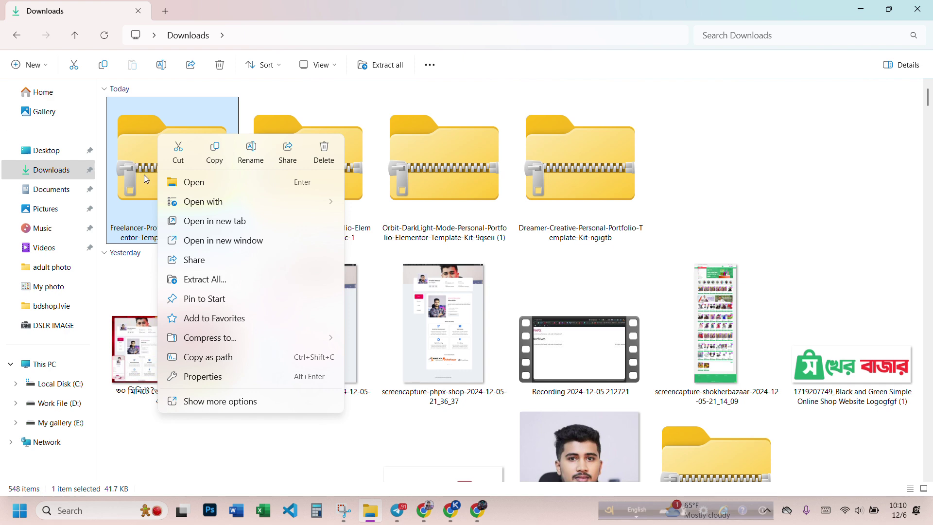
{"action": "left_click", "coordinate": [196, 281]}
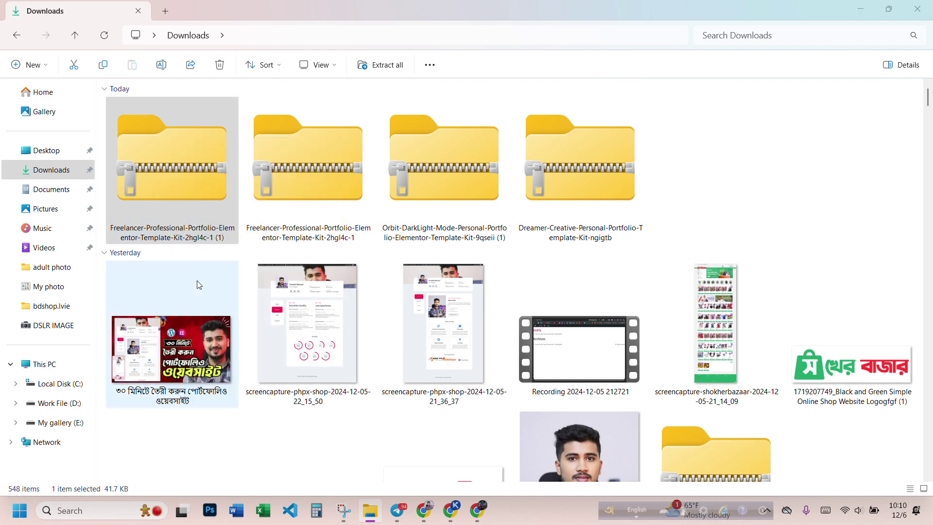
{"action": "left_click", "coordinate": [571, 380]}
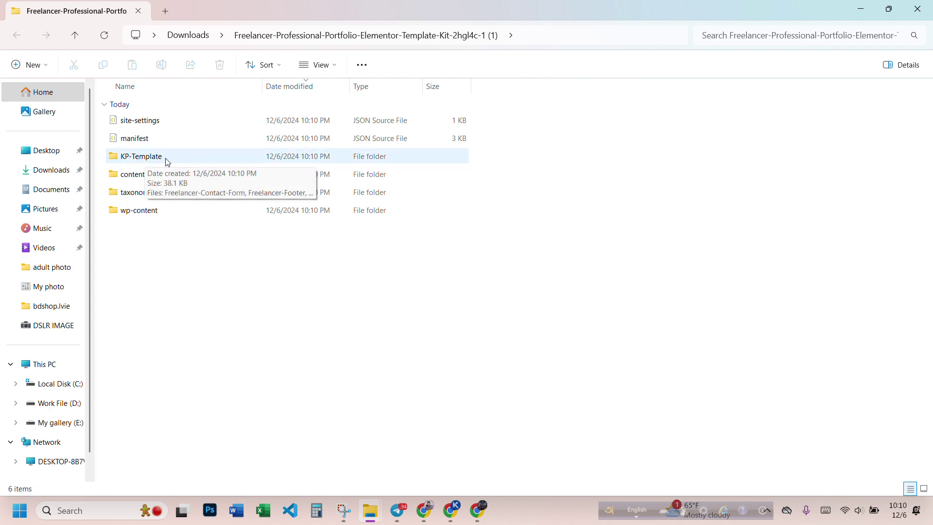
- View the KP-Template folder's JSON files as extra large icons, then close Explorer
{"action": "double_click", "coordinate": [168, 161]}
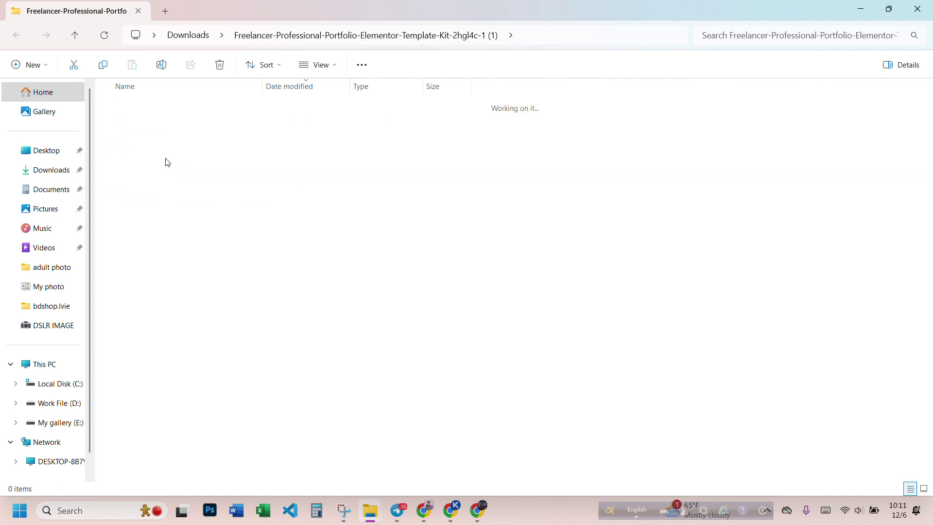
{"action": "right_click", "coordinate": [190, 205]}
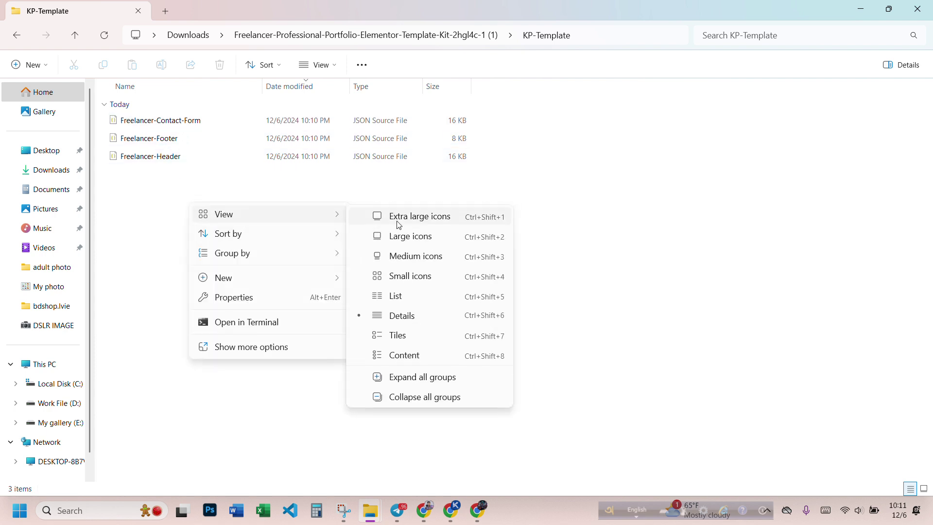
{"action": "left_click", "coordinate": [396, 216]}
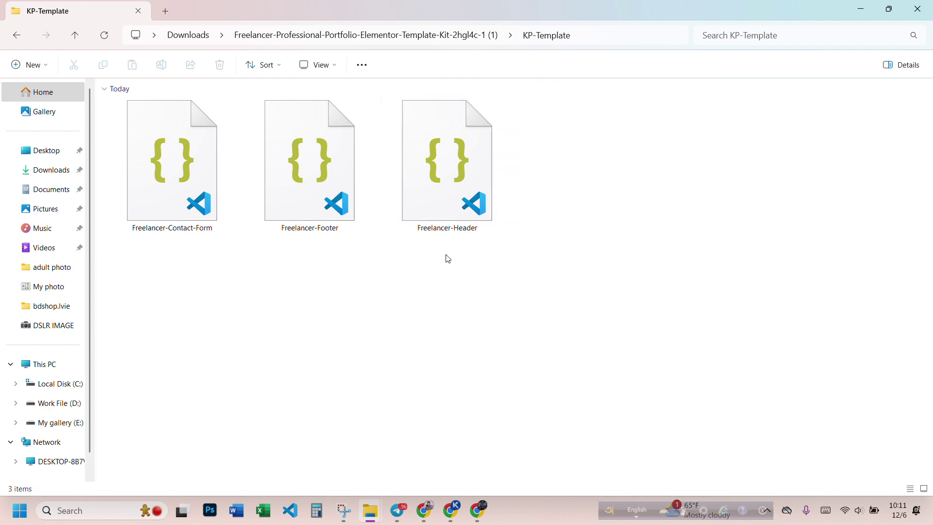
{"action": "left_click", "coordinate": [200, 218]}
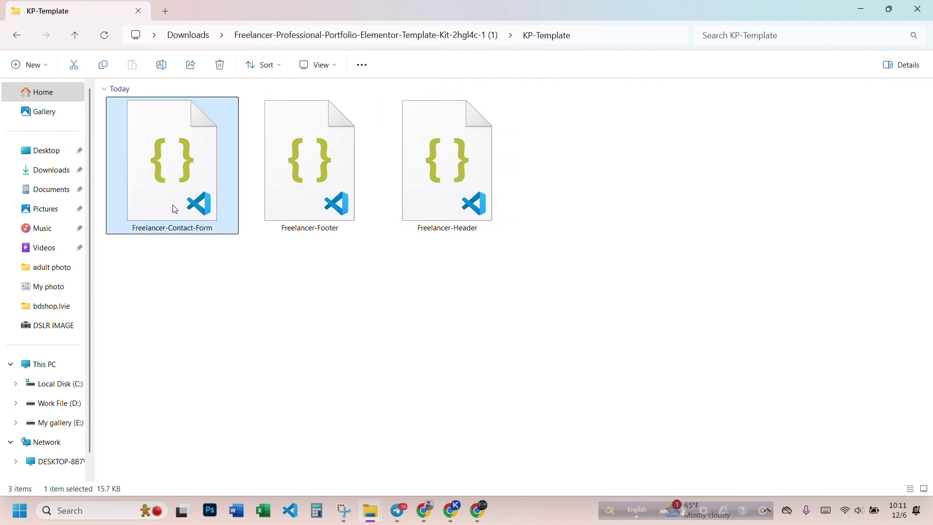
{"action": "left_click", "coordinate": [919, 11]}
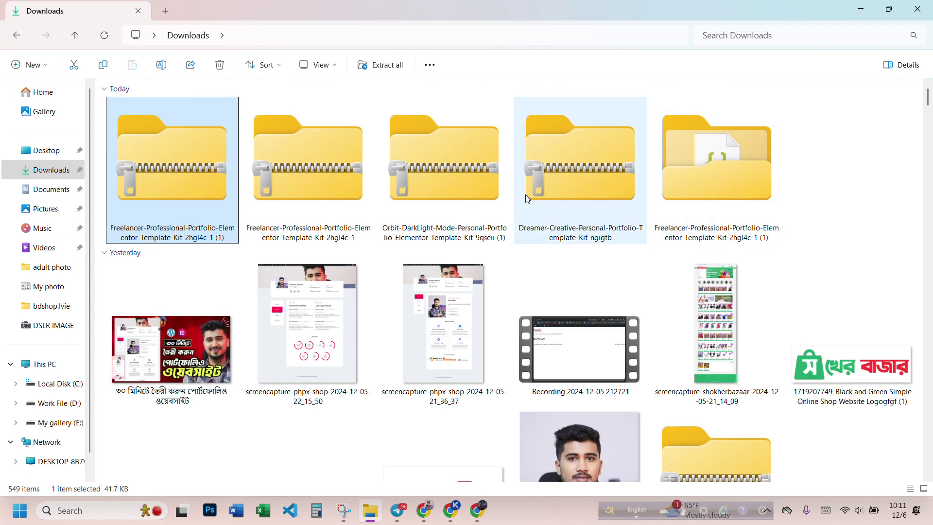
{"action": "left_click", "coordinate": [919, 10]}
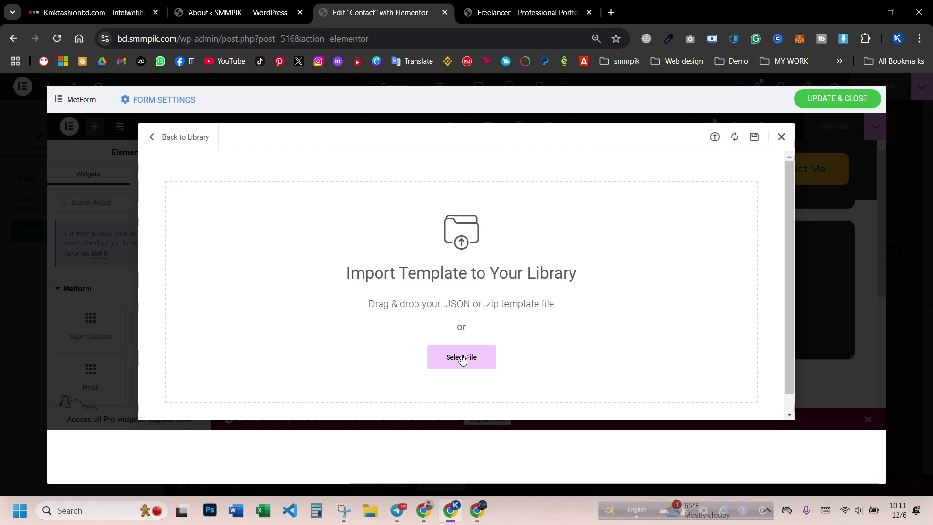
- Import Freelancer-Contact-Form from the extracted kit's KP-Template folder as the contact form
{"action": "left_click", "coordinate": [462, 358]}
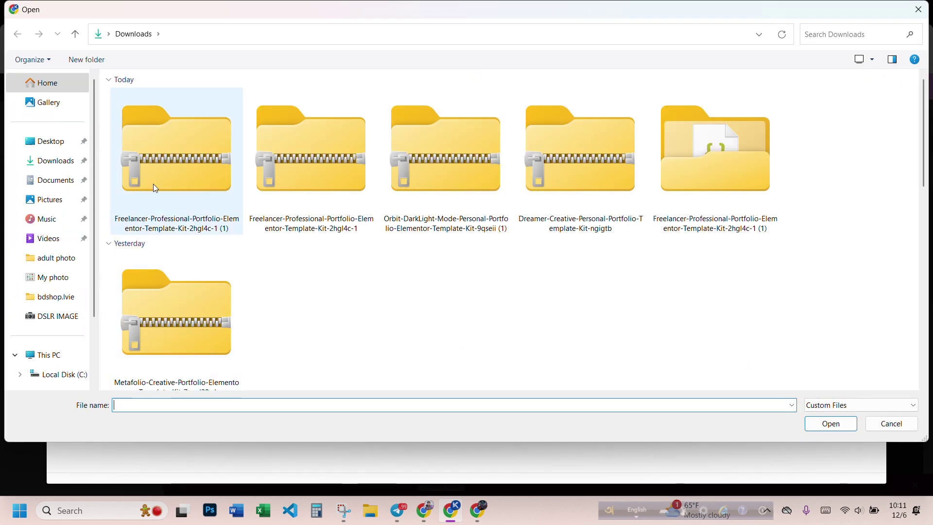
{"action": "double_click", "coordinate": [675, 170]}
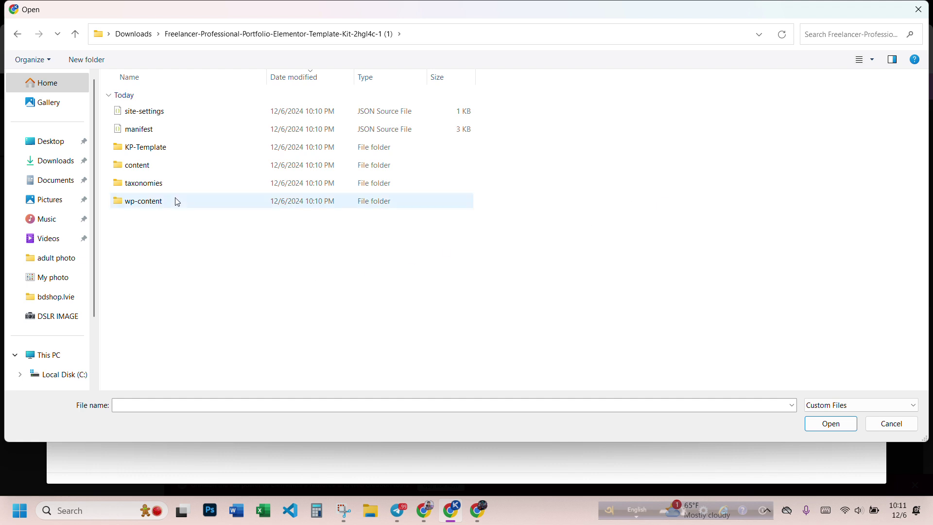
{"action": "double_click", "coordinate": [167, 152]}
{"action": "left_click", "coordinate": [180, 118]}
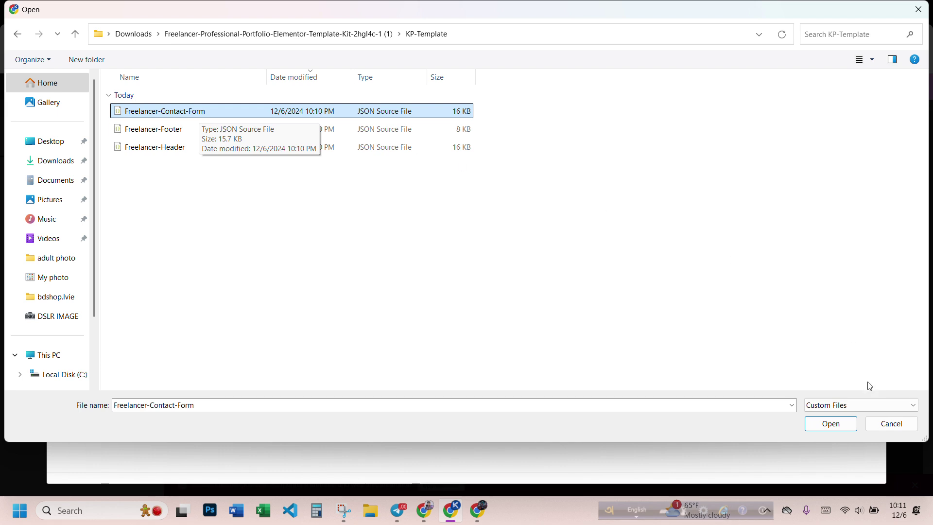
{"action": "left_click", "coordinate": [828, 424]}
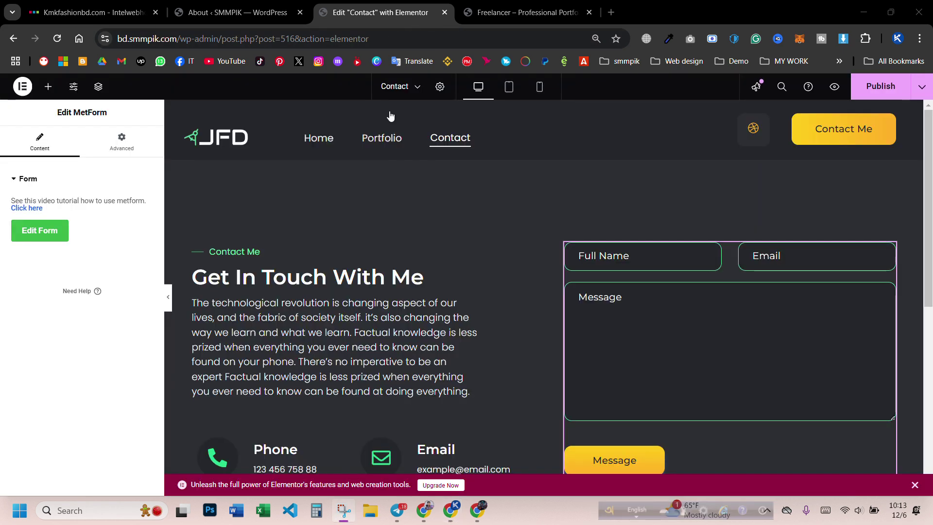
- Close the MetForm form chooser unchanged, publish the Contact page and preview it live
{"action": "scroll", "coordinate": [575, 257], "scroll_direction": "down", "scroll_amount": 3}
{"action": "scroll", "coordinate": [642, 252], "scroll_direction": "up", "scroll_amount": 2}
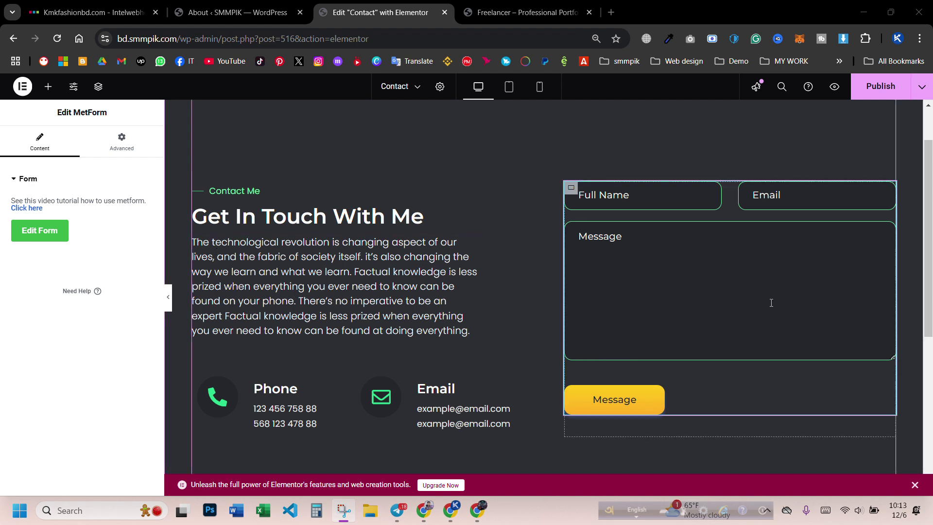
{"action": "left_click", "coordinate": [48, 234]}
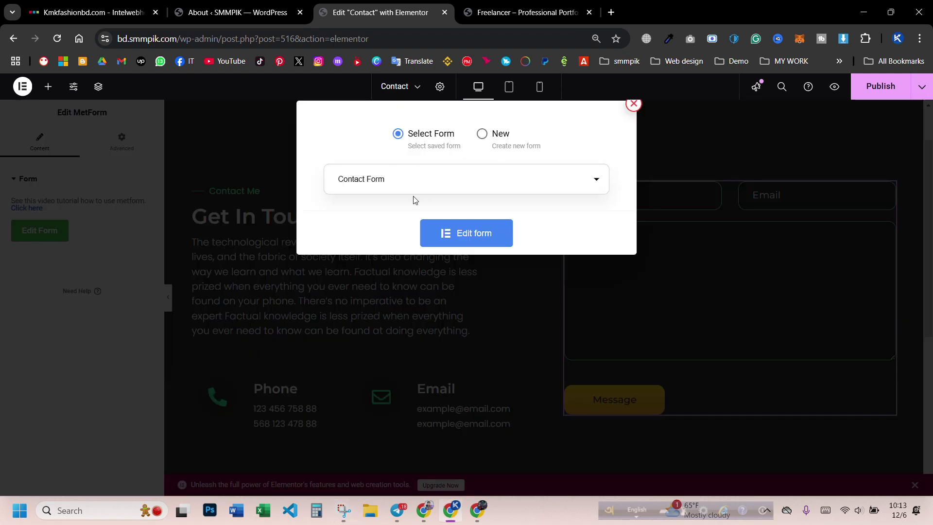
{"action": "left_click", "coordinate": [633, 105]}
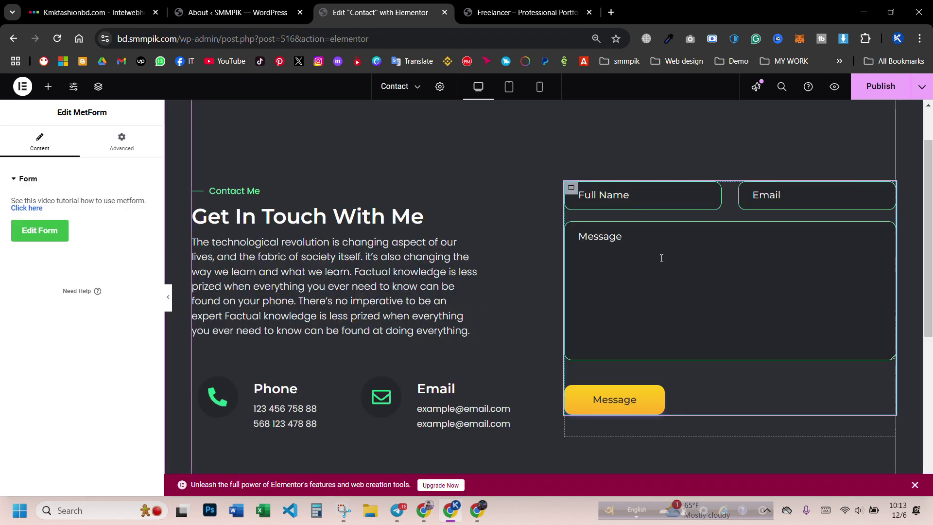
{"action": "left_click", "coordinate": [870, 97]}
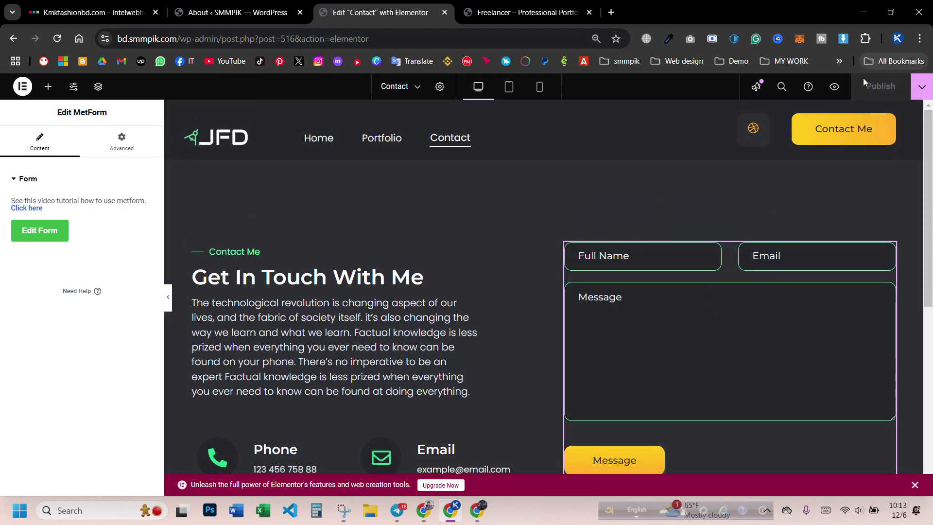
{"action": "left_click", "coordinate": [834, 87]}
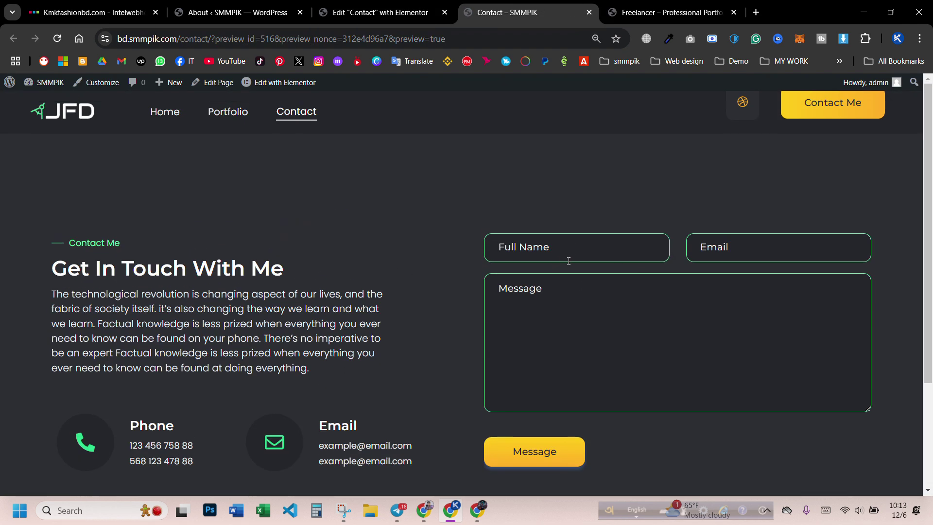
- Test the live form fields, the Contact Me link and the JFD logo home link at 75% zoom
{"action": "key", "text": "Tab"}
{"action": "left_click", "coordinate": [517, 362]}
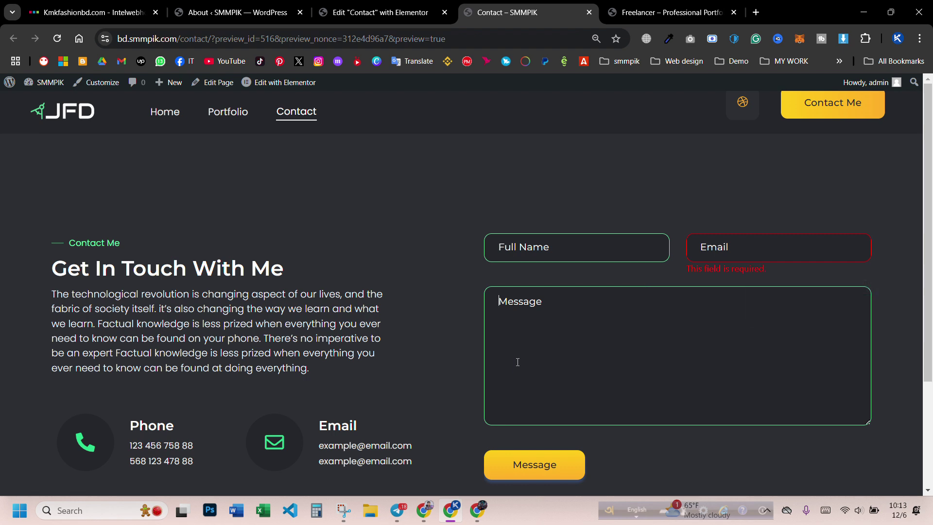
{"action": "left_click", "coordinate": [839, 103]}
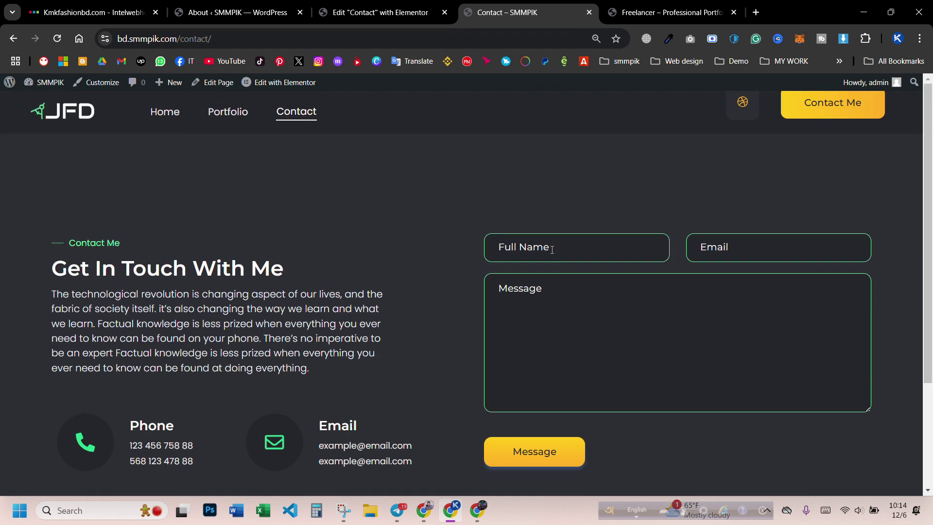
{"action": "left_click", "coordinate": [75, 117]}
{"action": "key", "text": "ctrl+minus"}
{"action": "key", "text": "ctrl+minus"}
{"action": "key", "text": "ctrl+minus"}
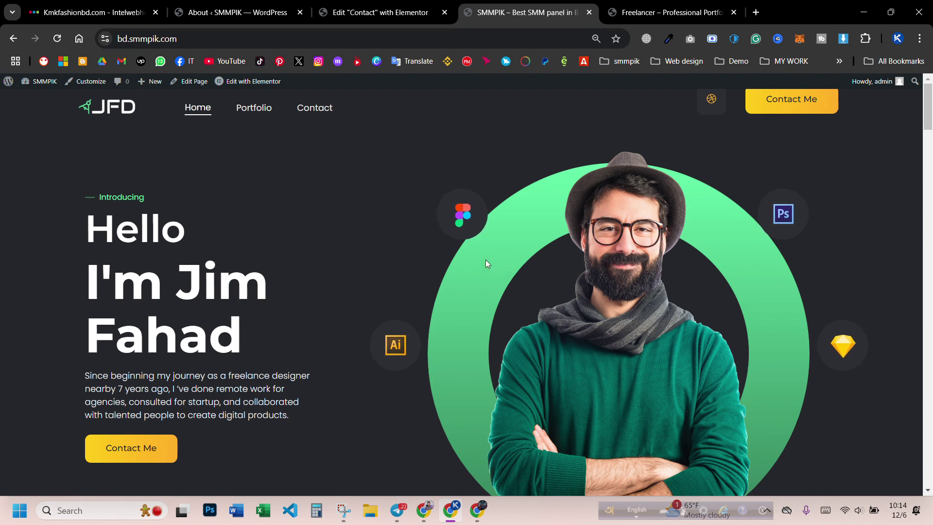
{"action": "scroll", "coordinate": [487, 263], "scroll_direction": "down", "scroll_amount": 3}
{"action": "scroll", "coordinate": [496, 272], "scroll_direction": "up", "scroll_amount": 3}
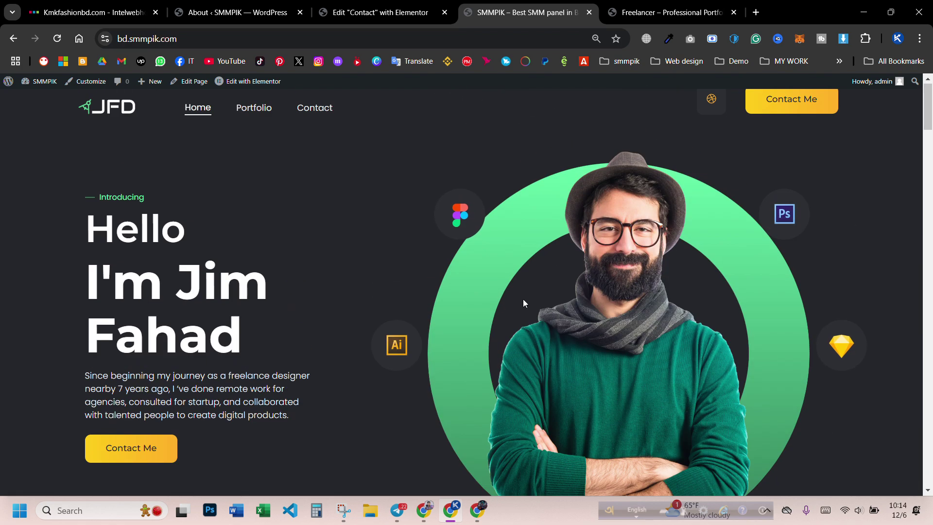
- Return to the Contact editor tab and open Elementor's recent pages dropdown
{"action": "left_click", "coordinate": [353, 21]}
{"action": "left_click_drag", "start_coordinate": [353, 20], "coordinate": [308, 13]}
{"action": "left_click", "coordinate": [414, 89]}
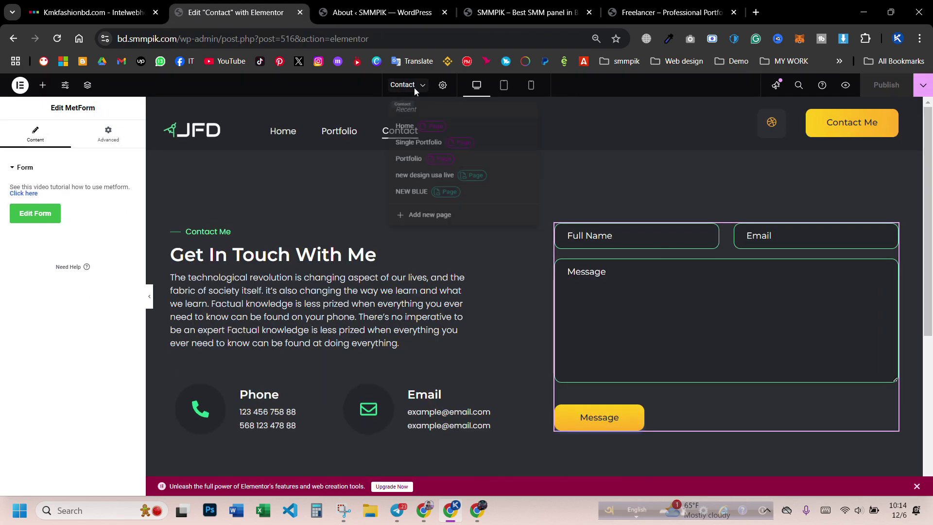
- Switch the editor to the Home page and check the wp-admin Pages list
{"action": "left_click", "coordinate": [406, 127]}
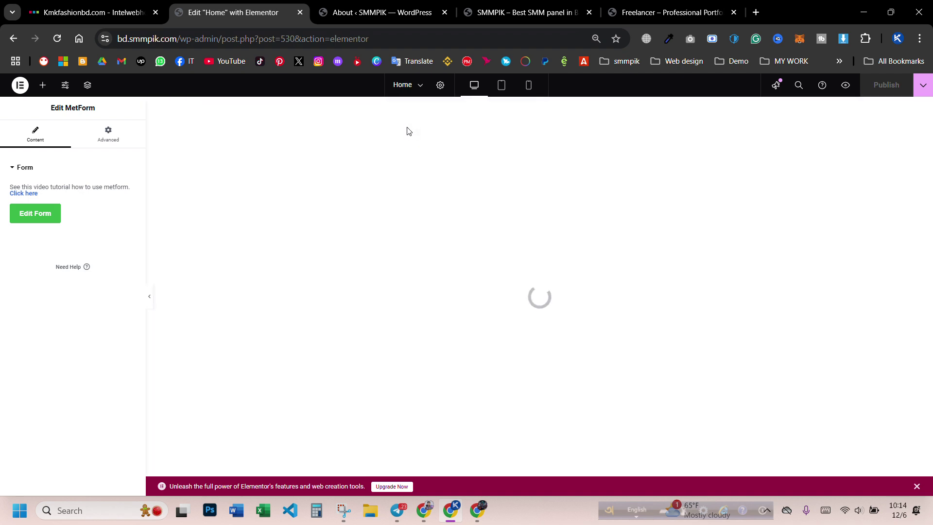
{"action": "left_click", "coordinate": [364, 11]}
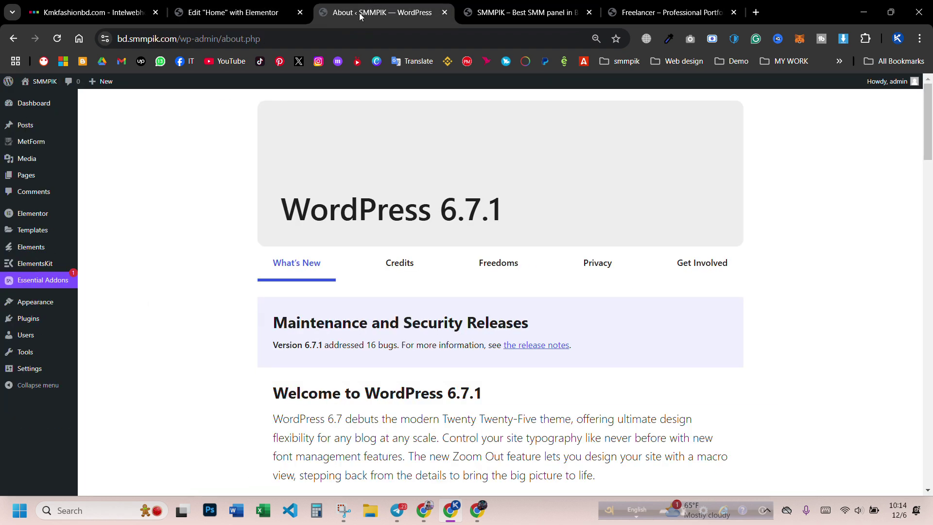
{"action": "left_click", "coordinate": [30, 178]}
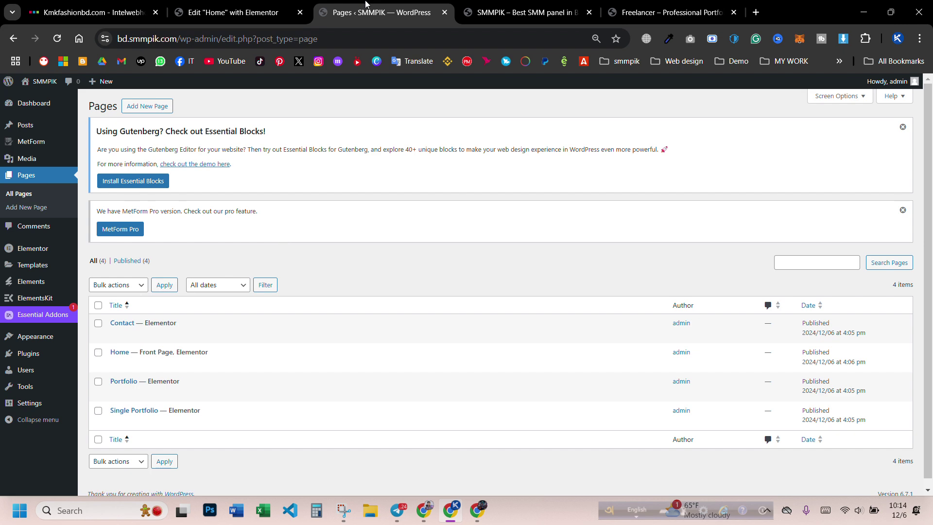
{"action": "left_click_drag", "start_coordinate": [366, 3], "coordinate": [270, 3]}
{"action": "left_click", "coordinate": [339, 3]}
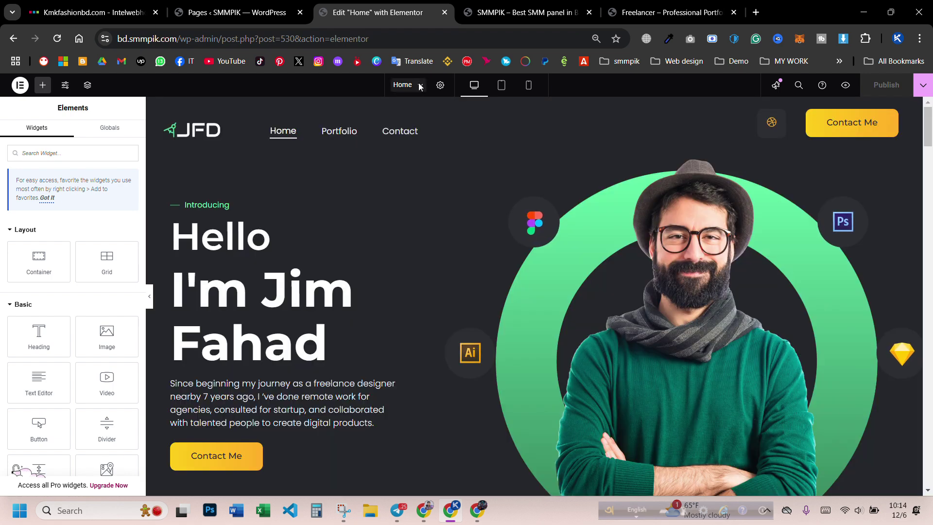
- Set browser zoom to 90% and select the hero's 'I'm Jim Fahad' heading
{"action": "left_click", "coordinate": [422, 85]}
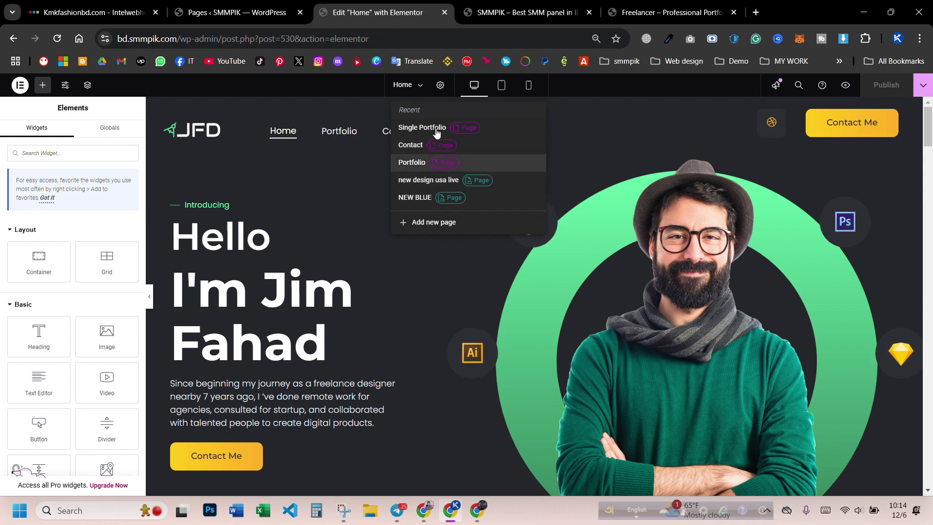
{"action": "left_click", "coordinate": [169, 265]}
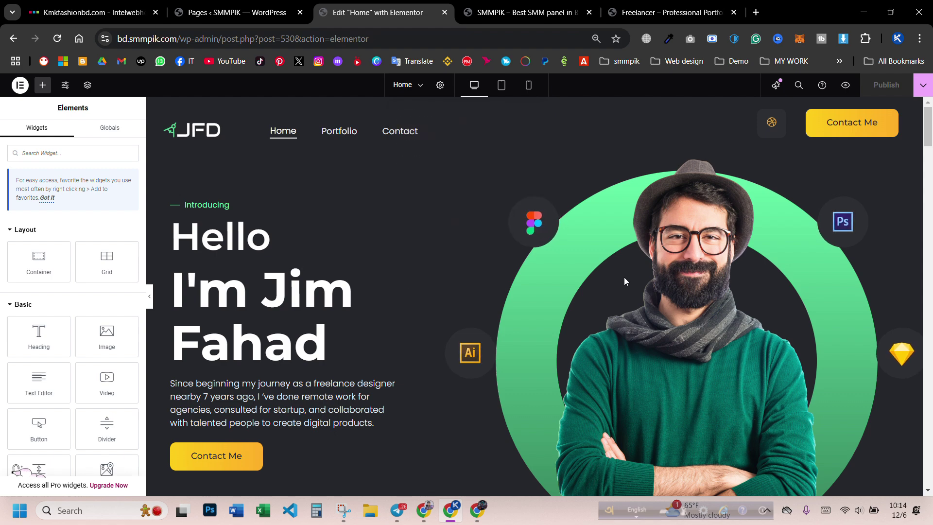
{"action": "scroll", "coordinate": [625, 281], "scroll_direction": "down", "scroll_amount": 8}
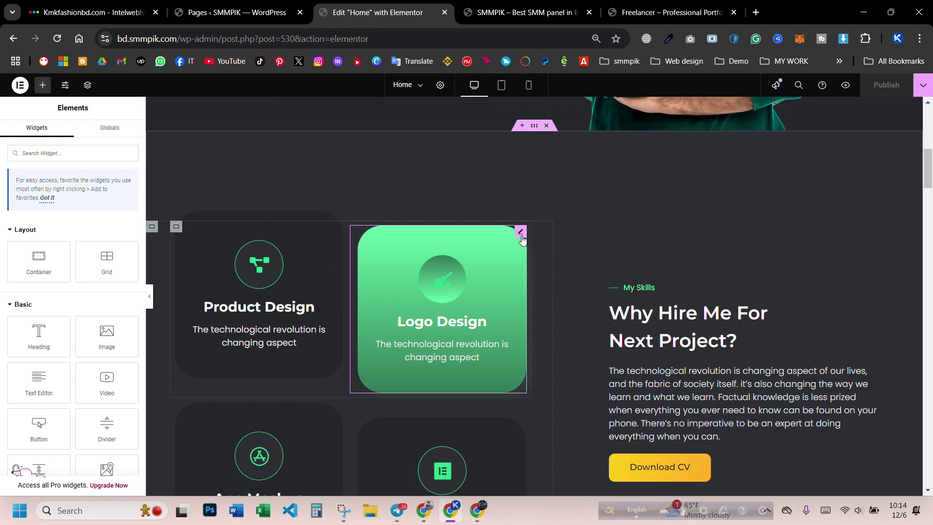
{"action": "key", "text": "ctrl+minus"}
{"action": "key", "text": "ctrl+plus"}
{"action": "key", "text": "ctrl+plus"}
{"action": "key", "text": "ctrl+plus"}
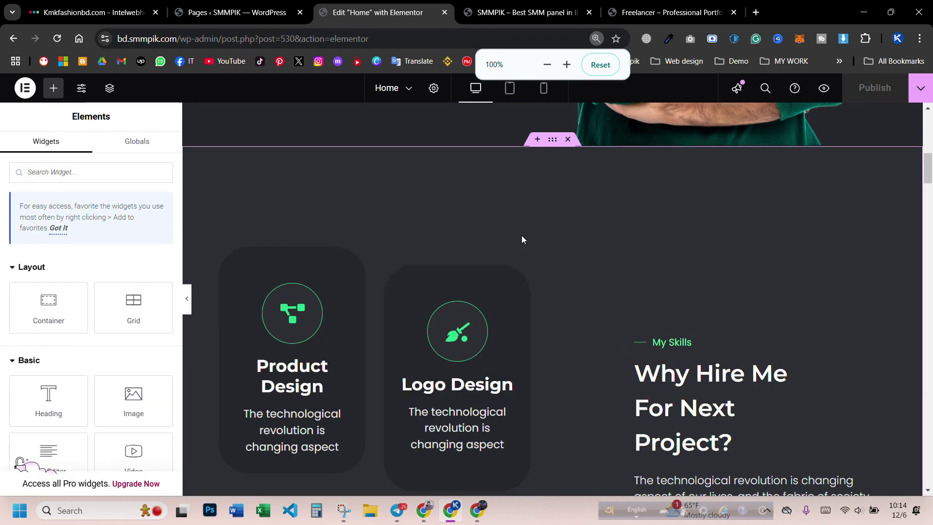
{"action": "key", "text": "ctrl+minus"}
{"action": "scroll", "coordinate": [522, 237], "scroll_direction": "up", "scroll_amount": 10}
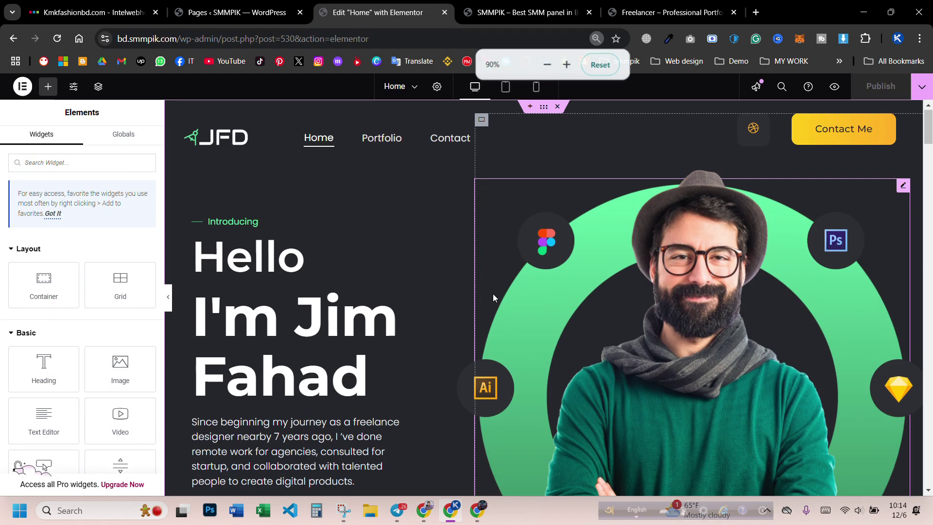
{"action": "scroll", "coordinate": [492, 297], "scroll_direction": "down", "scroll_amount": 1}
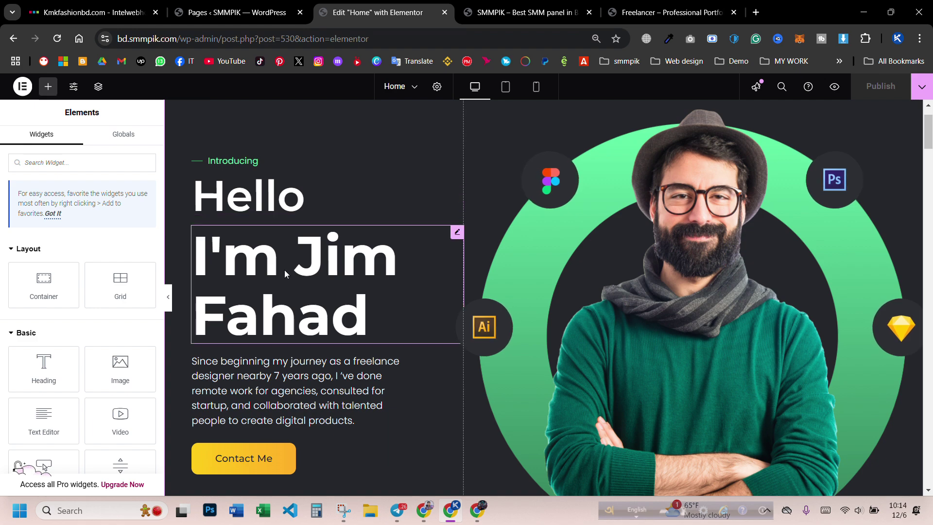
{"action": "left_click", "coordinate": [302, 277]}
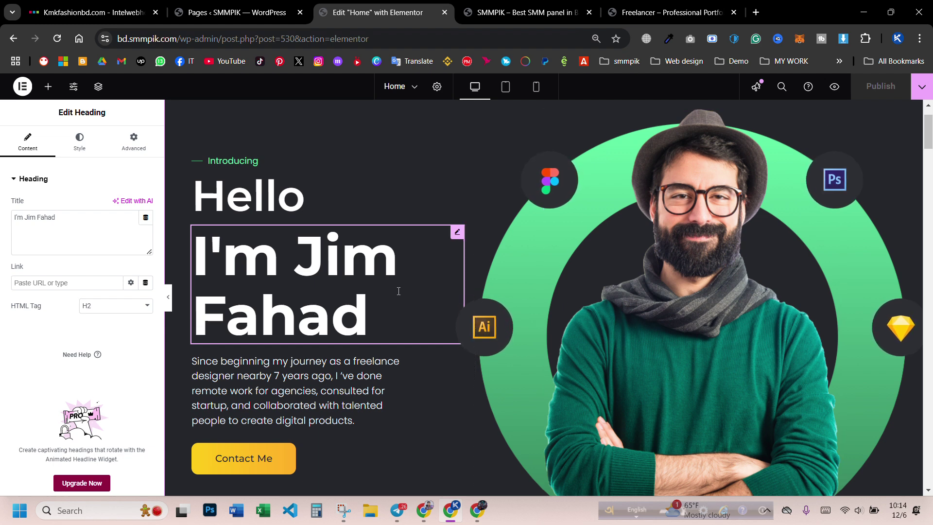
- Replace 'Jim Fahad' in the heading title with the owner's full name
{"action": "left_click", "coordinate": [59, 230]}
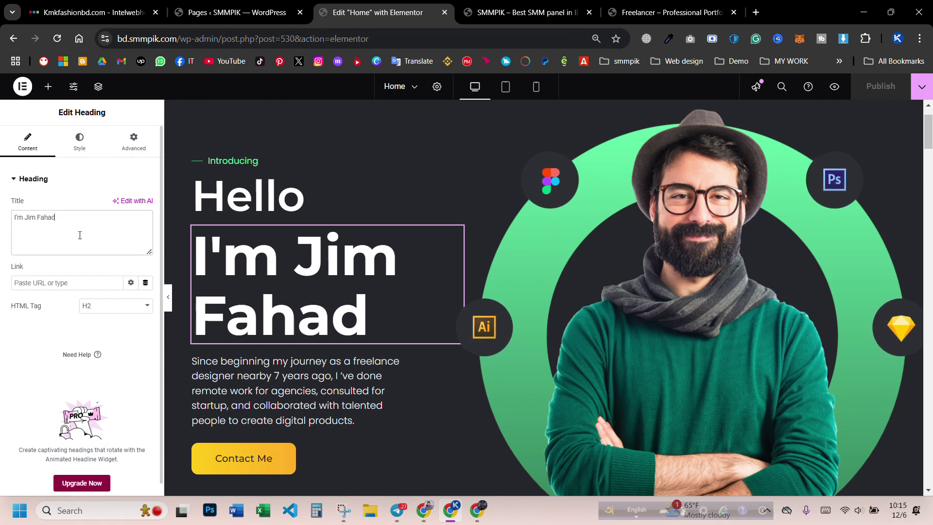
{"action": "key", "text": "BackSpace"}
{"action": "key", "text": "BackSpace"}
{"action": "key", "text": "BackSpace"}
{"action": "key", "text": "BackSpace"}
{"action": "key", "text": "BackSpace"}
{"action": "key", "text": "BackSpace"}
{"action": "key", "text": "BackSpace"}
{"action": "key", "text": "BackSpace"}
{"action": "key", "text": "BackSpace"}
{"action": "key", "text": "BackSpace"}
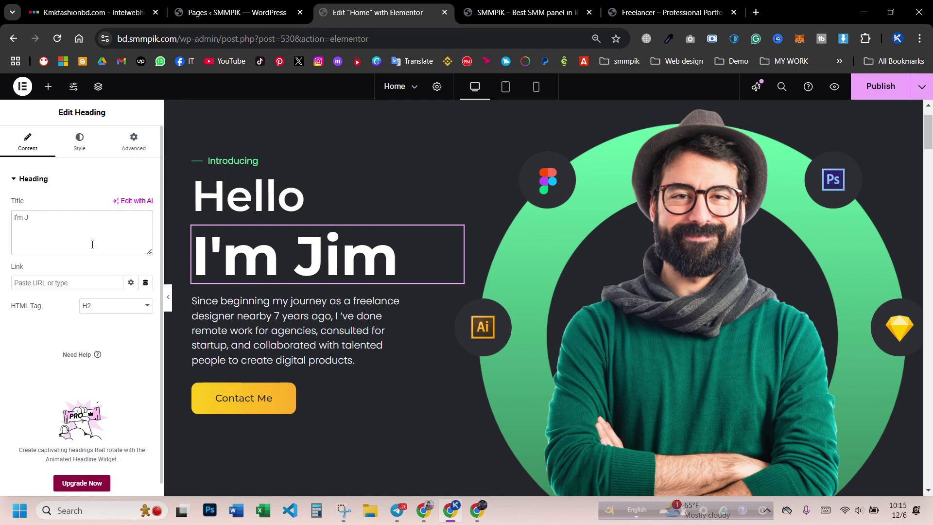
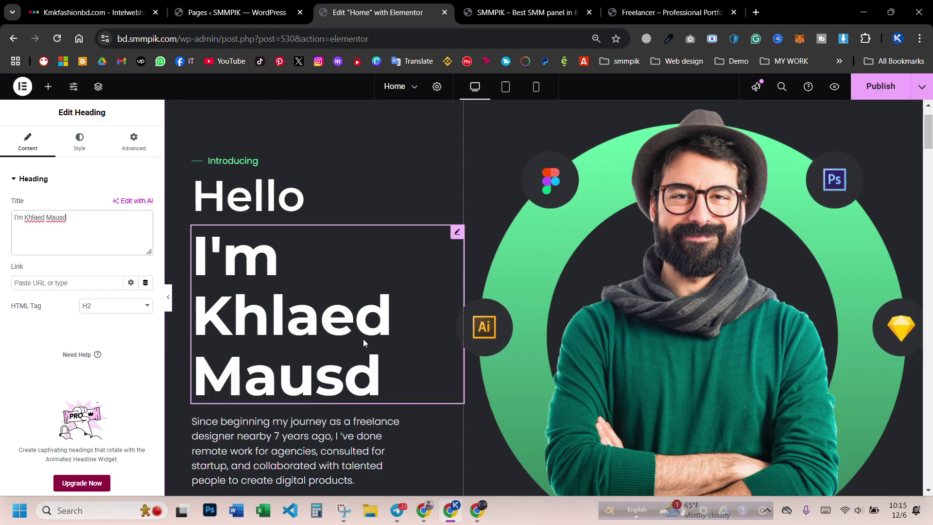
{"action": "scroll", "coordinate": [362, 339], "scroll_direction": "down", "scroll_amount": 4}
{"action": "scroll", "coordinate": [349, 322], "scroll_direction": "up", "scroll_amount": 2}
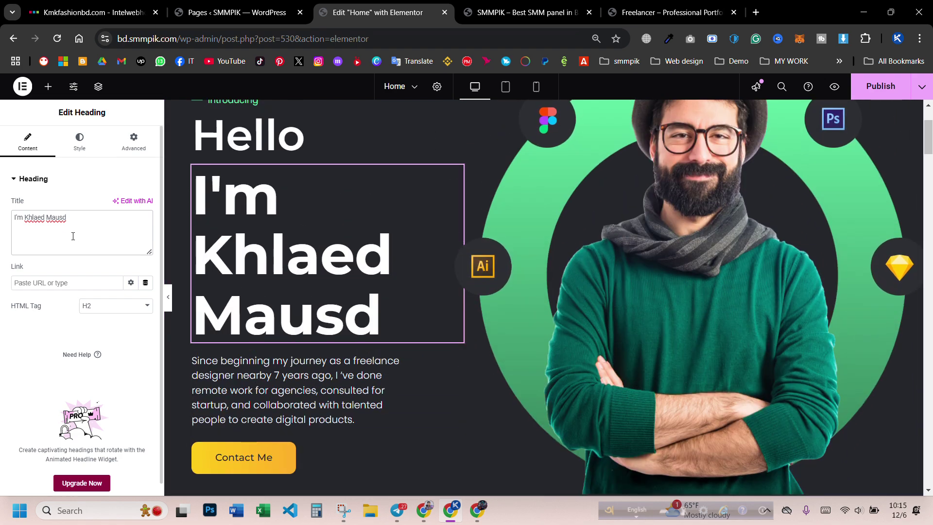
{"action": "left_click", "coordinate": [81, 153]}
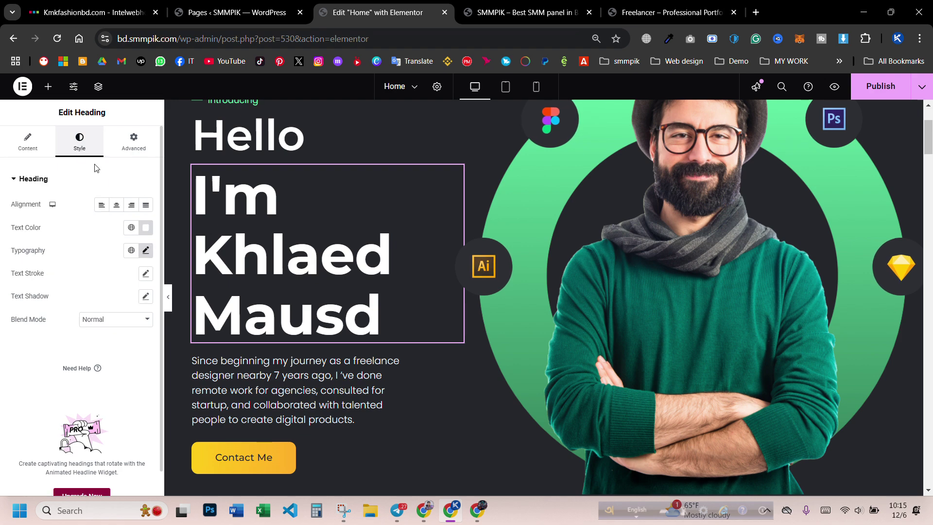
- Try a red heading text colour, then reset it back to white
{"action": "left_click", "coordinate": [146, 227]}
{"action": "left_click_drag", "start_coordinate": [134, 277], "coordinate": [220, 257]}
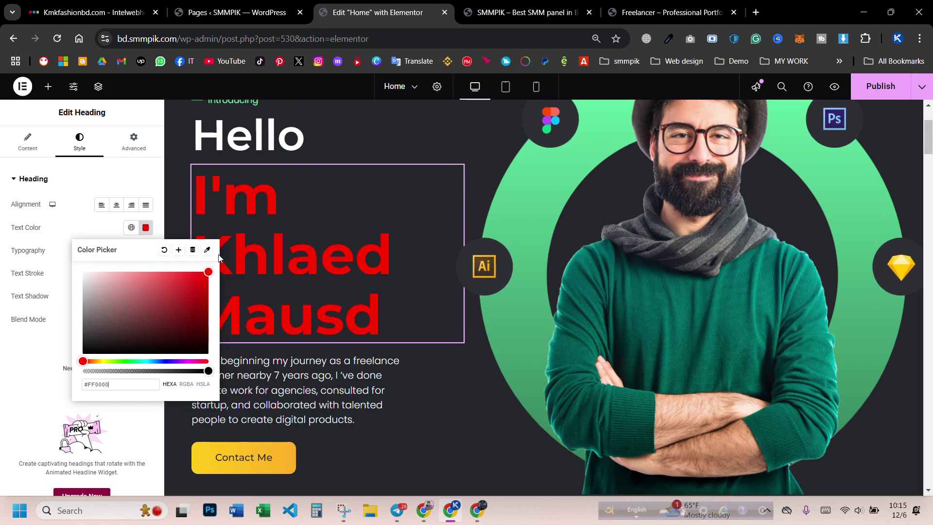
{"action": "left_click", "coordinate": [160, 251]}
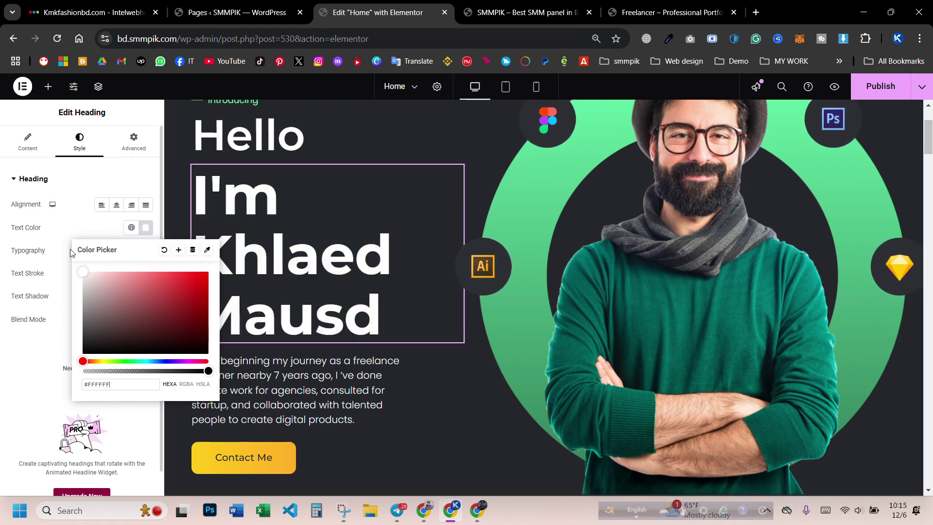
{"action": "left_click", "coordinate": [71, 252]}
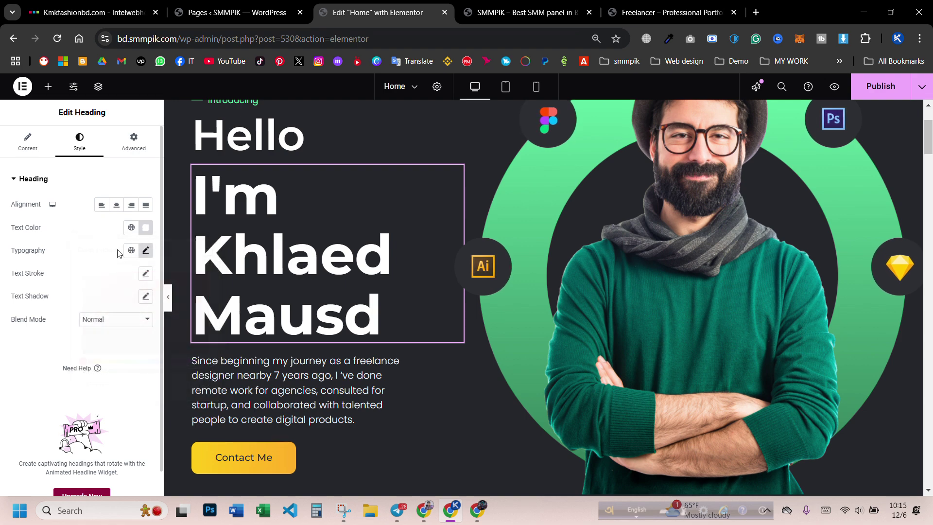
- Set the hero heading's typography font size to 88 px
{"action": "left_click", "coordinate": [146, 250]}
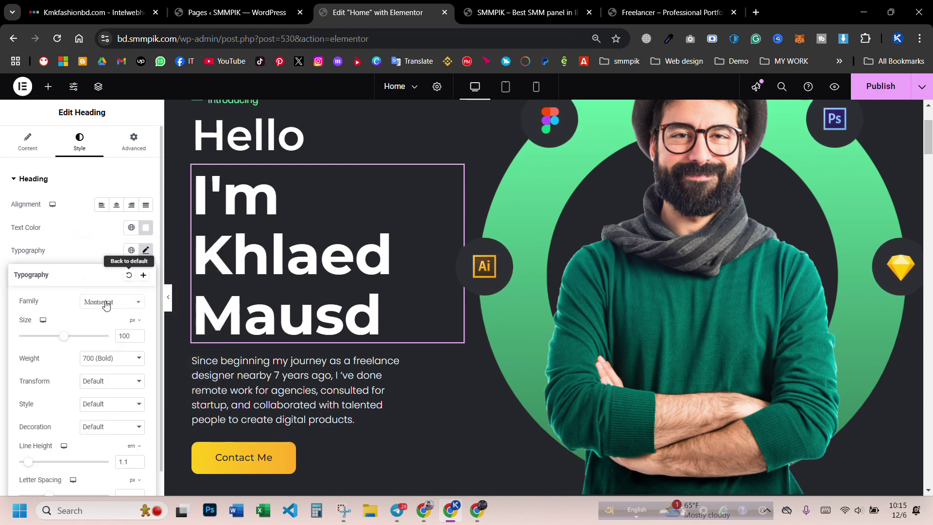
{"action": "left_click_drag", "start_coordinate": [63, 341], "coordinate": [57, 342]}
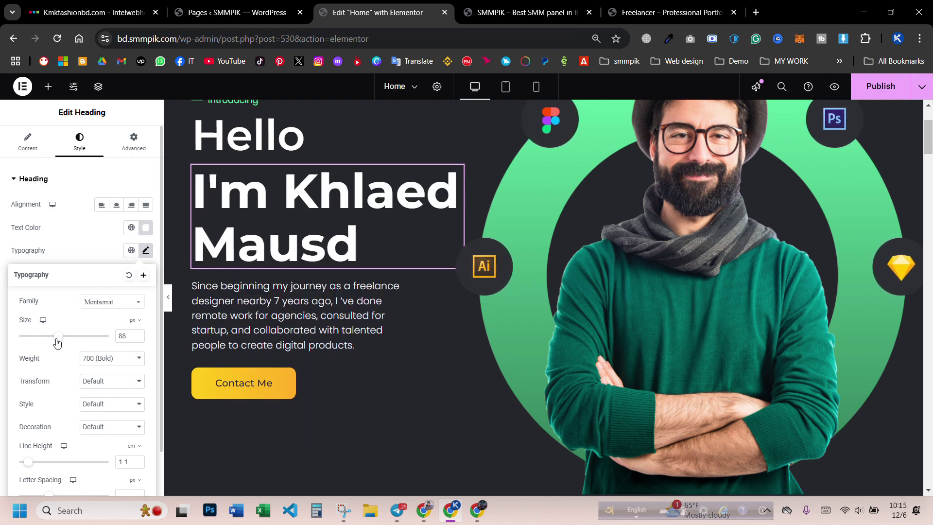
{"action": "left_click", "coordinate": [137, 334]}
{"action": "left_click", "coordinate": [137, 334]}
{"action": "left_click", "coordinate": [138, 338]}
{"action": "left_click", "coordinate": [137, 338]}
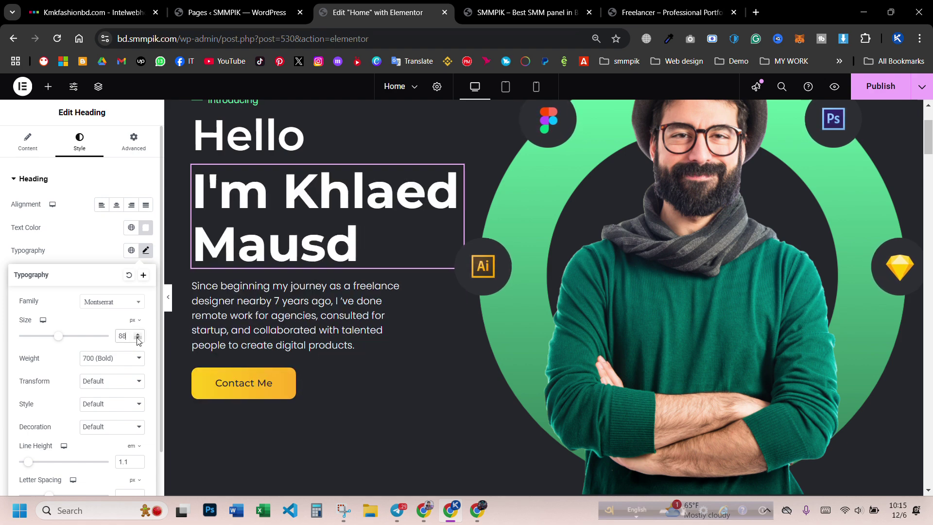
{"action": "left_click", "coordinate": [137, 338]}
{"action": "left_click", "coordinate": [138, 334]}
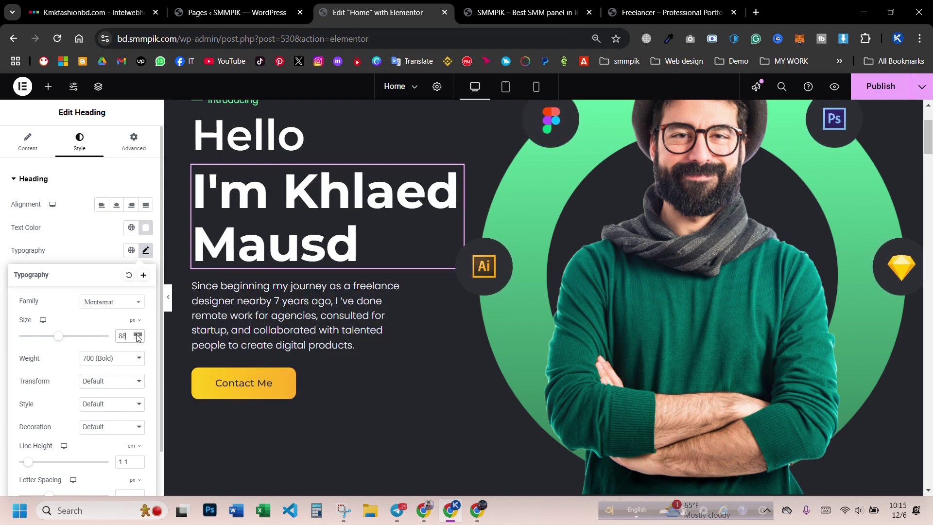
{"action": "left_click", "coordinate": [93, 245]}
- Preview the page at tablet and mobile widths, then return to the desktop layout
{"action": "scroll", "coordinate": [508, 116], "scroll_direction": "up", "scroll_amount": 4}
{"action": "left_click", "coordinate": [506, 88]}
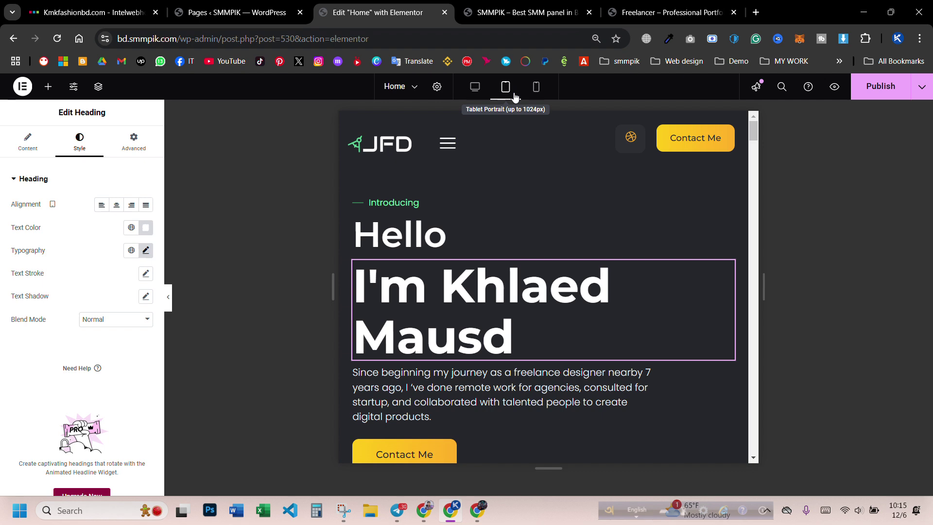
{"action": "left_click", "coordinate": [535, 86]}
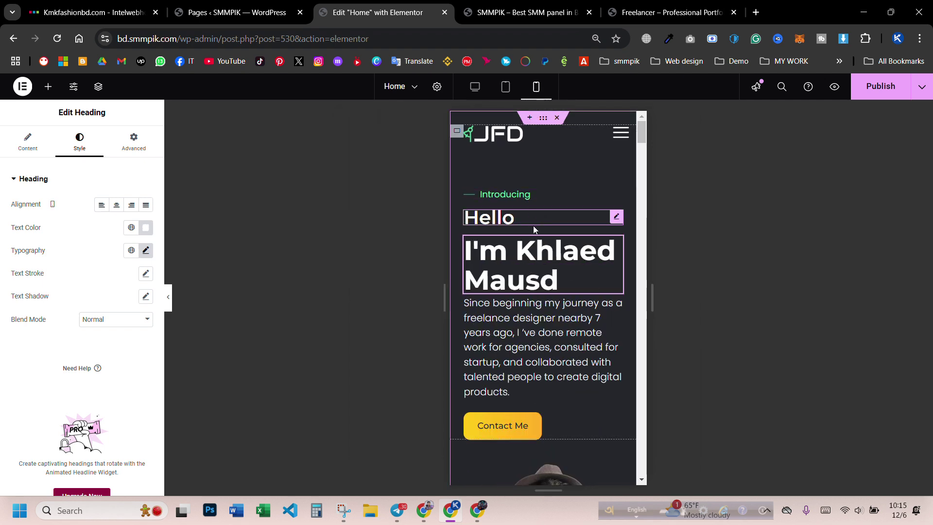
{"action": "scroll", "coordinate": [532, 226], "scroll_direction": "down", "scroll_amount": 1}
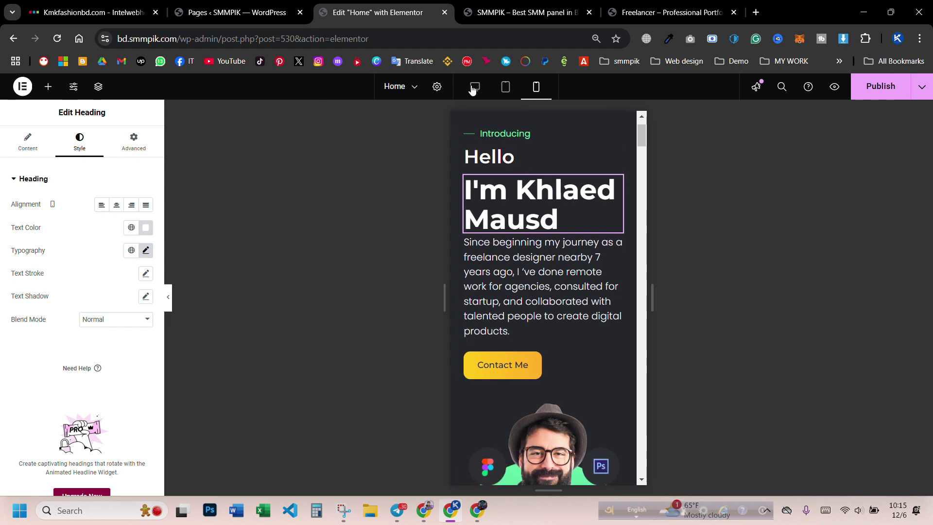
{"action": "left_click", "coordinate": [474, 87]}
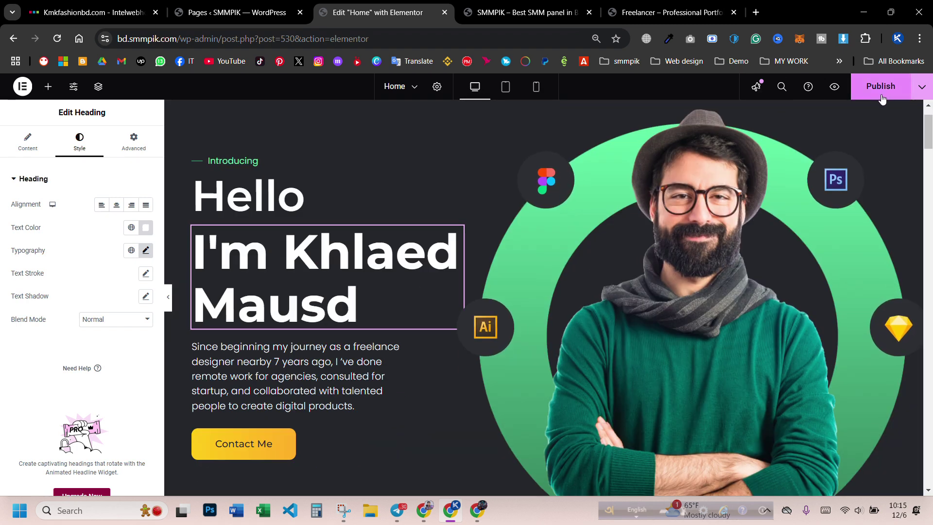
- Publish the Home page and check the live bd.smmpik.com hero in an incognito window at 75%
{"action": "left_click", "coordinate": [881, 89]}
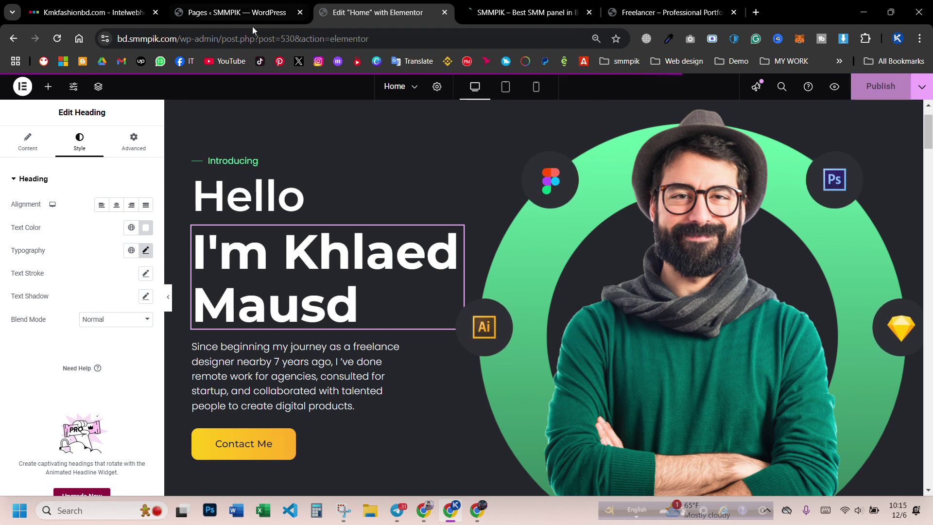
{"action": "left_click_drag", "start_coordinate": [181, 39], "coordinate": [83, 48]}
{"action": "key", "text": "ctrl+c"}
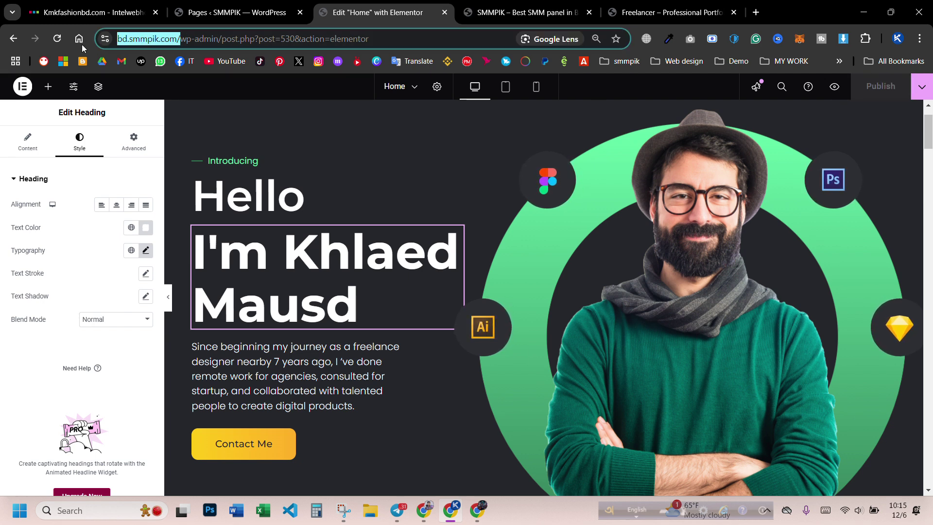
{"action": "left_click", "coordinate": [919, 39]}
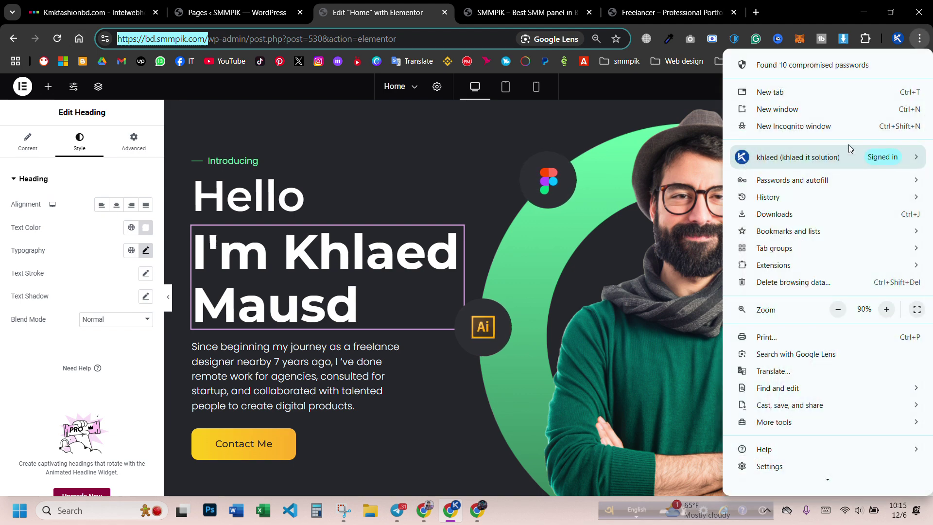
{"action": "left_click", "coordinate": [841, 129]}
{"action": "key", "text": "ctrl+v"}
{"action": "key", "text": "Return"}
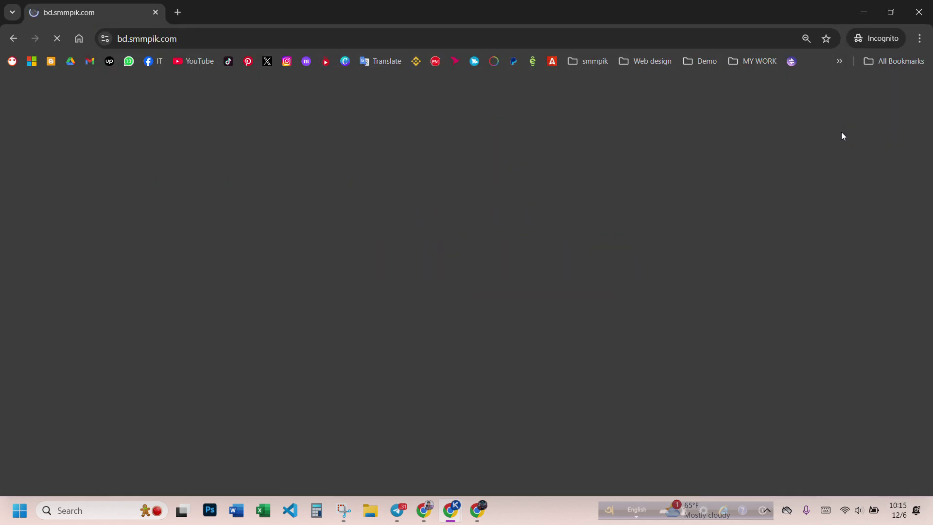
{"action": "key", "text": "ctrl+minus"}
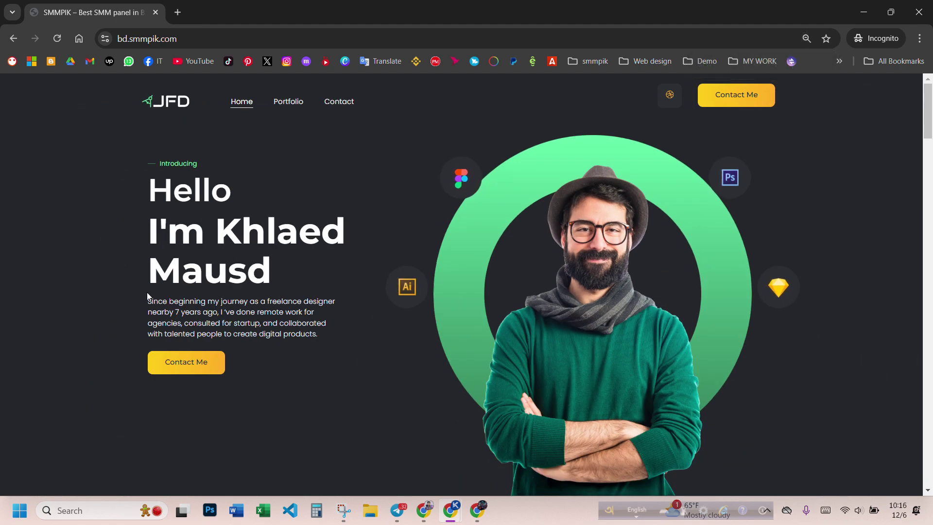
{"action": "key", "text": "ctrl+plus"}
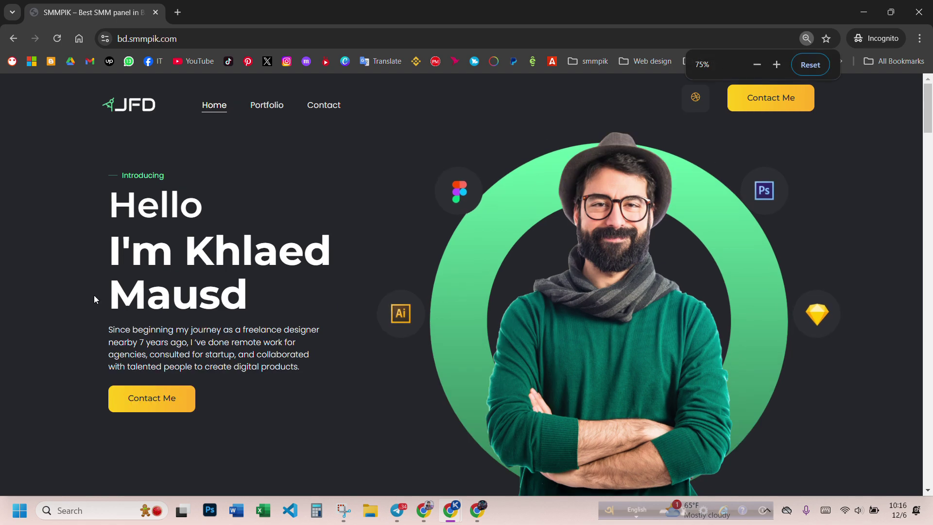
{"action": "left_click", "coordinate": [918, 12]}
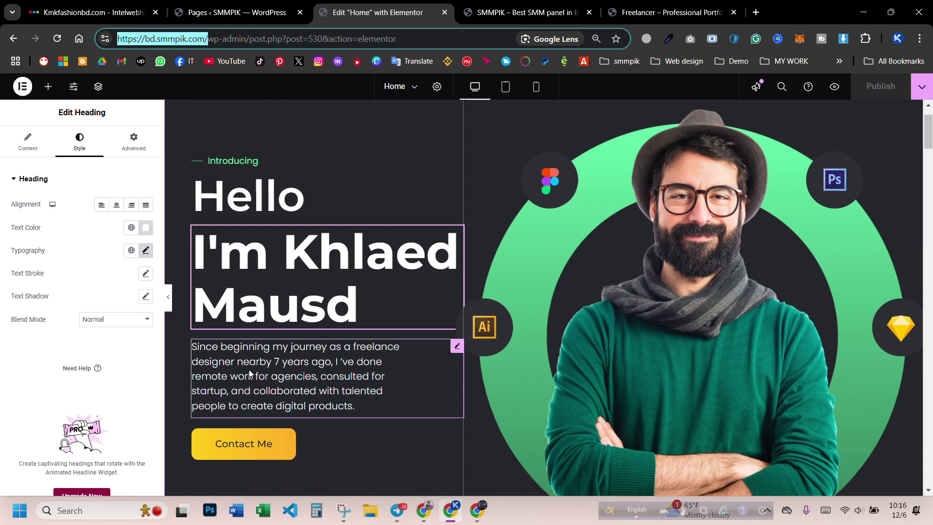
- In the hero paragraph's Text Editor, change '7 years' to '4 years' so it reads 'nearby 4 years ago'
{"action": "left_click", "coordinate": [249, 372]}
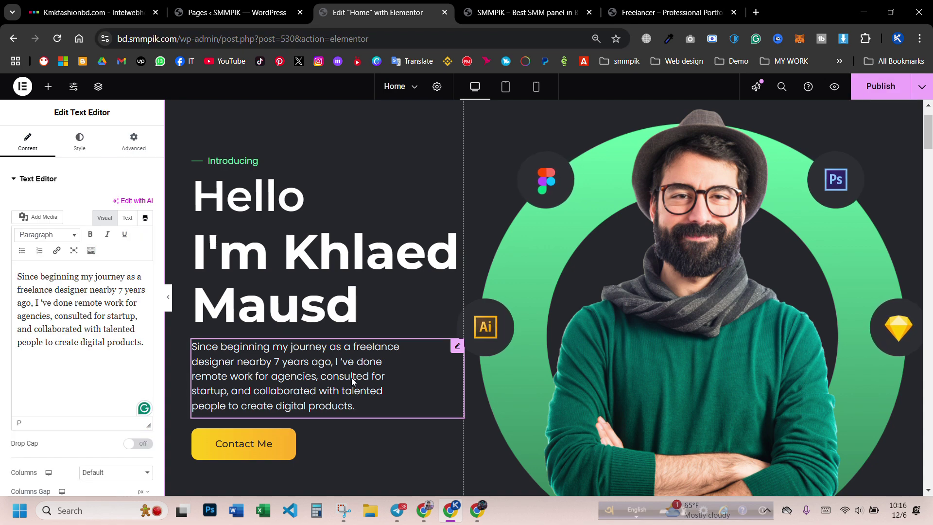
{"action": "left_click", "coordinate": [71, 316]}
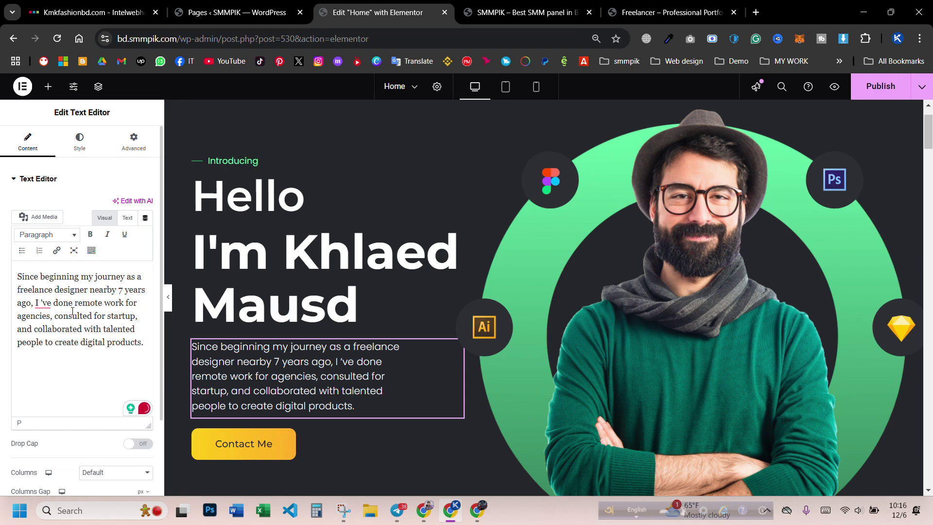
{"action": "left_click_drag", "start_coordinate": [68, 304], "coordinate": [94, 342]}
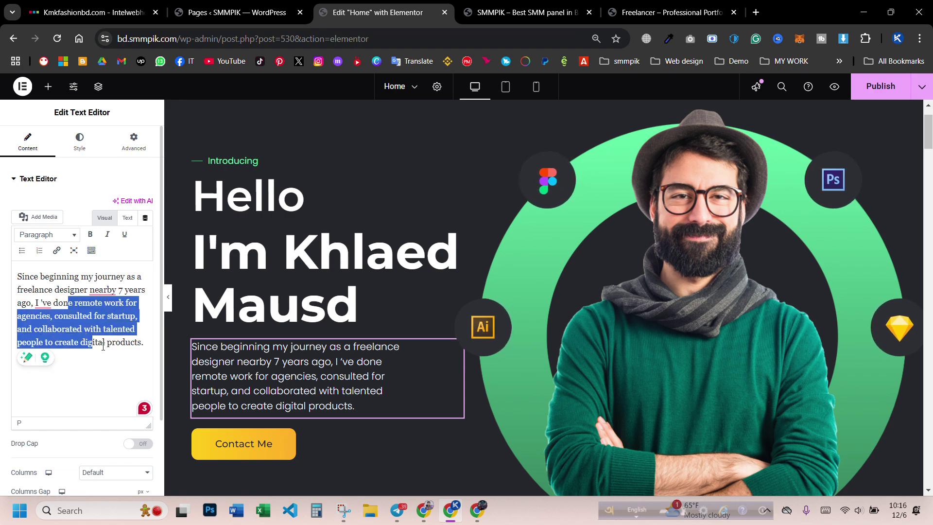
{"action": "left_click", "coordinate": [103, 342]}
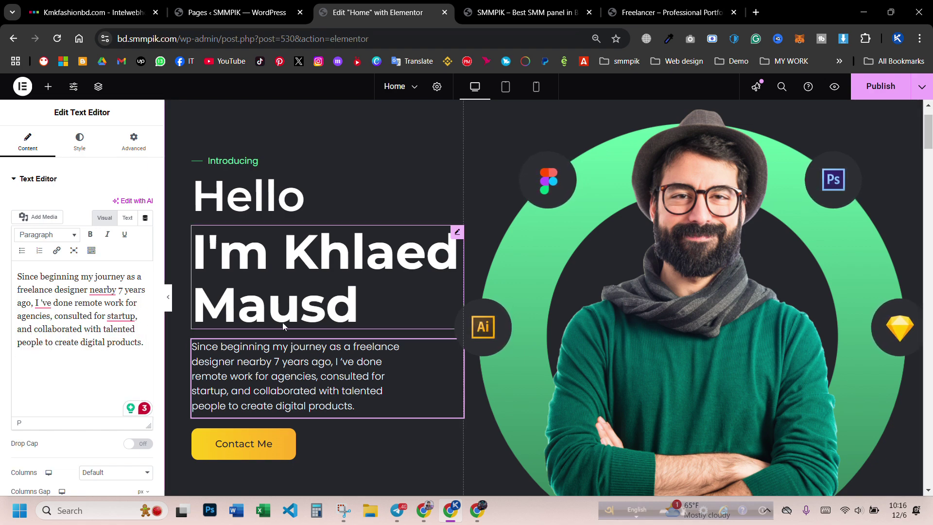
{"action": "scroll", "coordinate": [316, 359], "scroll_direction": "down", "scroll_amount": 1}
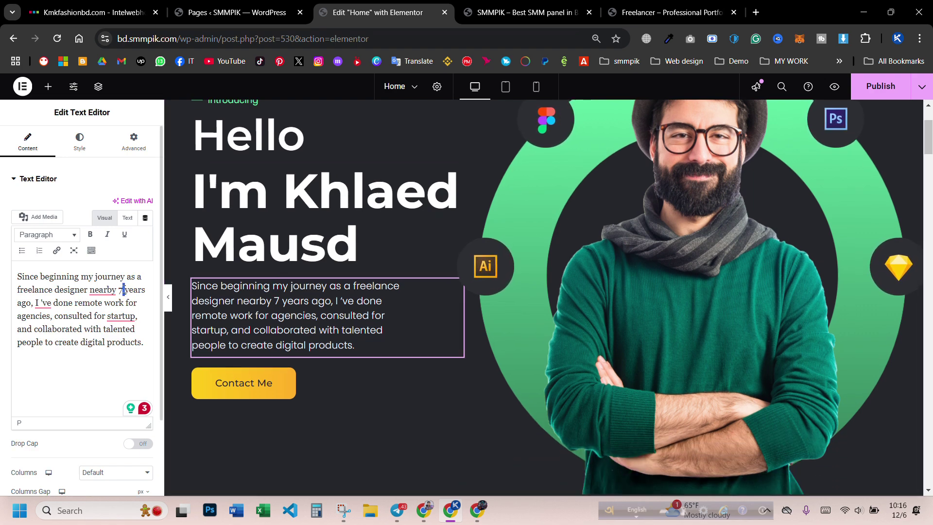
{"action": "key", "text": "BackSpace"}
{"action": "key", "text": "BackSpace"}
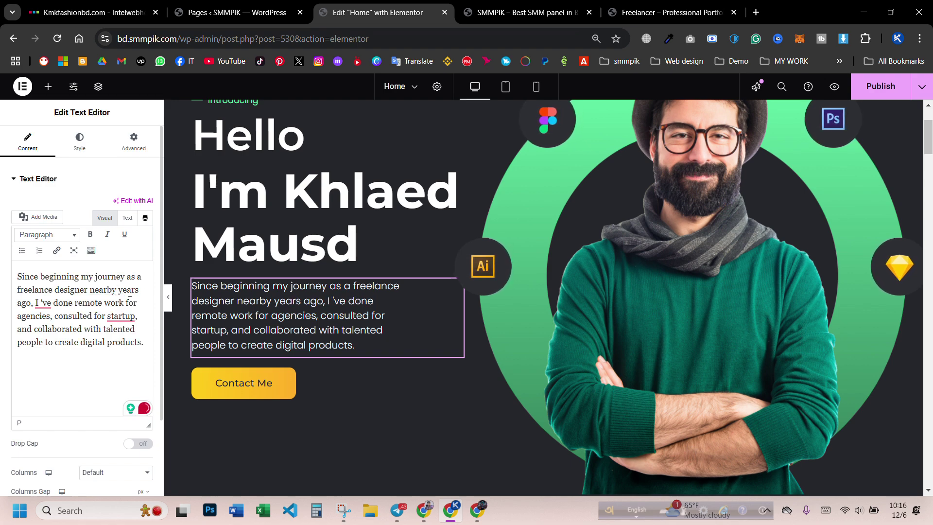
{"action": "type", "text": "4"}
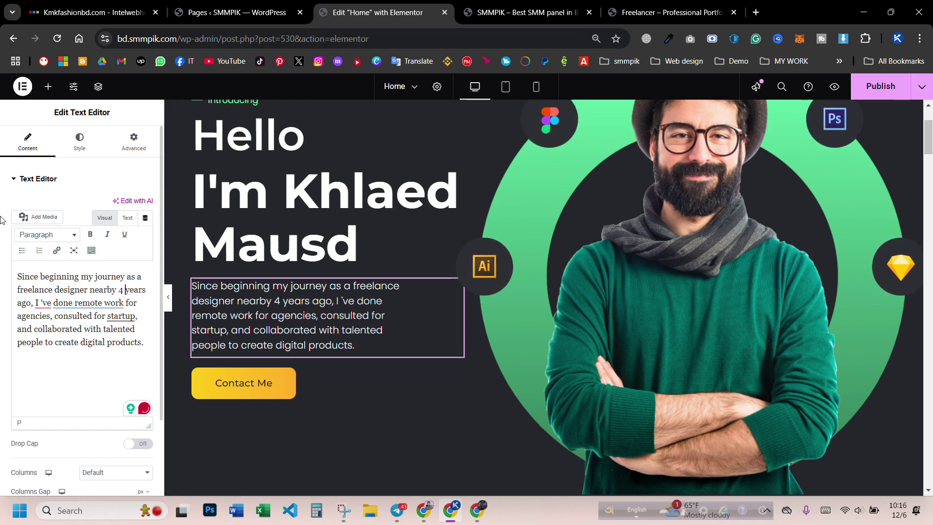
{"action": "left_click", "coordinate": [289, 392]}
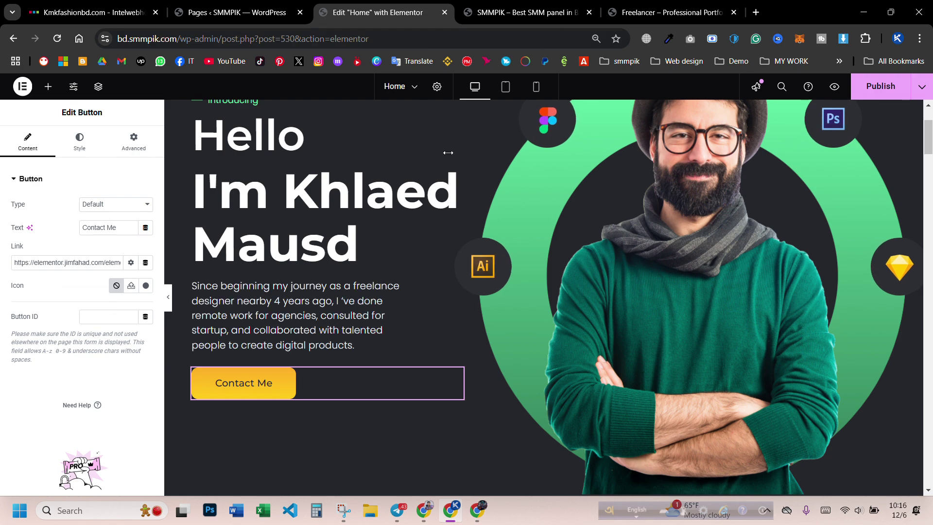
- Publish the paragraph edit and load the live site in a new incognito window
{"action": "left_click", "coordinate": [883, 94]}
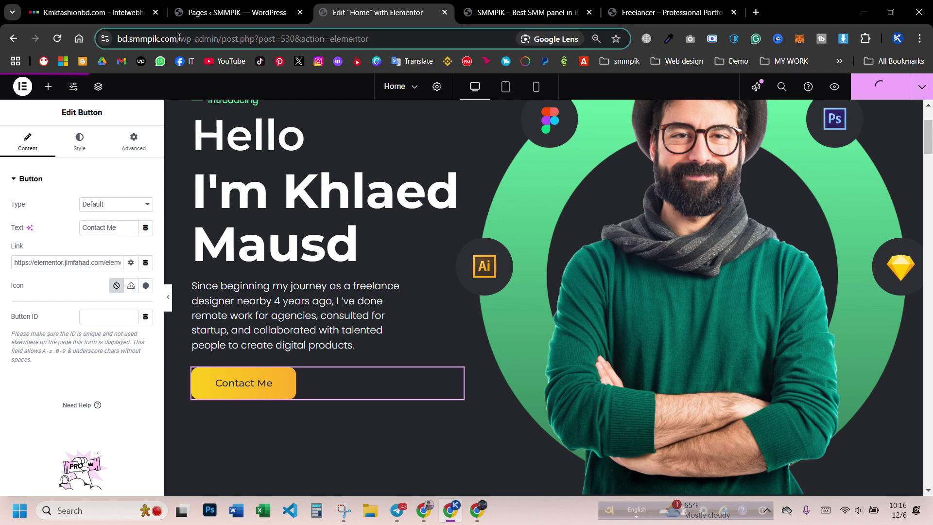
{"action": "left_click_drag", "start_coordinate": [182, 39], "coordinate": [117, 39]}
{"action": "key", "text": "ctrl+c"}
{"action": "left_click", "coordinate": [919, 39]}
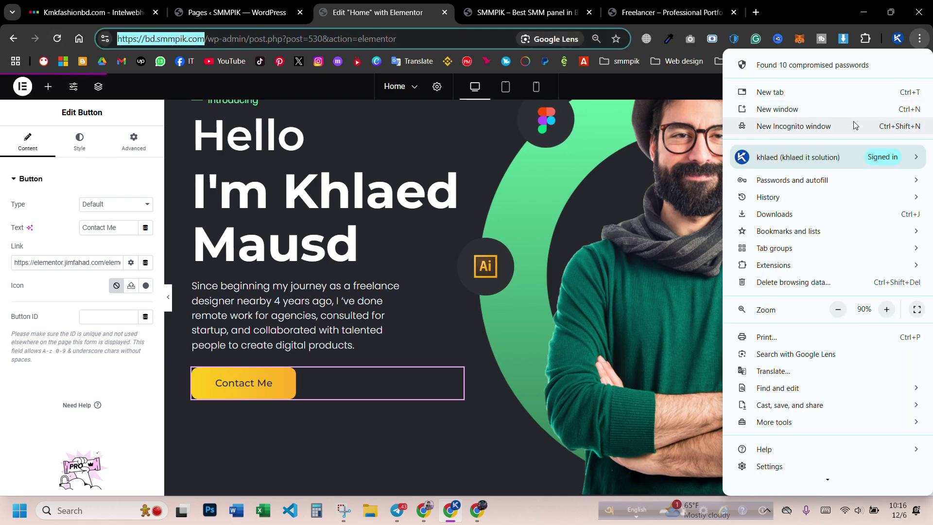
{"action": "left_click", "coordinate": [853, 125]}
{"action": "key", "text": "ctrl+v"}
{"action": "key", "text": "Return"}
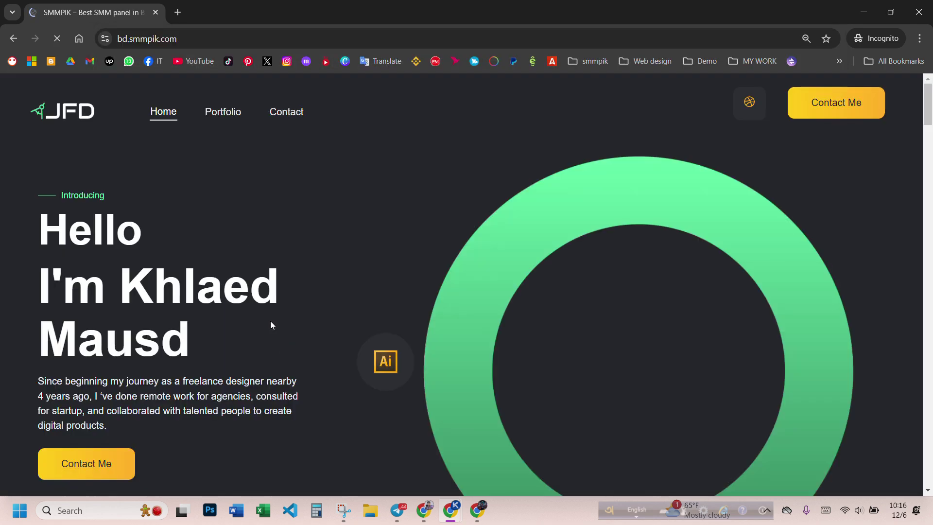
- Zoom the live page to 75% and test the hero Contact Me button, which hits an HTTP 500 error
{"action": "scroll", "coordinate": [196, 241], "scroll_direction": "down", "scroll_amount": 2}
{"action": "key", "text": "ctrl+minus"}
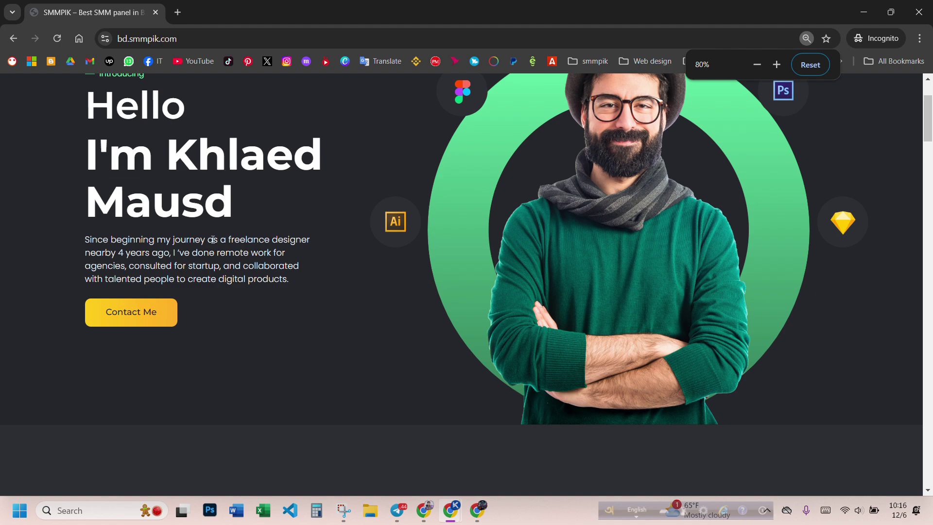
{"action": "key", "text": "ctrl+minus"}
{"action": "key", "text": "ctrl+minus"}
{"action": "scroll", "coordinate": [227, 266], "scroll_direction": "up", "scroll_amount": 2}
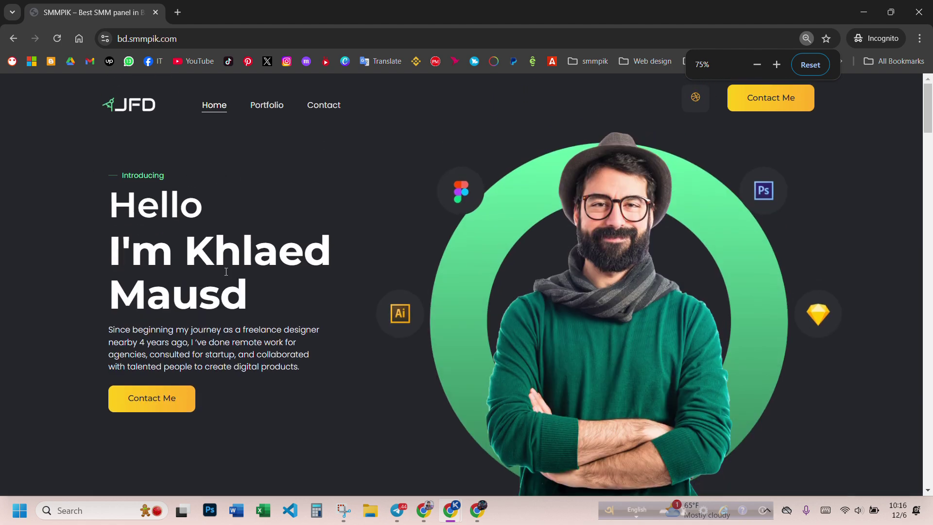
{"action": "left_click", "coordinate": [151, 399]}
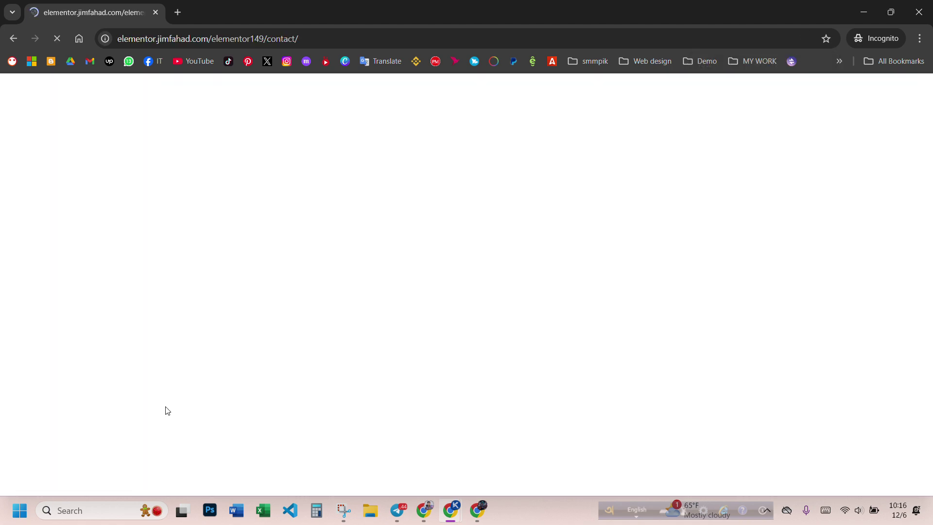
- Go back, open the live Contact page, then return to the Elementor editor window
{"action": "left_click", "coordinate": [12, 44]}
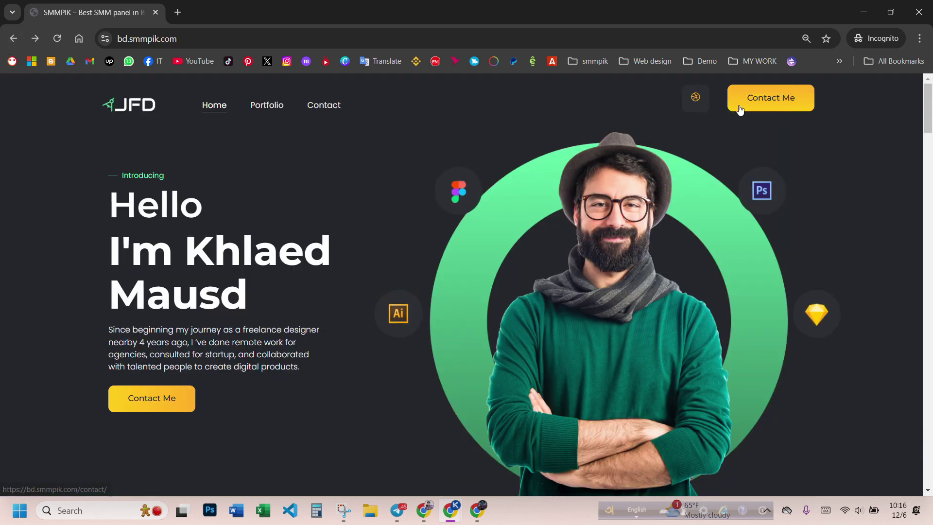
{"action": "left_click", "coordinate": [325, 108]}
{"action": "left_click", "coordinate": [266, 42]}
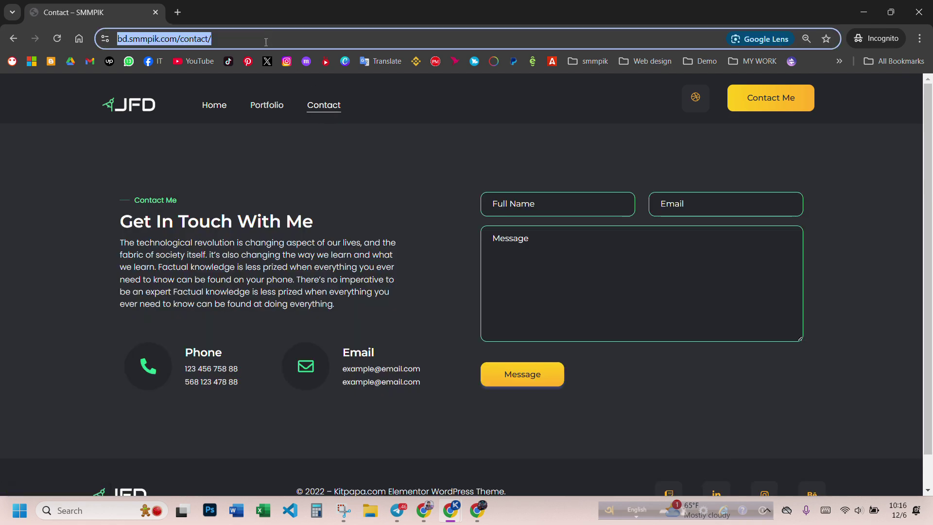
{"action": "left_click", "coordinate": [427, 512]}
{"action": "left_click", "coordinate": [480, 514]}
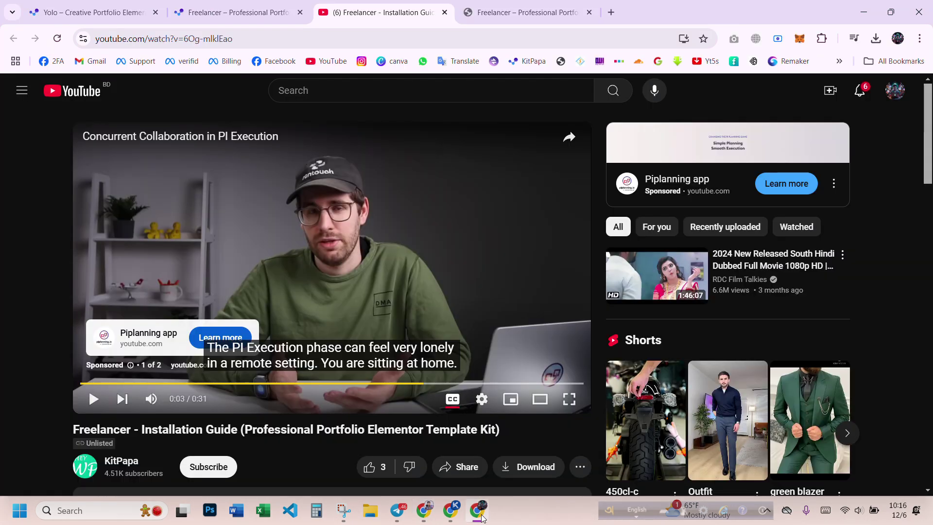
{"action": "left_click", "coordinate": [460, 520]}
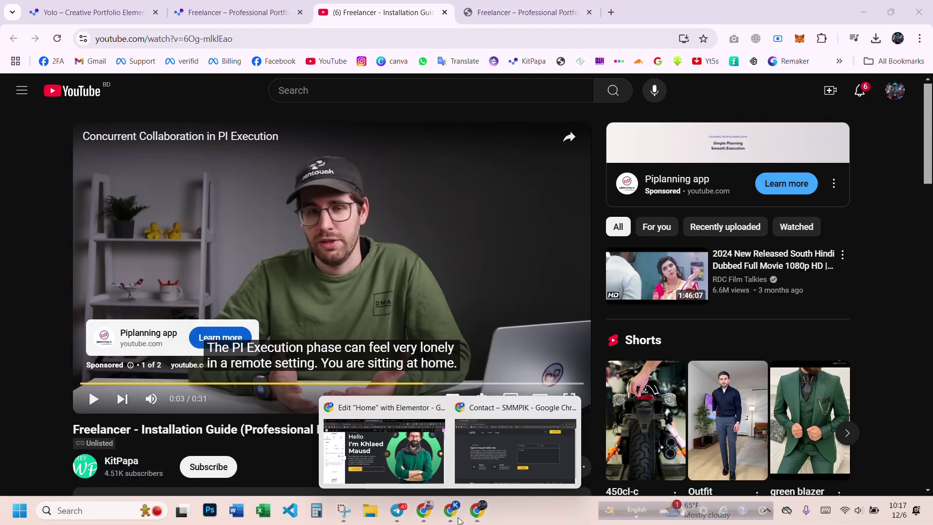
{"action": "left_click", "coordinate": [407, 465]}
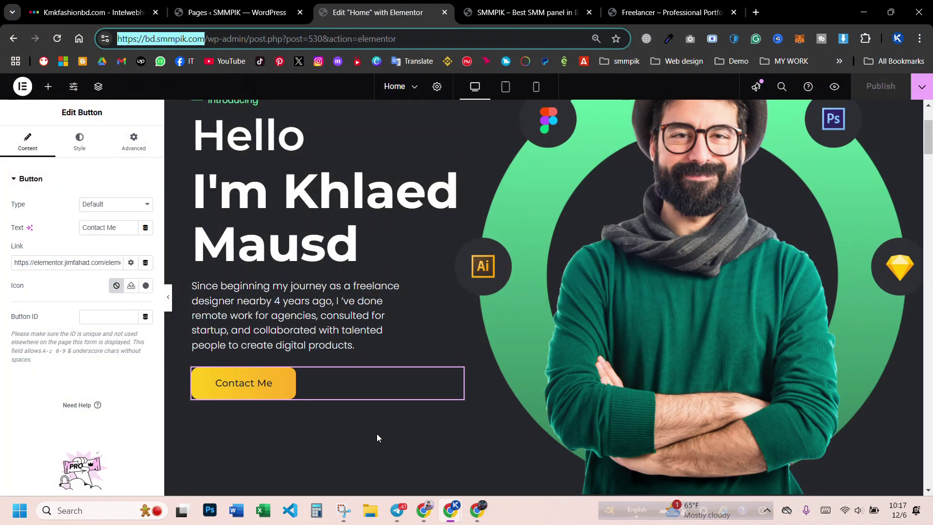
{"action": "left_click", "coordinate": [281, 387]}
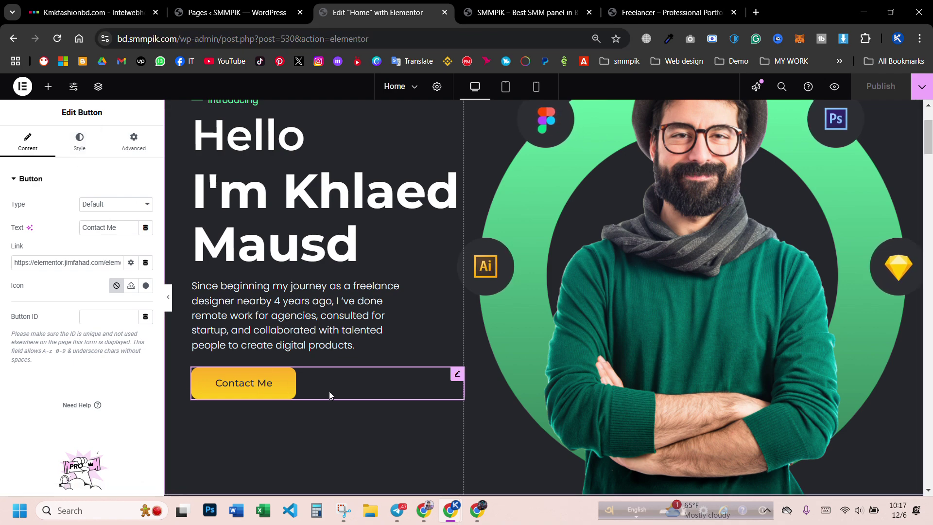
{"action": "triple_click", "coordinate": [66, 263]}
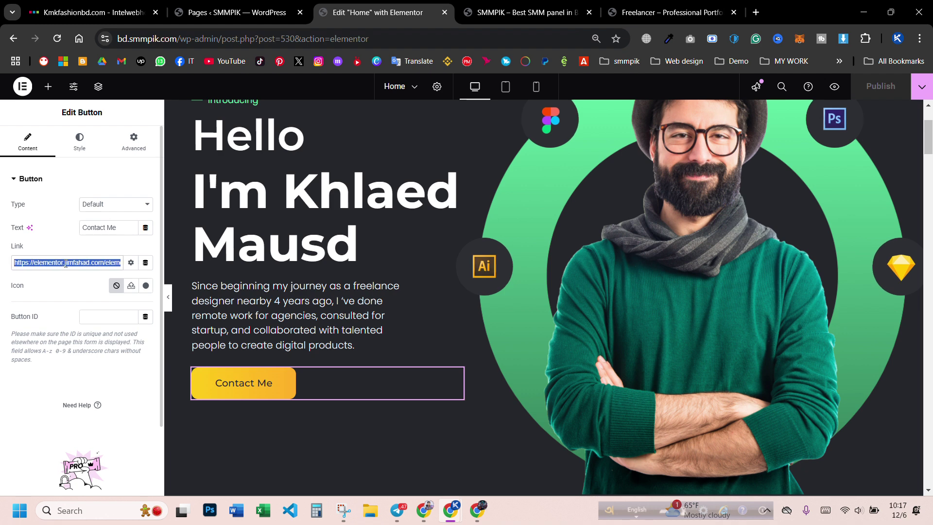
{"action": "key", "text": "BackSpace"}
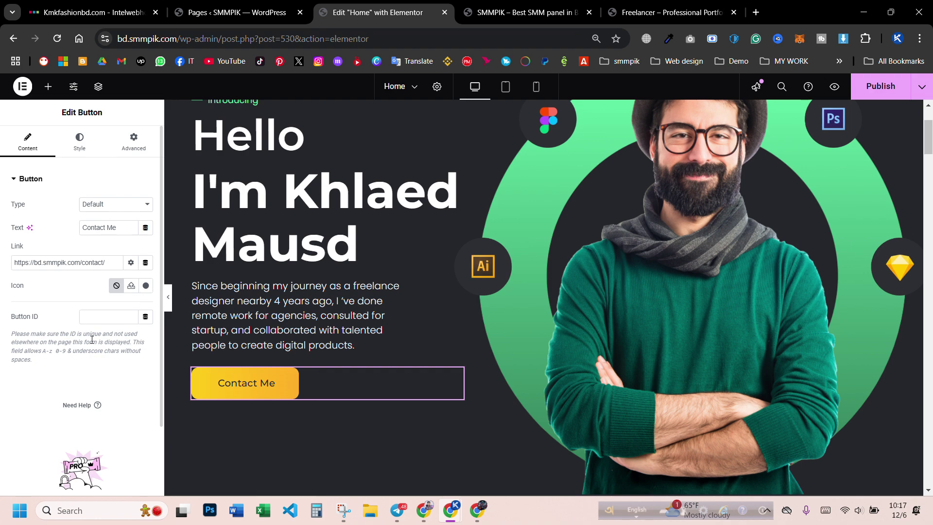
{"action": "left_click", "coordinate": [144, 286]}
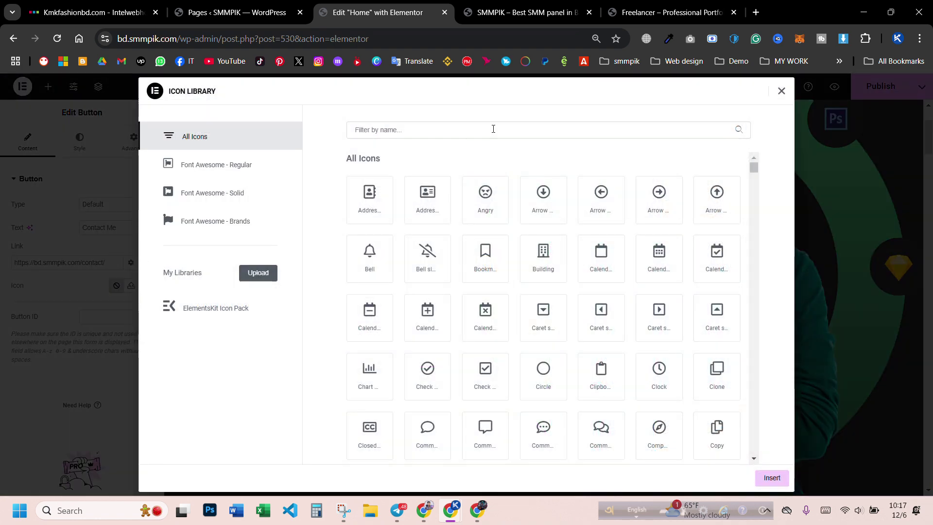
{"action": "left_click", "coordinate": [658, 201]}
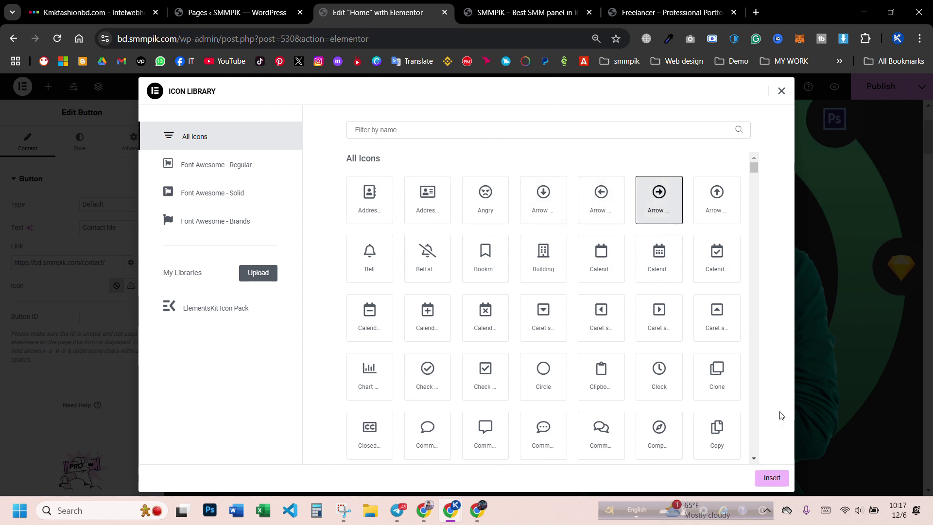
{"action": "left_click", "coordinate": [772, 478]}
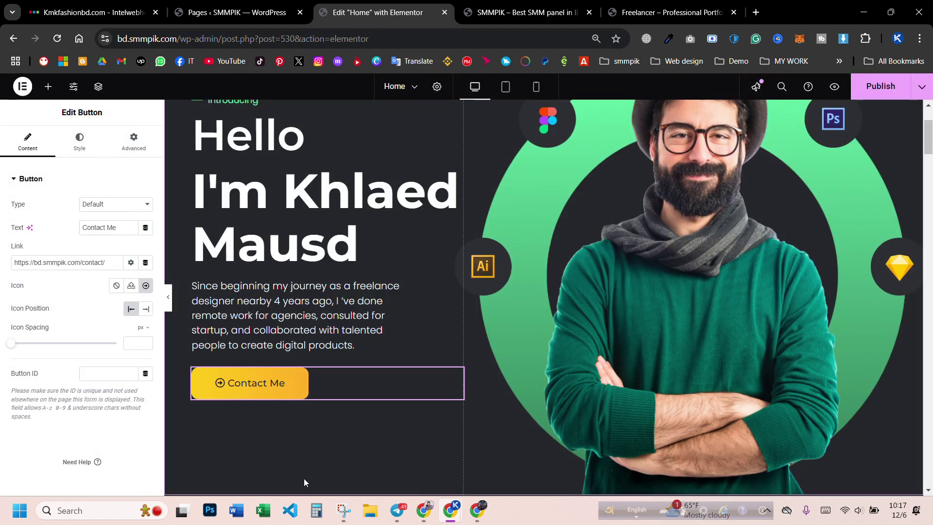
{"action": "left_click", "coordinate": [116, 286]}
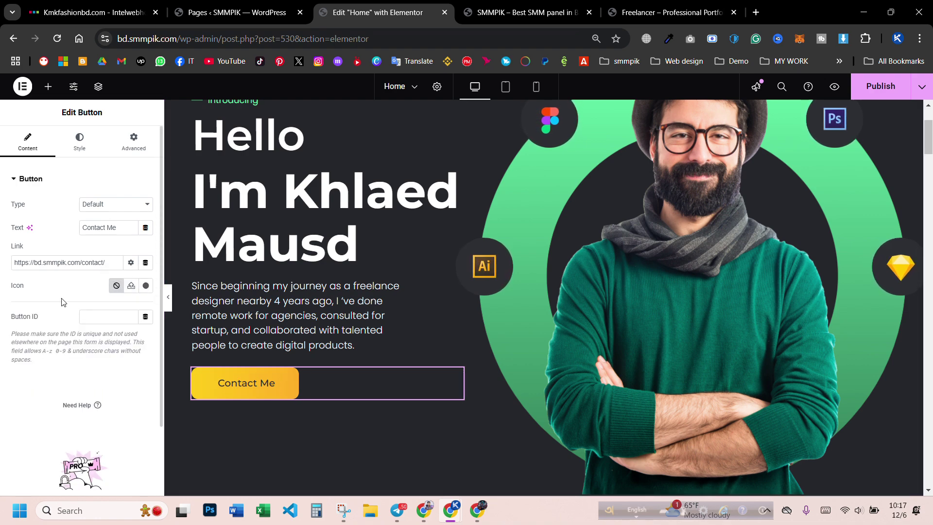
{"action": "left_click", "coordinate": [87, 145]}
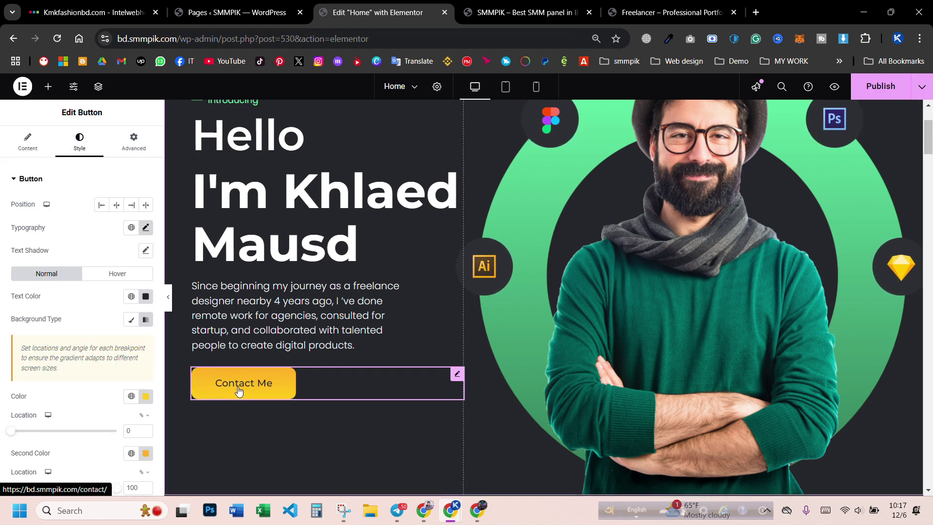
- Set the Contact Me button's first gradient colour to #FFD025
{"action": "scroll", "coordinate": [240, 391], "scroll_direction": "down", "scroll_amount": 1}
{"action": "scroll", "coordinate": [112, 366], "scroll_direction": "down", "scroll_amount": 2}
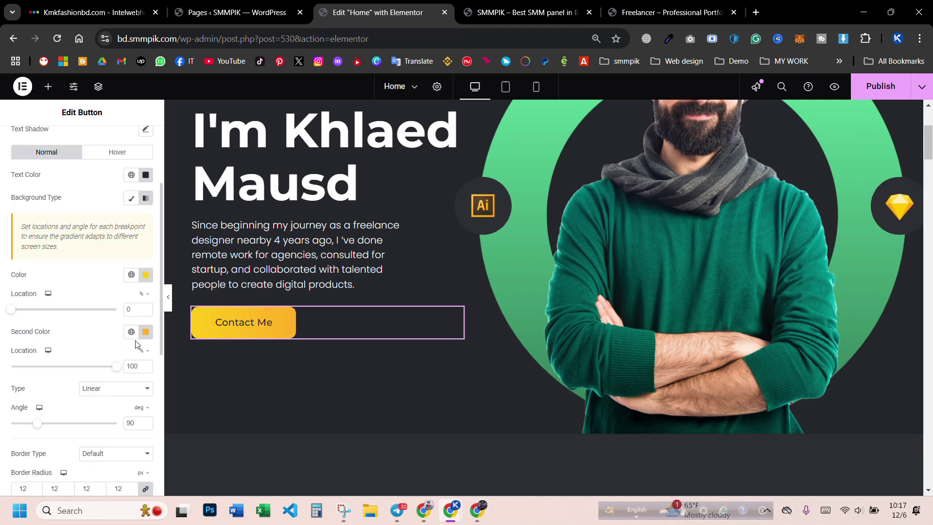
{"action": "left_click", "coordinate": [145, 276]}
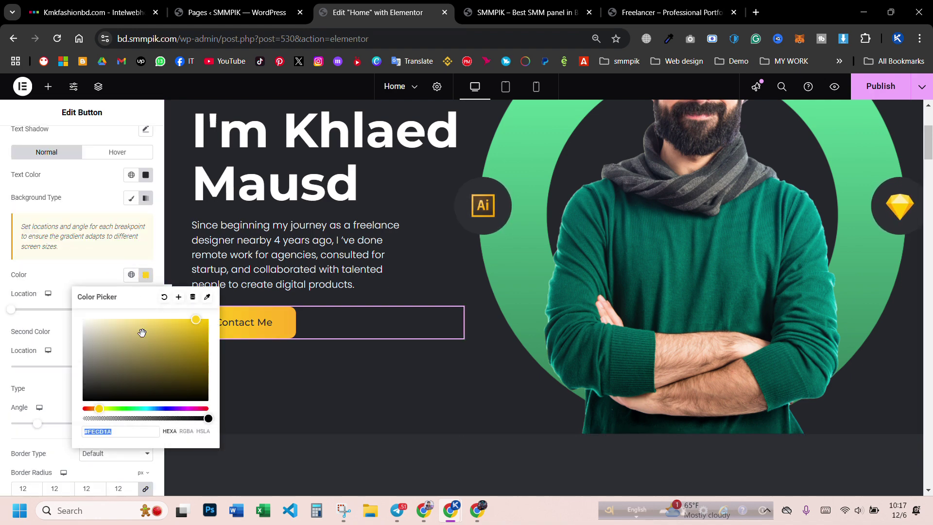
{"action": "left_click", "coordinate": [114, 313]}
{"action": "left_click", "coordinate": [174, 340]}
{"action": "left_click_drag", "start_coordinate": [174, 340], "coordinate": [168, 283]}
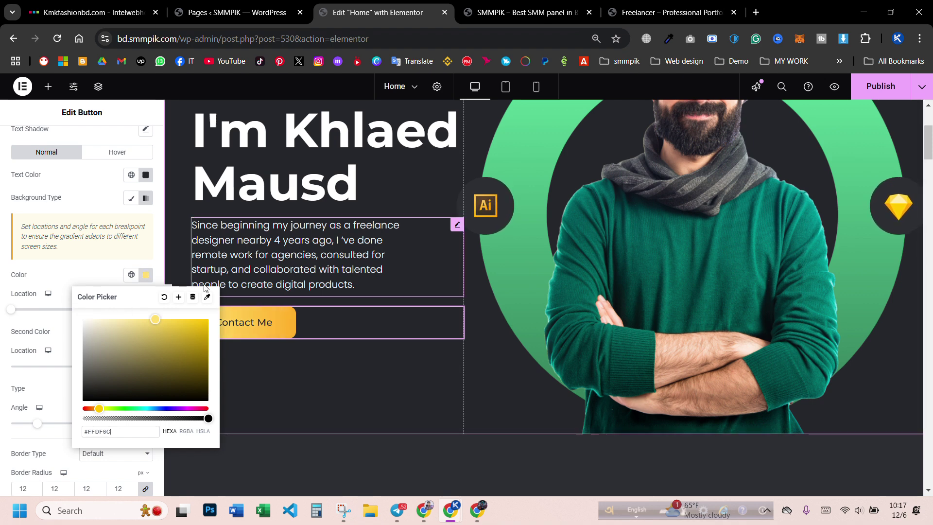
{"action": "left_click", "coordinate": [190, 319]}
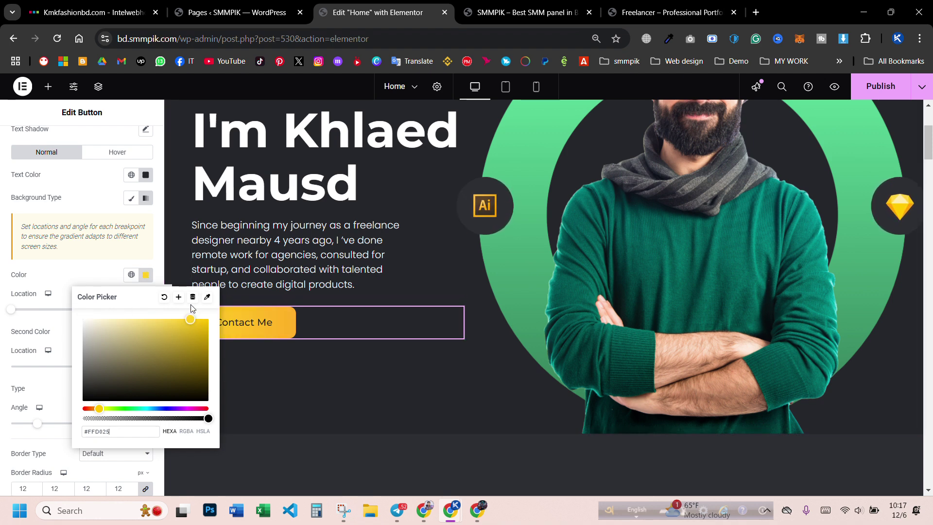
{"action": "left_click", "coordinate": [95, 283]}
- Shift the second gradient colour to a deeper orange and go back to the button's Content settings
{"action": "left_click", "coordinate": [145, 331]}
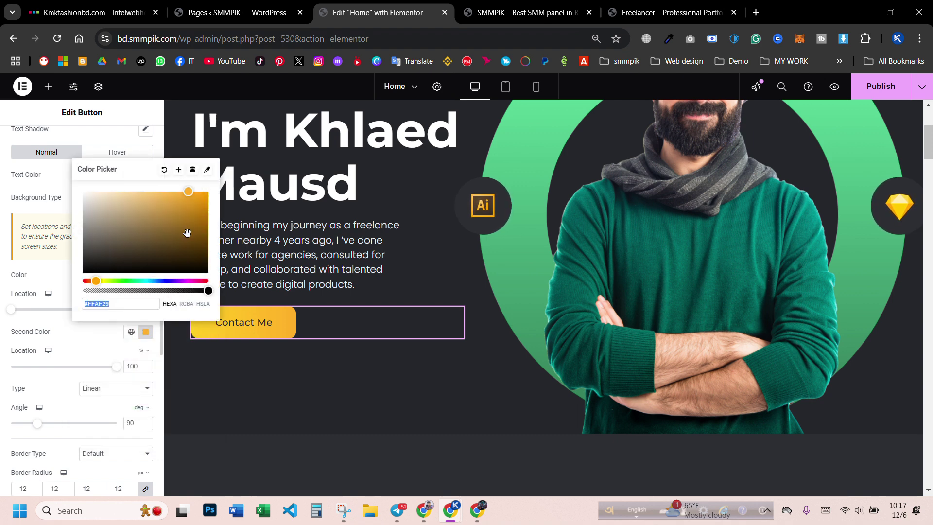
{"action": "left_click_drag", "start_coordinate": [185, 209], "coordinate": [192, 165]}
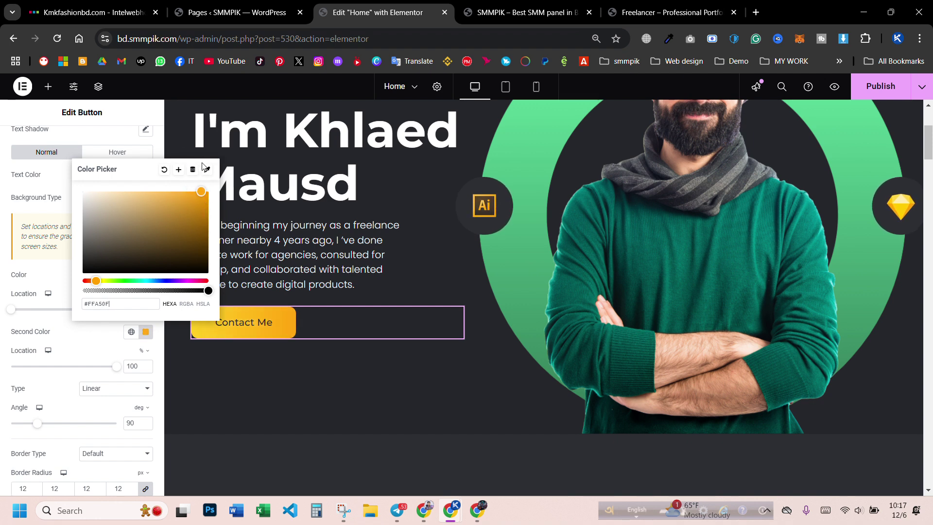
{"action": "left_click", "coordinate": [73, 336]}
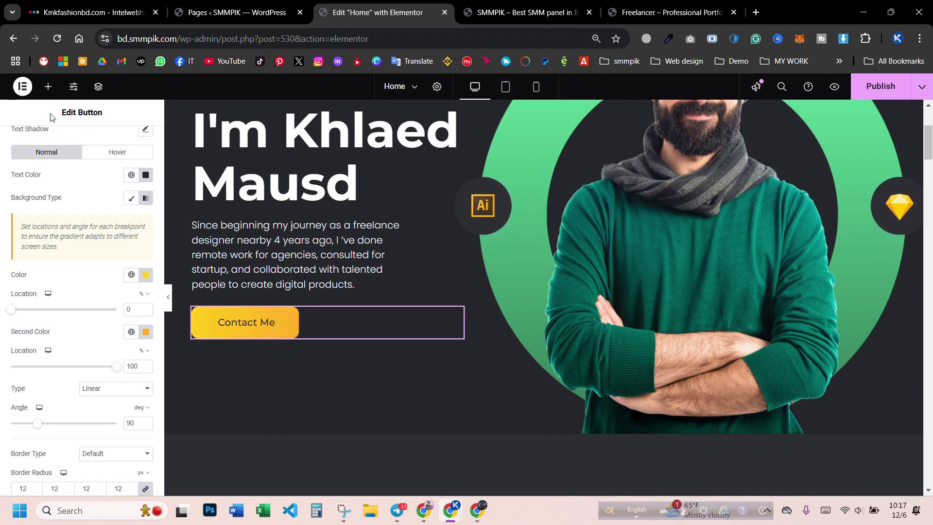
{"action": "scroll", "coordinate": [58, 183], "scroll_direction": "up", "scroll_amount": 3}
{"action": "scroll", "coordinate": [67, 329], "scroll_direction": "down", "scroll_amount": 6}
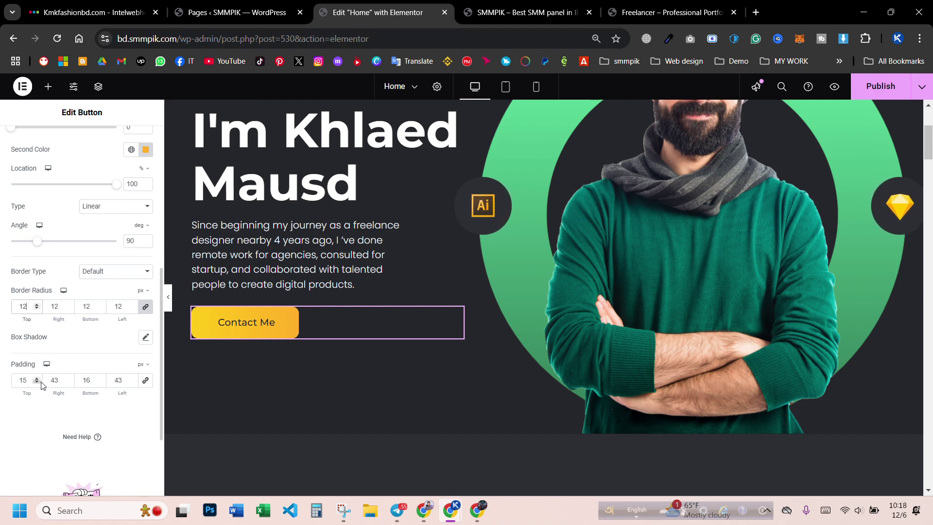
{"action": "scroll", "coordinate": [38, 264], "scroll_direction": "up", "scroll_amount": 6}
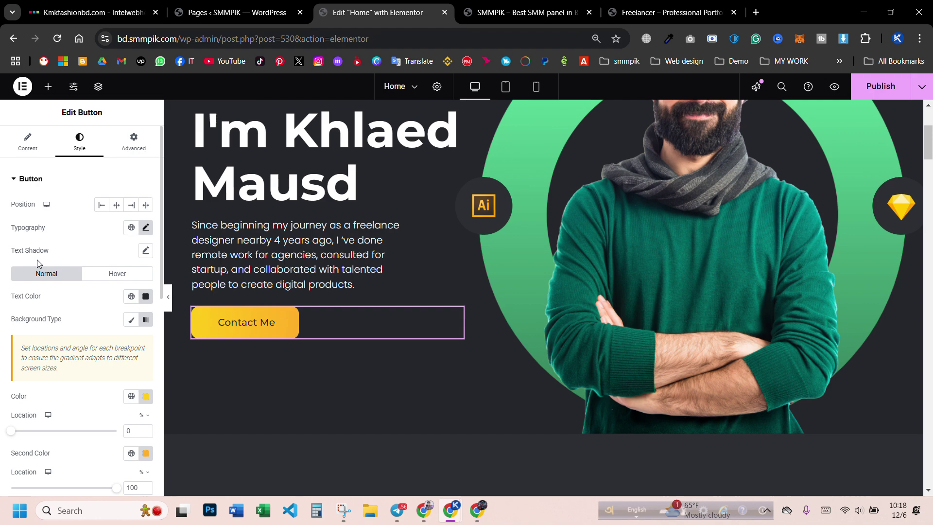
{"action": "left_click", "coordinate": [29, 144]}
- Publish the Contact Me button changes
{"action": "left_click", "coordinate": [857, 88]}
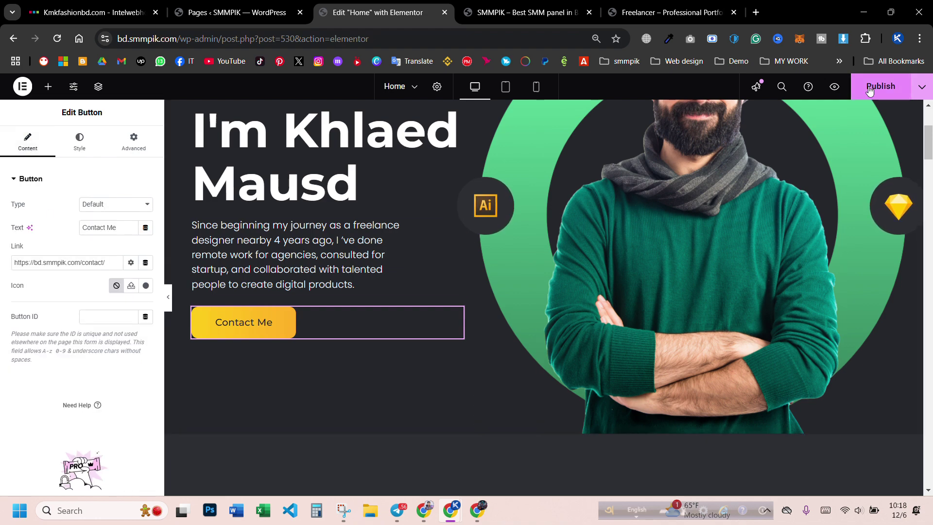
{"action": "scroll", "coordinate": [410, 331], "scroll_direction": "up", "scroll_amount": 5}
{"action": "scroll", "coordinate": [431, 240], "scroll_direction": "down", "scroll_amount": 3}
{"action": "scroll", "coordinate": [431, 240], "scroll_direction": "up", "scroll_amount": 3}
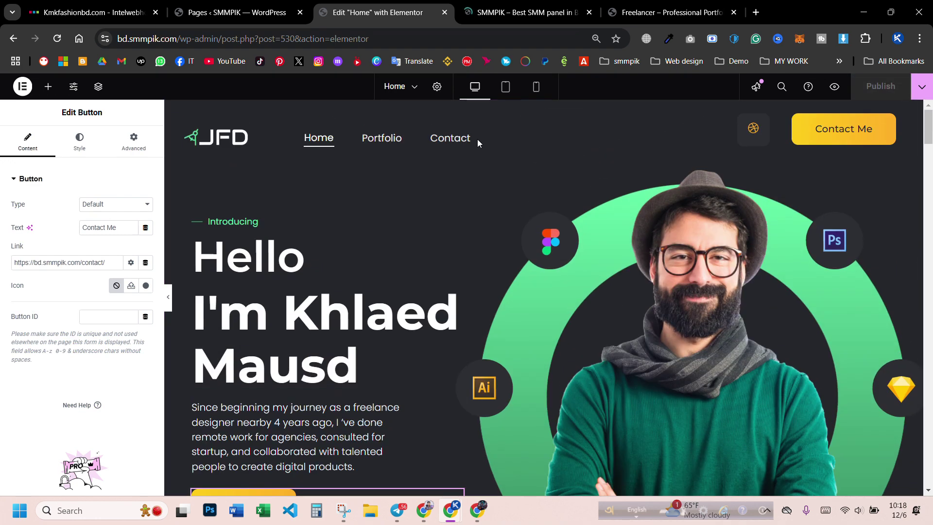
- Check the page at Tablet and Mobile widths, return to Desktop, then bring up the incognito Contact page
{"action": "left_click", "coordinate": [508, 89]}
{"action": "left_click", "coordinate": [536, 88]}
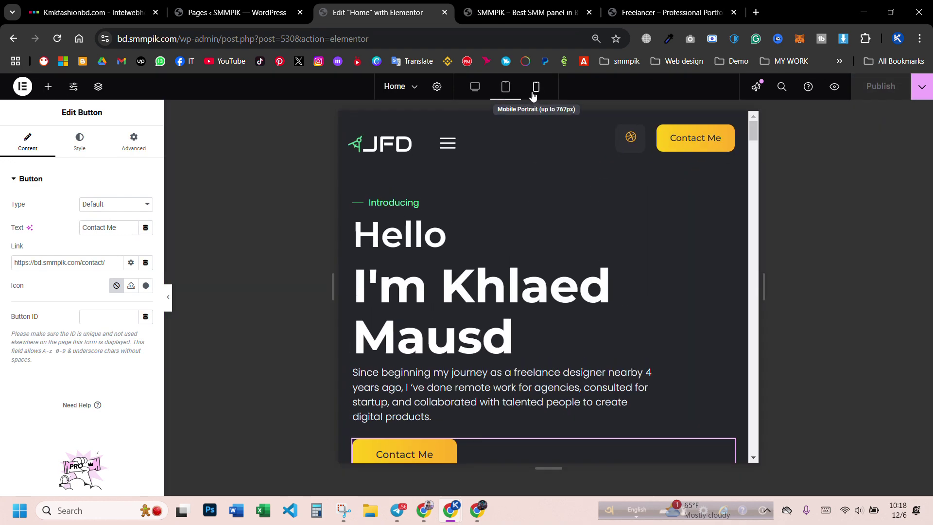
{"action": "scroll", "coordinate": [546, 244], "scroll_direction": "down", "scroll_amount": 4}
{"action": "scroll", "coordinate": [546, 243], "scroll_direction": "down", "scroll_amount": 2}
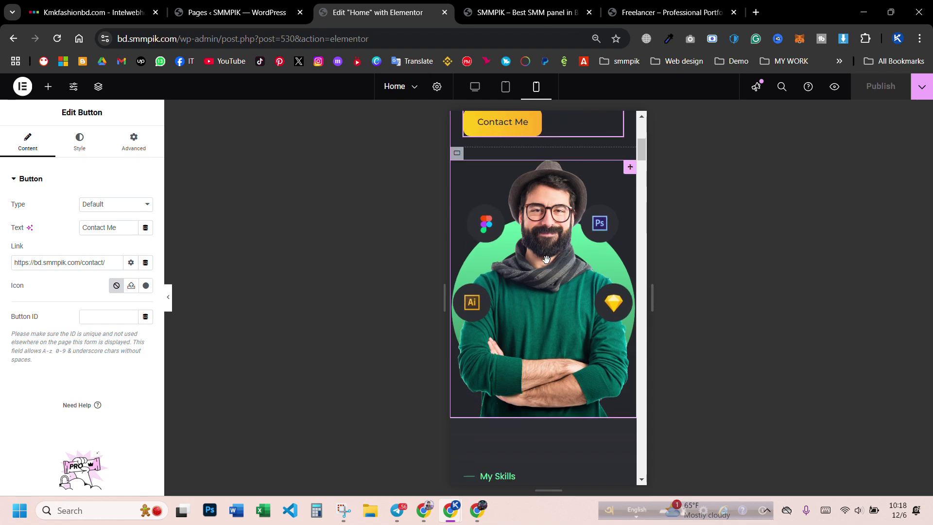
{"action": "scroll", "coordinate": [534, 335], "scroll_direction": "up", "scroll_amount": 6}
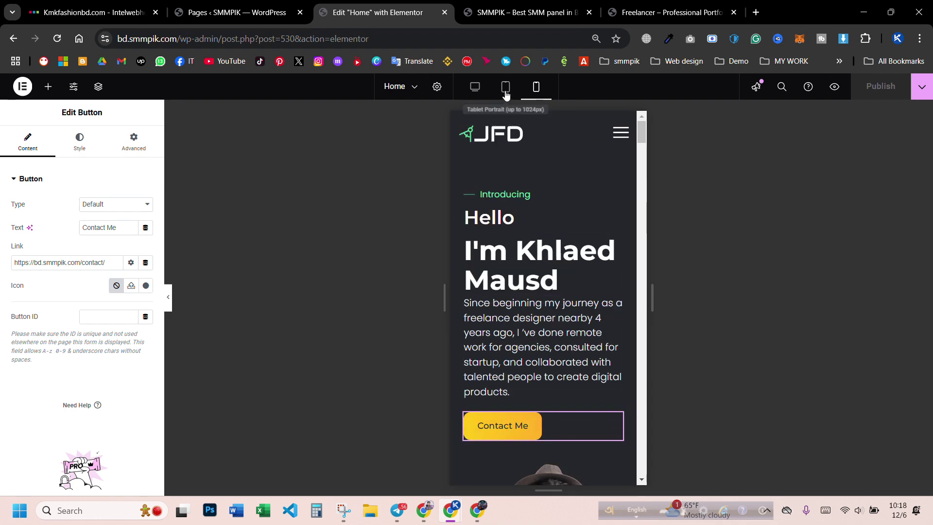
{"action": "left_click", "coordinate": [474, 88]}
{"action": "mouse_move", "coordinate": [450, 510]}
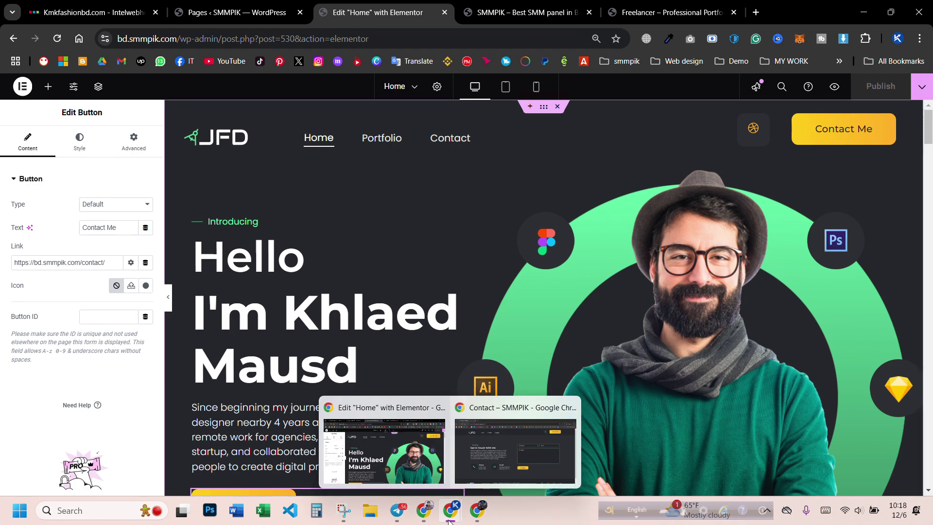
{"action": "left_click", "coordinate": [488, 453]}
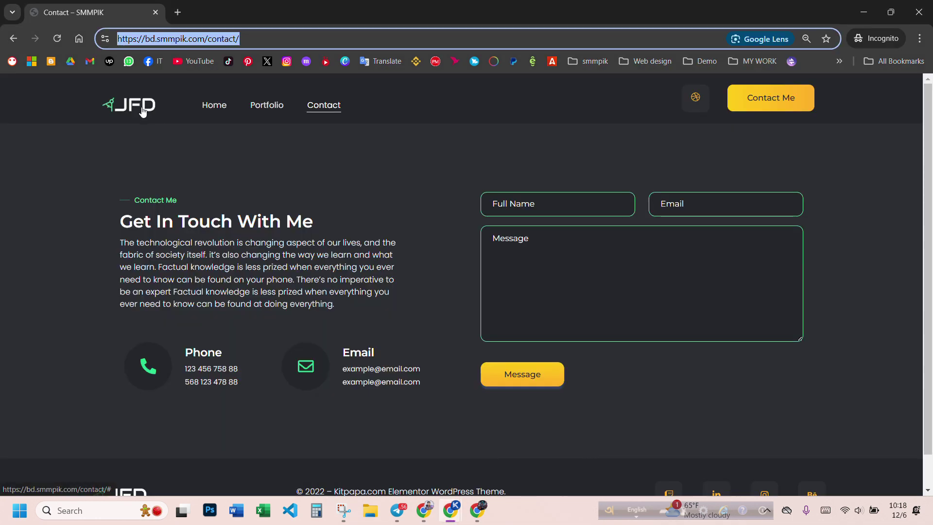
- On the live home page, confirm Contact Me opens the Contact page twice, visiting Portfolio in between
{"action": "left_click", "coordinate": [213, 106]}
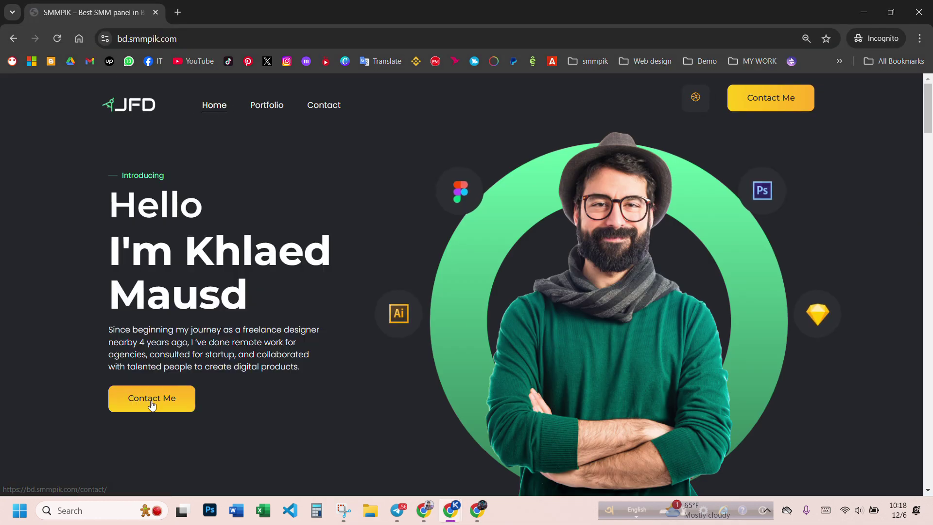
{"action": "left_click", "coordinate": [157, 400]}
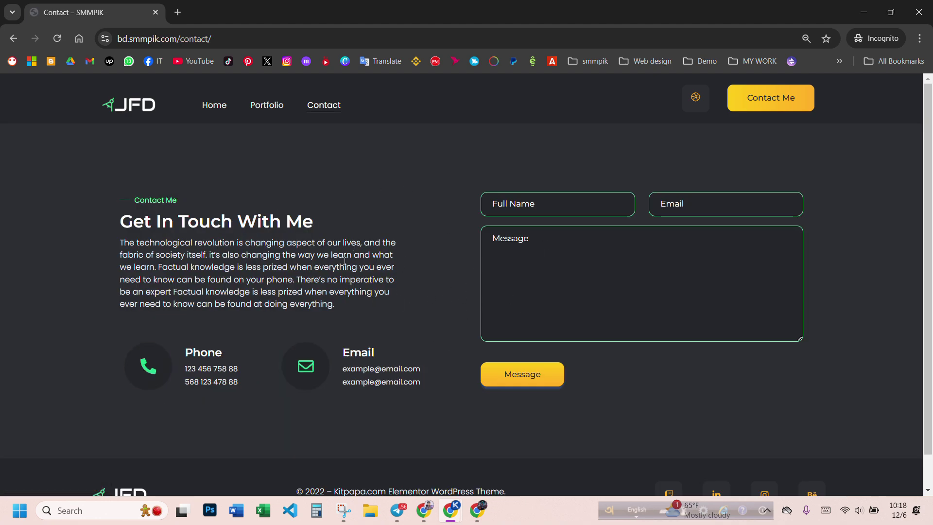
{"action": "left_click", "coordinate": [268, 108]}
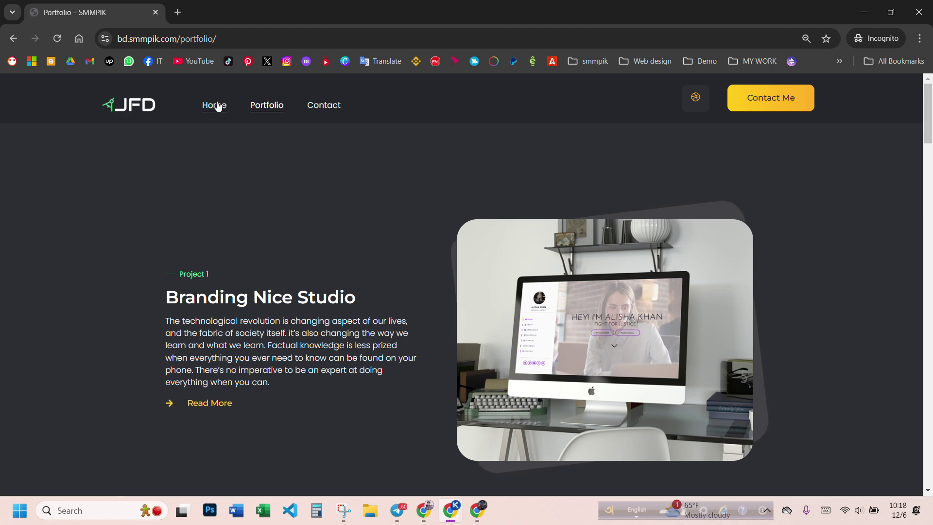
{"action": "left_click", "coordinate": [218, 107]}
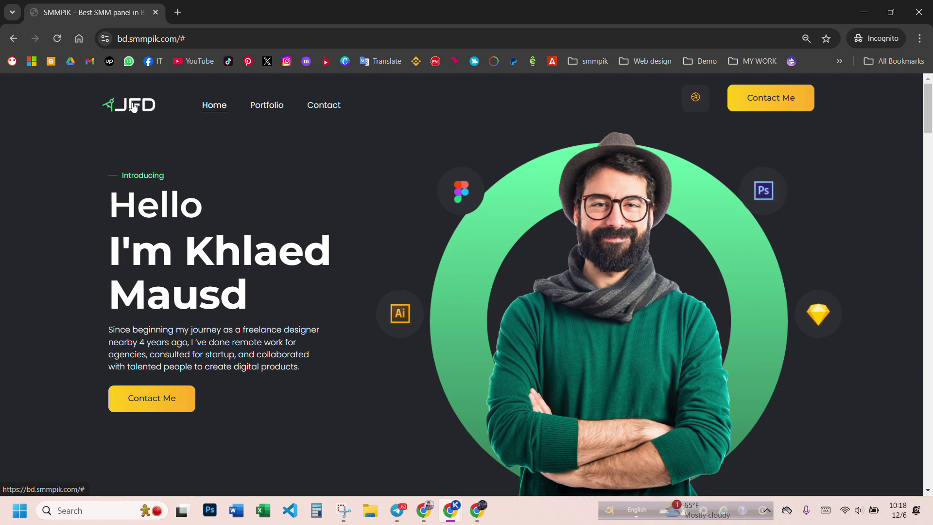
{"action": "left_click", "coordinate": [164, 404]}
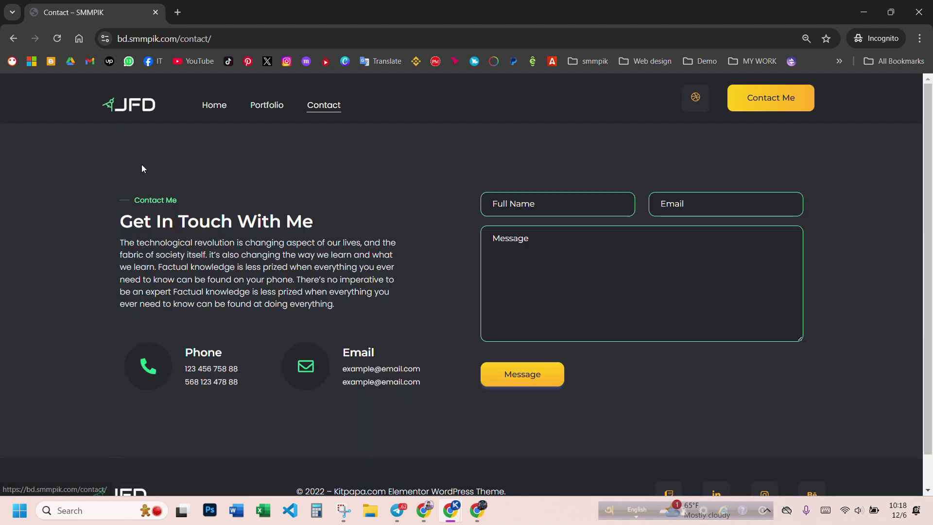
{"action": "left_click", "coordinate": [225, 105]}
- Switch back to the Elementor editor and select the hero portrait image
{"action": "mouse_move", "coordinate": [487, 498]}
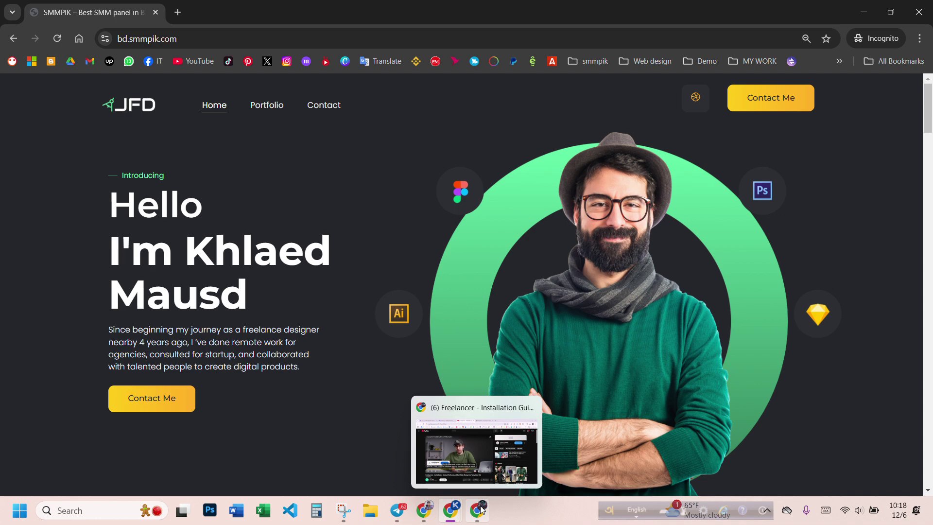
{"action": "mouse_move", "coordinate": [450, 509]}
{"action": "left_click", "coordinate": [413, 467]}
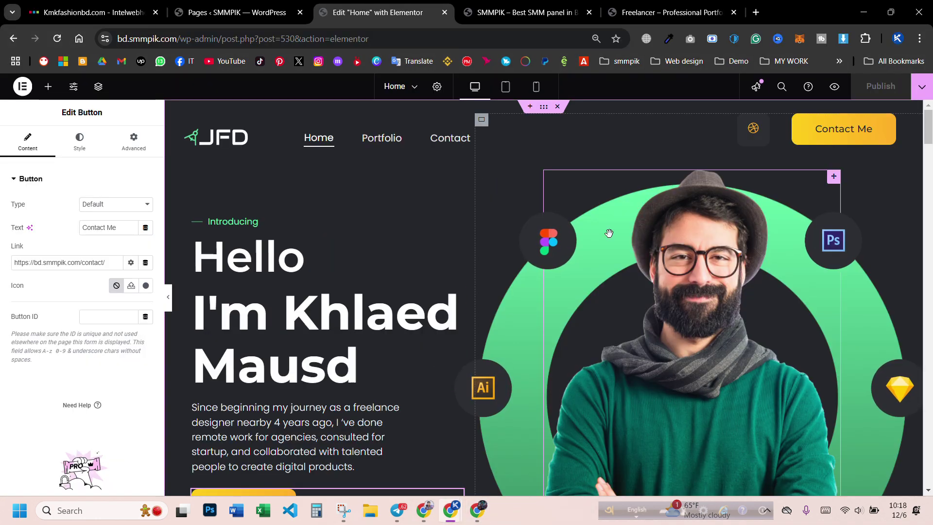
{"action": "scroll", "coordinate": [668, 250], "scroll_direction": "down", "scroll_amount": 1}
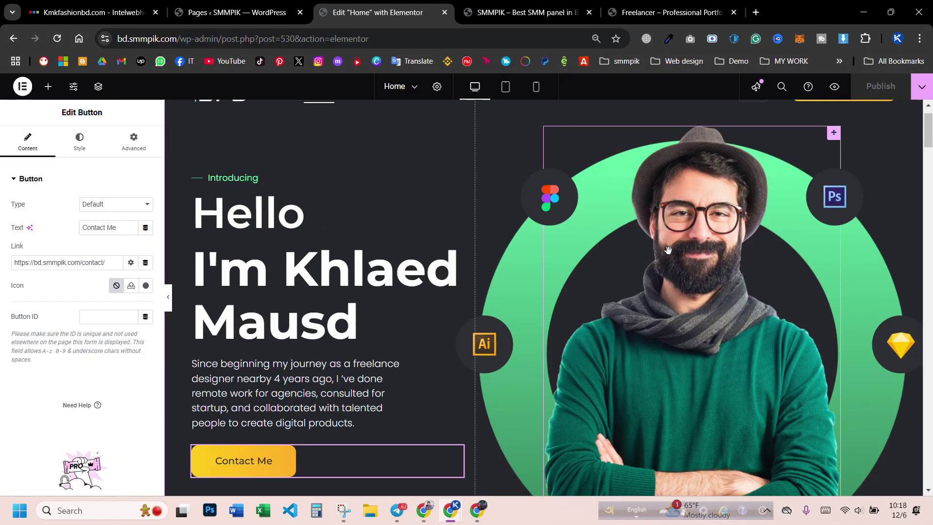
{"action": "scroll", "coordinate": [668, 250], "scroll_direction": "down", "scroll_amount": 2}
{"action": "scroll", "coordinate": [668, 250], "scroll_direction": "up", "scroll_amount": 4}
{"action": "scroll", "coordinate": [706, 251], "scroll_direction": "down", "scroll_amount": 1}
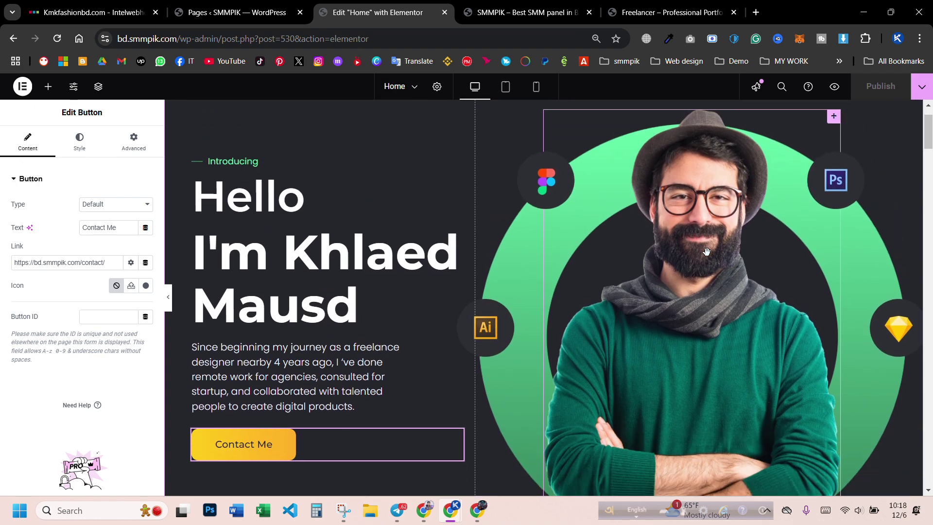
{"action": "left_click", "coordinate": [706, 251]}
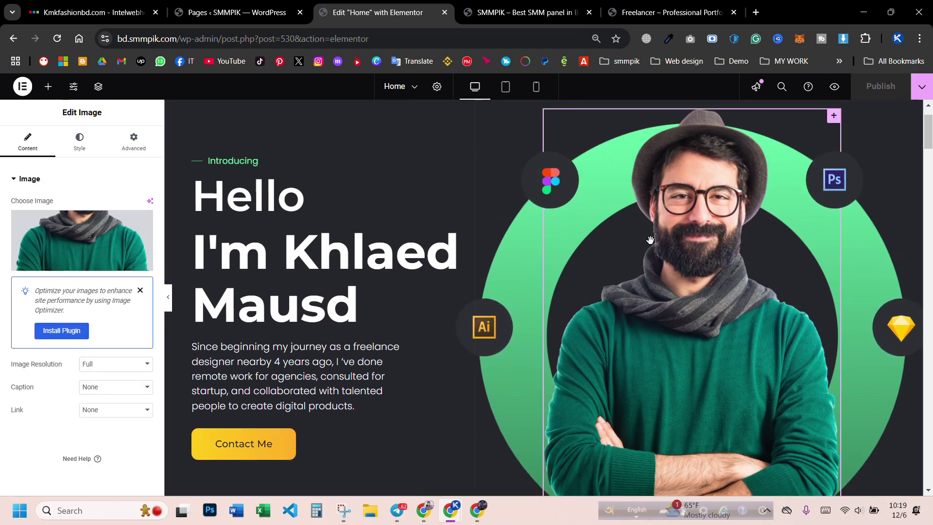
{"action": "scroll", "coordinate": [650, 240], "scroll_direction": "down", "scroll_amount": 4}
{"action": "scroll", "coordinate": [754, 267], "scroll_direction": "up", "scroll_amount": 4}
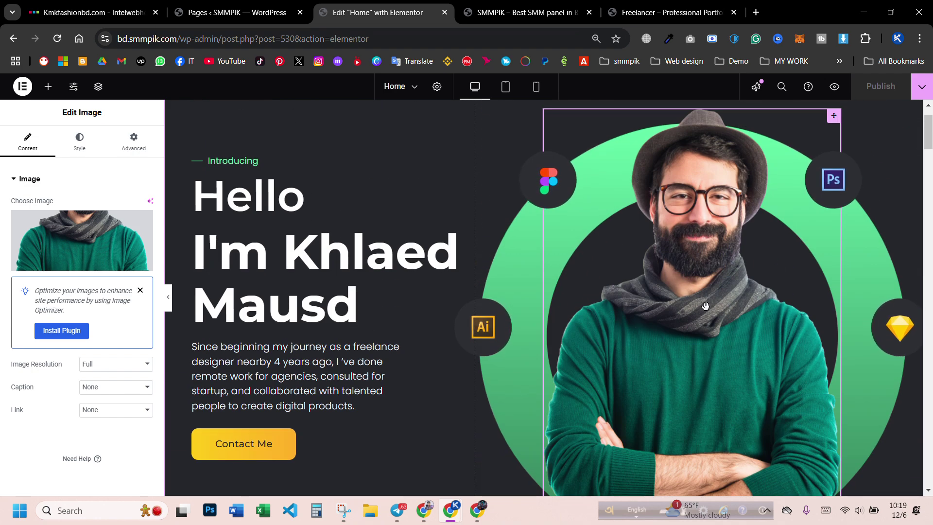
{"action": "scroll", "coordinate": [687, 295], "scroll_direction": "down", "scroll_amount": 3}
{"action": "scroll", "coordinate": [687, 296], "scroll_direction": "up", "scroll_amount": 3}
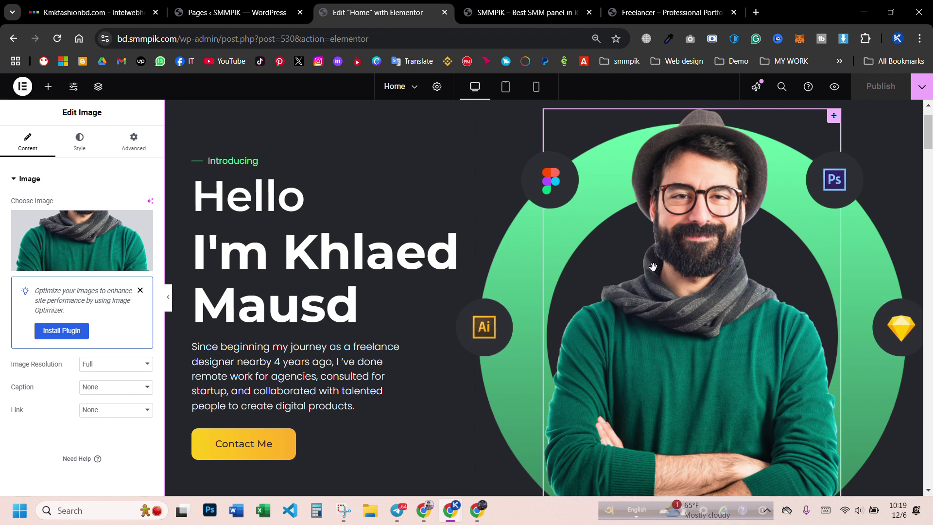
{"action": "scroll", "coordinate": [696, 236], "scroll_direction": "down", "scroll_amount": 2}
{"action": "scroll", "coordinate": [679, 267], "scroll_direction": "up", "scroll_amount": 2}
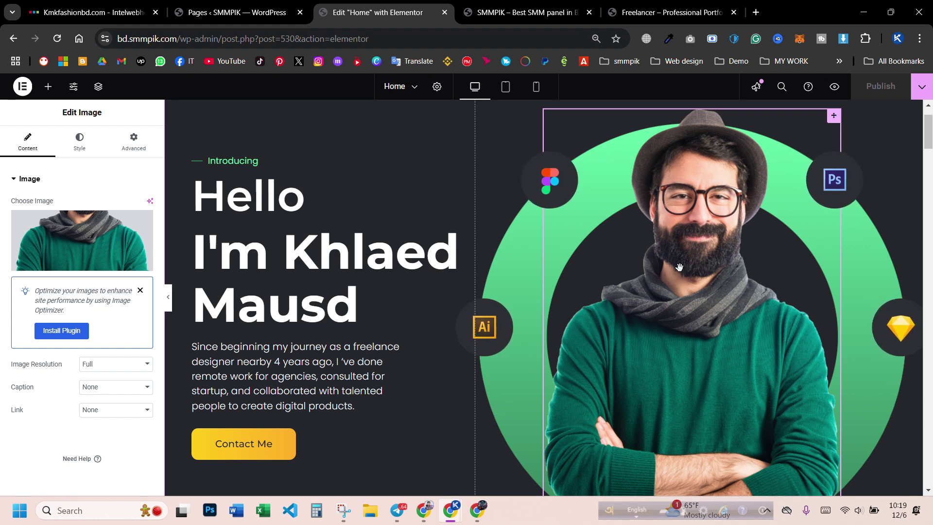
- Inspect the green circle and floating Figma, Ai, Ps and Sketch icons, then open Figma's image library
{"action": "left_click", "coordinate": [516, 260]}
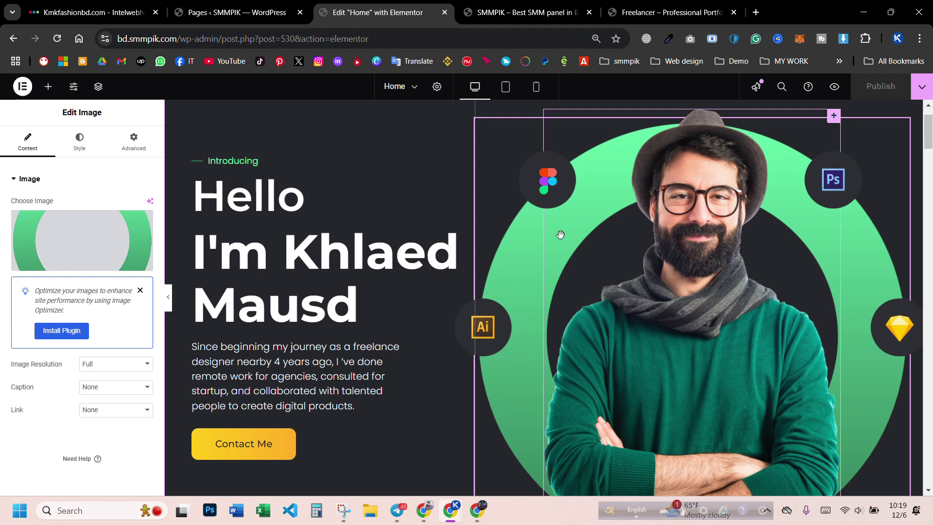
{"action": "left_click", "coordinate": [552, 173]}
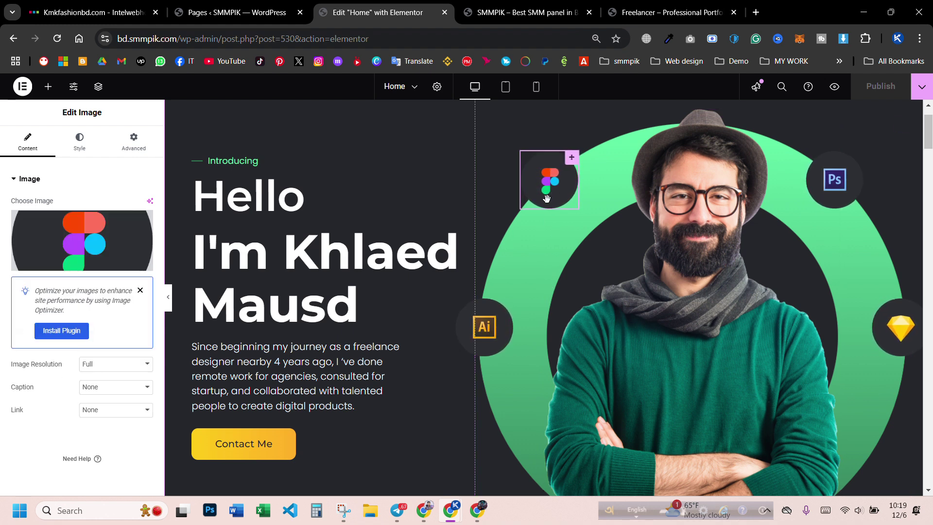
{"action": "left_click", "coordinate": [487, 328]}
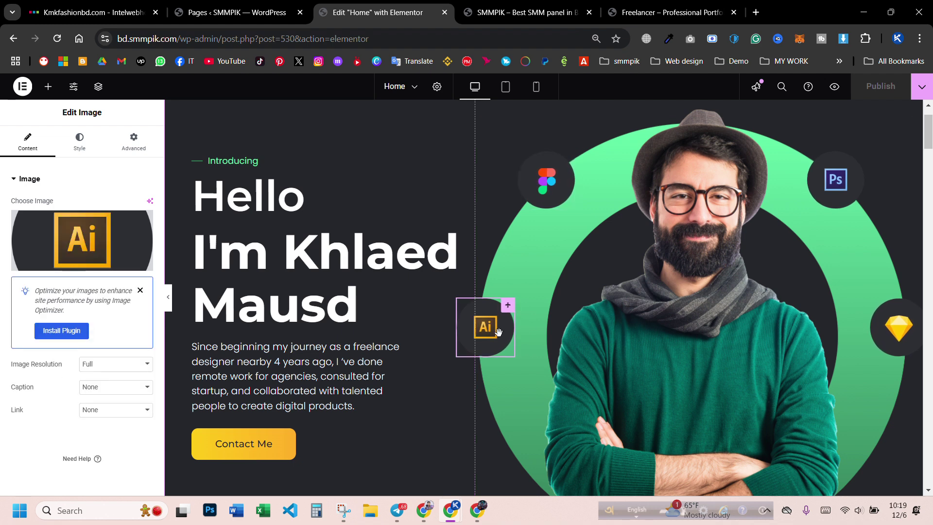
{"action": "left_click", "coordinate": [818, 191]}
{"action": "left_click", "coordinate": [869, 330]}
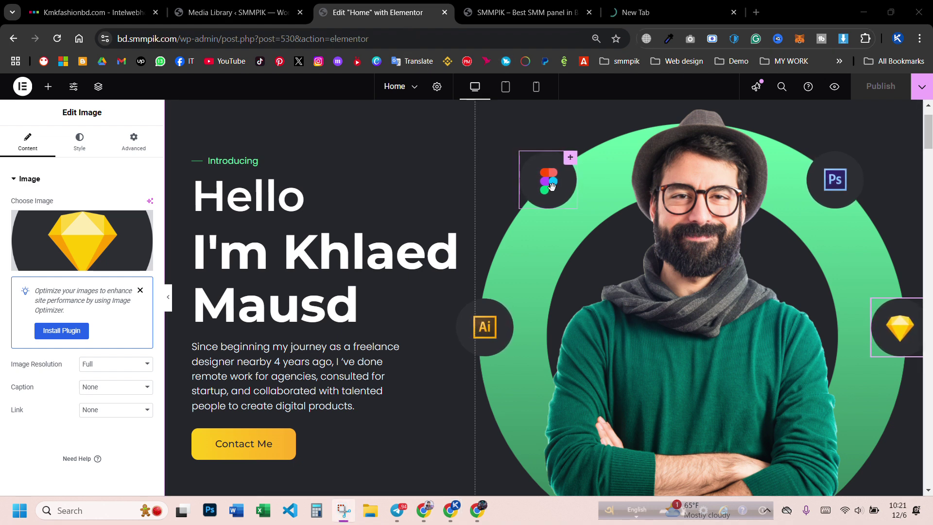
{"action": "left_click", "coordinate": [549, 184]}
{"action": "left_click", "coordinate": [488, 318]}
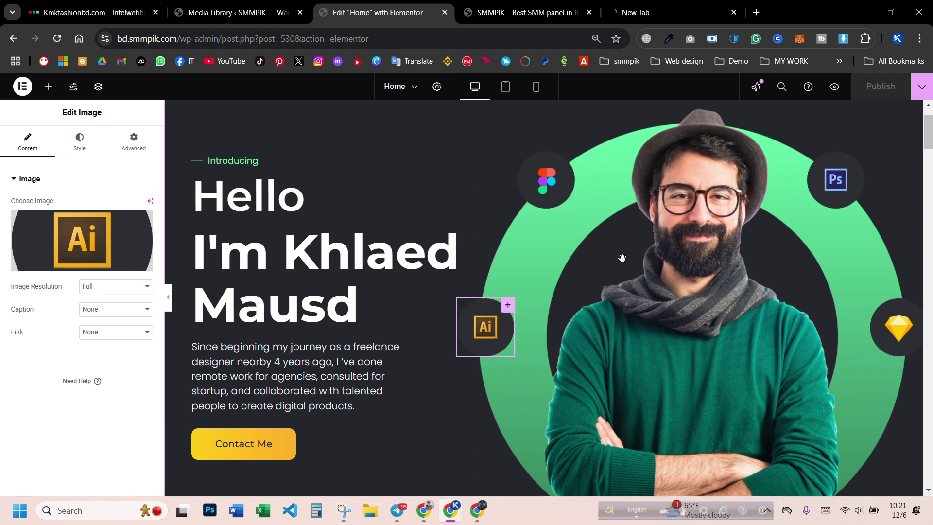
{"action": "left_click", "coordinate": [829, 175]}
{"action": "left_click", "coordinate": [892, 331]}
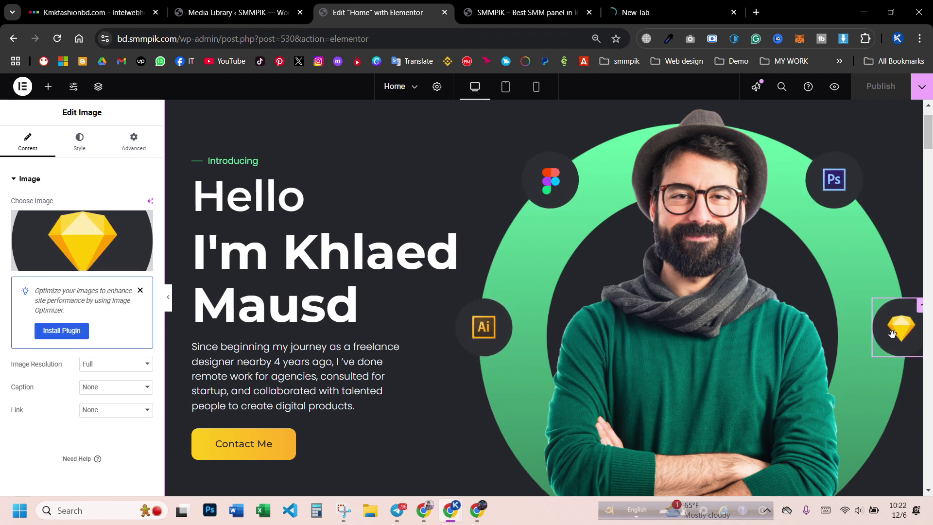
{"action": "left_click", "coordinate": [544, 182]}
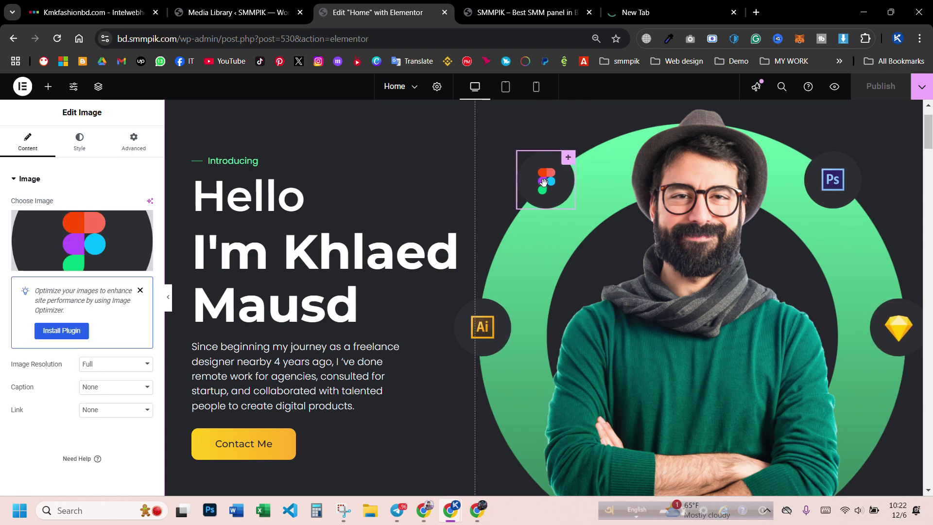
{"action": "left_click", "coordinate": [30, 253]}
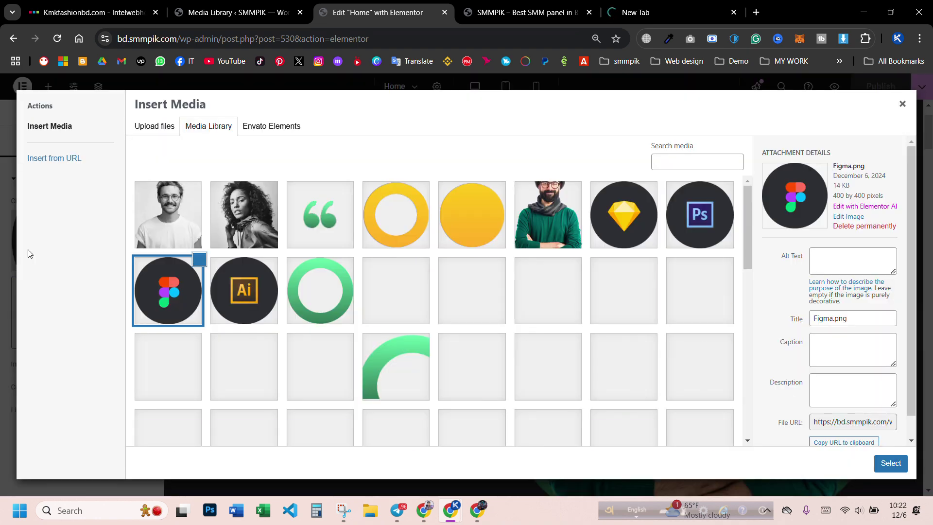
- Upload logo-wordpress and Elementor-Logo-Symbol-Red from Downloads into the media library
{"action": "left_click", "coordinate": [904, 104]}
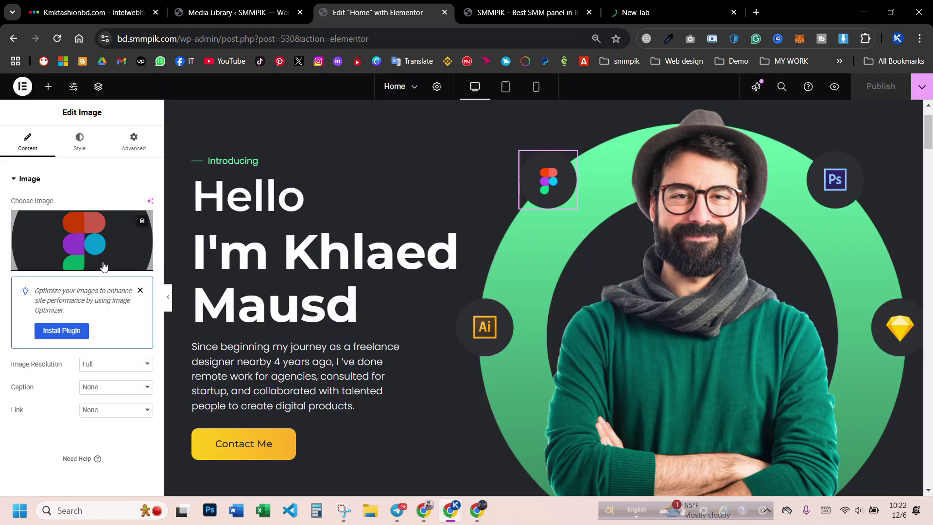
{"action": "left_click", "coordinate": [71, 249]}
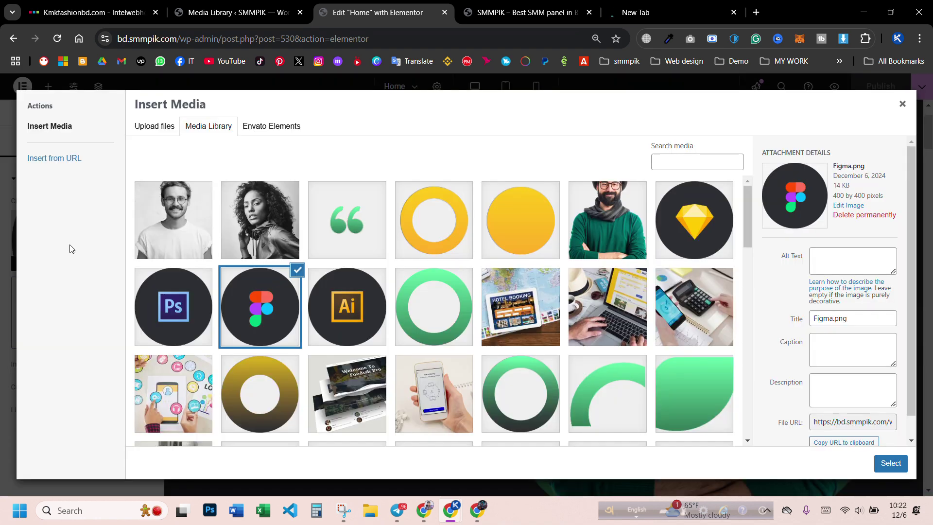
{"action": "left_click", "coordinate": [159, 136]}
{"action": "left_click", "coordinate": [530, 285]}
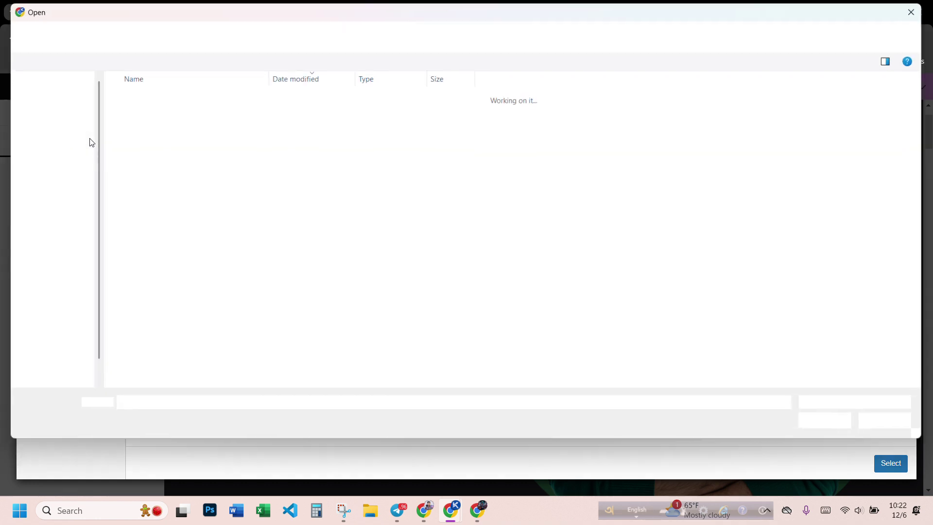
{"action": "left_click", "coordinate": [55, 164]}
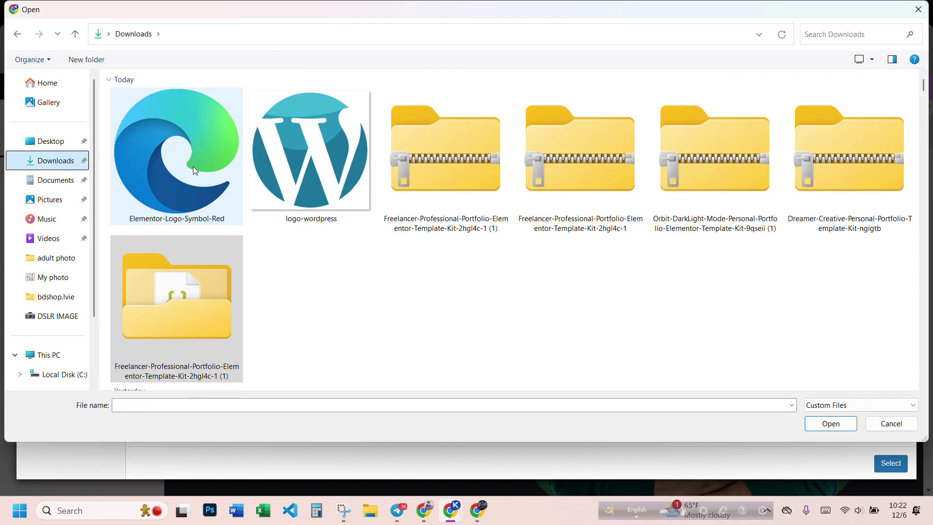
{"action": "left_click", "coordinate": [202, 183], "text": "ctrl"}
{"action": "left_click", "coordinate": [302, 190], "text": "ctrl"}
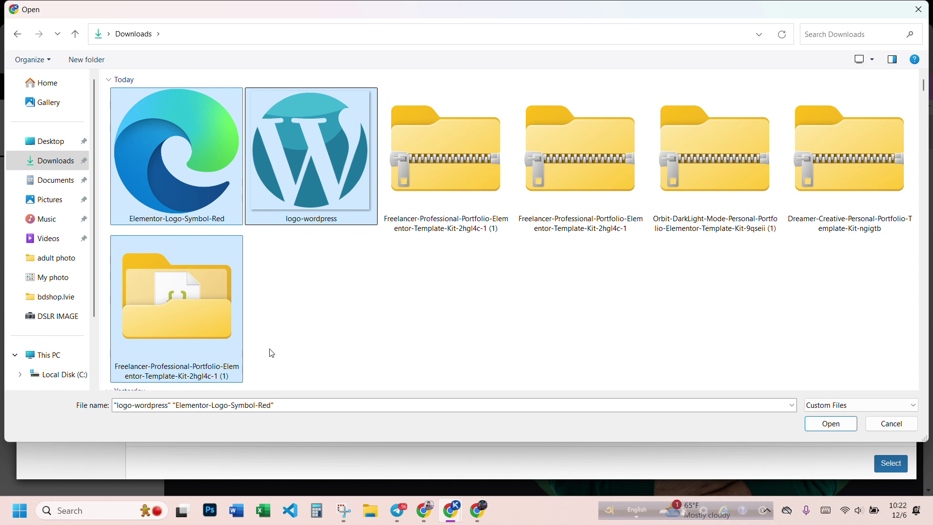
{"action": "left_click", "coordinate": [241, 317], "text": "ctrl"}
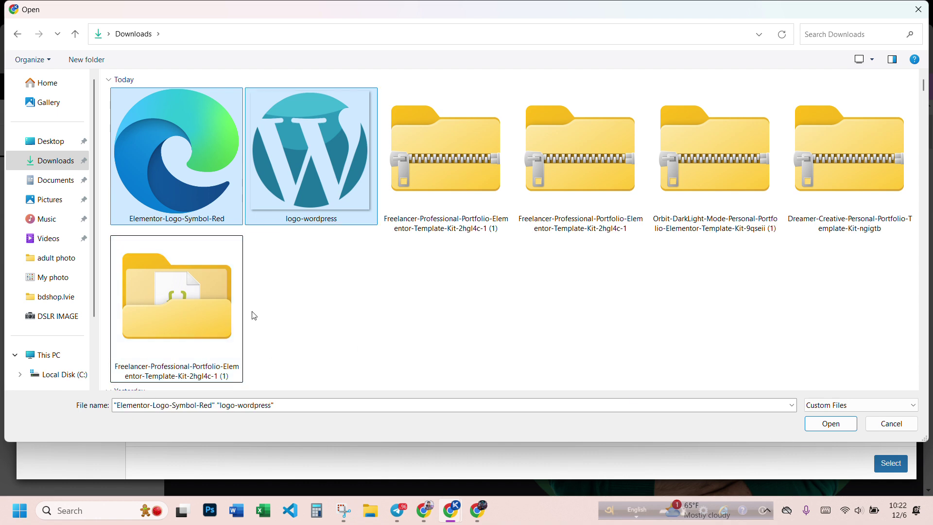
{"action": "left_click", "coordinate": [830, 423]}
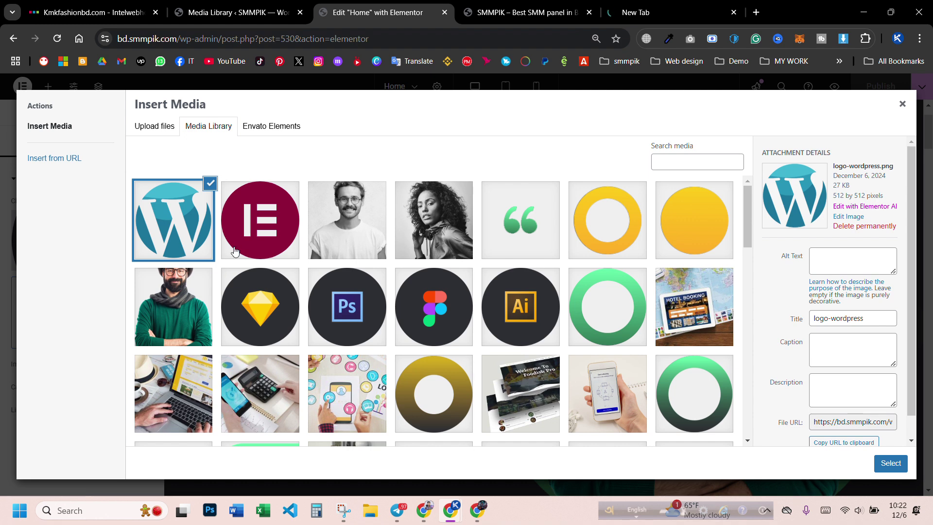
- Insert logo-wordpress for the Figma icon and the red Elementor logo for the Sketch diamond
{"action": "left_click", "coordinate": [267, 223]}
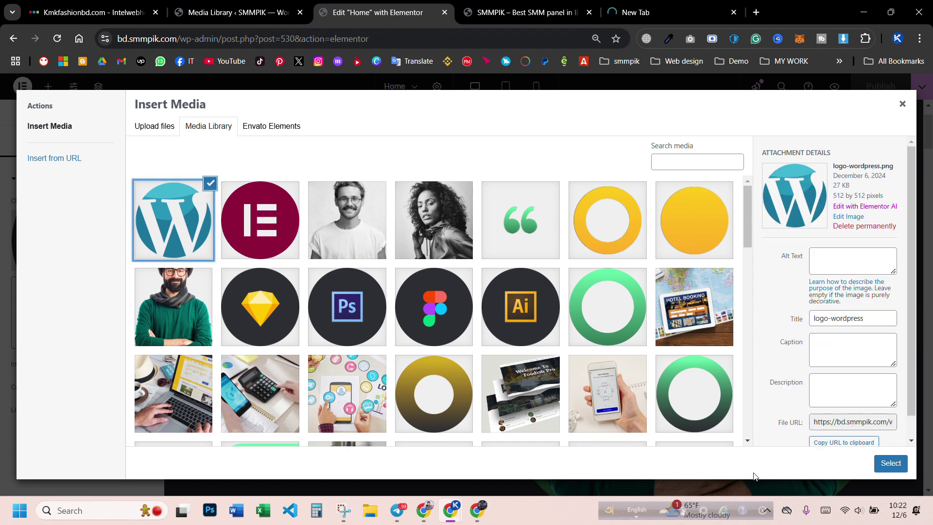
{"action": "left_click", "coordinate": [889, 465]}
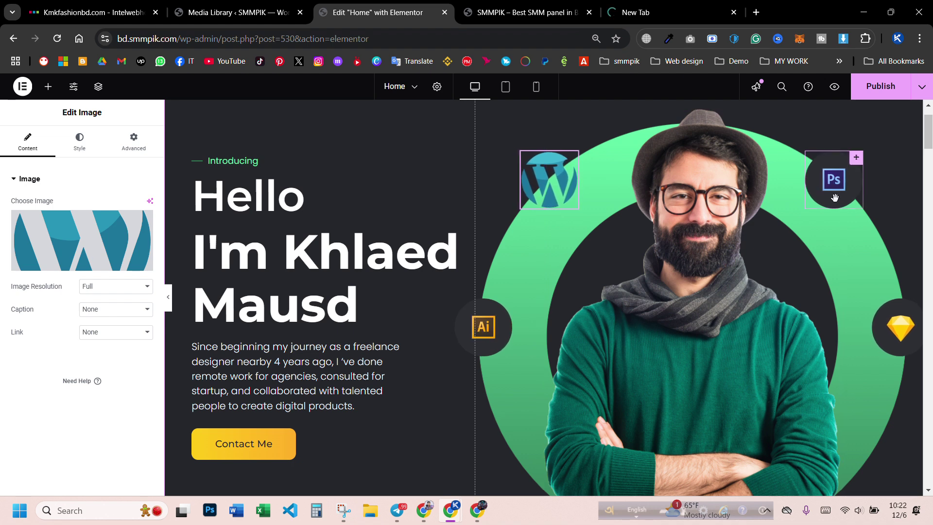
{"action": "left_click", "coordinate": [898, 327]}
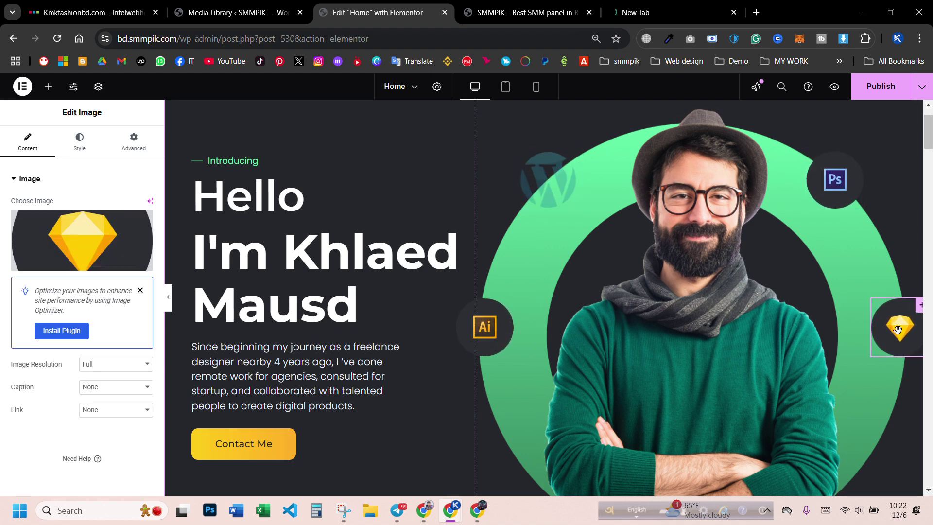
{"action": "left_click", "coordinate": [75, 235]}
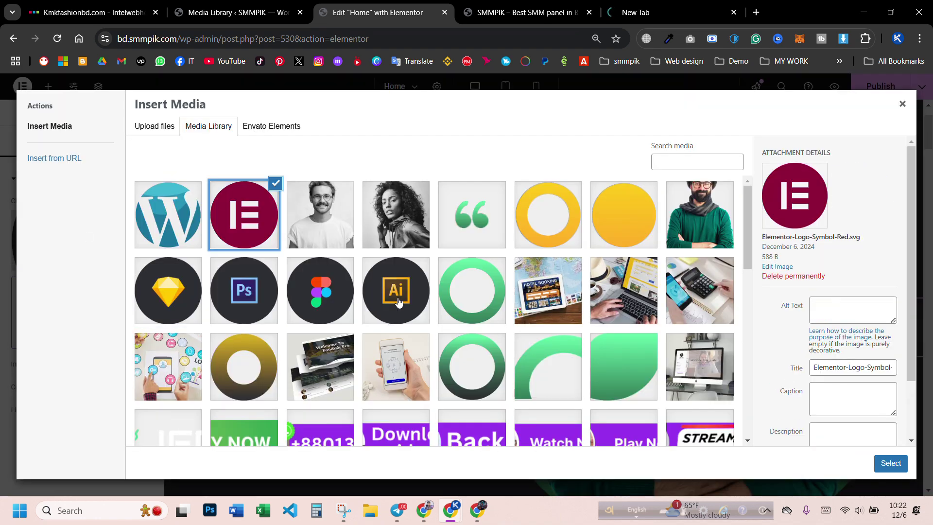
{"action": "left_click", "coordinate": [892, 464]}
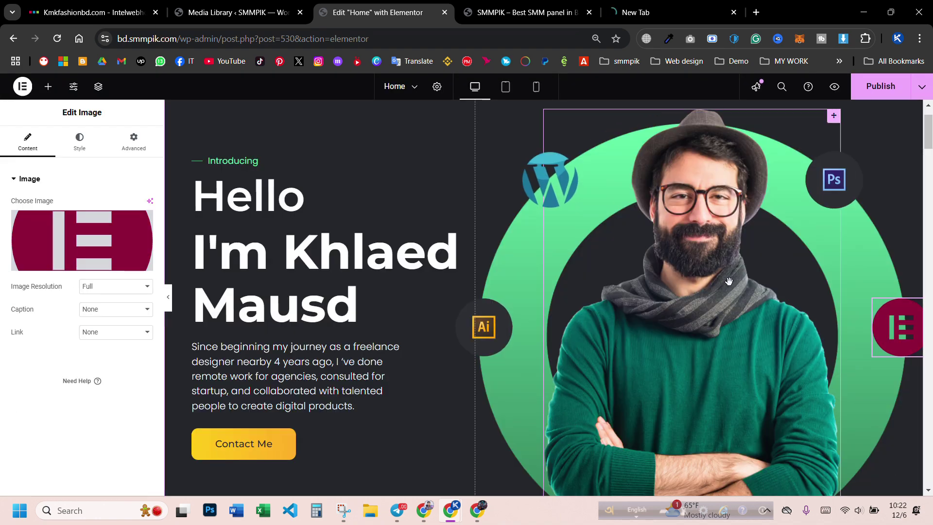
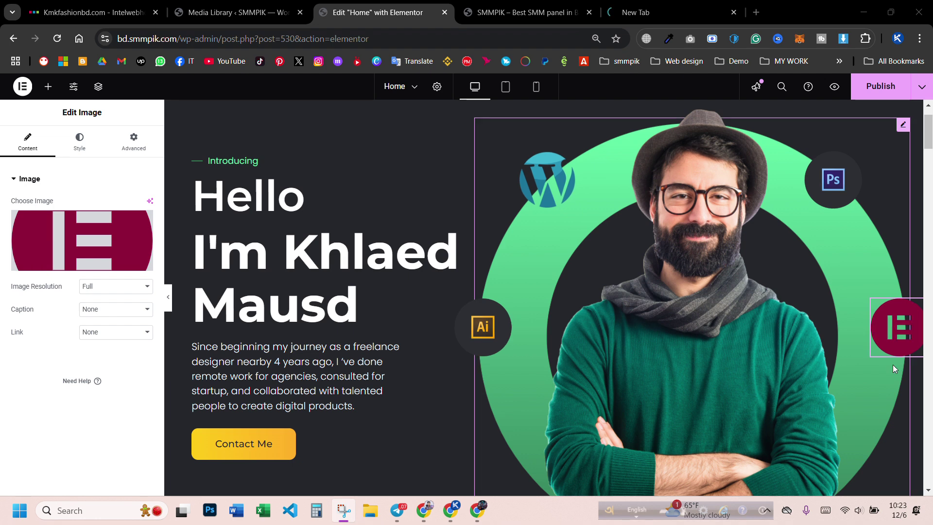
- Select the bearded man's hero portrait on the canvas to edit its image
{"action": "left_click", "coordinate": [736, 304]}
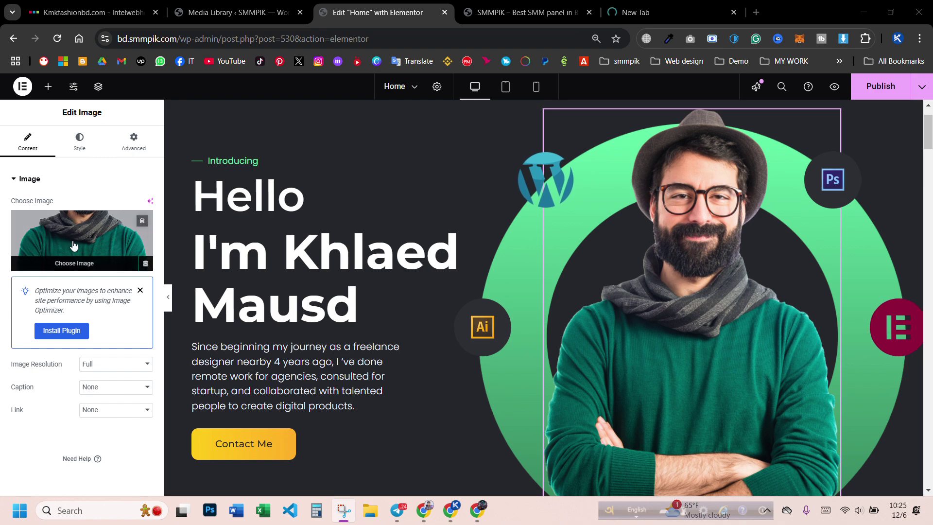
- Upload the blazer and plaid-shirt portrait photos from Downloads to the media library
{"action": "left_click", "coordinate": [74, 245]}
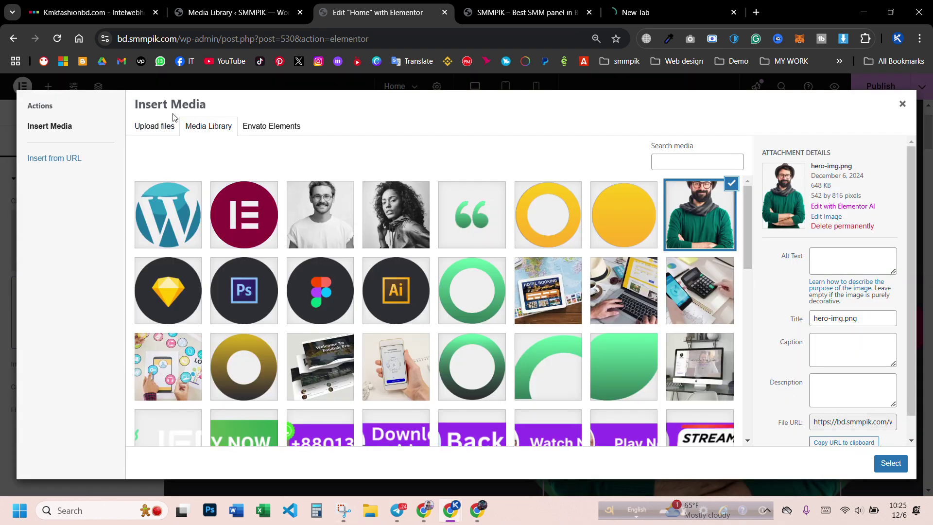
{"action": "left_click", "coordinate": [156, 127]}
{"action": "left_click", "coordinate": [522, 294]}
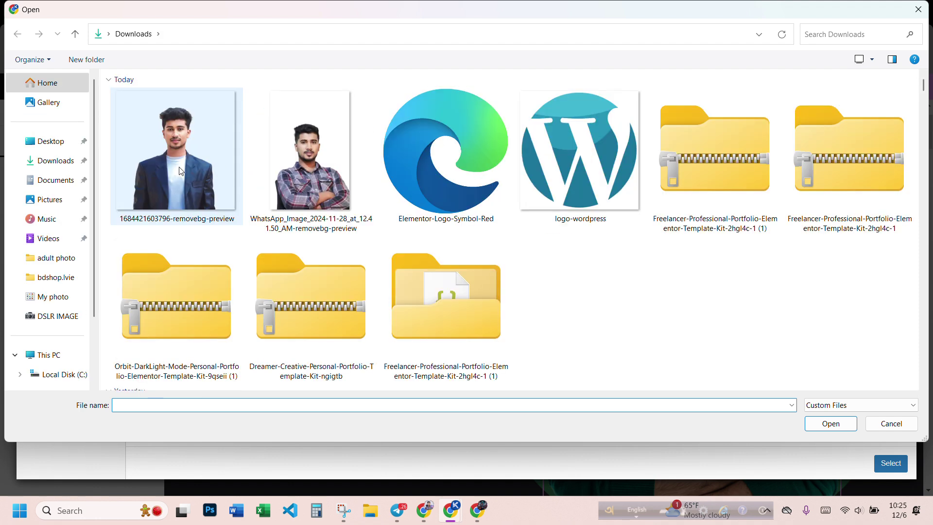
{"action": "left_click", "coordinate": [181, 171]}
{"action": "left_click", "coordinate": [290, 163], "text": "ctrl"}
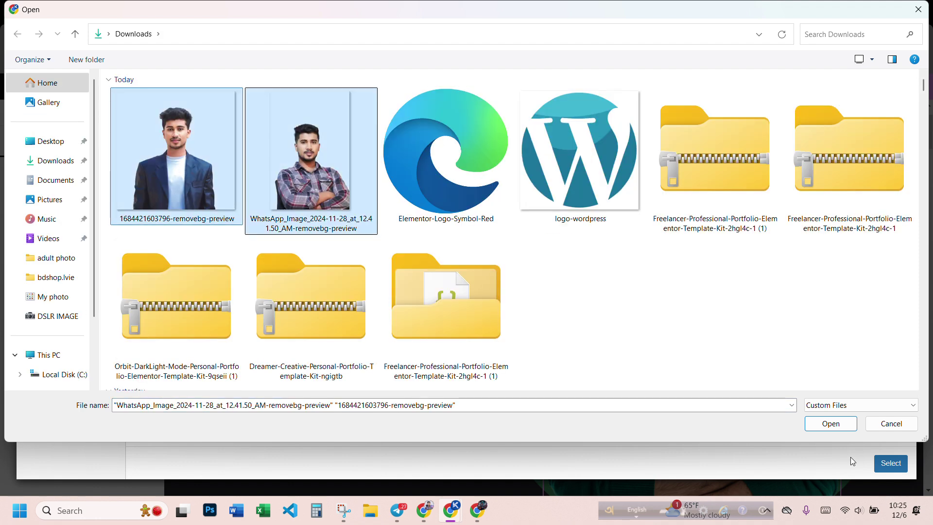
{"action": "left_click", "coordinate": [831, 423]}
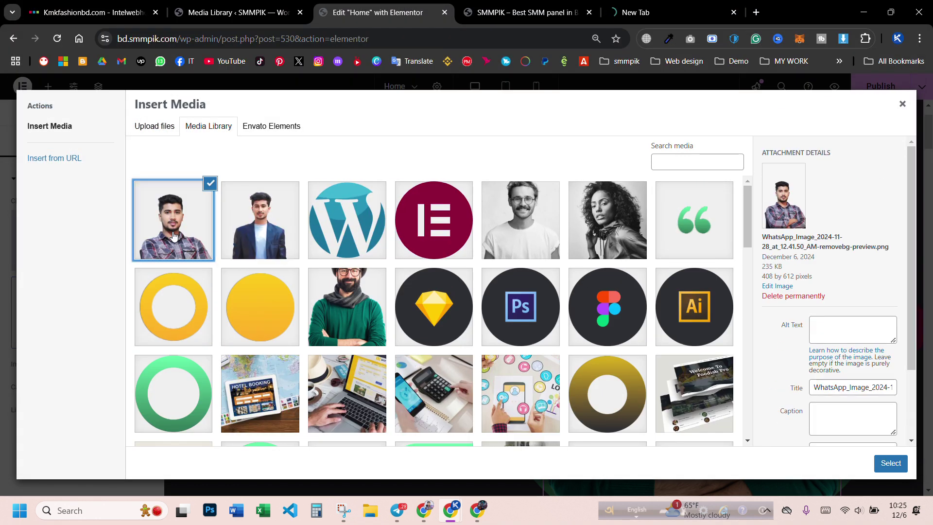
- Select the uploaded plaid-shirt photo and open it in the image editor
{"action": "left_click", "coordinate": [173, 236]}
{"action": "left_click", "coordinate": [174, 239]}
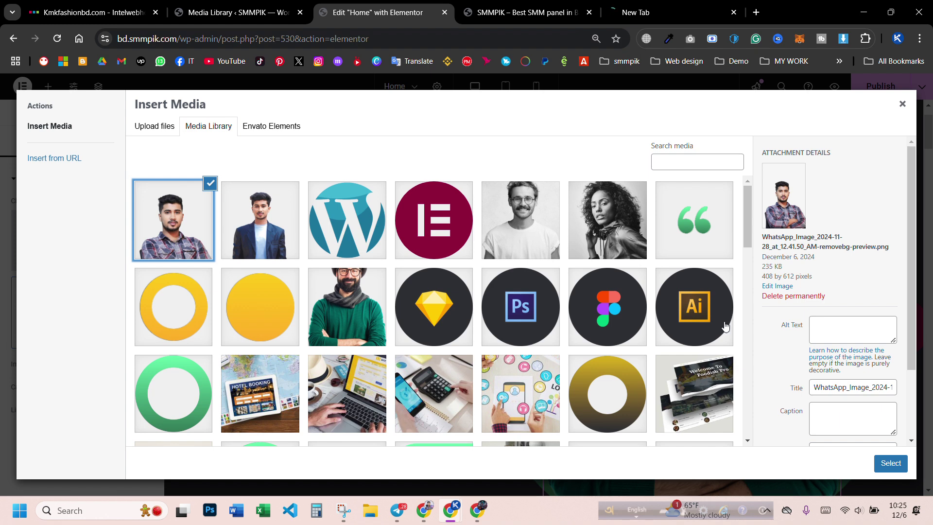
{"action": "left_click", "coordinate": [779, 286]}
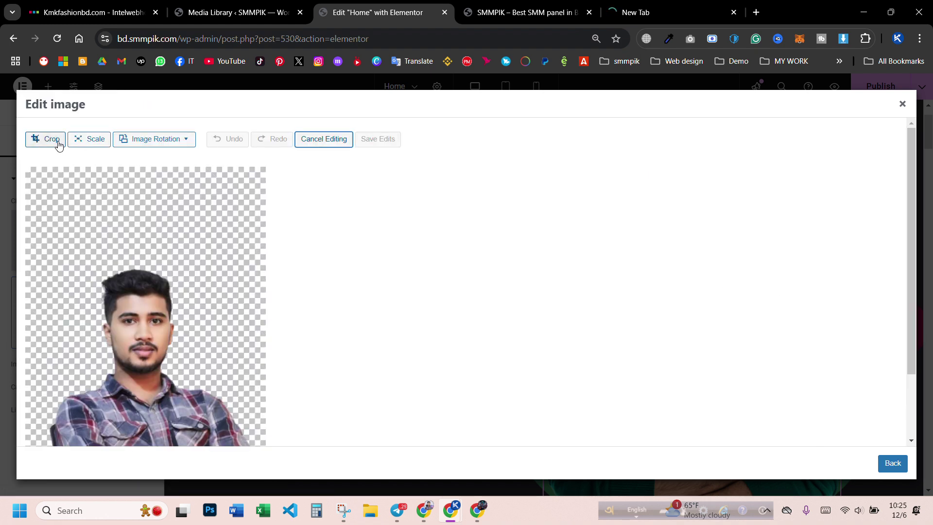
- Try 90° and 180° rotations on the plaid-shirt photo, ending back upright
{"action": "left_click", "coordinate": [149, 144]}
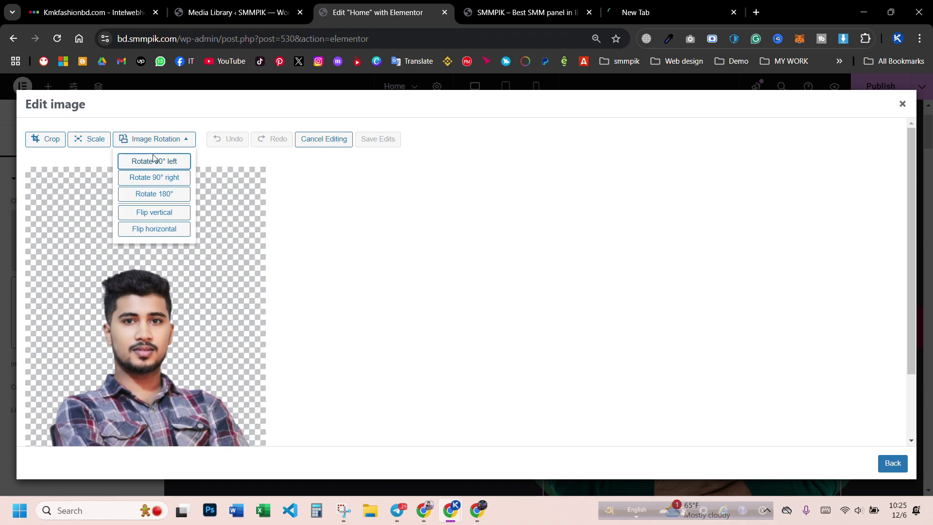
{"action": "left_click", "coordinate": [165, 180]}
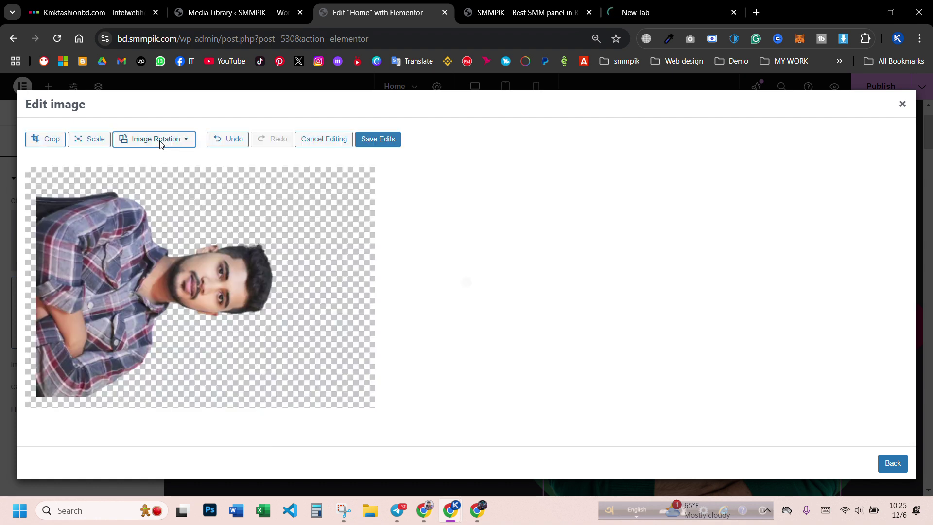
{"action": "left_click", "coordinate": [154, 139]}
{"action": "left_click", "coordinate": [166, 195]}
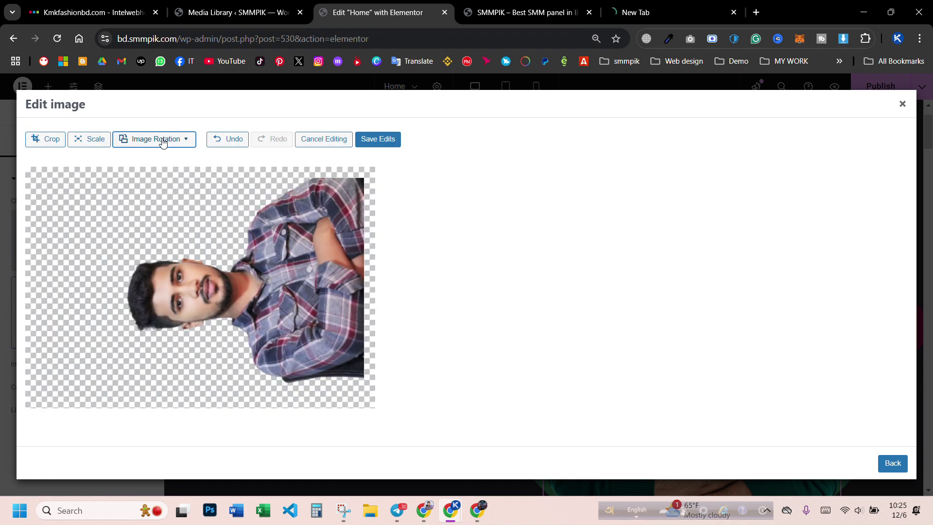
{"action": "left_click", "coordinate": [161, 141]}
{"action": "left_click", "coordinate": [165, 194]}
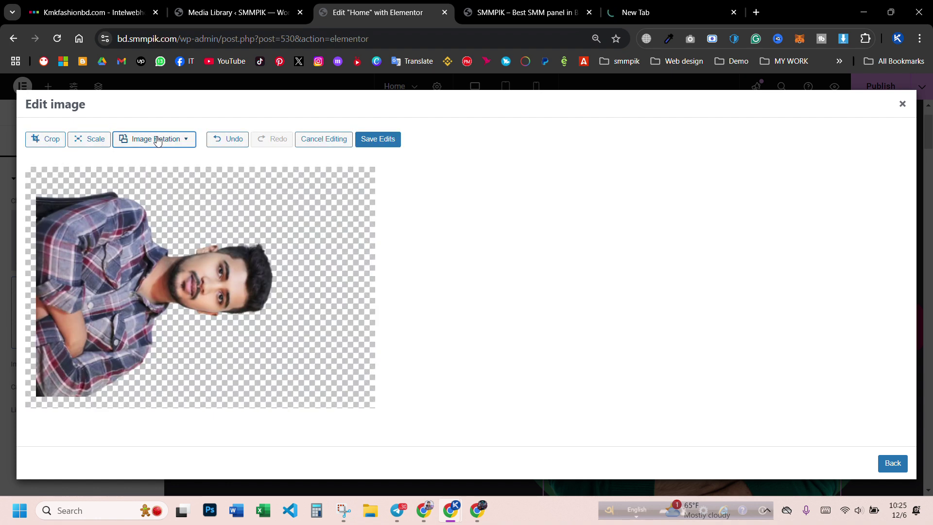
{"action": "left_click", "coordinate": [160, 140]}
{"action": "left_click", "coordinate": [166, 179]}
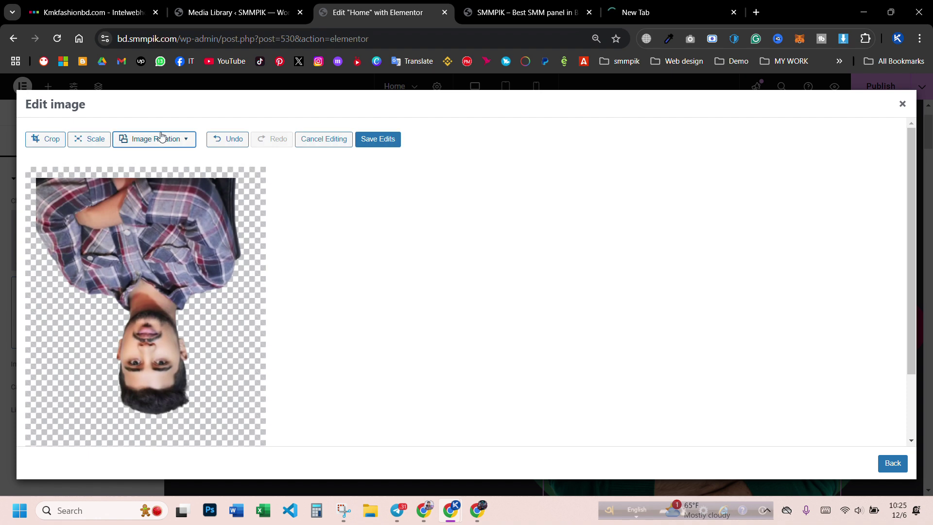
{"action": "left_click", "coordinate": [162, 139]}
{"action": "left_click", "coordinate": [164, 176]}
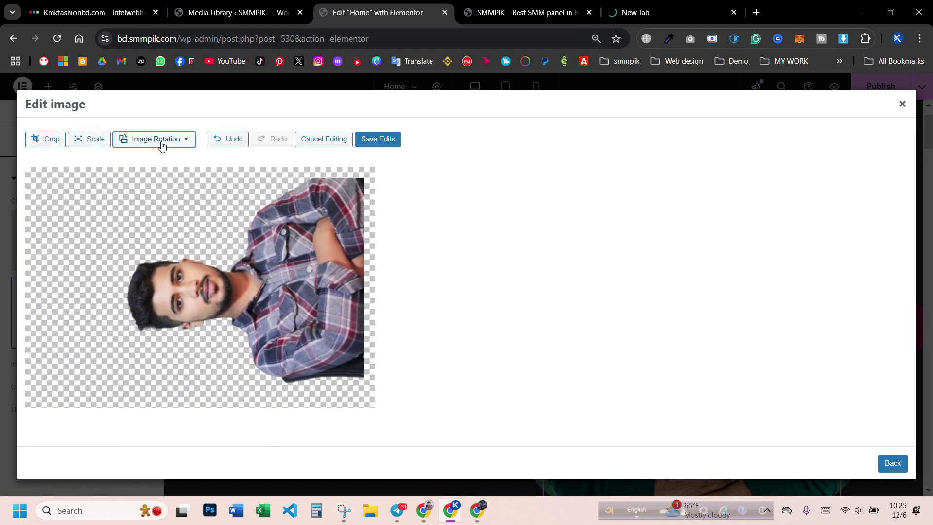
{"action": "left_click", "coordinate": [160, 140]}
{"action": "left_click", "coordinate": [163, 176]}
- Test a vertical flip, then mirror the photo horizontally and save the edits
{"action": "left_click", "coordinate": [159, 142]}
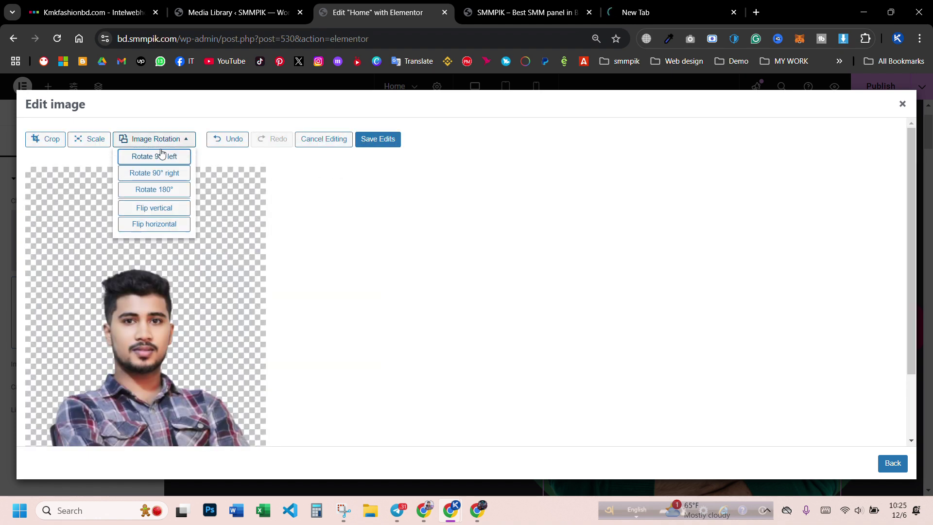
{"action": "left_click", "coordinate": [161, 210]}
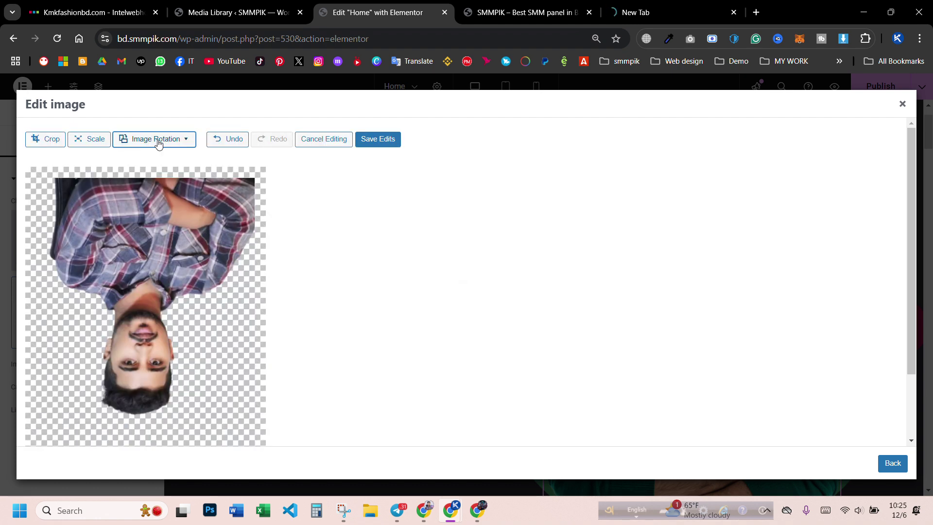
{"action": "left_click", "coordinate": [159, 141]}
{"action": "left_click", "coordinate": [163, 215]}
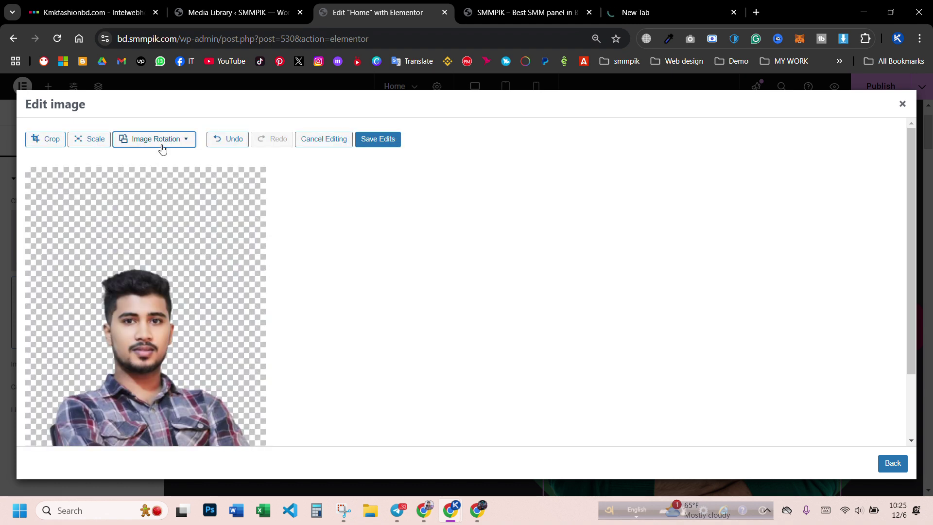
{"action": "left_click", "coordinate": [162, 142]}
{"action": "left_click", "coordinate": [167, 229]}
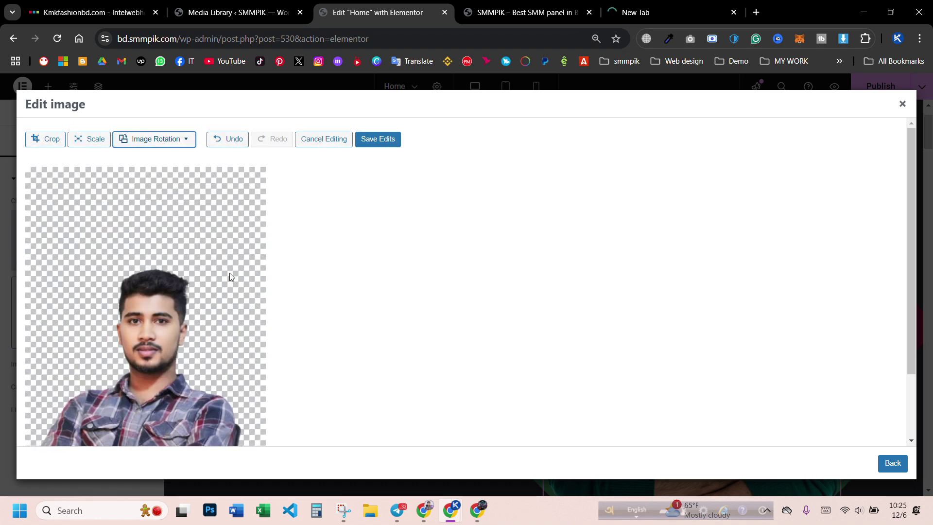
{"action": "scroll", "coordinate": [267, 302], "scroll_direction": "down", "scroll_amount": 2}
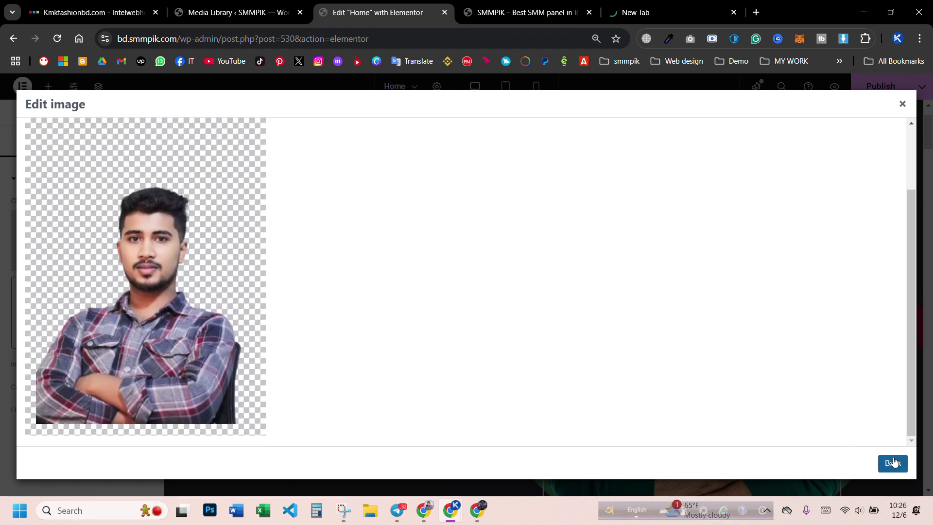
{"action": "scroll", "coordinate": [462, 293], "scroll_direction": "up", "scroll_amount": 2}
{"action": "left_click", "coordinate": [374, 136]}
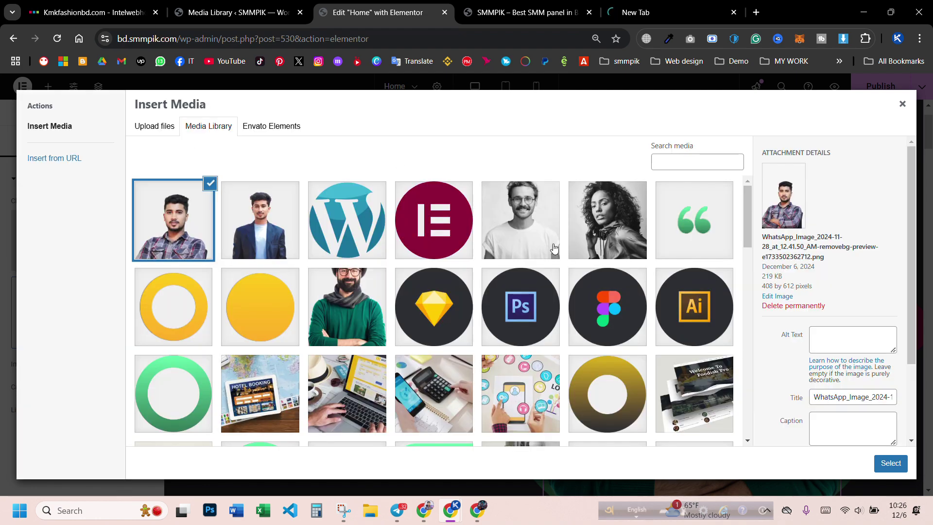
- Insert the edited plaid-shirt portrait into the hero and zoom the page out one step
{"action": "left_click", "coordinate": [890, 463]}
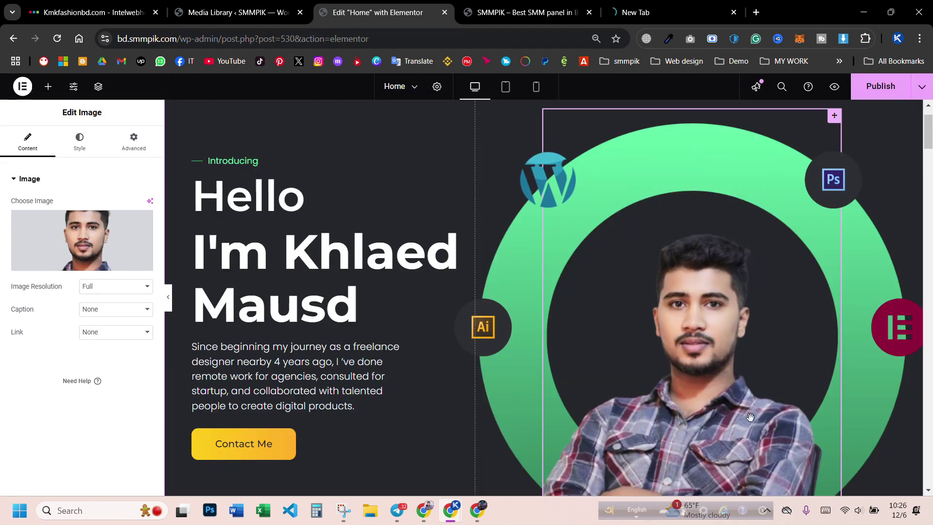
{"action": "scroll", "coordinate": [725, 327], "scroll_direction": "down", "scroll_amount": 2}
{"action": "scroll", "coordinate": [724, 327], "scroll_direction": "up", "scroll_amount": 2}
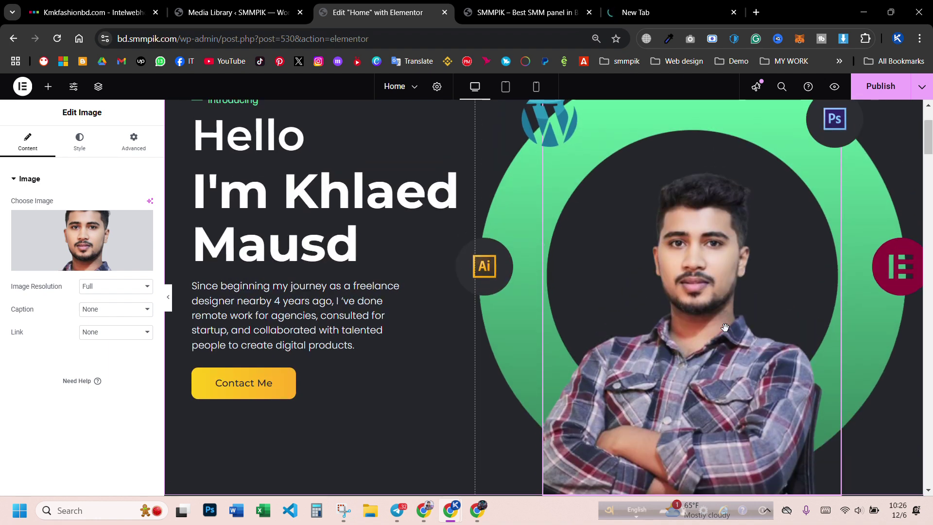
{"action": "scroll", "coordinate": [724, 327], "scroll_direction": "down", "scroll_amount": 3}
{"action": "scroll", "coordinate": [727, 329], "scroll_direction": "up", "scroll_amount": 3}
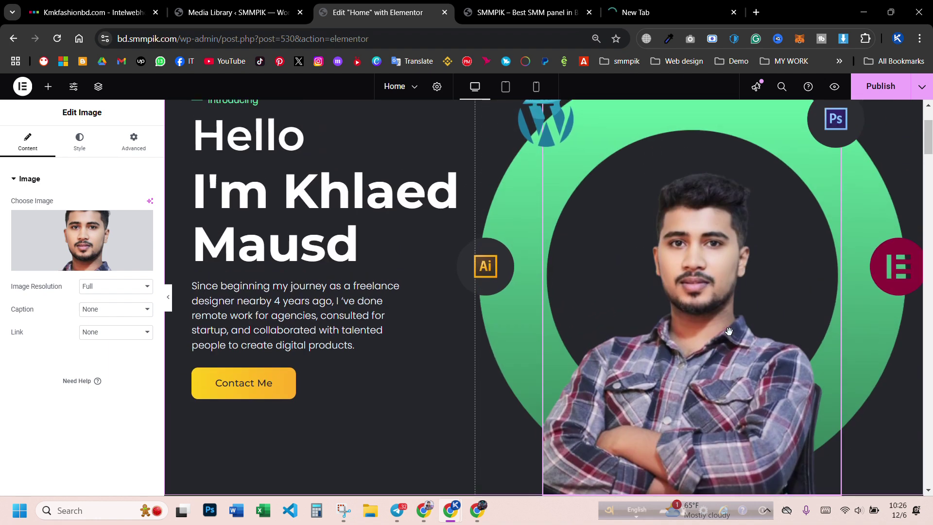
{"action": "scroll", "coordinate": [728, 330], "scroll_direction": "down", "scroll_amount": 1}
{"action": "key", "text": "ctrl+minus"}
{"action": "scroll", "coordinate": [720, 317], "scroll_direction": "up", "scroll_amount": 3}
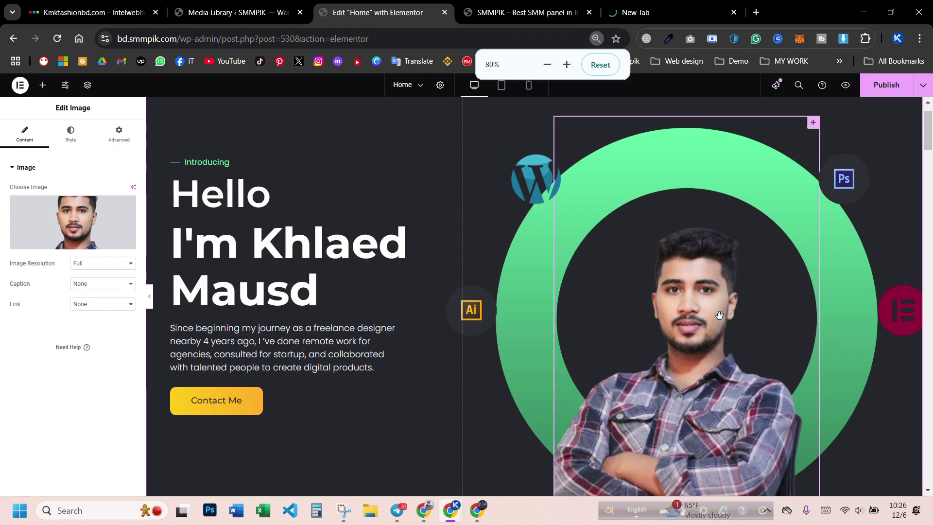
{"action": "scroll", "coordinate": [721, 319], "scroll_direction": "down", "scroll_amount": 2}
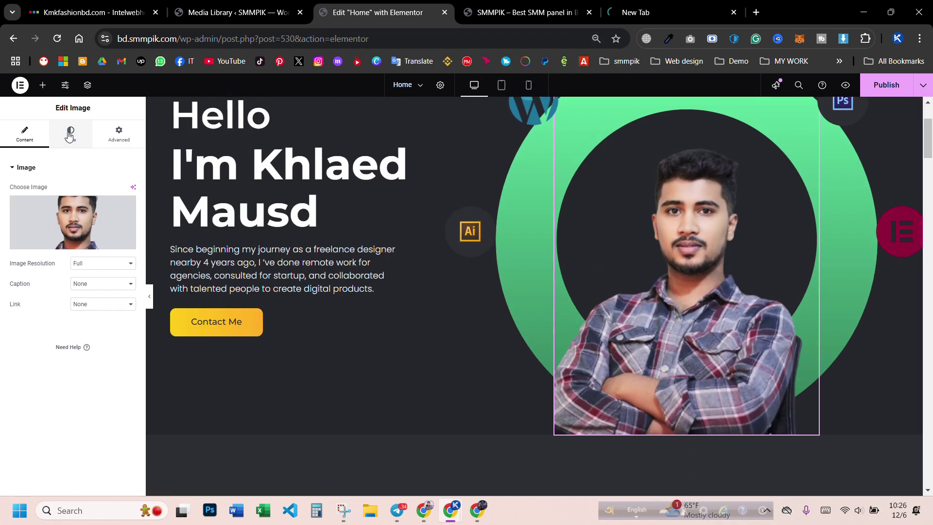
- Widen the hero portrait using the Style tab's Width slider
{"action": "left_click", "coordinate": [70, 135]}
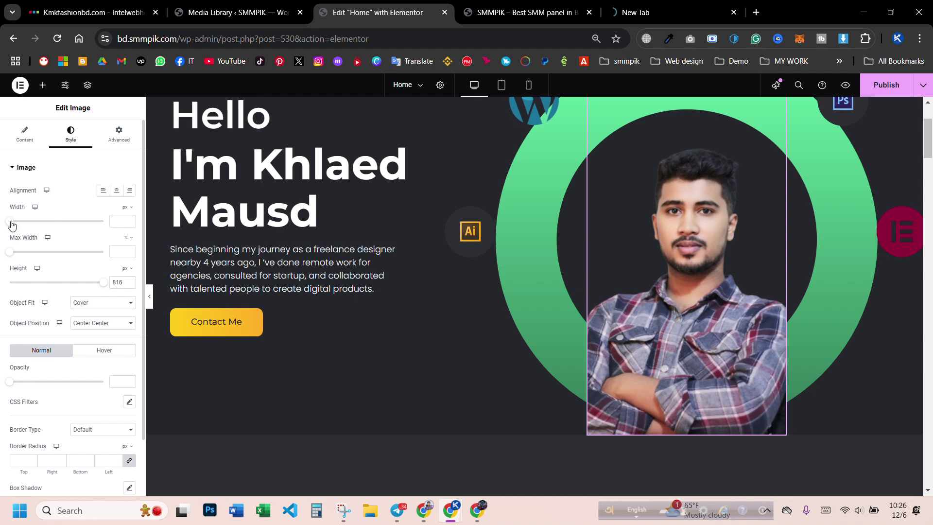
{"action": "left_click_drag", "start_coordinate": [11, 222], "coordinate": [73, 237]}
{"action": "scroll", "coordinate": [589, 340], "scroll_direction": "down", "scroll_amount": 4}
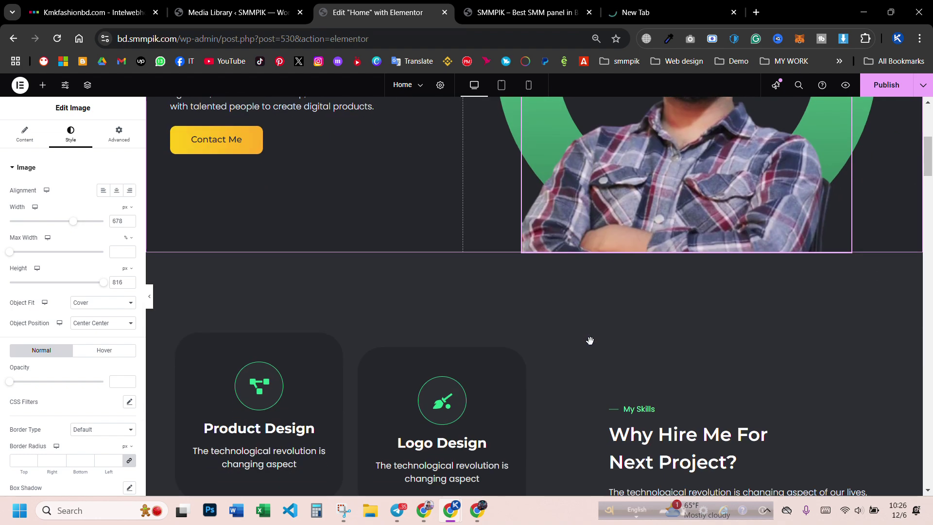
{"action": "scroll", "coordinate": [590, 342], "scroll_direction": "up", "scroll_amount": 5}
{"action": "scroll", "coordinate": [590, 341], "scroll_direction": "down", "scroll_amount": 3}
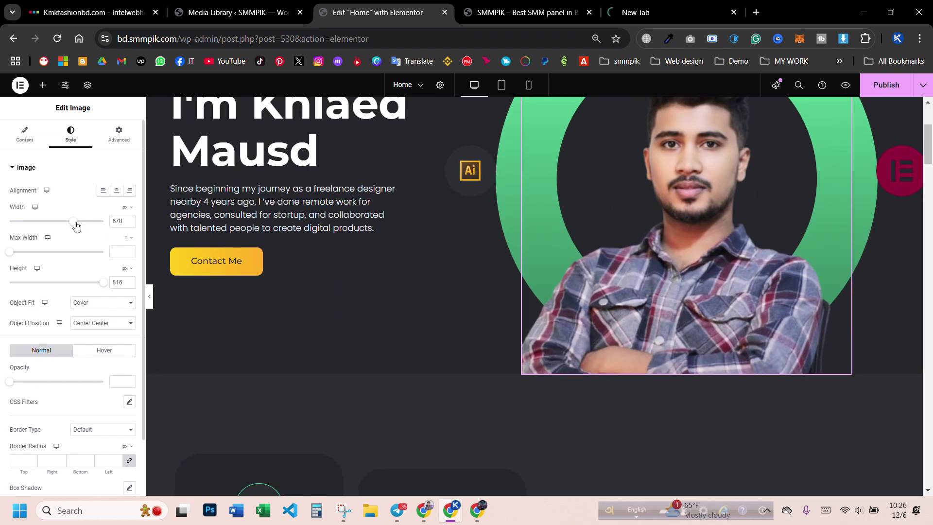
{"action": "left_click", "coordinate": [24, 133]}
- Swap the hero image for the blazer portrait from the media library
{"action": "left_click", "coordinate": [126, 220]}
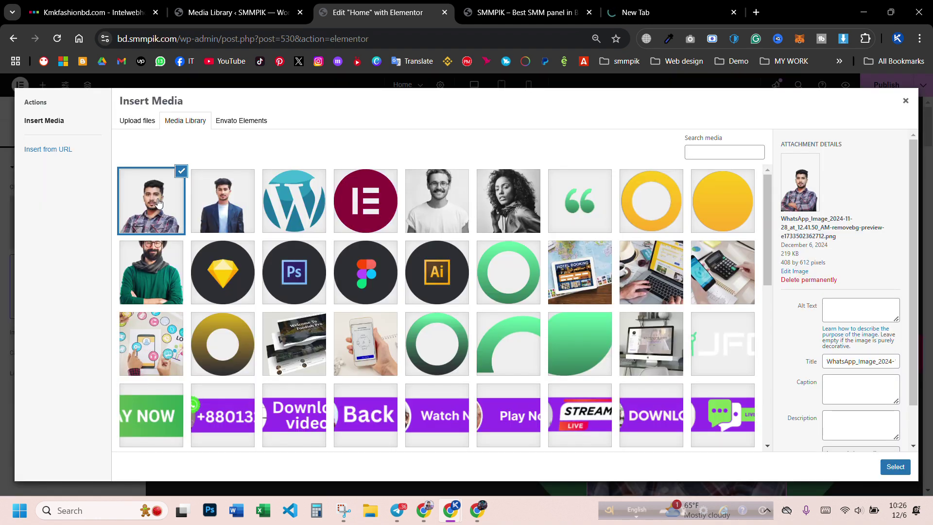
{"action": "left_click", "coordinate": [222, 210]}
{"action": "left_click", "coordinate": [888, 470]}
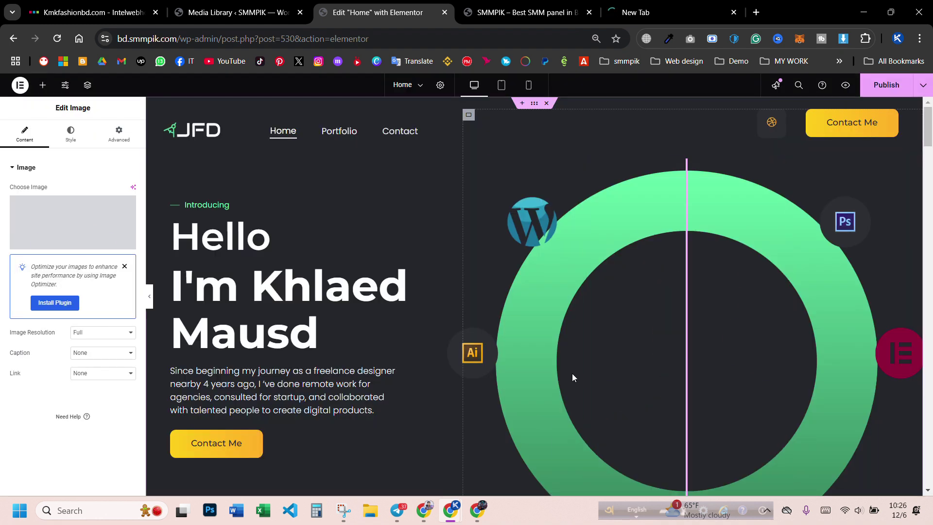
{"action": "scroll", "coordinate": [460, 307], "scroll_direction": "down", "scroll_amount": 3}
{"action": "scroll", "coordinate": [826, 284], "scroll_direction": "up", "scroll_amount": 1}
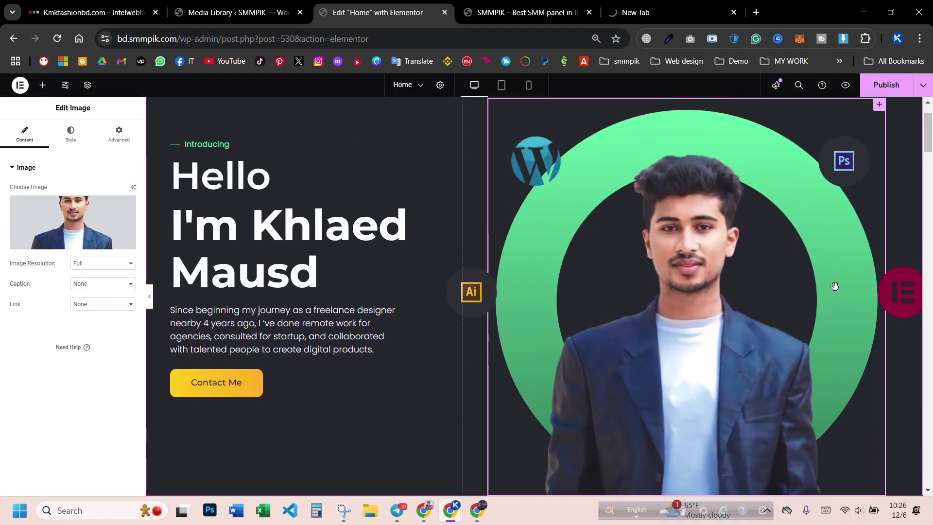
{"action": "scroll", "coordinate": [828, 284], "scroll_direction": "up", "scroll_amount": 1}
{"action": "scroll", "coordinate": [824, 282], "scroll_direction": "down", "scroll_amount": 2}
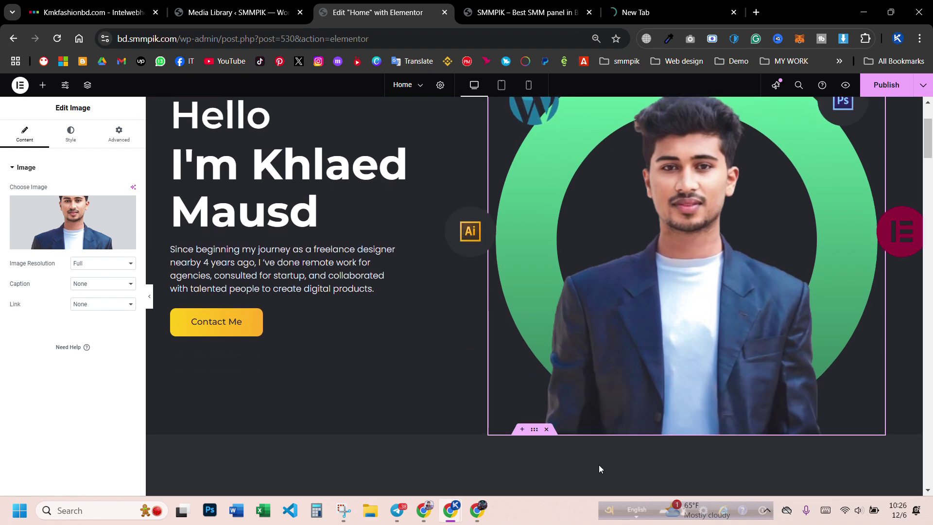
{"action": "scroll", "coordinate": [841, 291], "scroll_direction": "up", "scroll_amount": 2}
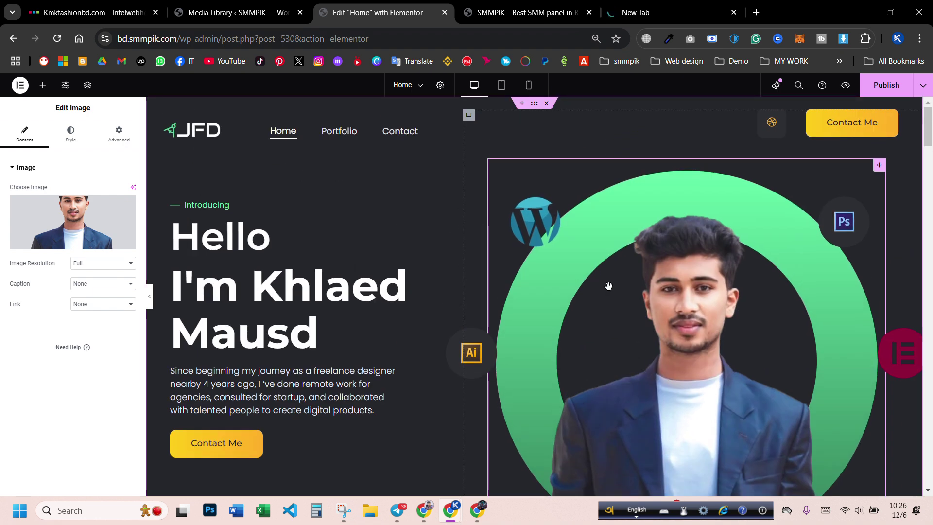
- Review the image style options, then undo the swap to restore the bearded man
{"action": "left_click", "coordinate": [70, 132]}
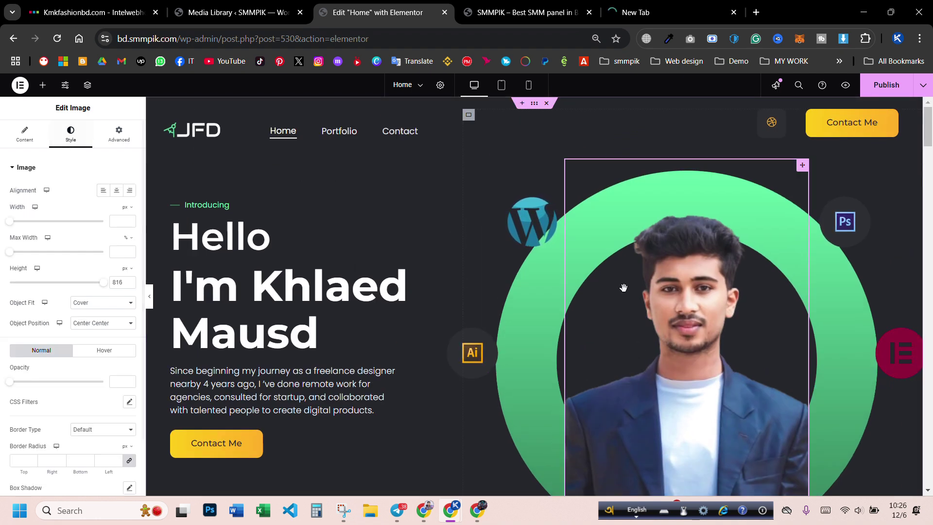
{"action": "scroll", "coordinate": [726, 292], "scroll_direction": "down", "scroll_amount": 1}
{"action": "scroll", "coordinate": [726, 292], "scroll_direction": "down", "scroll_amount": 3}
{"action": "scroll", "coordinate": [589, 275], "scroll_direction": "up", "scroll_amount": 2}
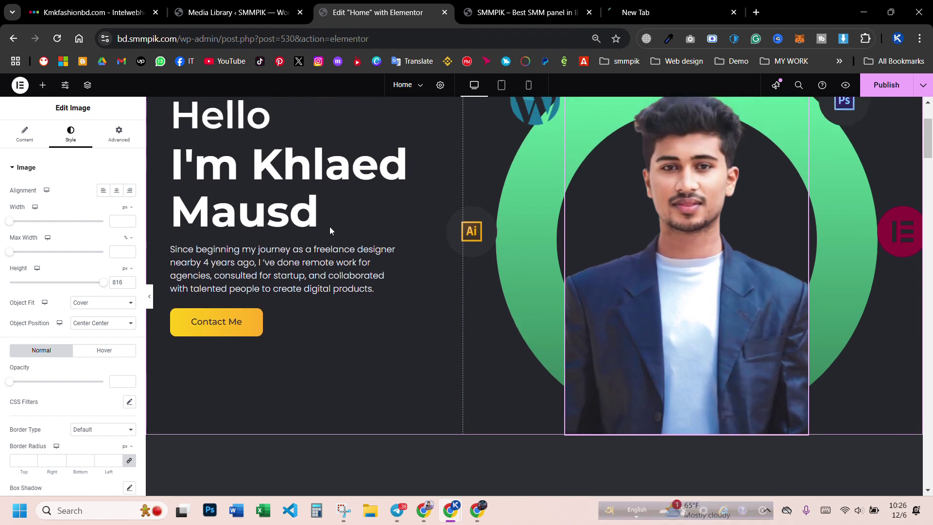
{"action": "left_click", "coordinate": [61, 176]}
{"action": "left_click", "coordinate": [24, 133]}
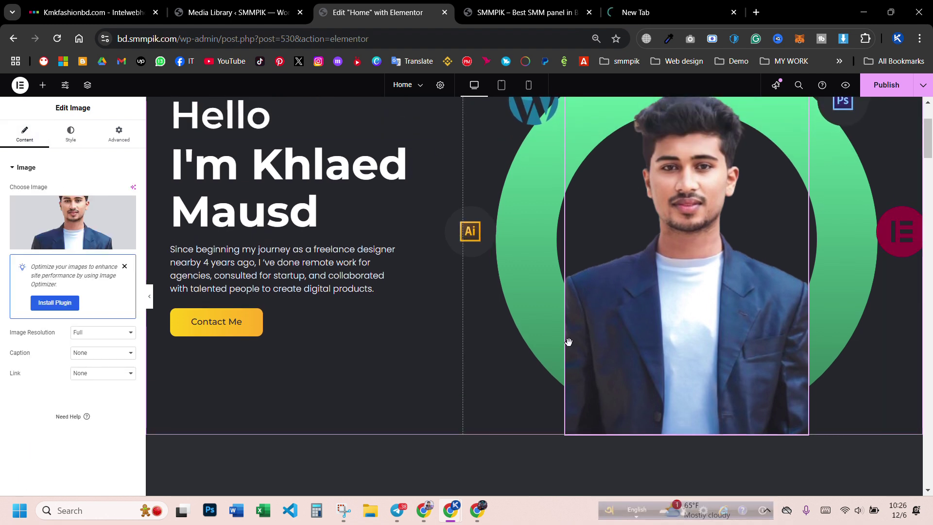
{"action": "key", "text": "ctrl+z"}
{"action": "scroll", "coordinate": [556, 337], "scroll_direction": "up", "scroll_amount": 3}
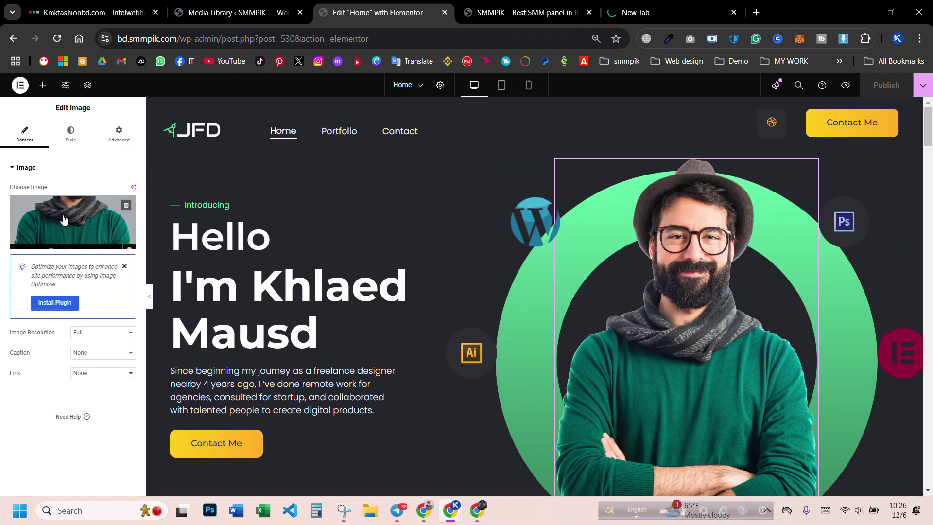
- Crop empty space off the blazer photo's top, left and right to 393 × 446 px and save
{"action": "left_click", "coordinate": [67, 218]}
{"action": "left_click", "coordinate": [198, 203]}
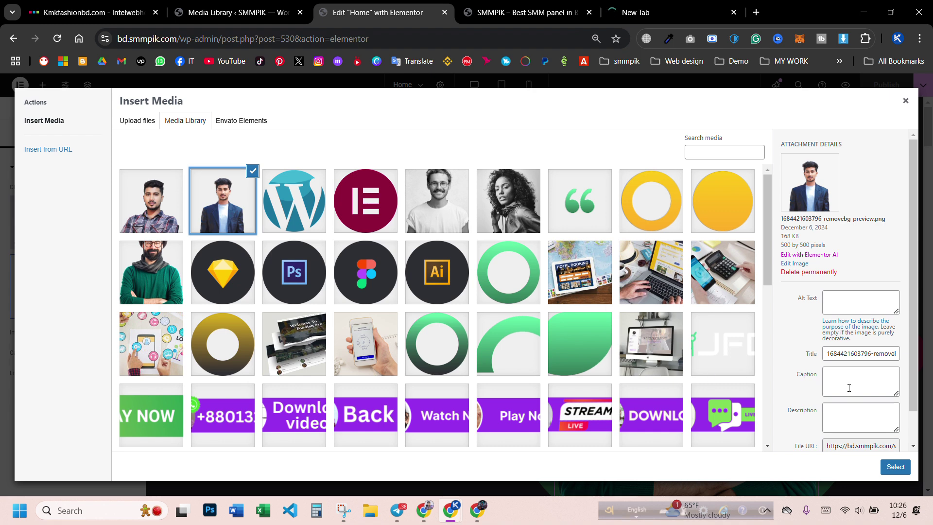
{"action": "left_click", "coordinate": [794, 263]}
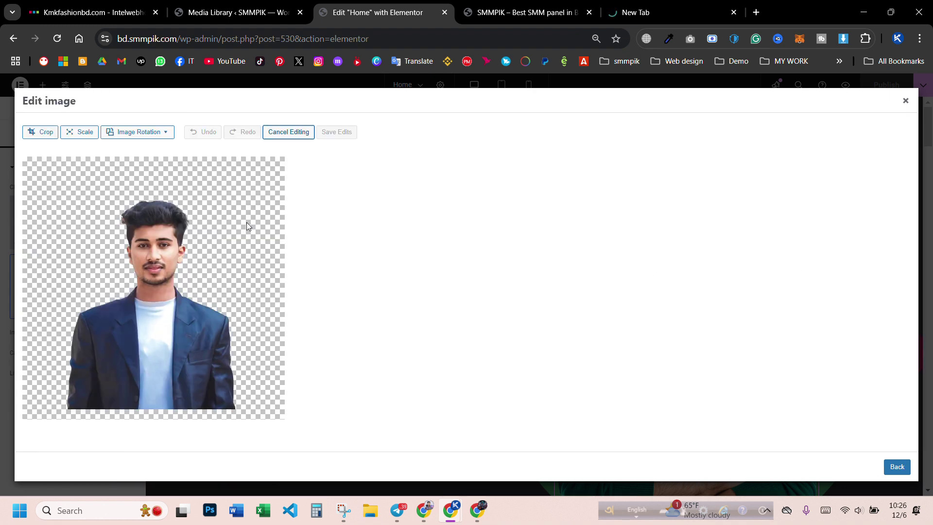
{"action": "left_click", "coordinate": [41, 132]}
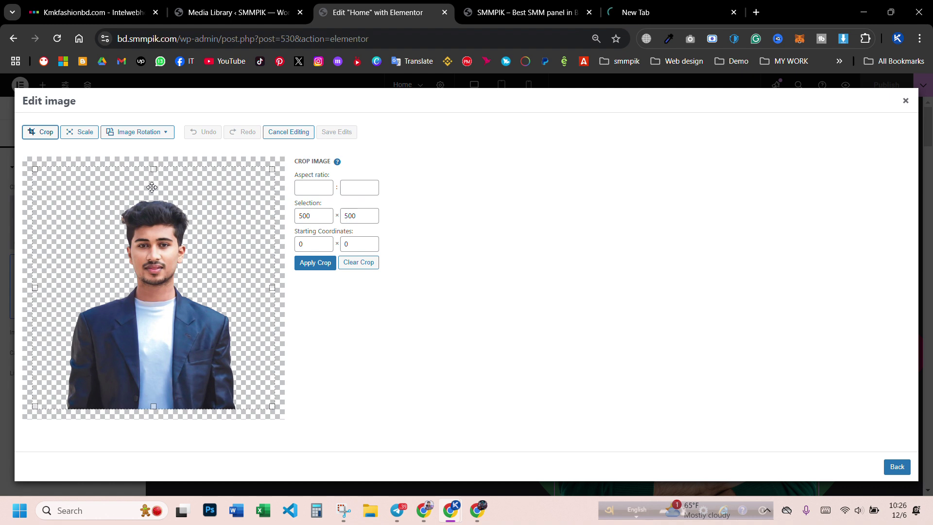
{"action": "left_click_drag", "start_coordinate": [154, 168], "coordinate": [148, 197]}
{"action": "left_click_drag", "start_coordinate": [34, 301], "coordinate": [59, 305]}
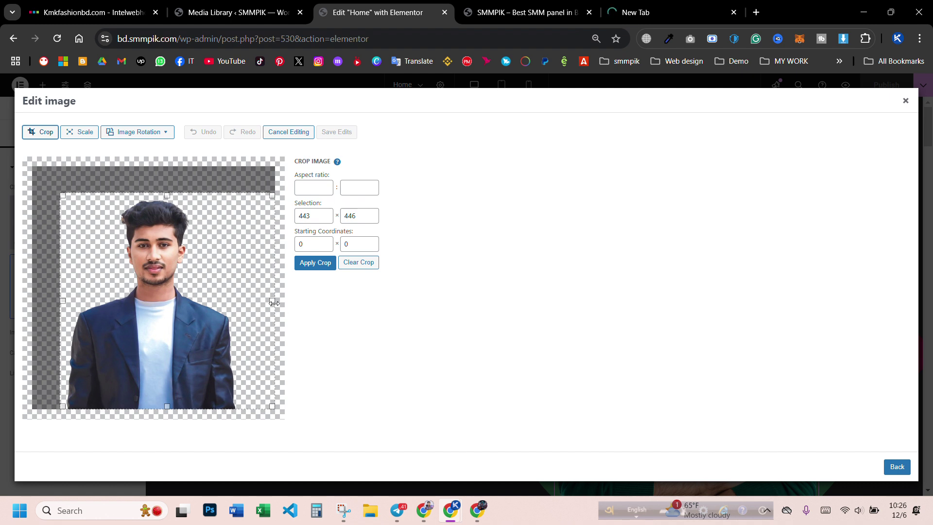
{"action": "left_click_drag", "start_coordinate": [271, 301], "coordinate": [250, 334]}
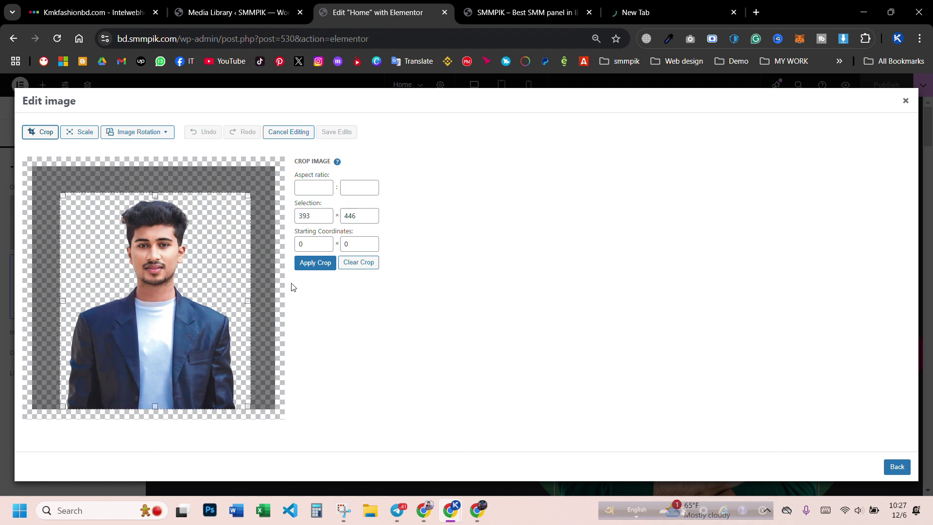
{"action": "left_click", "coordinate": [305, 267]}
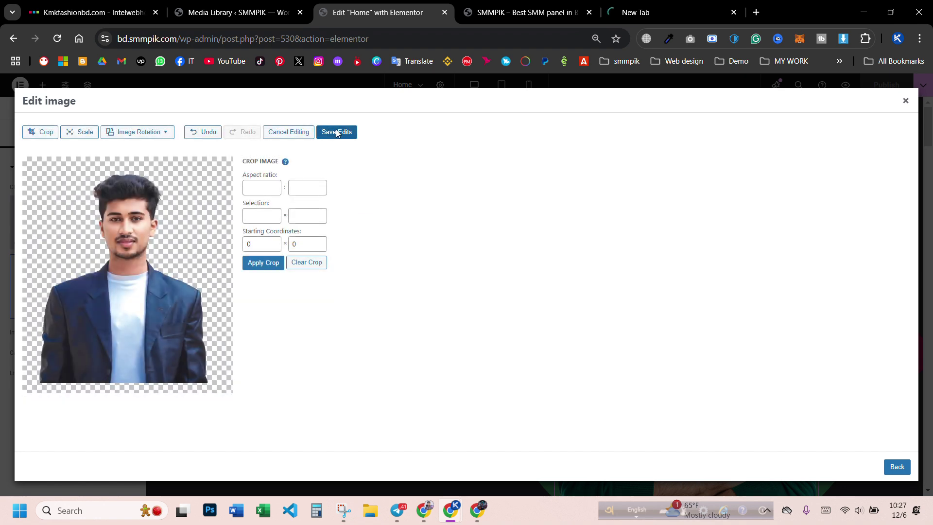
{"action": "left_click", "coordinate": [337, 132]}
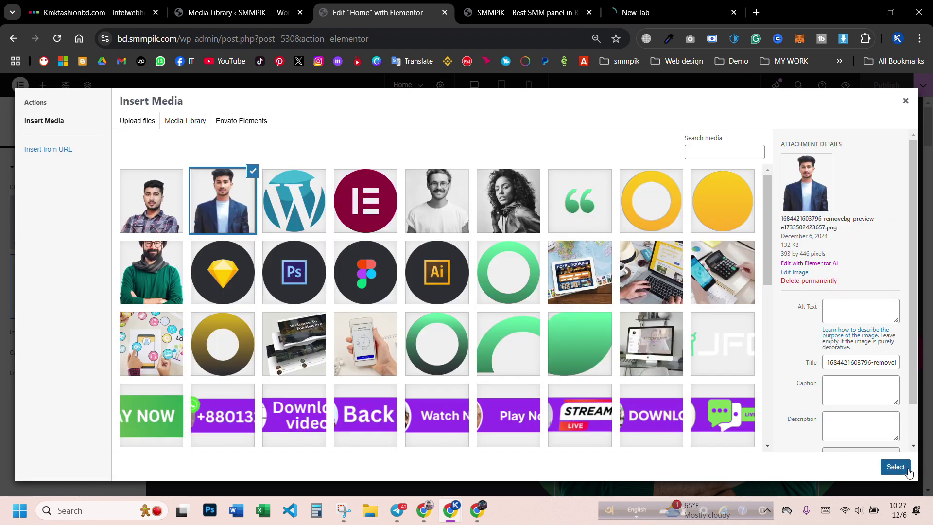
- Insert the cropped blazer photo into the hero and set its Advanced top margin to 2
{"action": "left_click", "coordinate": [896, 467]}
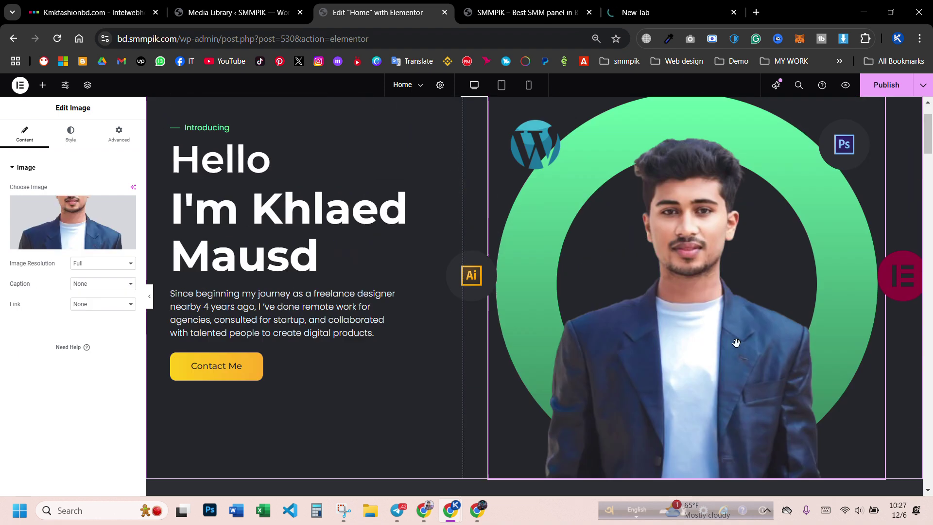
{"action": "scroll", "coordinate": [608, 255], "scroll_direction": "down", "scroll_amount": 1}
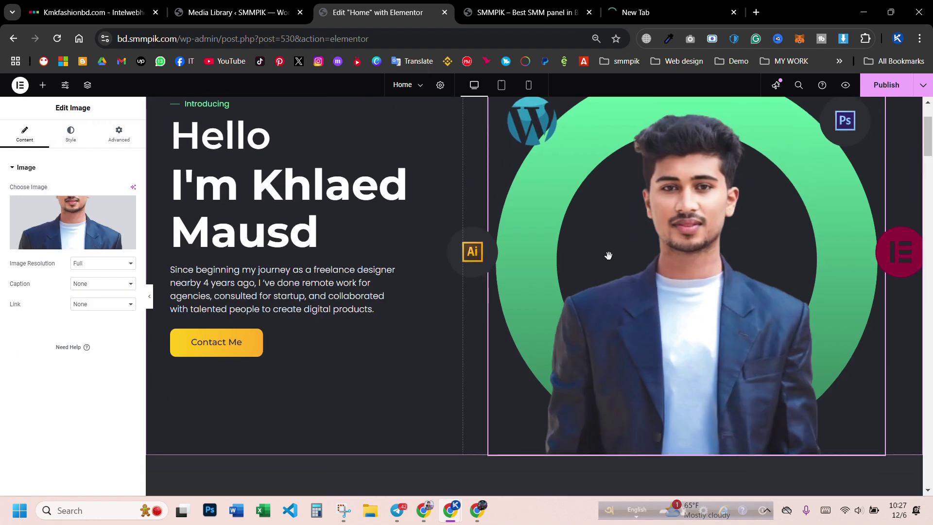
{"action": "scroll", "coordinate": [691, 277], "scroll_direction": "up", "scroll_amount": 1}
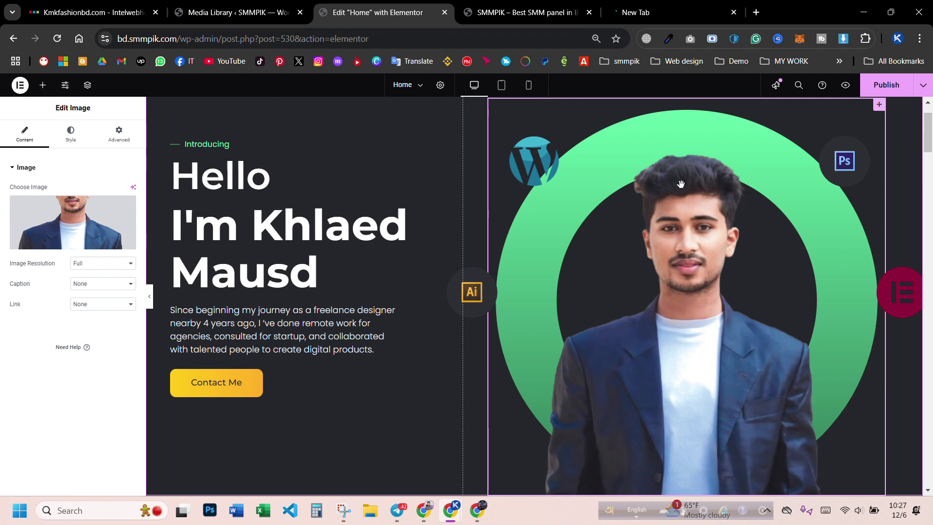
{"action": "left_click", "coordinate": [118, 136]}
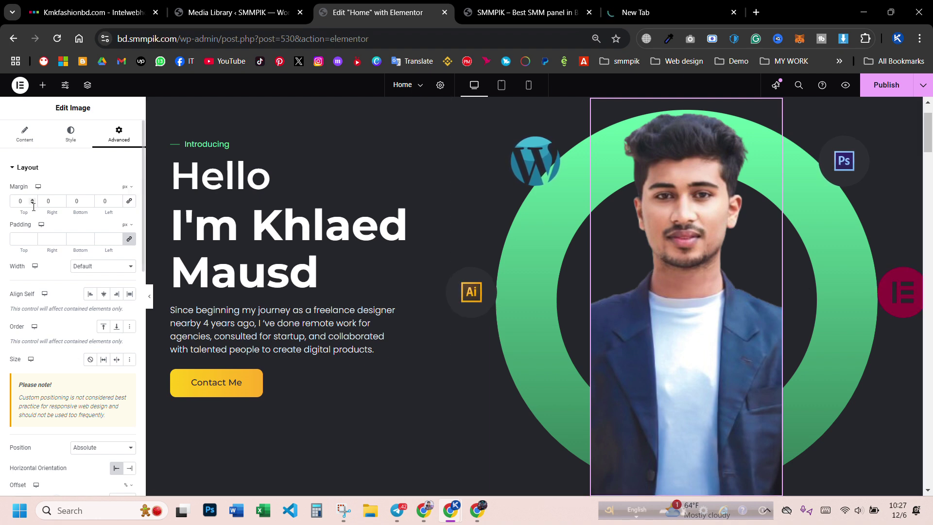
{"action": "type", "text": "2"}
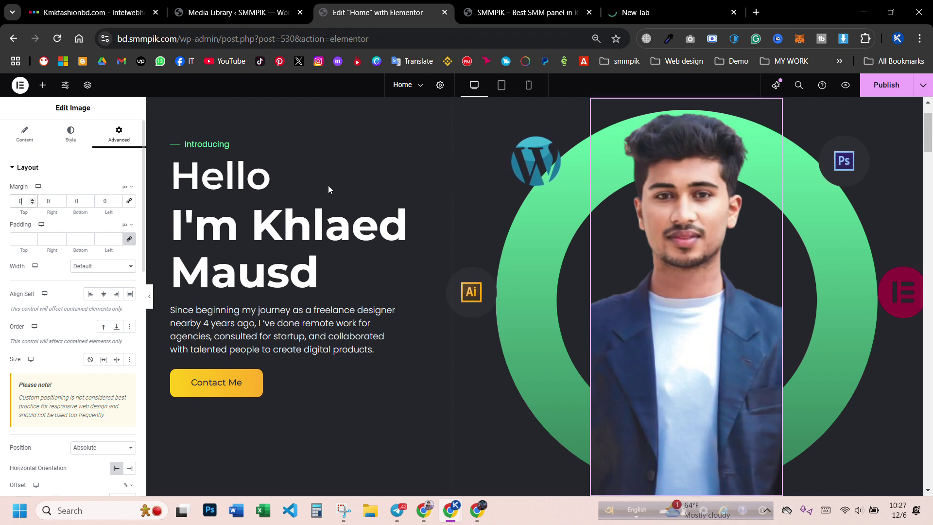
{"action": "scroll", "coordinate": [328, 190], "scroll_direction": "up", "scroll_amount": 2}
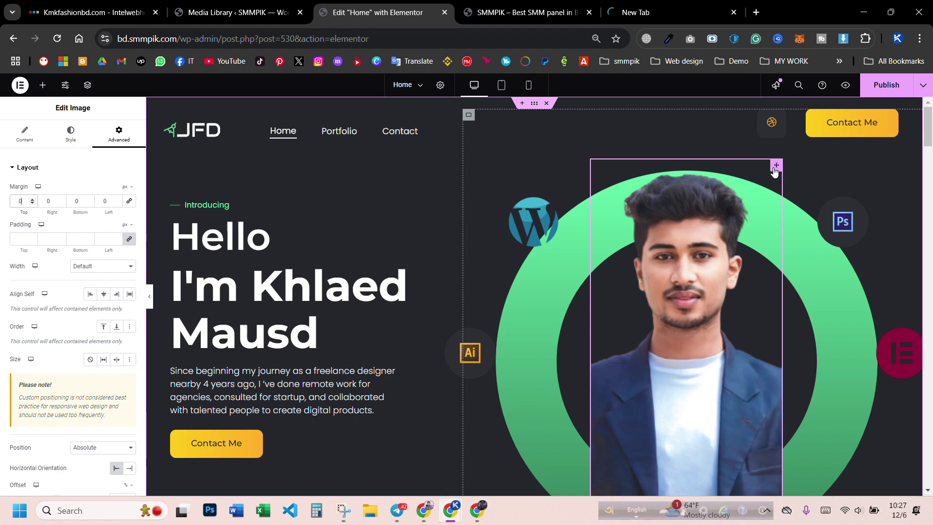
{"action": "left_click", "coordinate": [34, 139]}
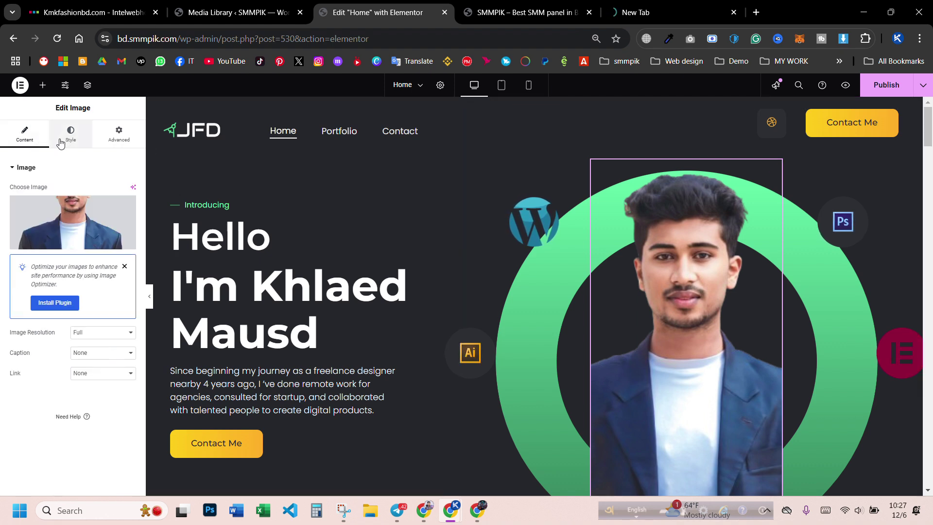
- Try Max Width 100% and about 853 px width, then undo the width change and photo swap
{"action": "left_click", "coordinate": [61, 144]}
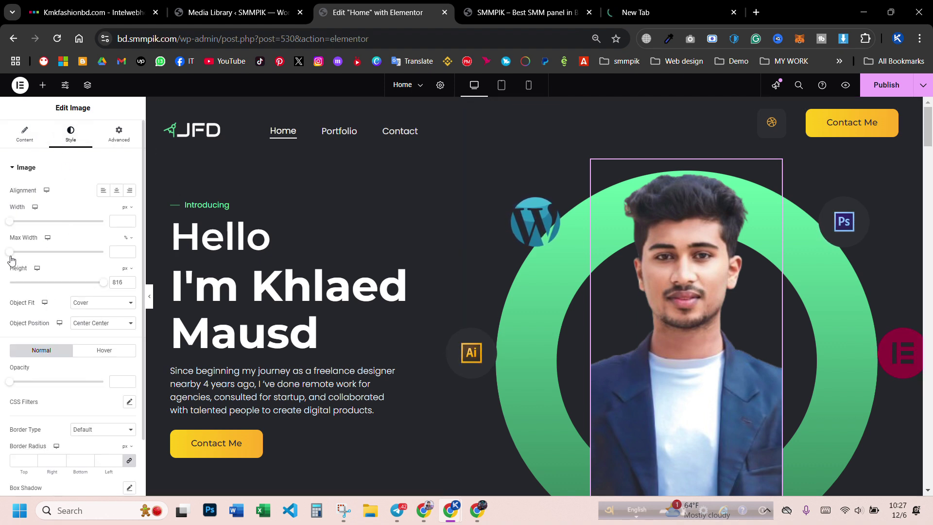
{"action": "left_click_drag", "start_coordinate": [11, 256], "coordinate": [112, 294]}
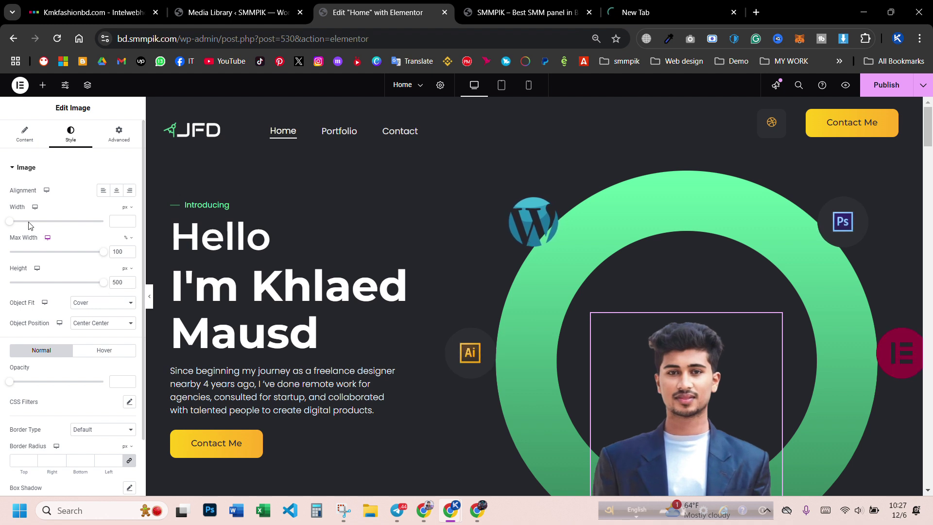
{"action": "left_click_drag", "start_coordinate": [28, 227], "coordinate": [95, 240]}
{"action": "scroll", "coordinate": [627, 270], "scroll_direction": "down", "scroll_amount": 2}
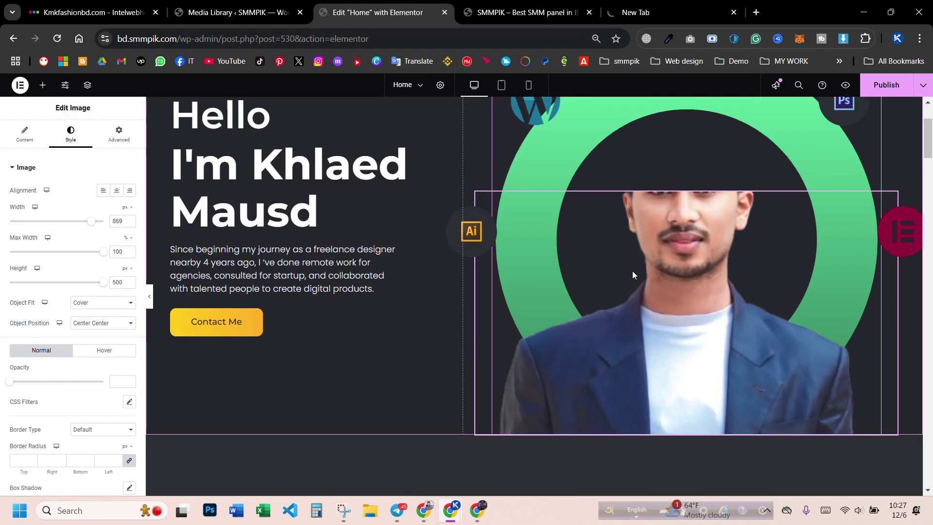
{"action": "key", "text": "ctrl+z"}
{"action": "key", "text": "ctrl+z"}
{"action": "scroll", "coordinate": [678, 276], "scroll_direction": "up", "scroll_amount": 2}
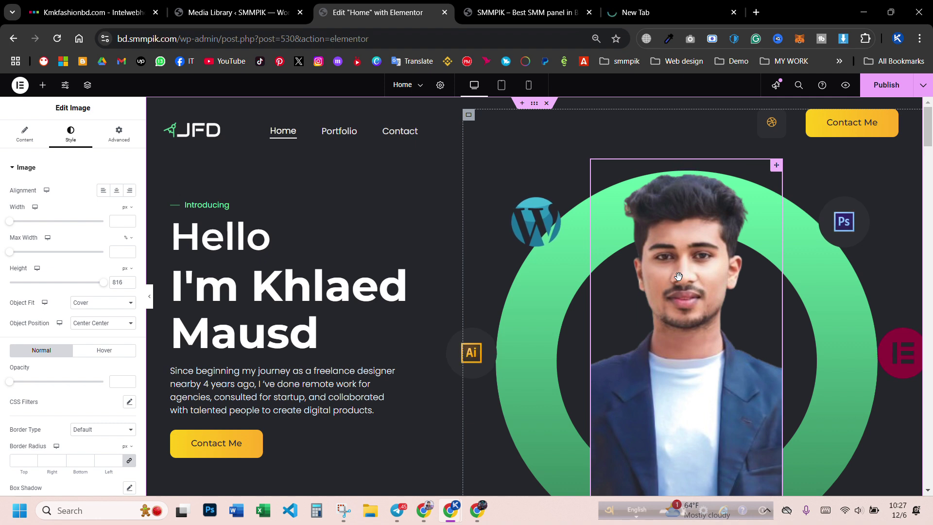
{"action": "key", "text": "ctrl+z"}
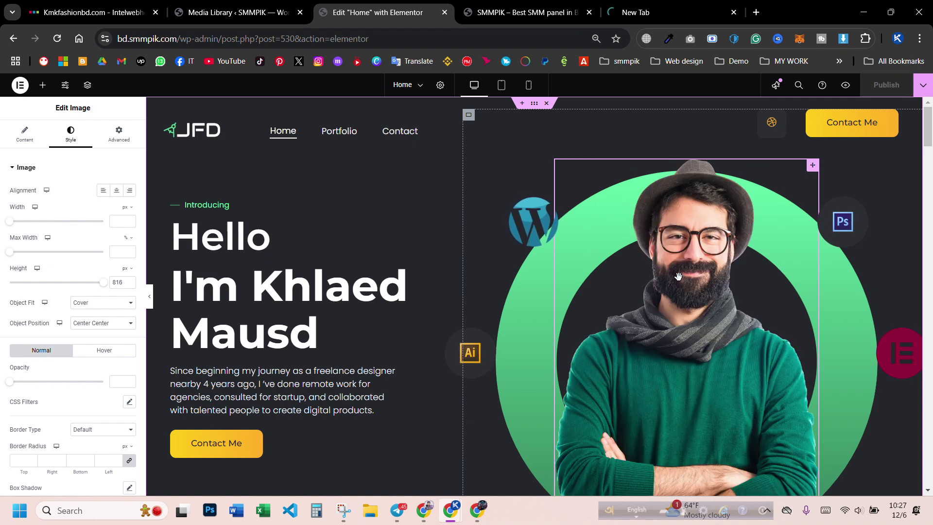
- Pick the cropped blazer photo in the media library for the hero image
{"action": "left_click", "coordinate": [23, 135]}
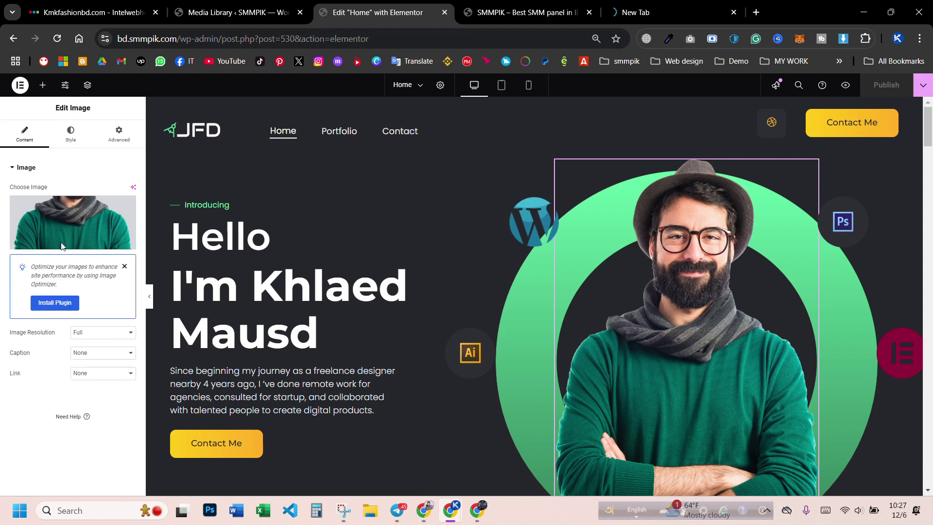
{"action": "left_click", "coordinate": [56, 228]}
{"action": "left_click", "coordinate": [216, 195]}
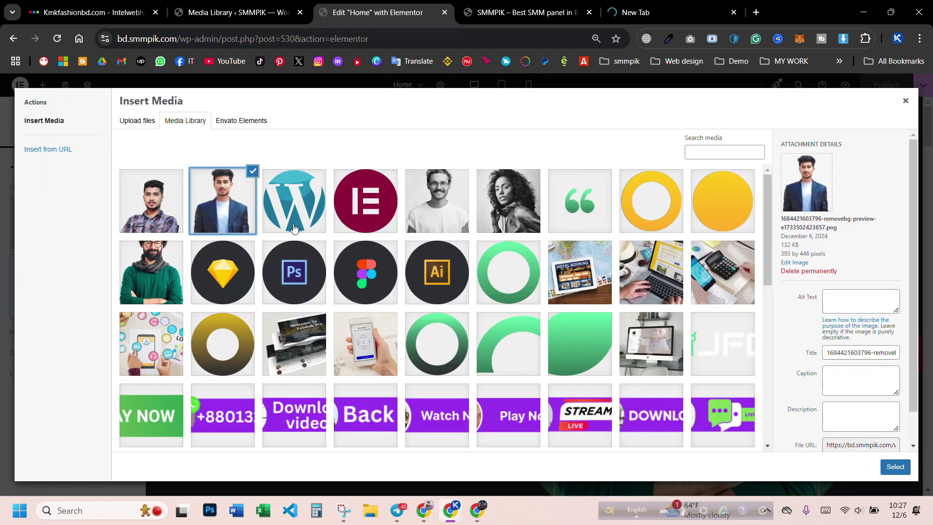
- Insert the cropped blazer photo into the hero, then undo the replacement
{"action": "left_click", "coordinate": [895, 466]}
{"action": "scroll", "coordinate": [785, 354], "scroll_direction": "down", "scroll_amount": 3}
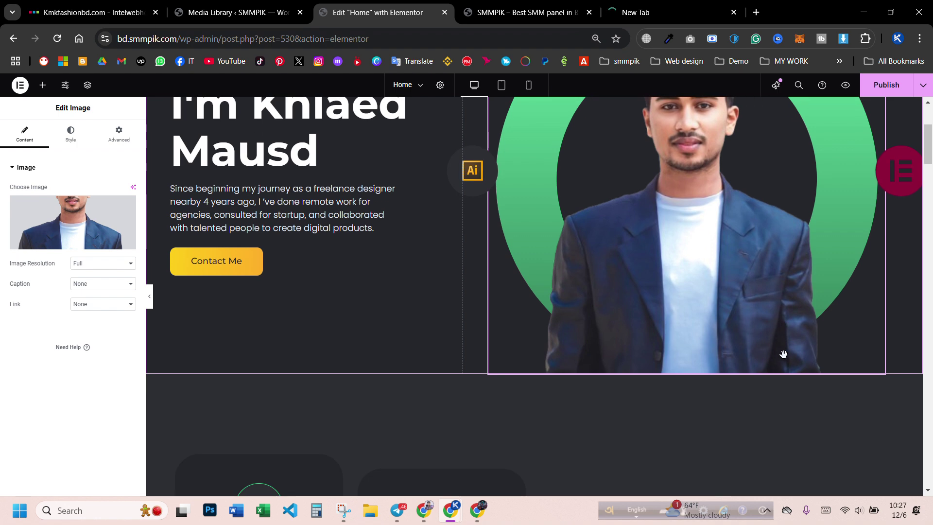
{"action": "scroll", "coordinate": [783, 353], "scroll_direction": "up", "scroll_amount": 2}
{"action": "scroll", "coordinate": [756, 333], "scroll_direction": "up", "scroll_amount": 2}
{"action": "scroll", "coordinate": [756, 336], "scroll_direction": "down", "scroll_amount": 3}
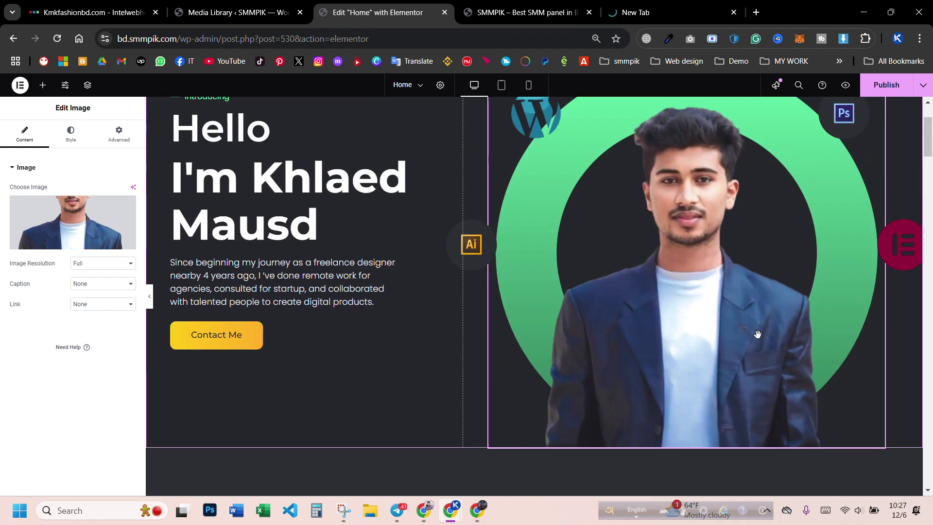
{"action": "scroll", "coordinate": [757, 339], "scroll_direction": "up", "scroll_amount": 1}
{"action": "scroll", "coordinate": [757, 339], "scroll_direction": "up", "scroll_amount": 1}
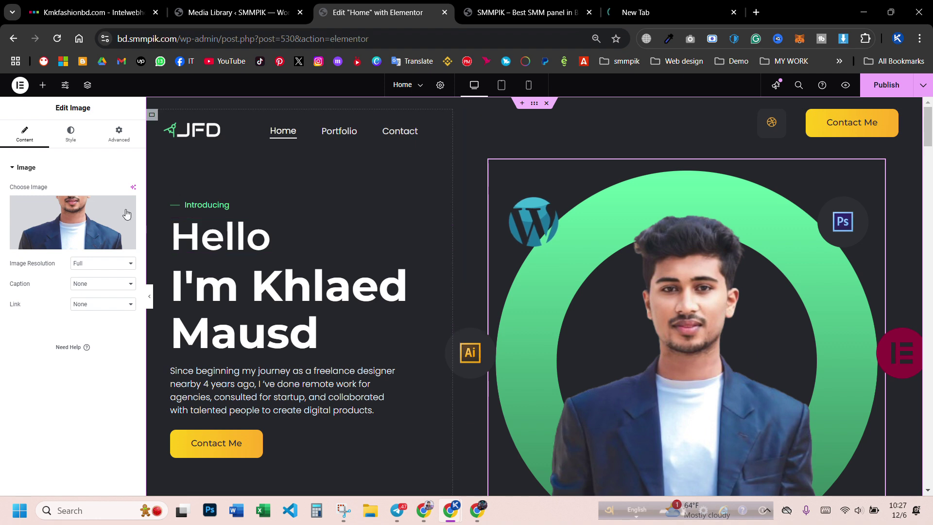
{"action": "left_click", "coordinate": [118, 134]}
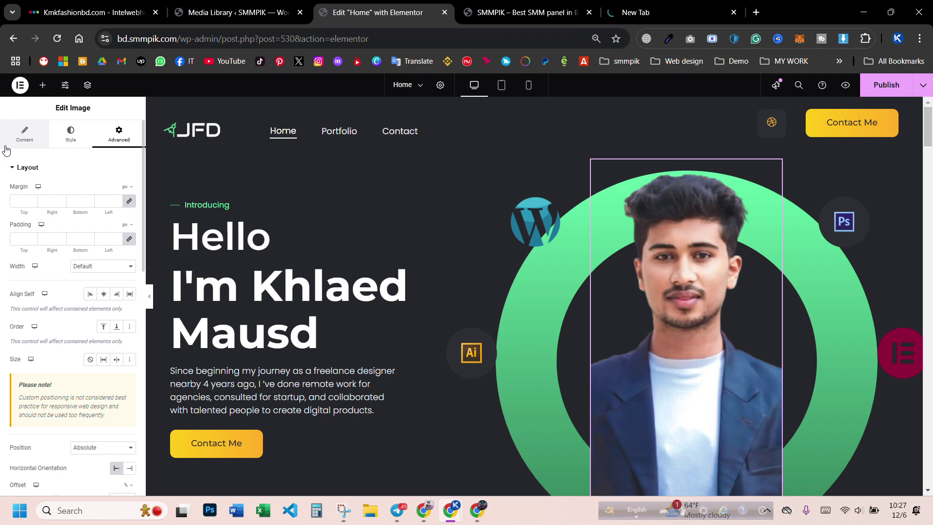
{"action": "key", "text": "ctrl+z"}
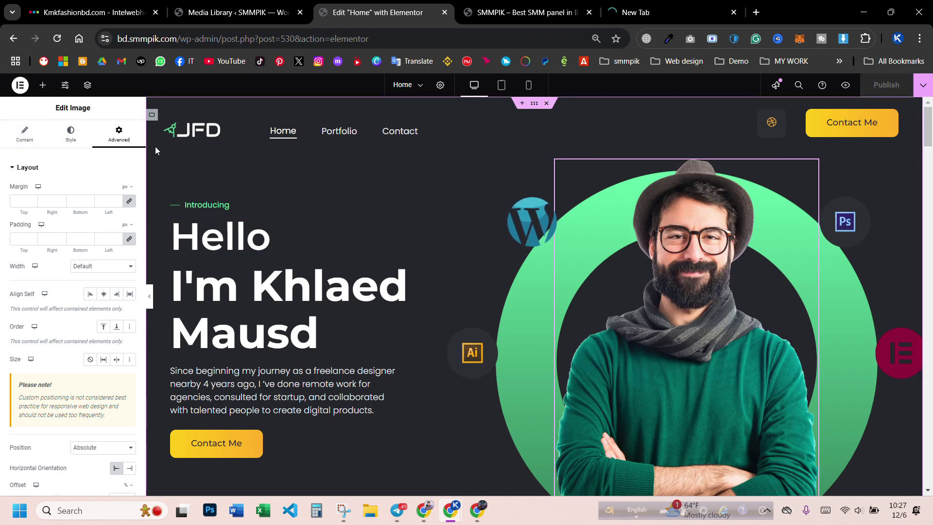
- Reinsert the blue-blazer portrait, widen it within the green ring, then undo both changes
{"action": "left_click", "coordinate": [24, 134]}
{"action": "left_click", "coordinate": [41, 226]}
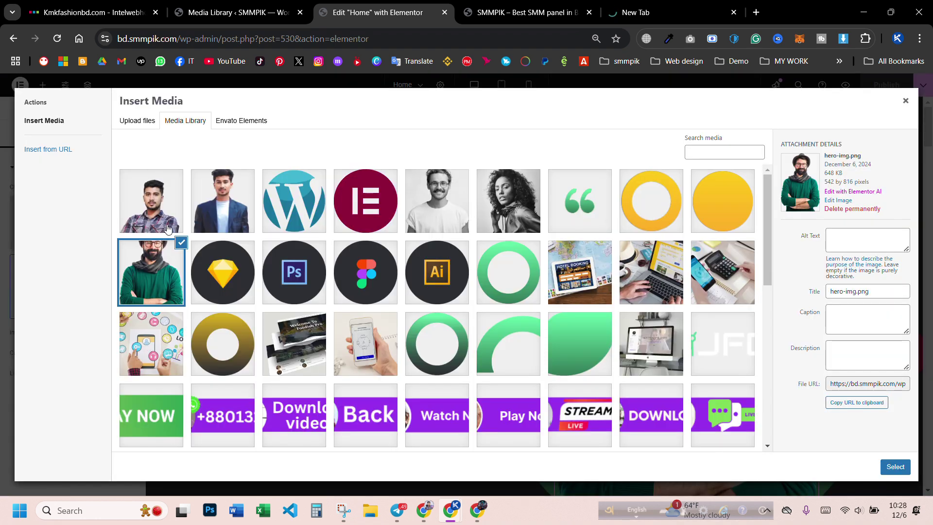
{"action": "left_click", "coordinate": [199, 207]}
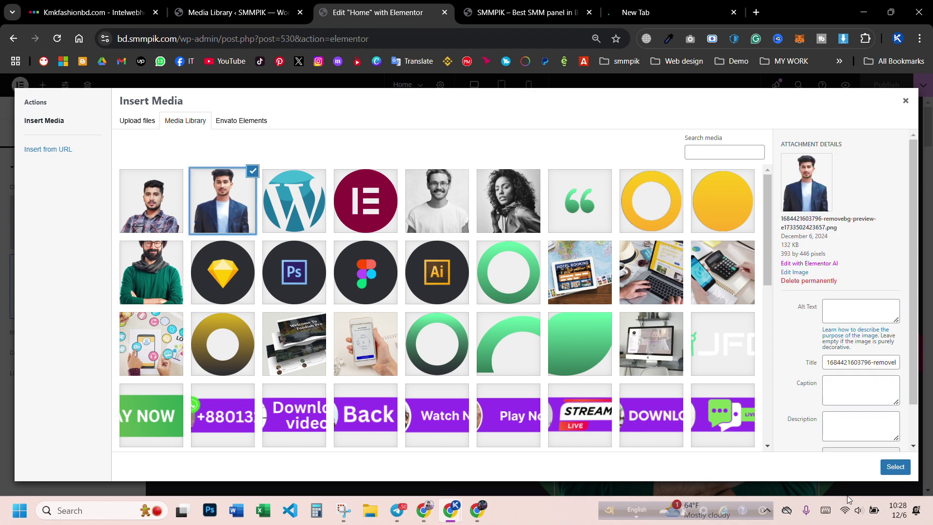
{"action": "left_click", "coordinate": [894, 467]}
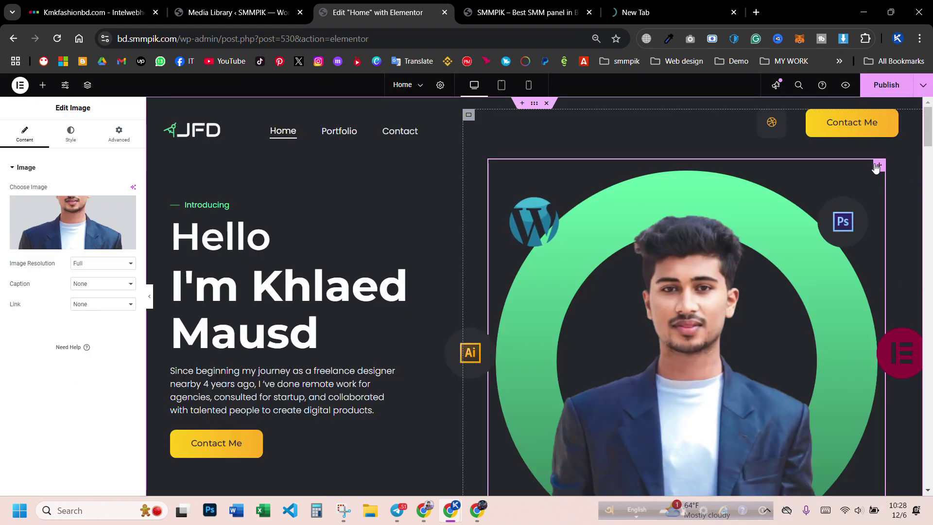
{"action": "scroll", "coordinate": [784, 287], "scroll_direction": "down", "scroll_amount": 1}
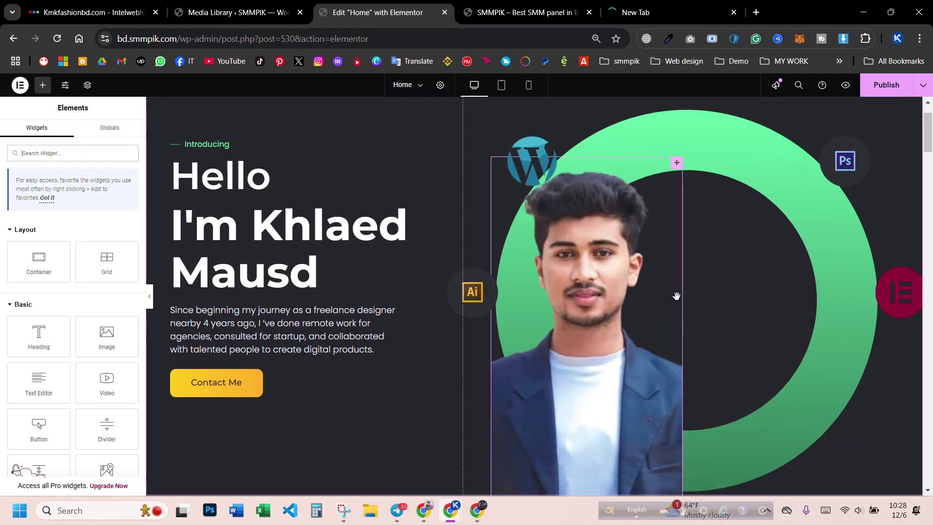
{"action": "left_click_drag", "start_coordinate": [682, 296], "coordinate": [832, 291]}
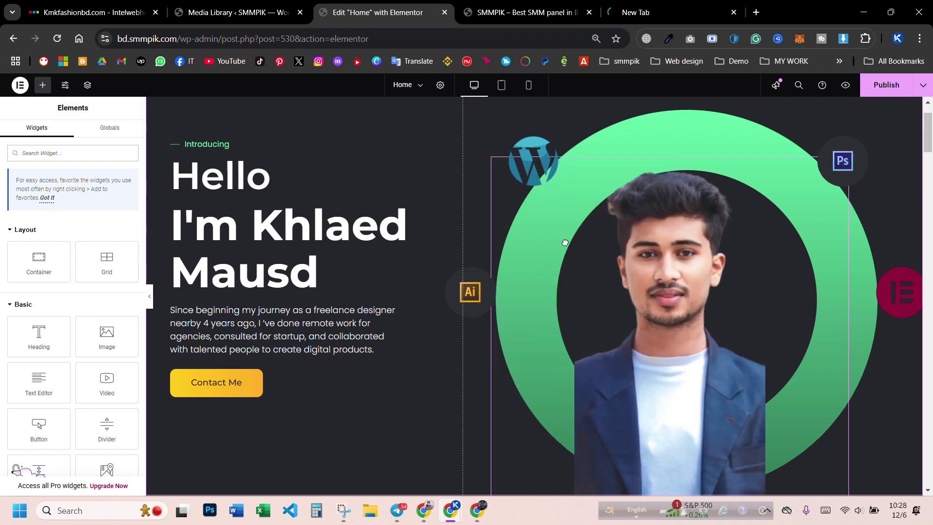
{"action": "key", "text": "ctrl+z"}
{"action": "key", "text": "ctrl+z"}
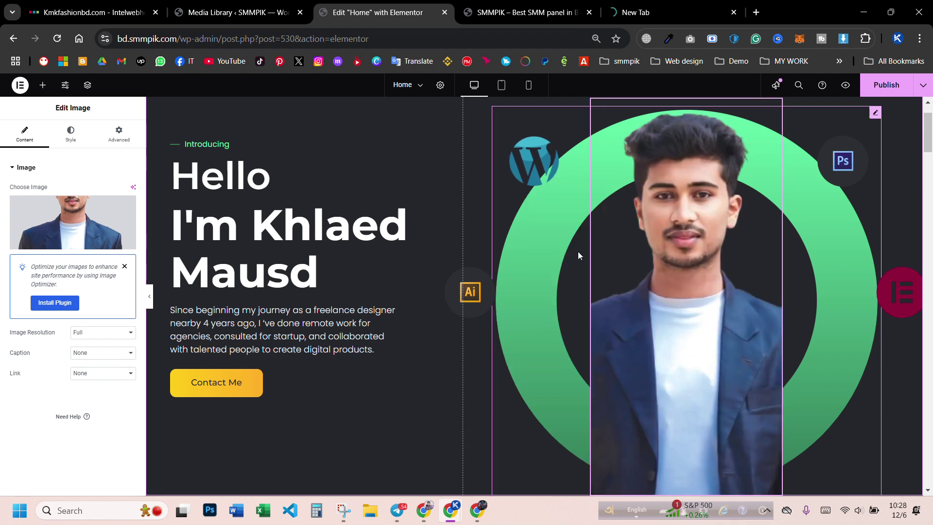
{"action": "key", "text": "ctrl+z"}
{"action": "left_click", "coordinate": [73, 229]}
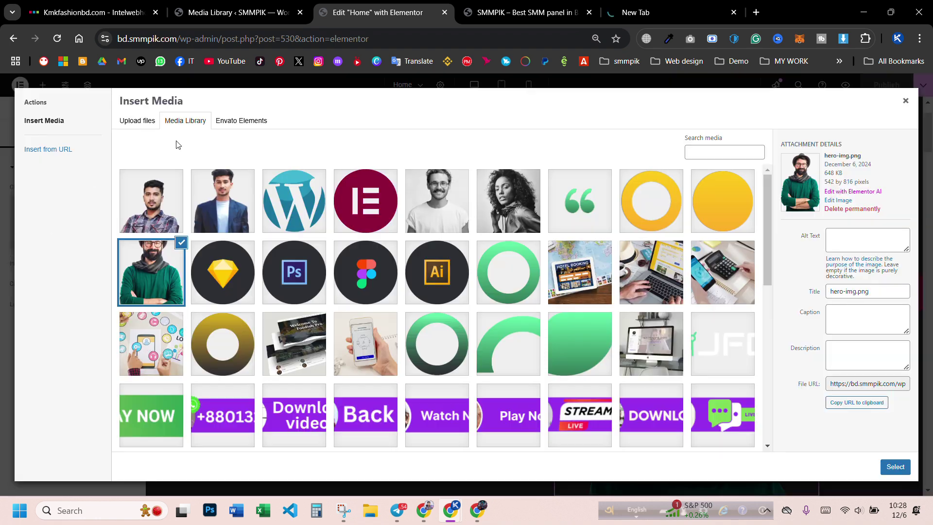
- Insert the plaid-shirt portrait into the hero, select the WordPress badge, and publish the page
{"action": "left_click", "coordinate": [223, 201]}
{"action": "left_click", "coordinate": [893, 466]}
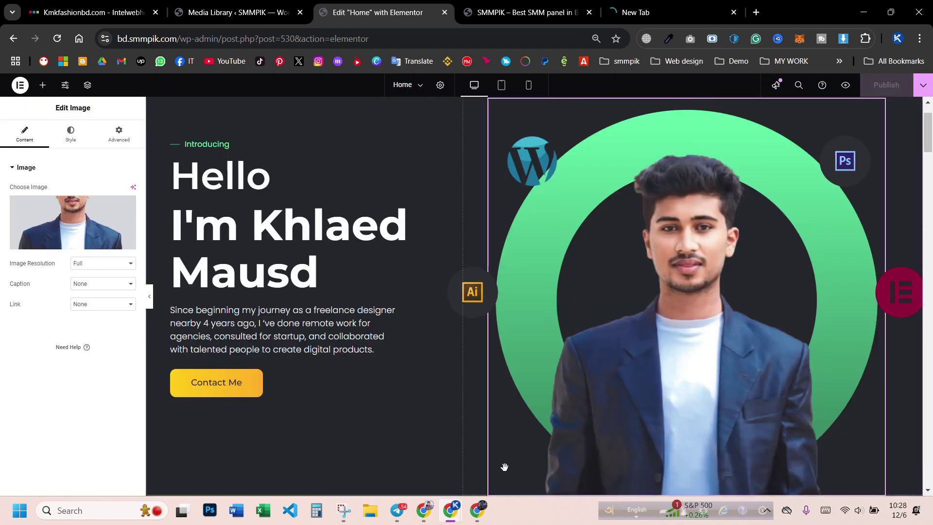
{"action": "scroll", "coordinate": [700, 283], "scroll_direction": "down", "scroll_amount": 3}
{"action": "scroll", "coordinate": [728, 319], "scroll_direction": "up", "scroll_amount": 4}
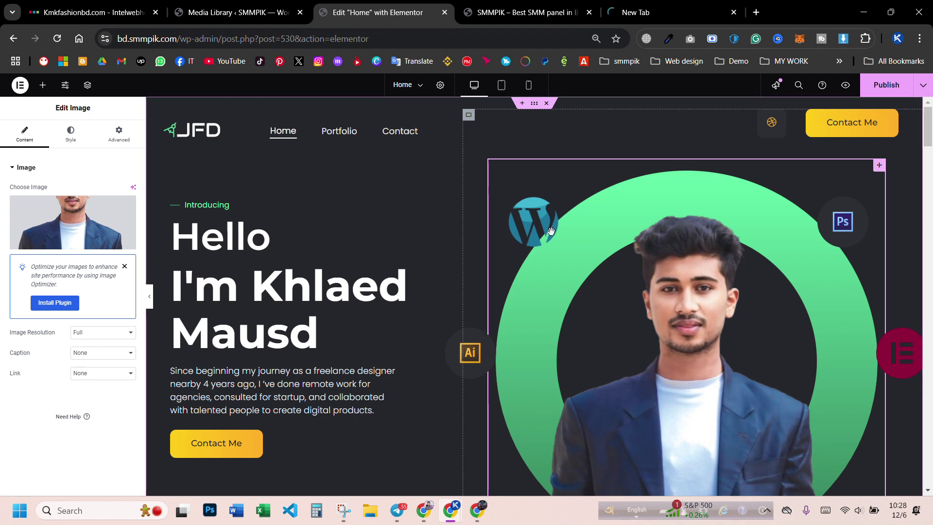
{"action": "left_click", "coordinate": [549, 227]}
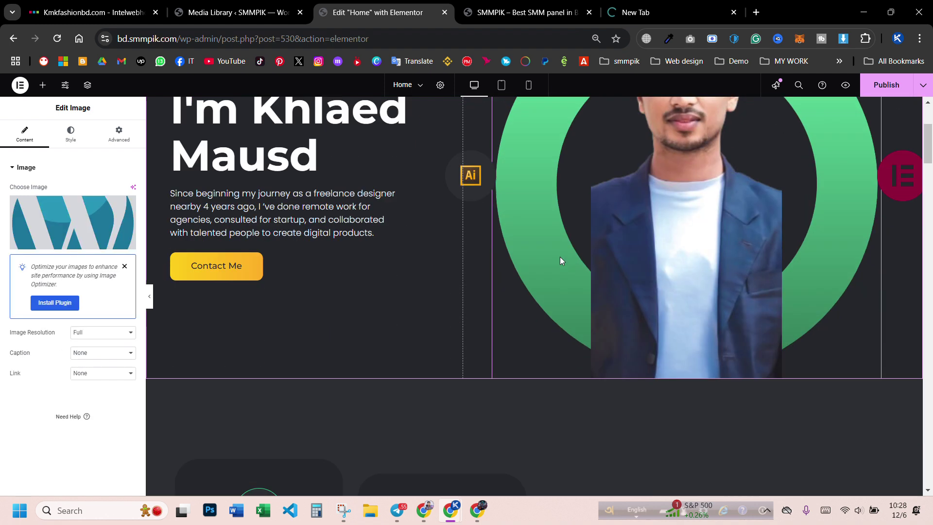
{"action": "scroll", "coordinate": [556, 242], "scroll_direction": "down", "scroll_amount": 3}
{"action": "left_click", "coordinate": [897, 90]}
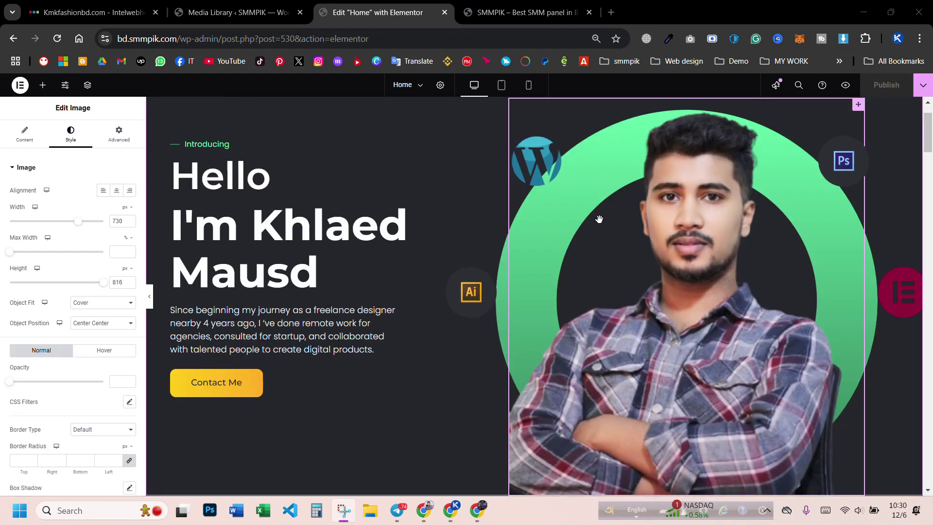
- Set the hero portrait's width to 720 px inside the green ring
{"action": "scroll", "coordinate": [631, 252], "scroll_direction": "down", "scroll_amount": 1}
{"action": "scroll", "coordinate": [643, 256], "scroll_direction": "up", "scroll_amount": 1}
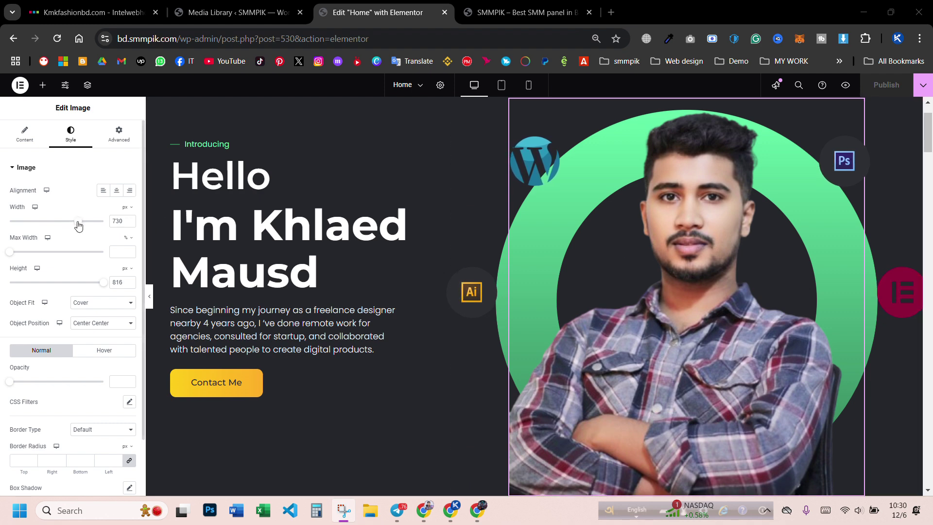
{"action": "mouse_move", "coordinate": [78, 224]}
{"action": "left_mouse_down"}
{"action": "mouse_move", "coordinate": [68, 226]}
{"action": "mouse_move", "coordinate": [111, 227]}
{"action": "mouse_move", "coordinate": [78, 242]}
{"action": "left_mouse_up"}
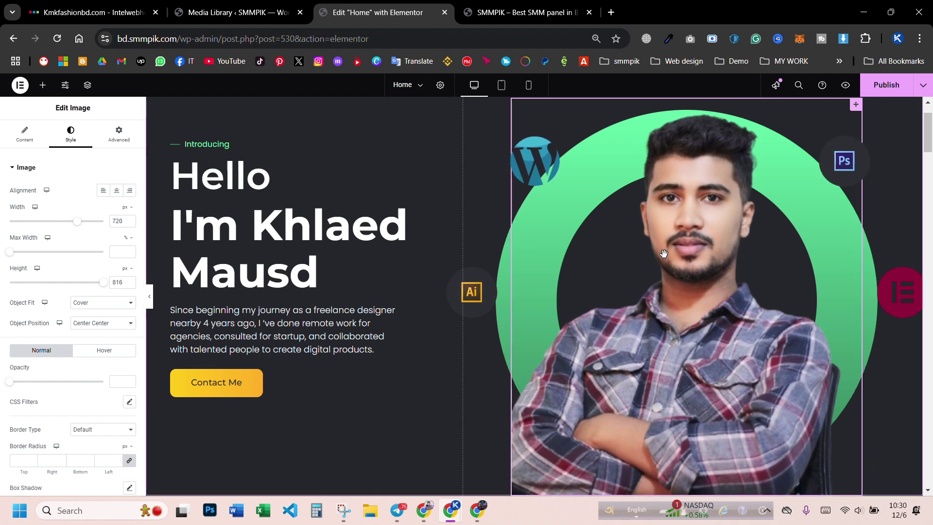
{"action": "scroll", "coordinate": [885, 118], "scroll_direction": "down", "scroll_amount": 1}
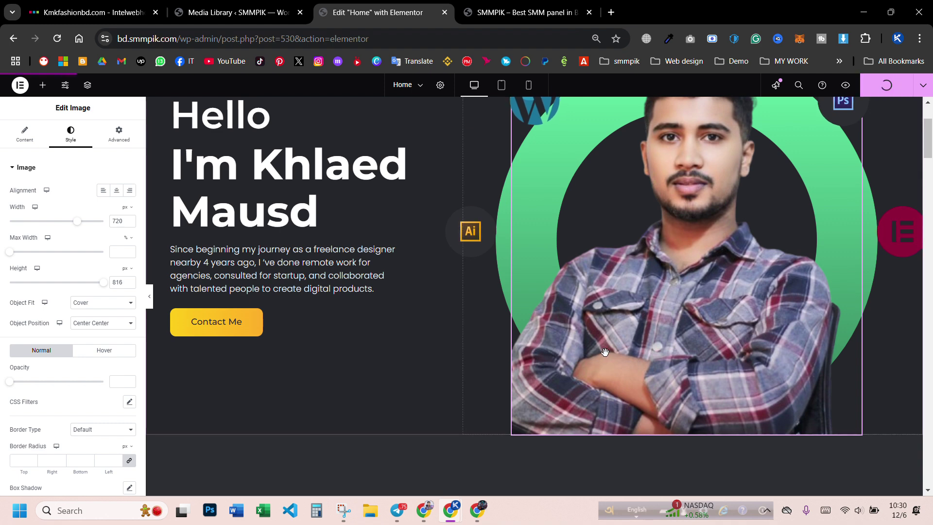
- Publish the Home page with the 720 px plaid-shirt hero and check it in the preview tab
{"action": "left_click", "coordinate": [845, 85]}
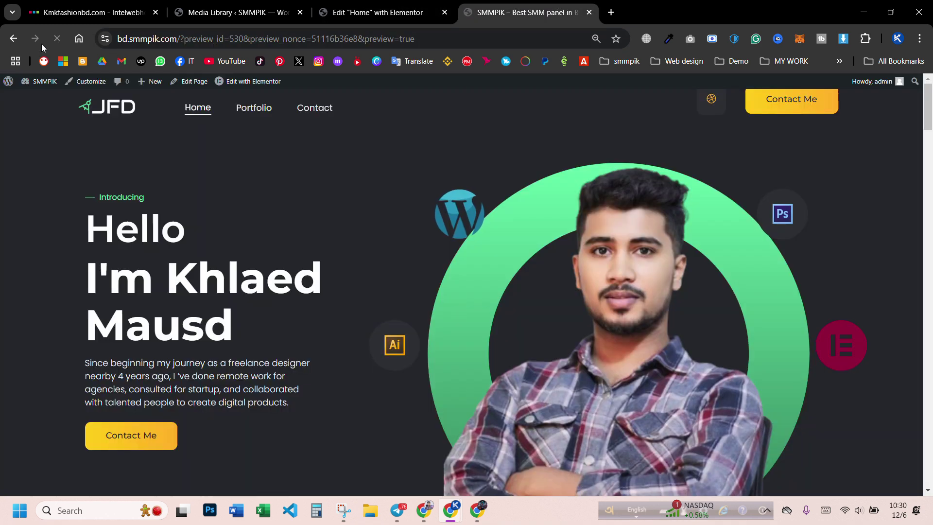
{"action": "scroll", "coordinate": [583, 248], "scroll_direction": "down", "scroll_amount": 3}
{"action": "scroll", "coordinate": [612, 263], "scroll_direction": "up", "scroll_amount": 3}
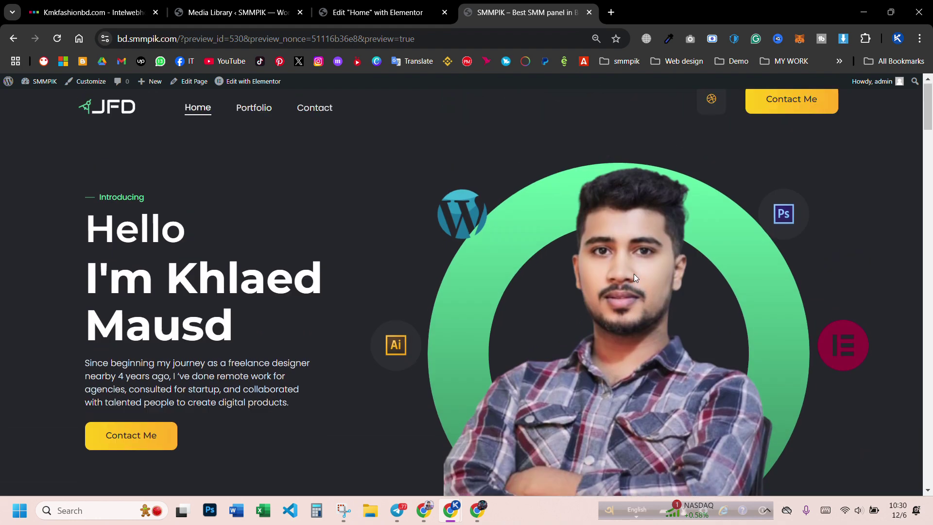
{"action": "scroll", "coordinate": [633, 273], "scroll_direction": "down", "scroll_amount": 3}
{"action": "scroll", "coordinate": [564, 367], "scroll_direction": "up", "scroll_amount": 3}
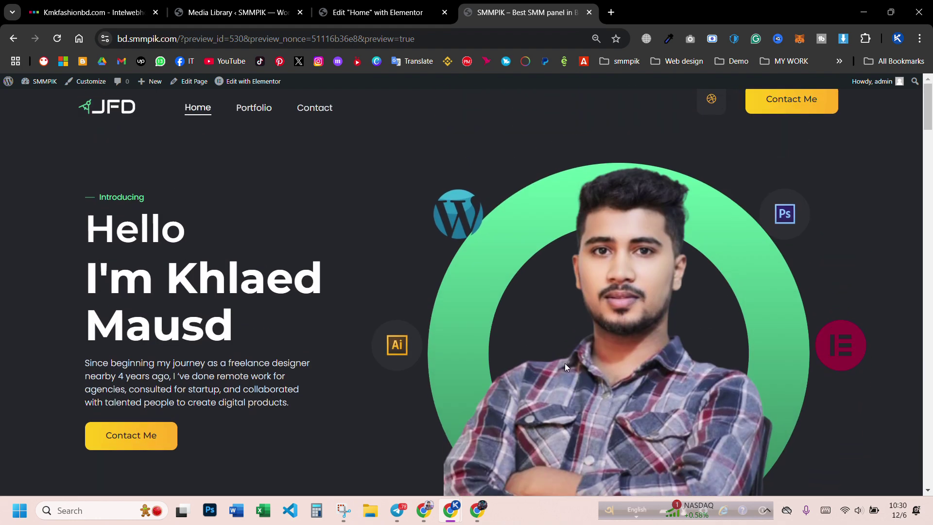
{"action": "left_click", "coordinate": [369, 13]}
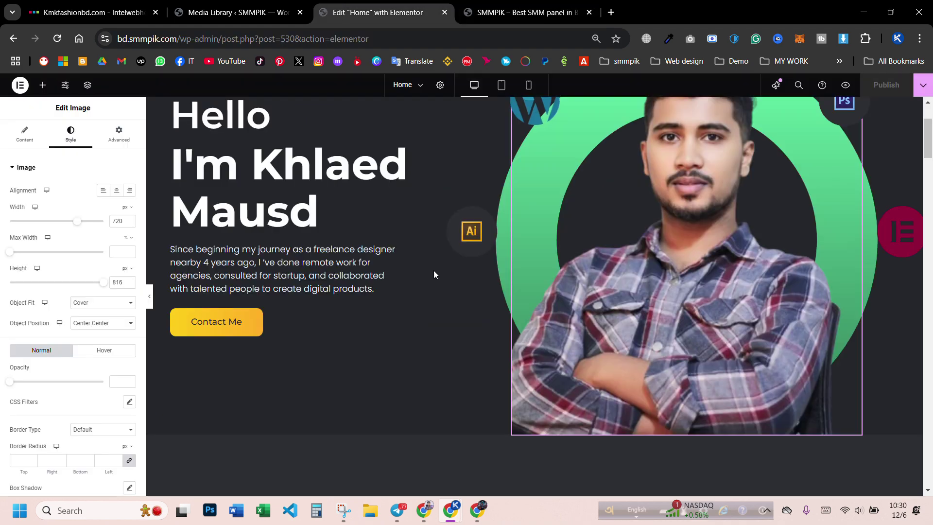
- Scroll to the four design-service skill cards and select the App Mockup icon box
{"action": "scroll", "coordinate": [461, 306], "scroll_direction": "down", "scroll_amount": 6}
{"action": "scroll", "coordinate": [499, 343], "scroll_direction": "down", "scroll_amount": 3}
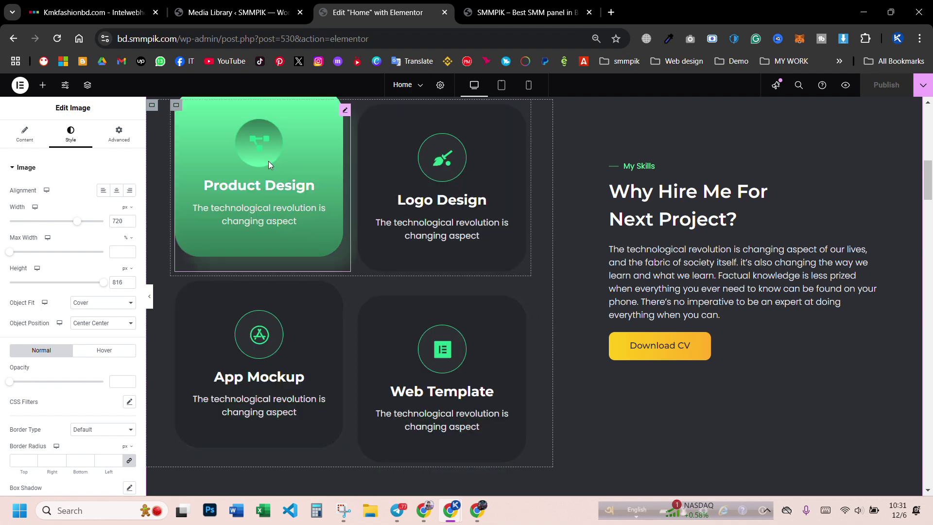
{"action": "left_click", "coordinate": [270, 165]}
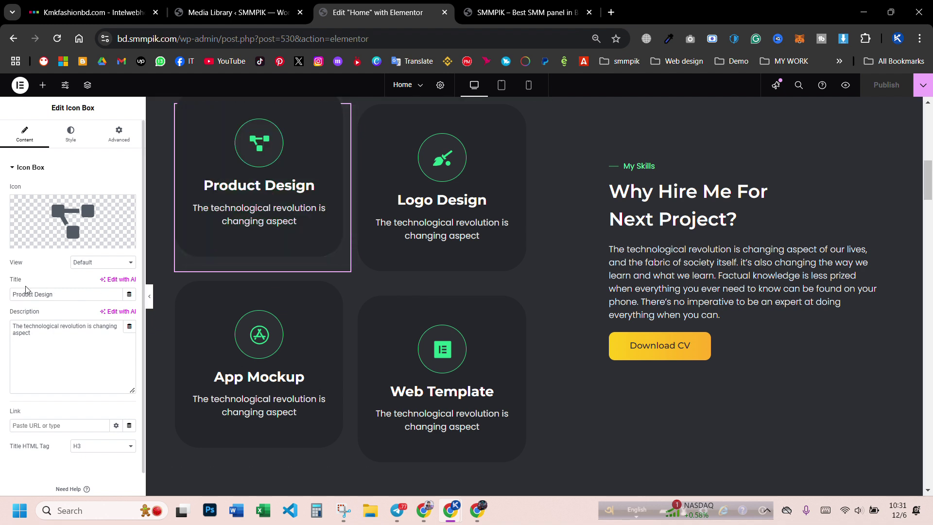
{"action": "left_click", "coordinate": [439, 202]}
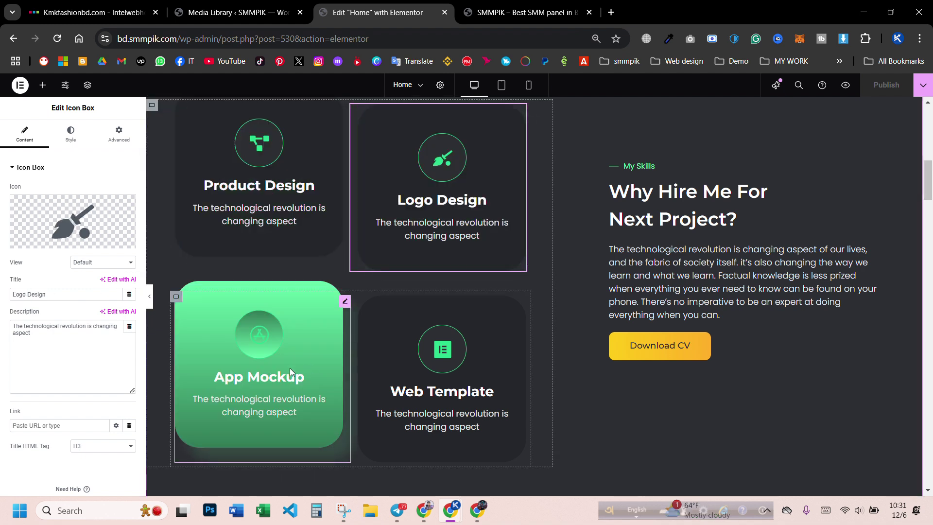
{"action": "left_click", "coordinate": [290, 368]}
{"action": "left_click", "coordinate": [423, 371]}
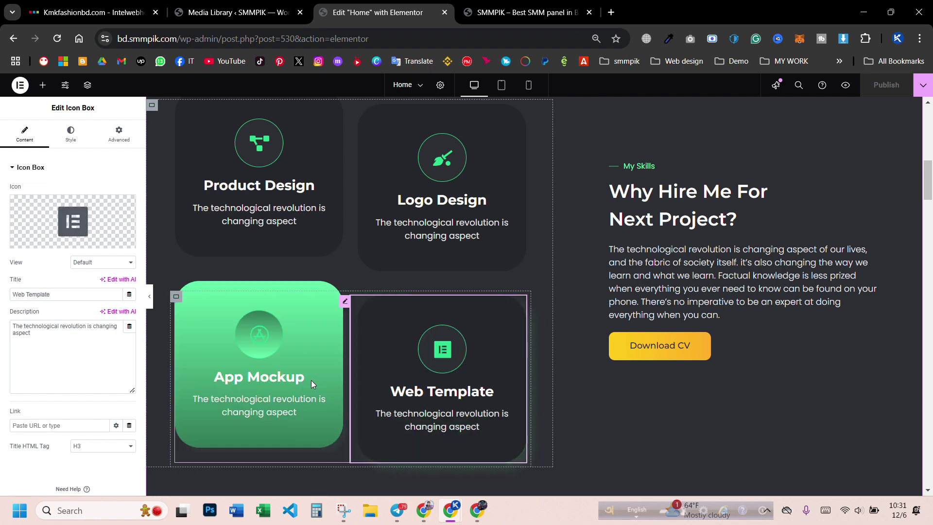
{"action": "left_click", "coordinate": [311, 380]}
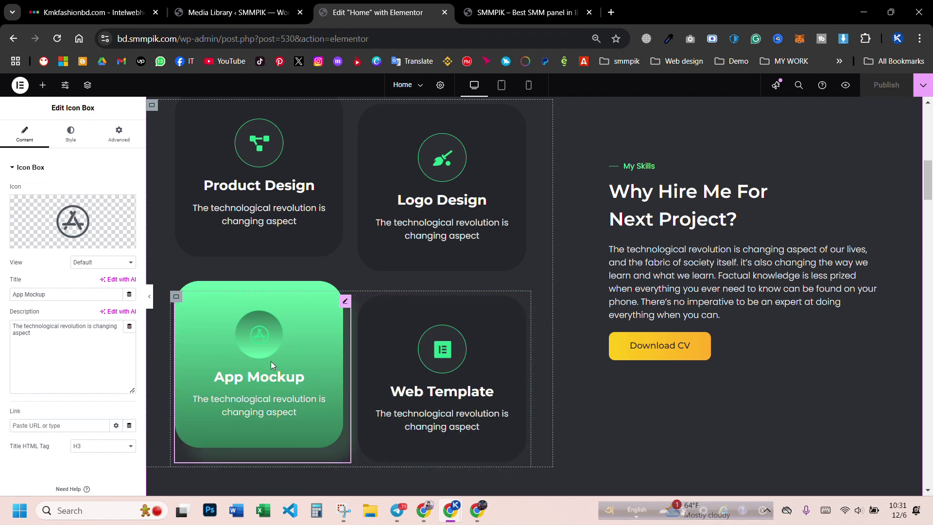
- Retitle the App Mockup card 'Digital marketing' and give it the Digital Ocean icon
{"action": "left_click", "coordinate": [63, 296]}
{"action": "type", "text": "Digital marketing"}
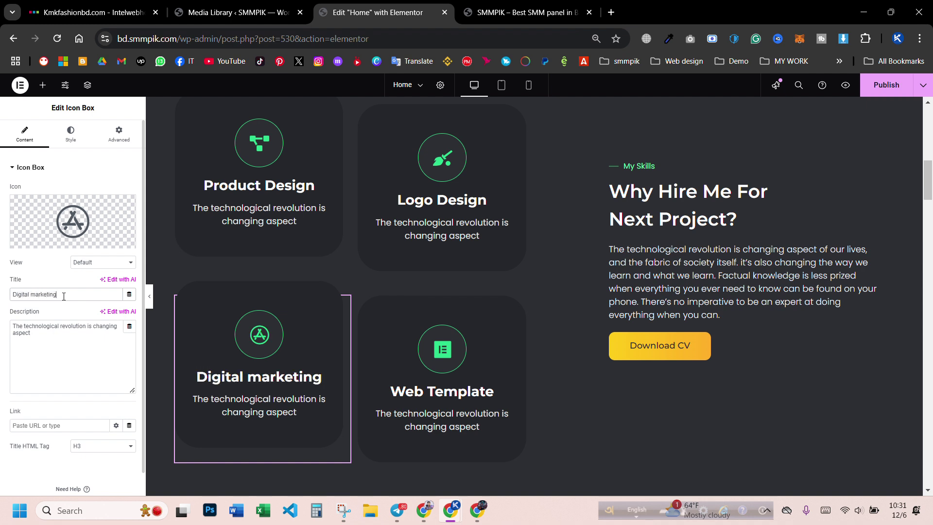
{"action": "left_click", "coordinate": [51, 224]}
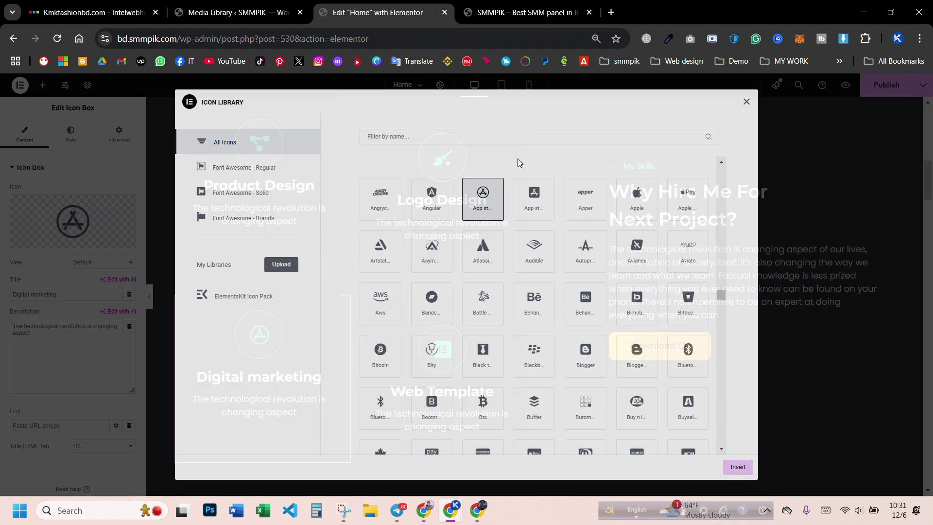
{"action": "type", "text": "Digi"}
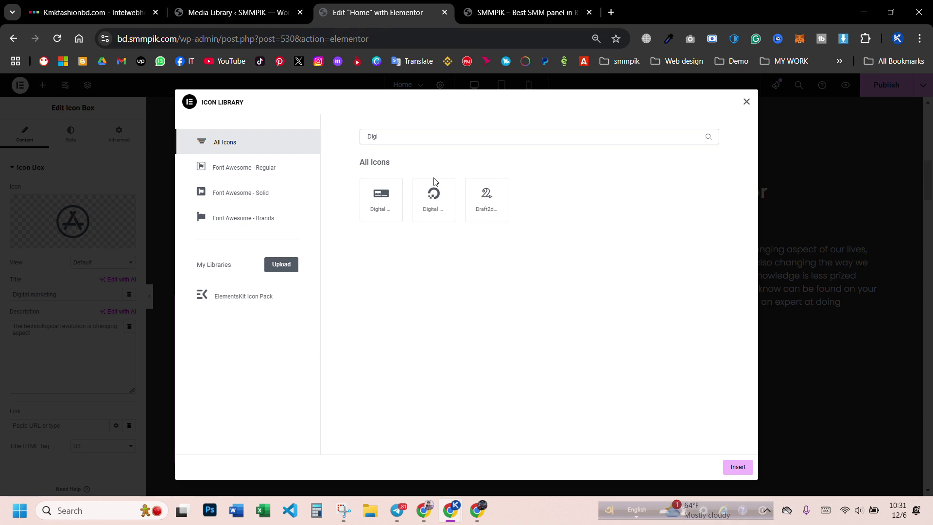
{"action": "left_click", "coordinate": [444, 199]}
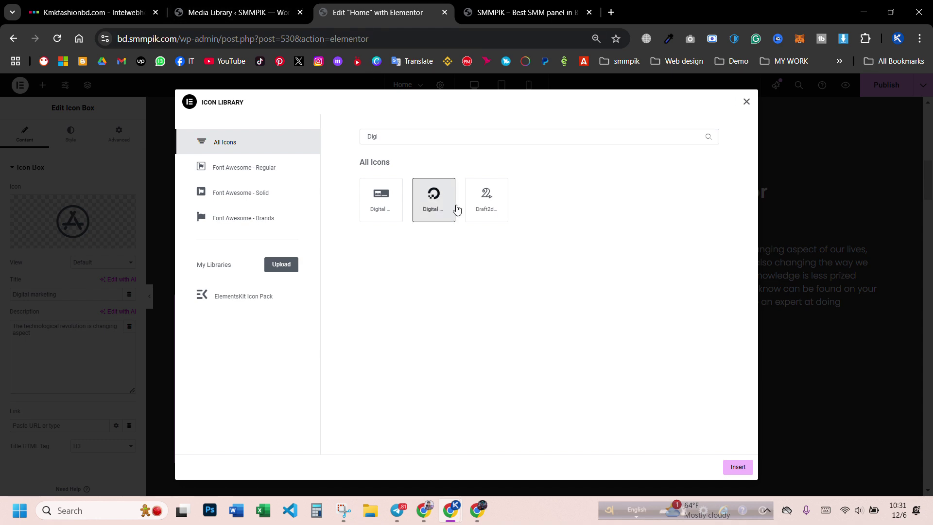
{"action": "left_click", "coordinate": [738, 468]}
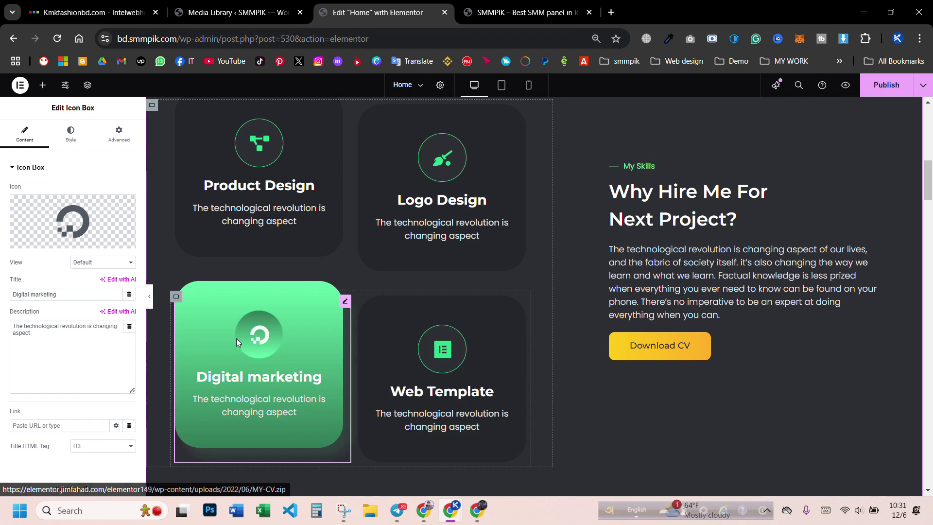
{"action": "scroll", "coordinate": [433, 312], "scroll_direction": "up", "scroll_amount": 5}
{"action": "scroll", "coordinate": [341, 292], "scroll_direction": "down", "scroll_amount": 3}
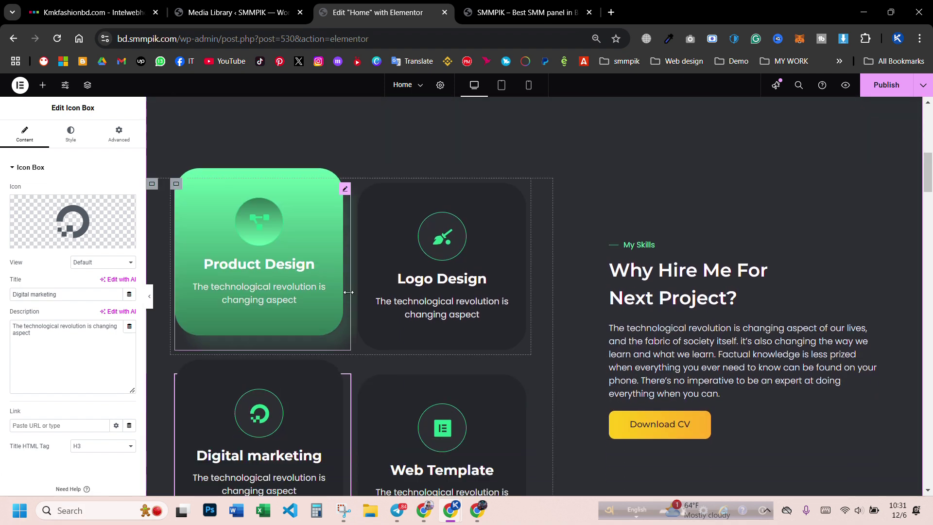
{"action": "scroll", "coordinate": [427, 223], "scroll_direction": "up", "scroll_amount": 4}
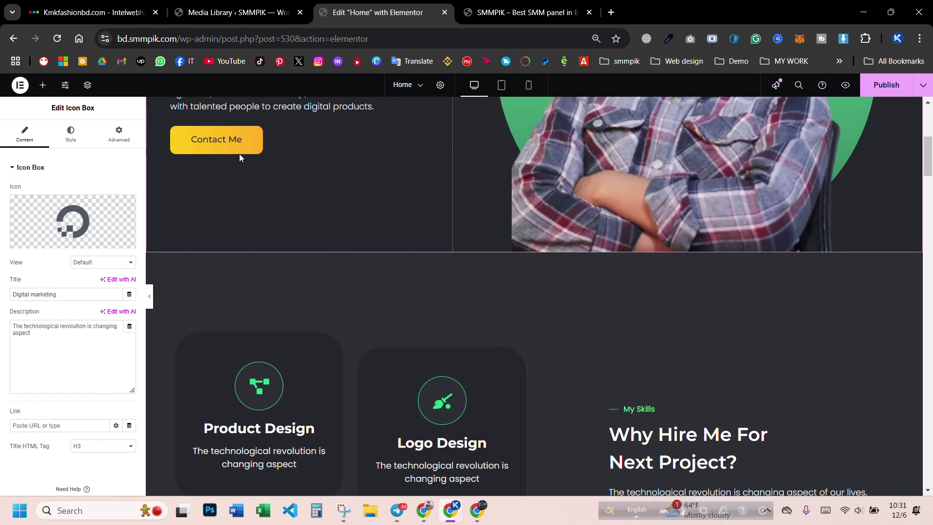
{"action": "left_click", "coordinate": [418, 367]}
{"action": "scroll", "coordinate": [486, 340], "scroll_direction": "down", "scroll_amount": 3}
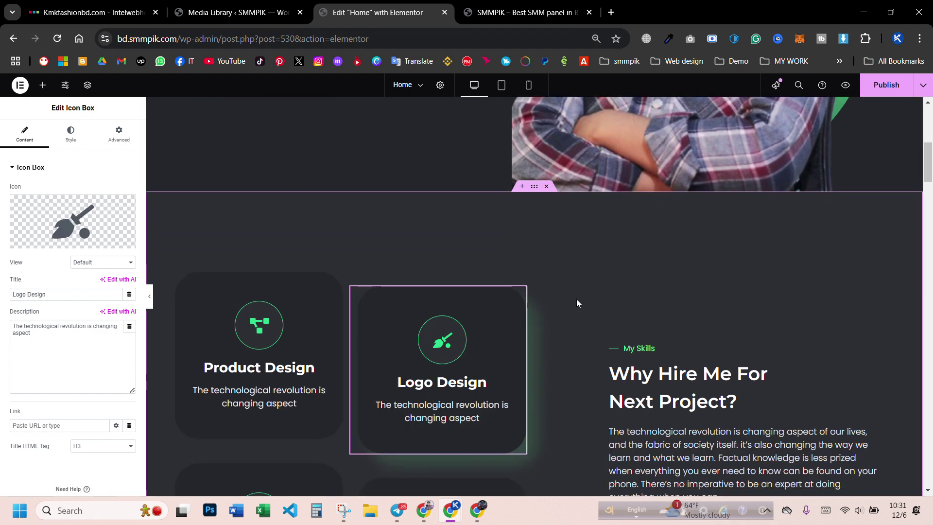
{"action": "scroll", "coordinate": [323, 243], "scroll_direction": "up", "scroll_amount": 3}
{"action": "scroll", "coordinate": [324, 245], "scroll_direction": "down", "scroll_amount": 4}
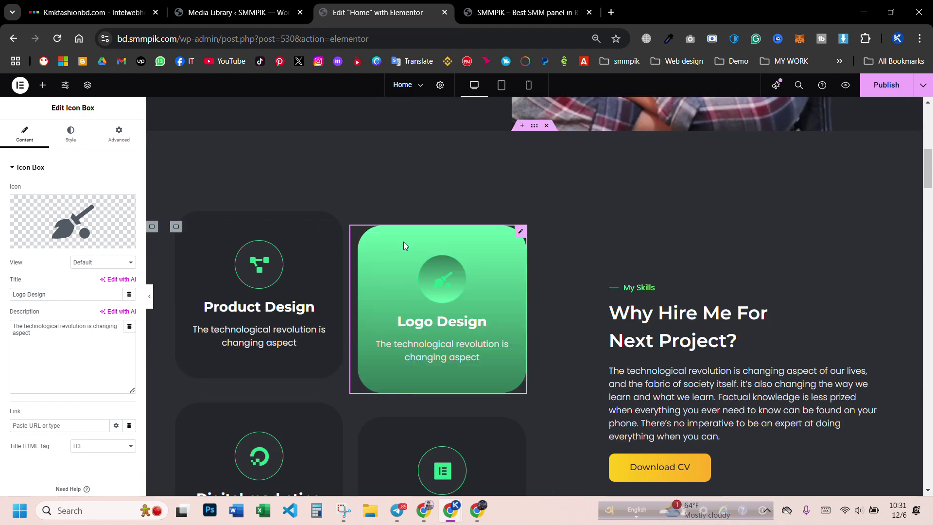
{"action": "scroll", "coordinate": [403, 281], "scroll_direction": "down", "scroll_amount": 2}
{"action": "left_click", "coordinate": [266, 339]}
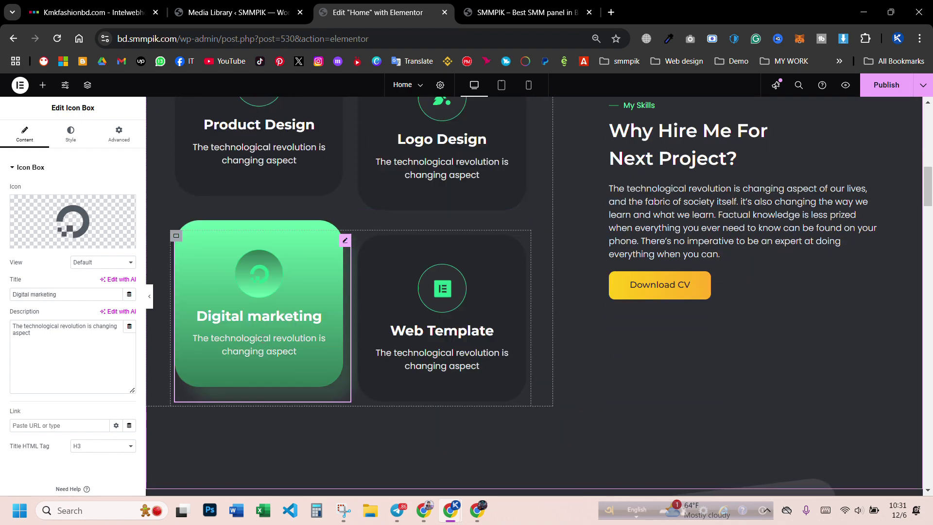
{"action": "left_click_drag", "start_coordinate": [38, 338], "coordinate": [15, 323]}
{"action": "key", "text": "ctrl+c"}
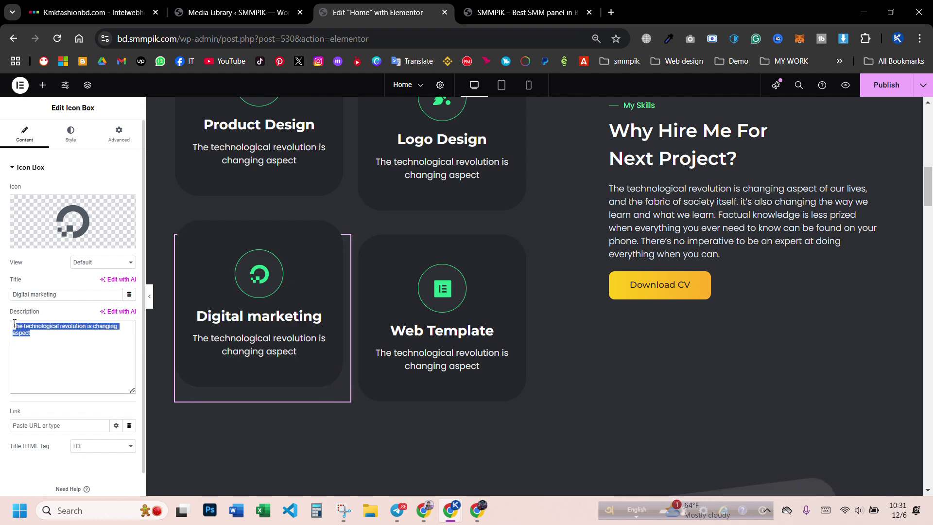
{"action": "key", "text": "BackSpace"}
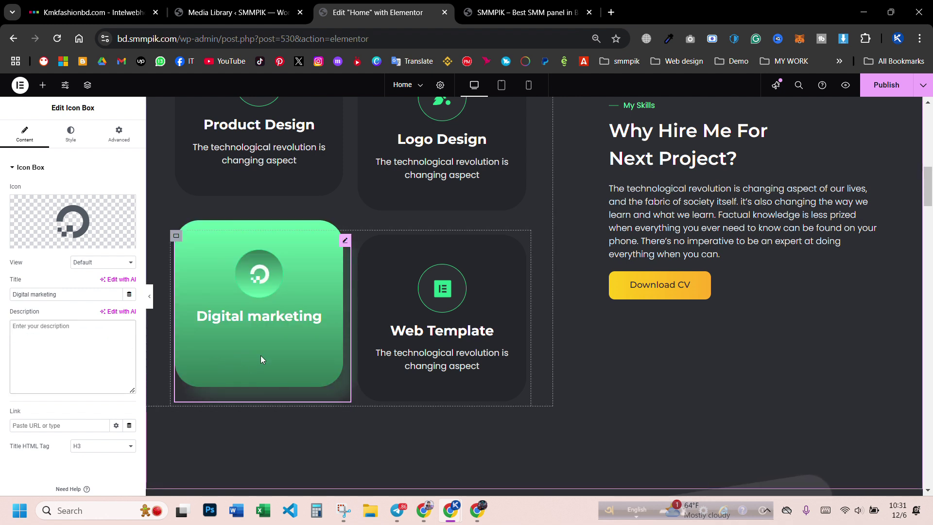
{"action": "key", "text": "ctrl+v"}
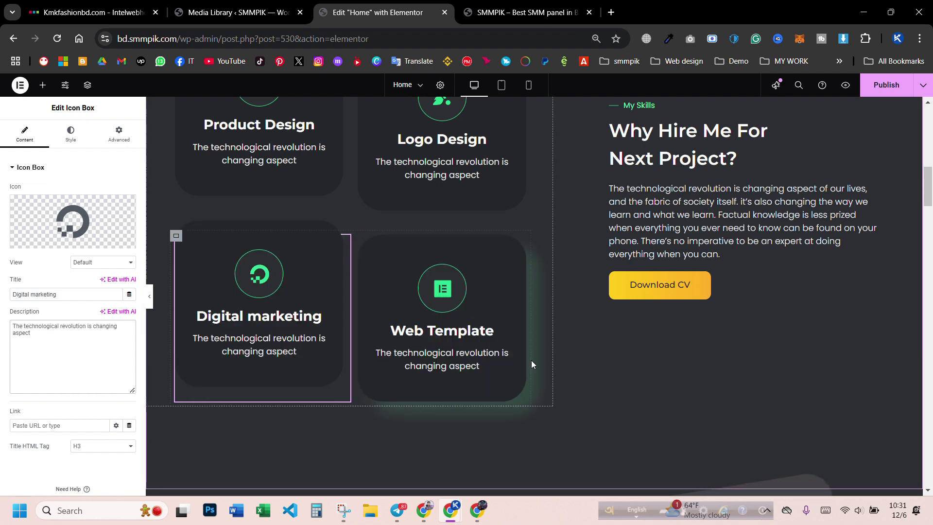
{"action": "scroll", "coordinate": [532, 360], "scroll_direction": "up", "scroll_amount": 3}
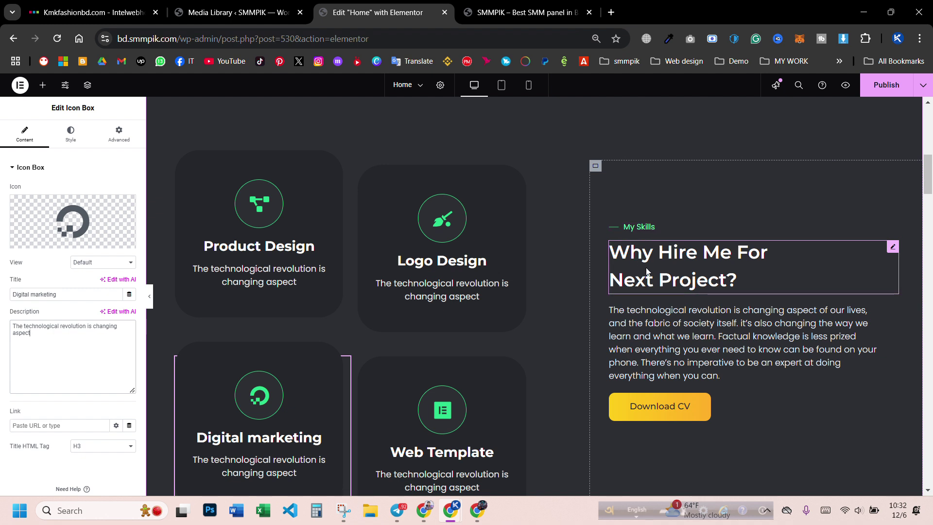
- Restore the 'Why Hire Me For Next Project?' heading text and select the paragraph below it
{"action": "left_click", "coordinate": [692, 270]}
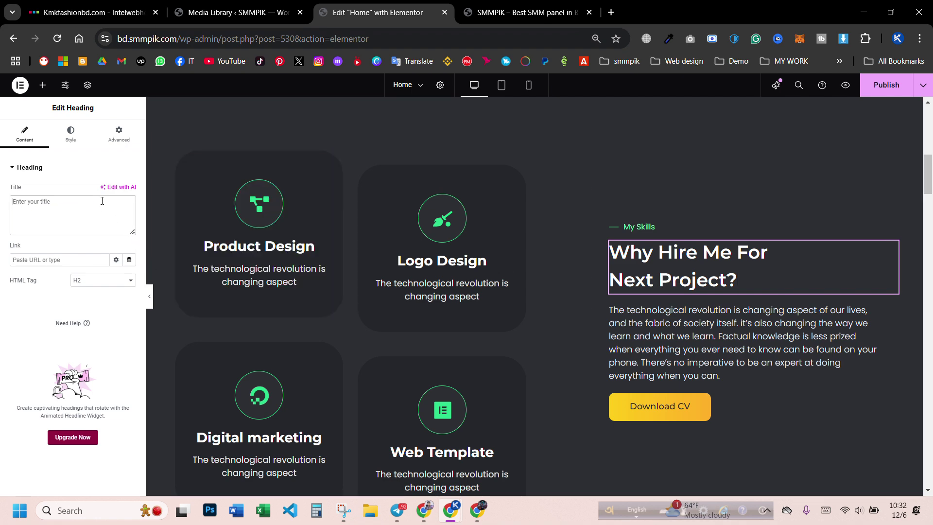
{"action": "type", "text": "Why Hire Me For Next Project?"}
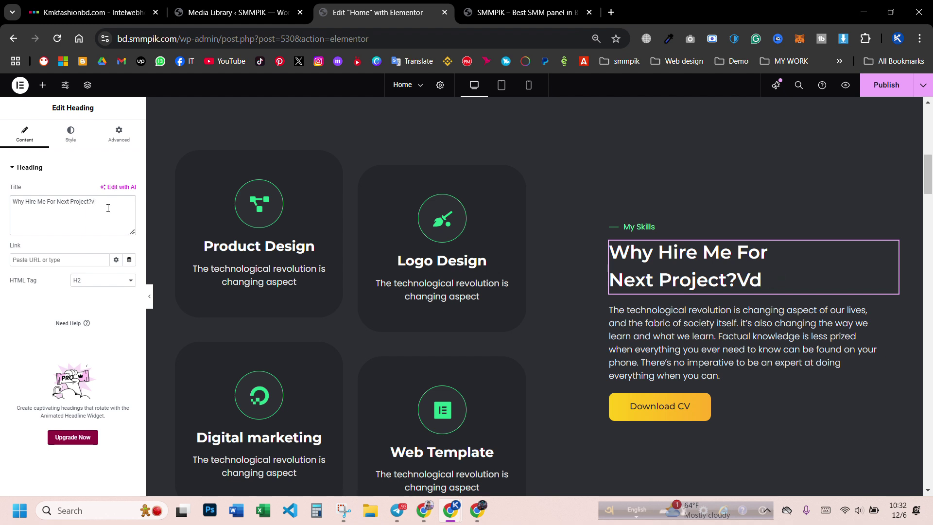
{"action": "left_click", "coordinate": [720, 327]}
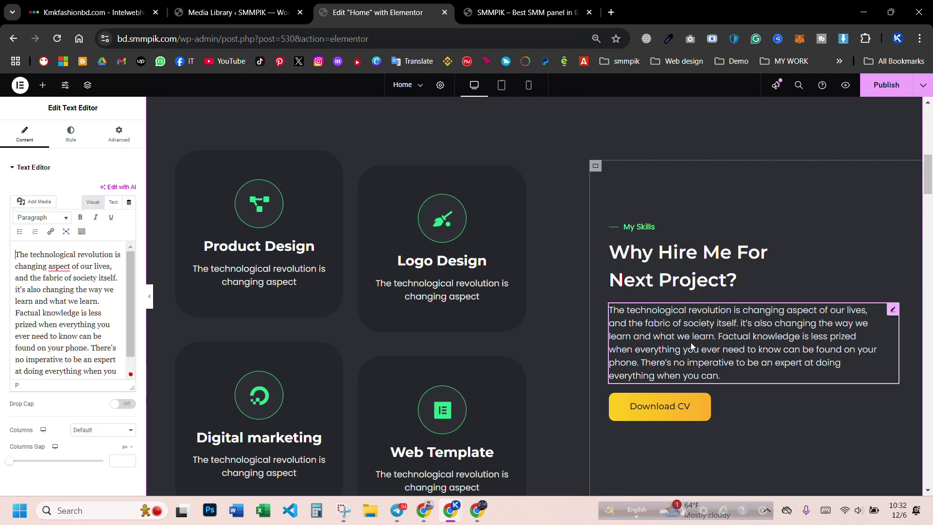
- Empty the Download CV button's link URL and open a new blank Chrome tab
{"action": "scroll", "coordinate": [685, 335], "scroll_direction": "down", "scroll_amount": 3}
{"action": "left_click", "coordinate": [657, 288]}
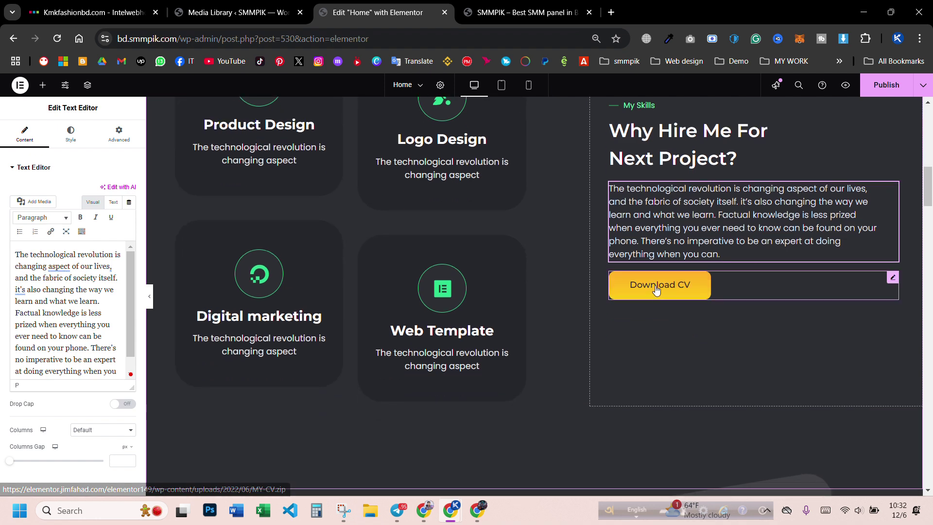
{"action": "triple_click", "coordinate": [48, 241]}
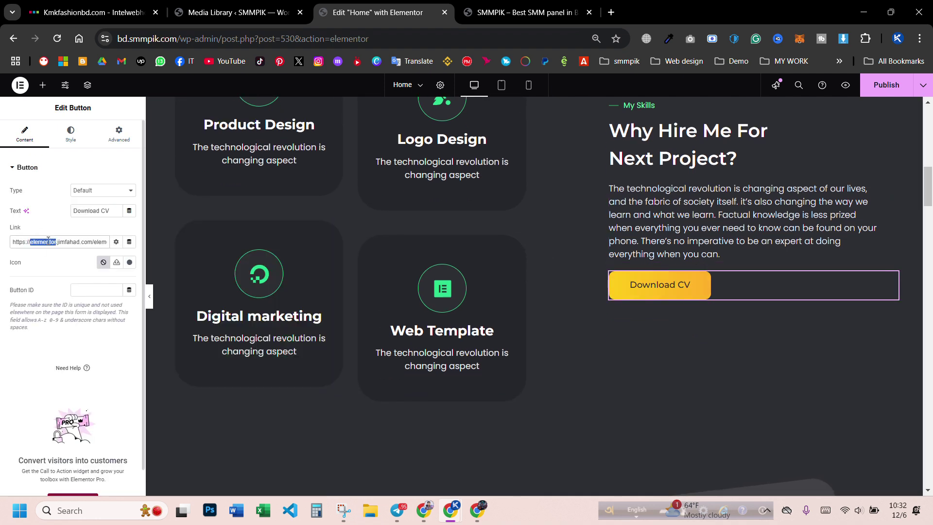
{"action": "key", "text": "ctrl+x"}
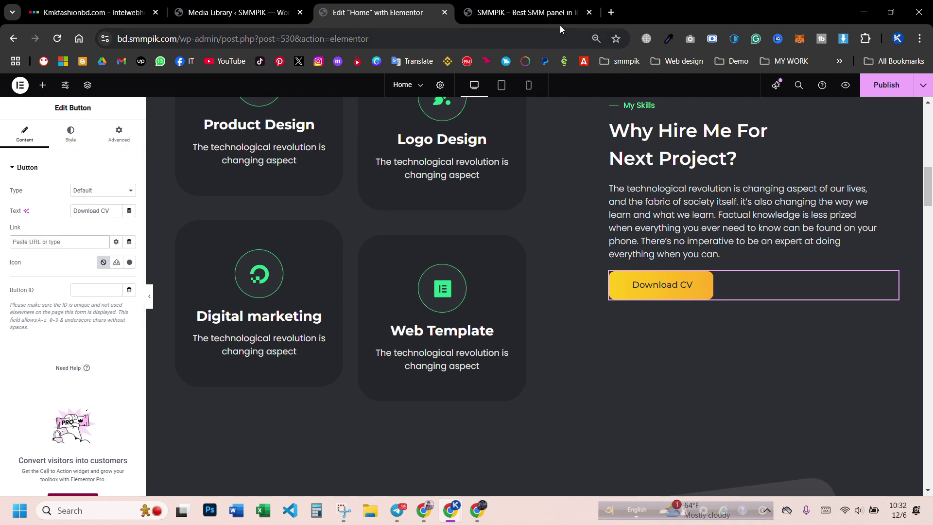
{"action": "key", "text": "ctrl+t"}
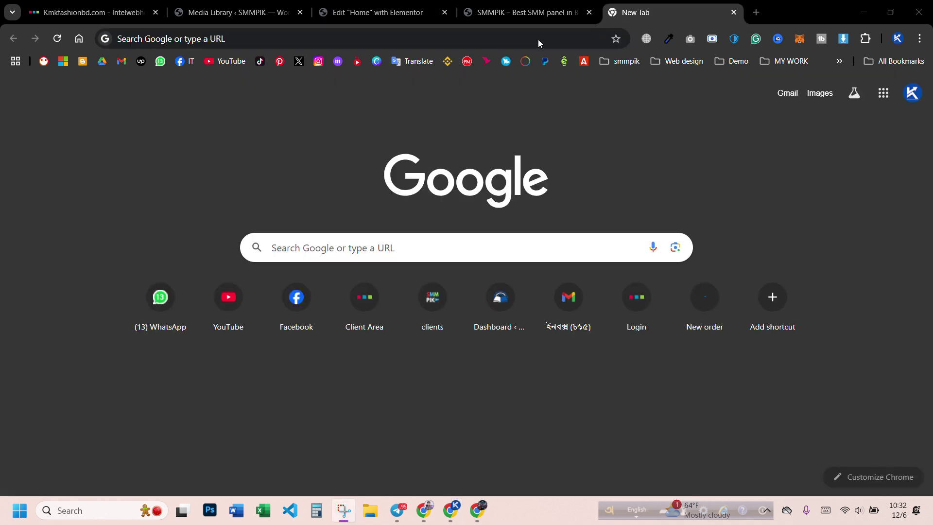
- Load khaleditsolution.com in the new tab and copy its full address
{"action": "left_click", "coordinate": [327, 42]}
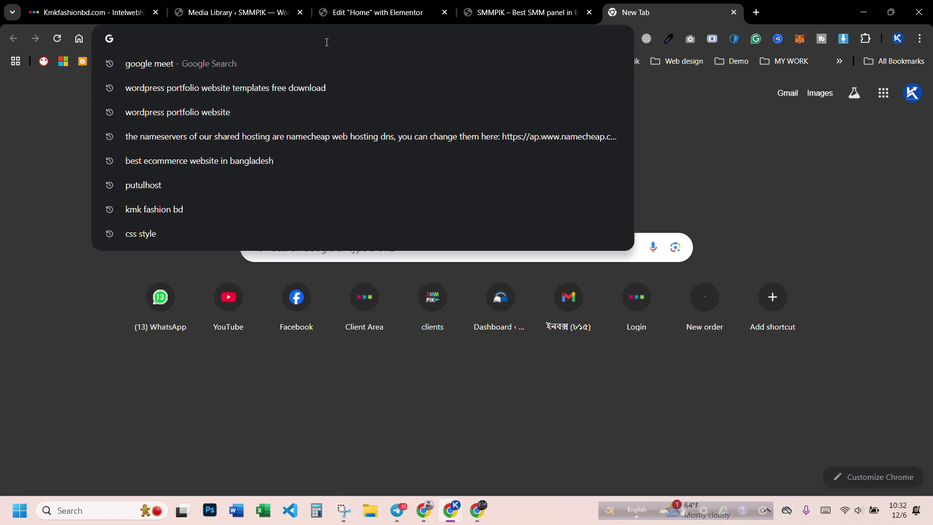
{"action": "type", "text": "khaleditsolution.com"}
{"action": "key", "text": "Right"}
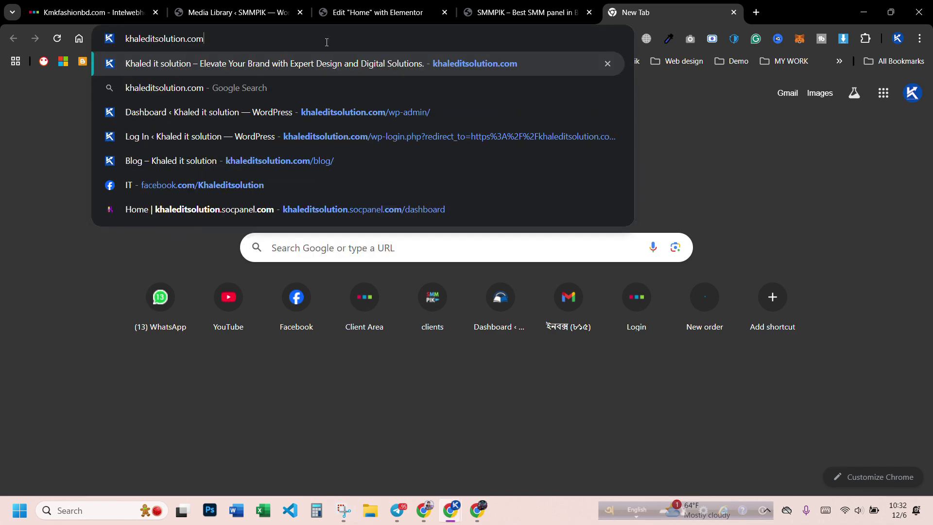
{"action": "key", "text": "Return"}
{"action": "left_click", "coordinate": [327, 42]}
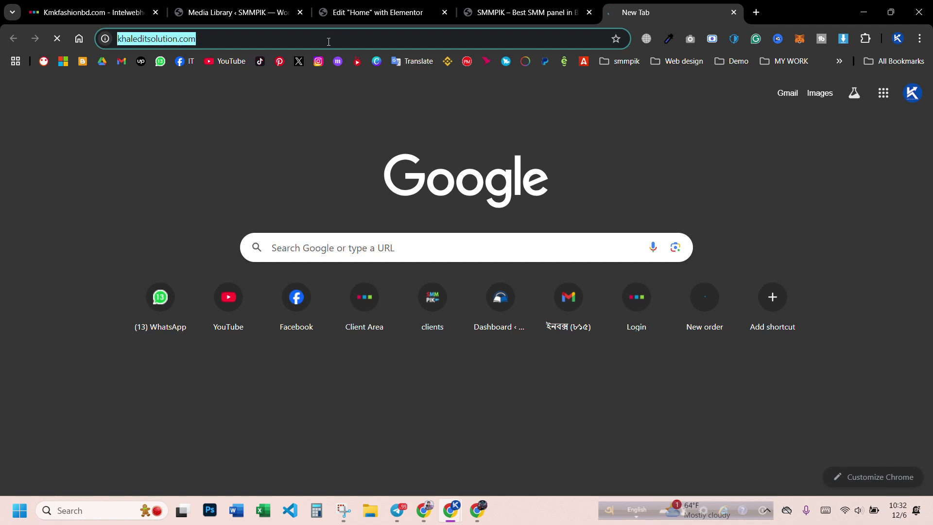
{"action": "left_click", "coordinate": [308, 39]}
{"action": "triple_click", "coordinate": [308, 39]}
{"action": "left_click", "coordinate": [308, 39]}
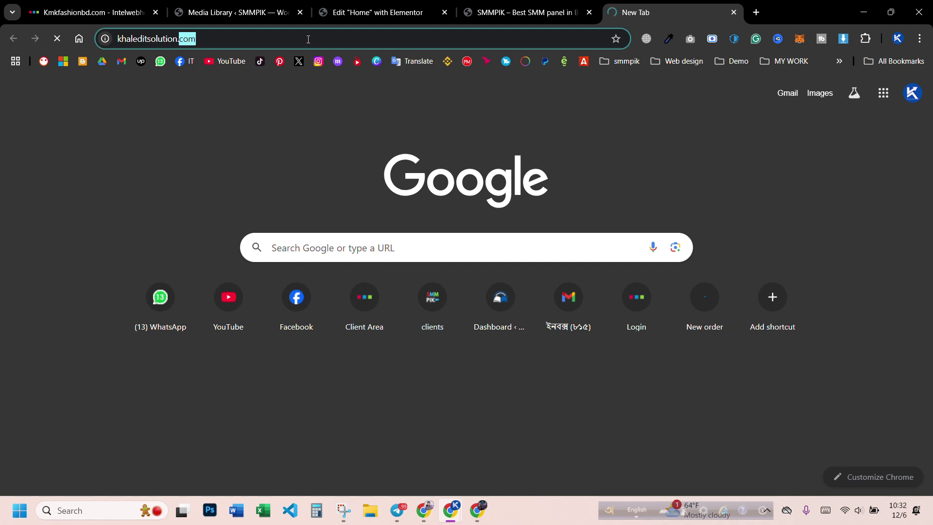
{"action": "key", "text": "Return"}
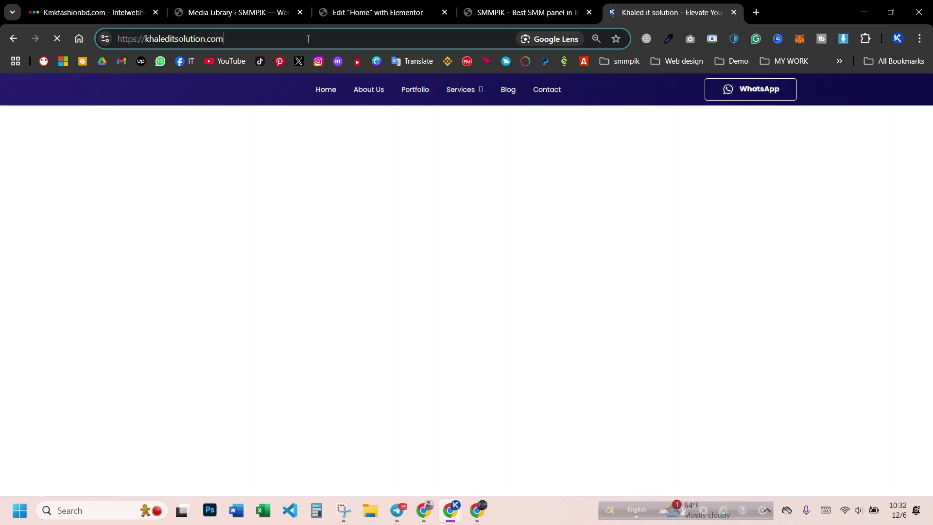
{"action": "left_click", "coordinate": [308, 39]}
{"action": "left_click", "coordinate": [350, 15]}
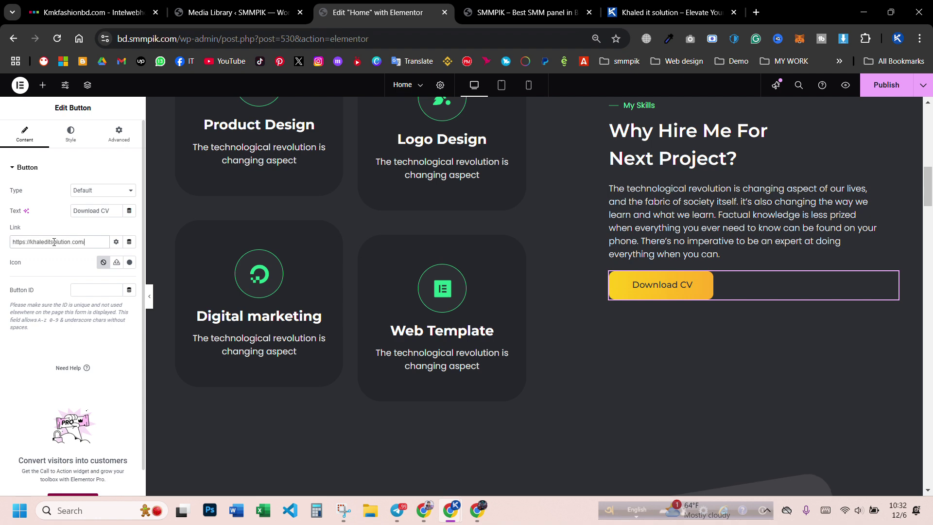
- Publish the page and reload the preview tab to show the changes
{"action": "left_click", "coordinate": [885, 84]}
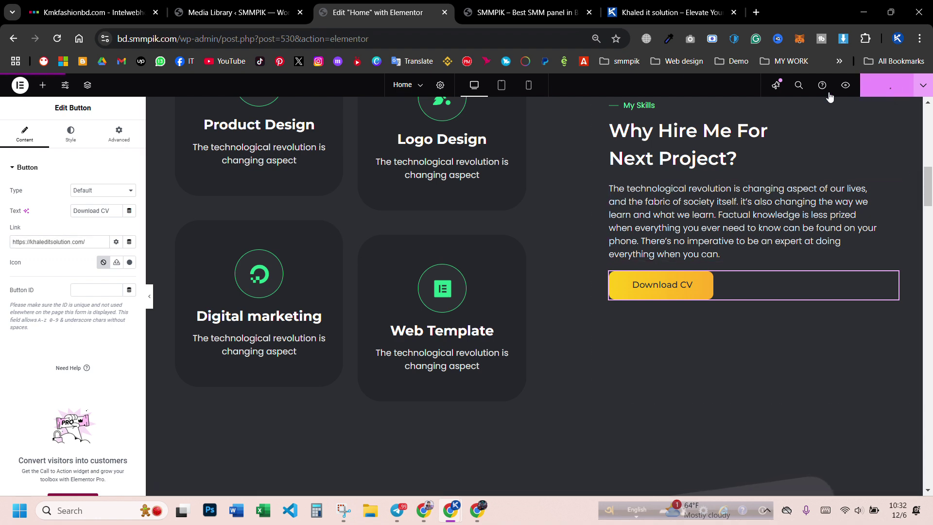
{"action": "left_click", "coordinate": [578, 15]}
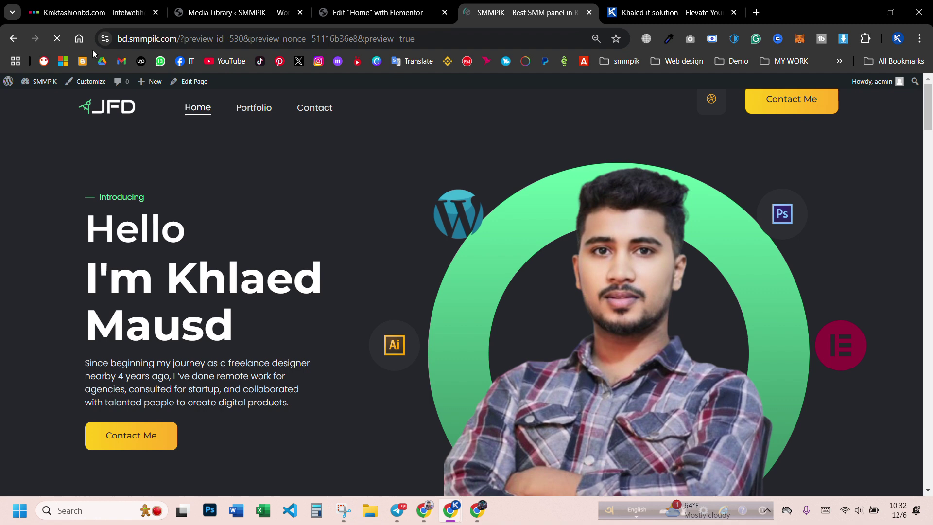
{"action": "left_click", "coordinate": [55, 38]}
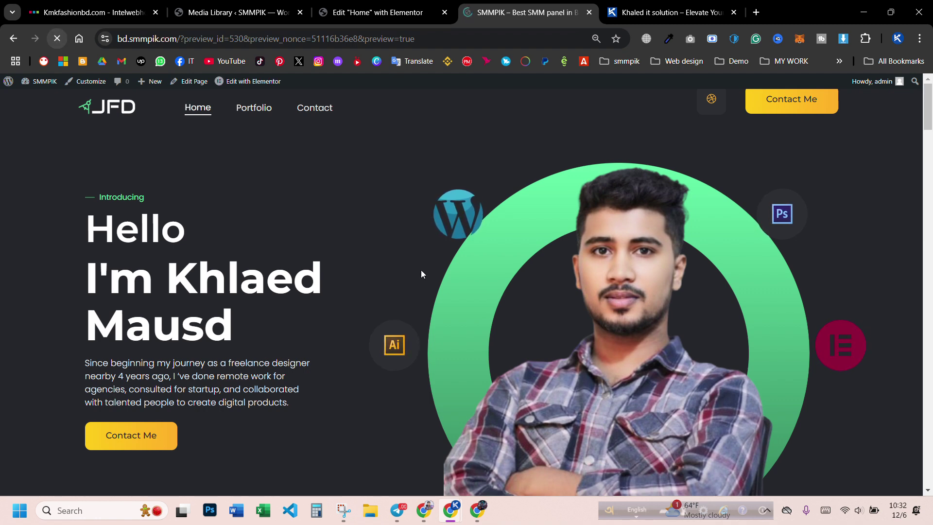
- Test the preview's Download CV button, confirming it opens khaleditsolution.com
{"action": "scroll", "coordinate": [482, 276], "scroll_direction": "down", "scroll_amount": 5}
{"action": "scroll", "coordinate": [482, 276], "scroll_direction": "down", "scroll_amount": 5}
{"action": "left_click", "coordinate": [613, 280]}
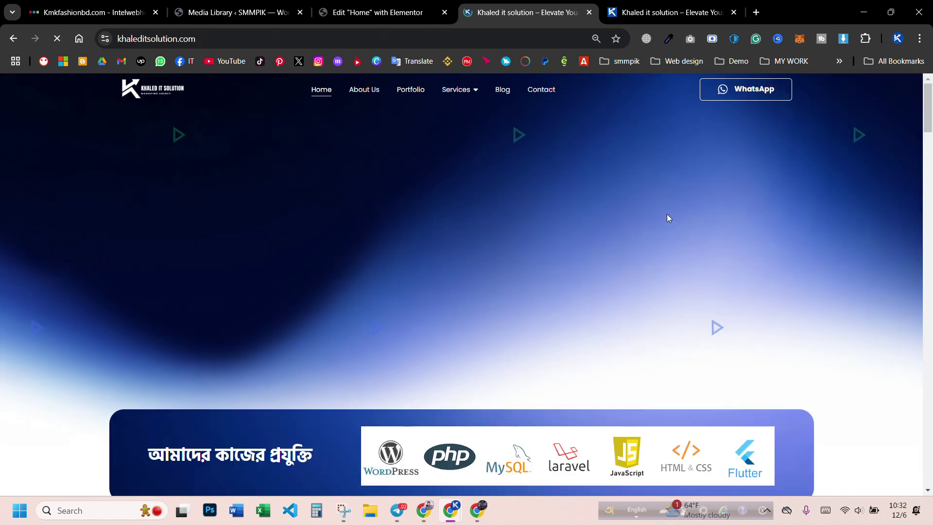
{"action": "left_click", "coordinate": [14, 38]}
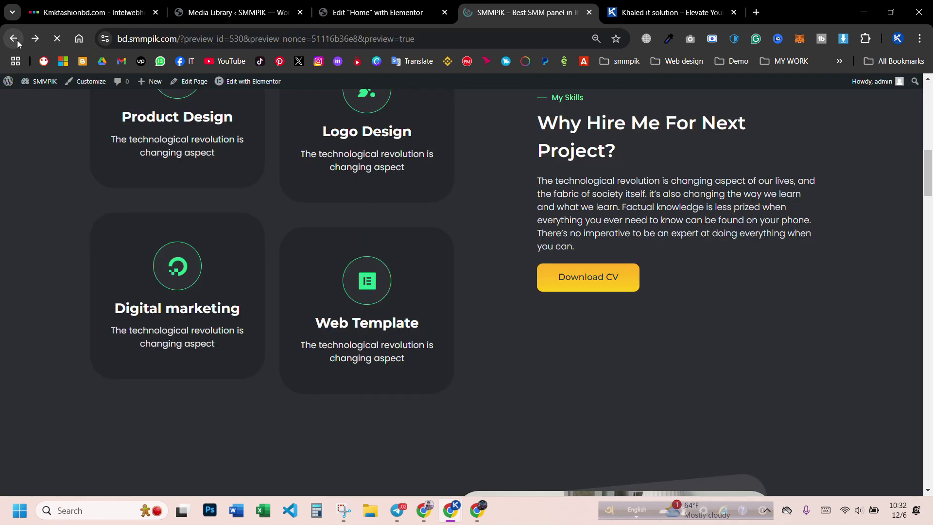
{"action": "scroll", "coordinate": [581, 346], "scroll_direction": "up", "scroll_amount": 3}
{"action": "scroll", "coordinate": [581, 347], "scroll_direction": "down", "scroll_amount": 2}
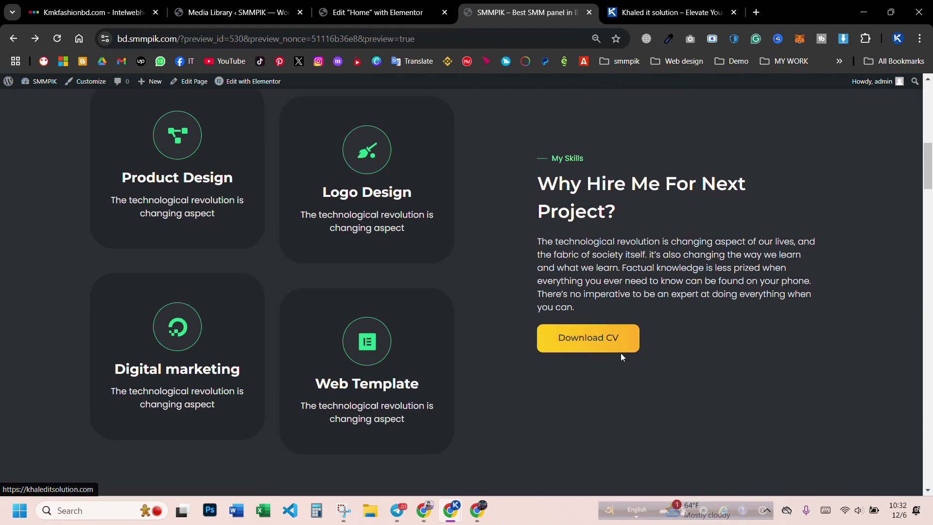
{"action": "scroll", "coordinate": [613, 349], "scroll_direction": "up", "scroll_amount": 10}
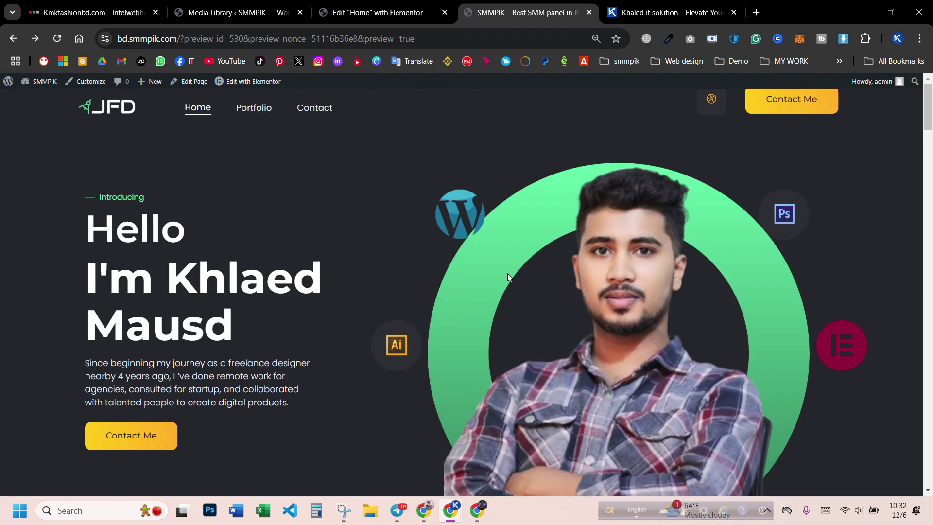
{"action": "scroll", "coordinate": [470, 320], "scroll_direction": "down", "scroll_amount": 10}
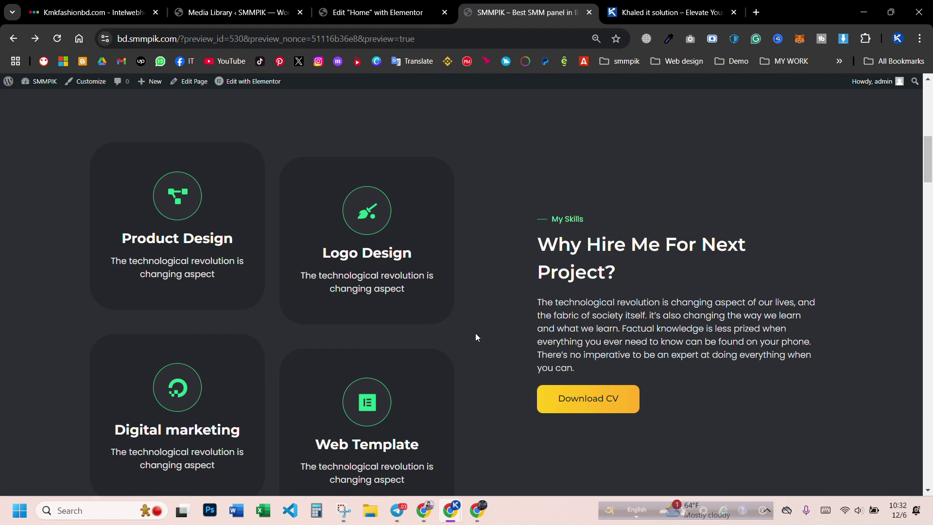
{"action": "scroll", "coordinate": [593, 331], "scroll_direction": "down", "scroll_amount": 8}
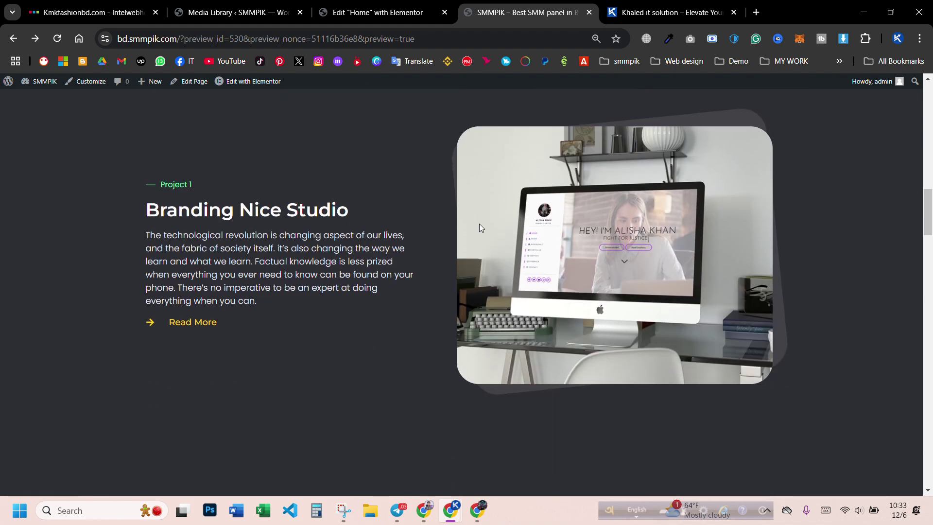
{"action": "left_click", "coordinate": [346, 15]}
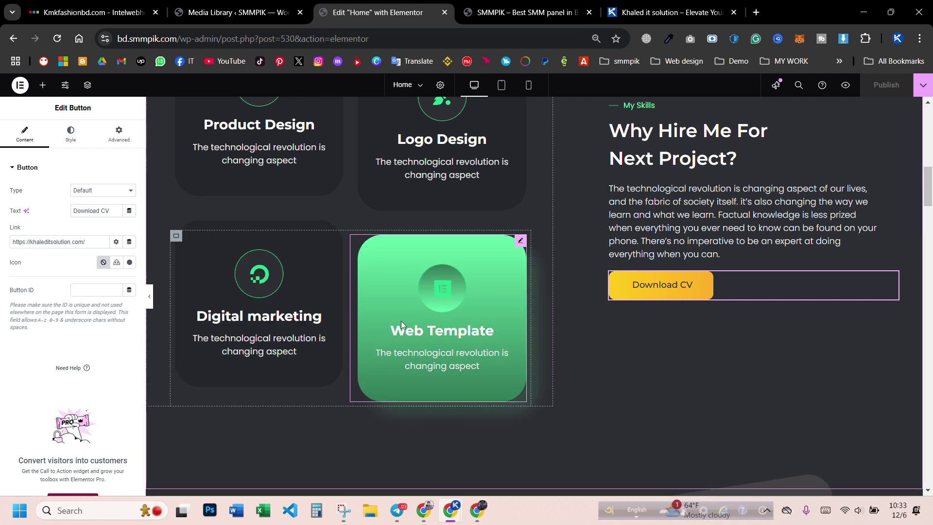
- Inspect the skill container and Product Design card's Style, Advanced and Background settings
{"action": "scroll", "coordinate": [399, 322], "scroll_direction": "up", "scroll_amount": 2}
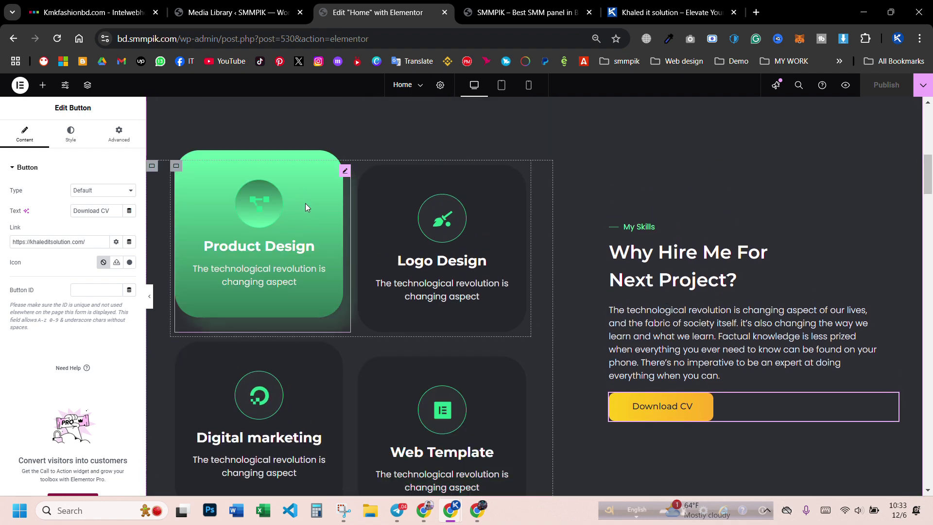
{"action": "left_click", "coordinate": [306, 207]}
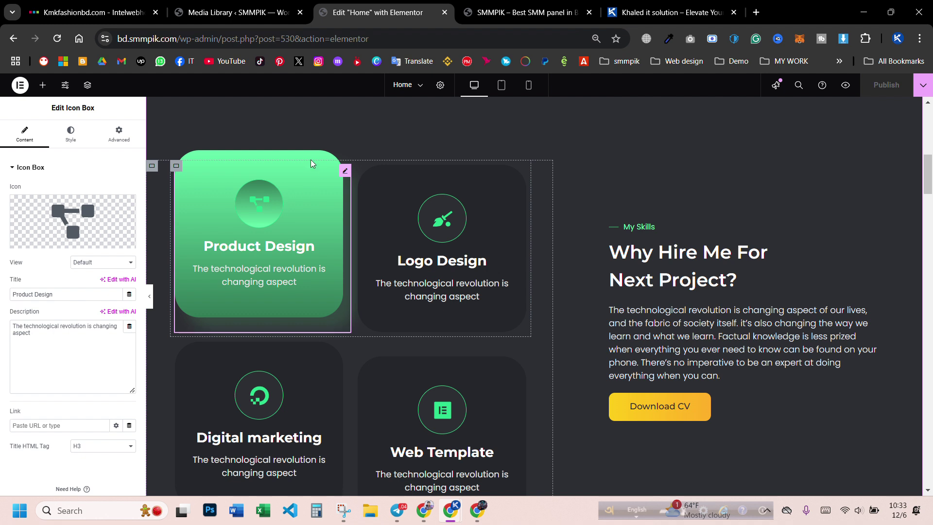
{"action": "left_click", "coordinate": [176, 166]}
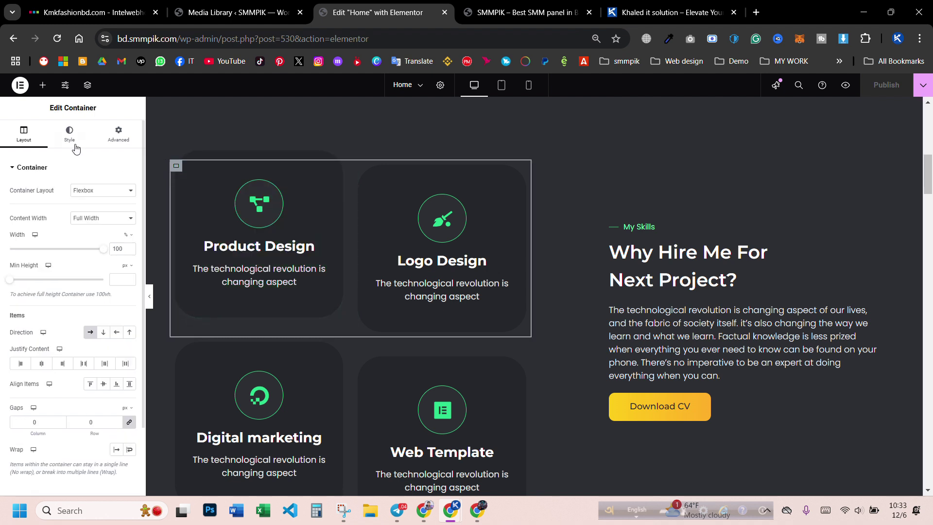
{"action": "left_click", "coordinate": [68, 138]}
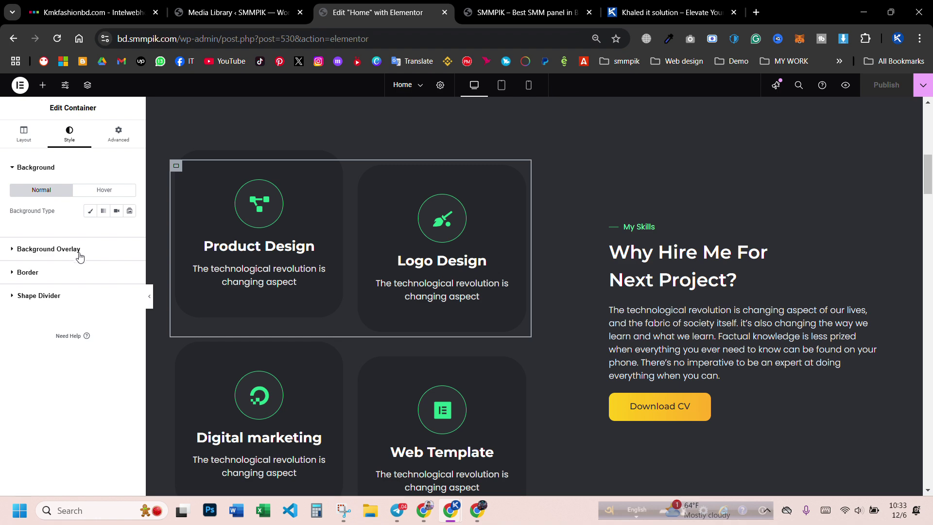
{"action": "left_click", "coordinate": [262, 190]}
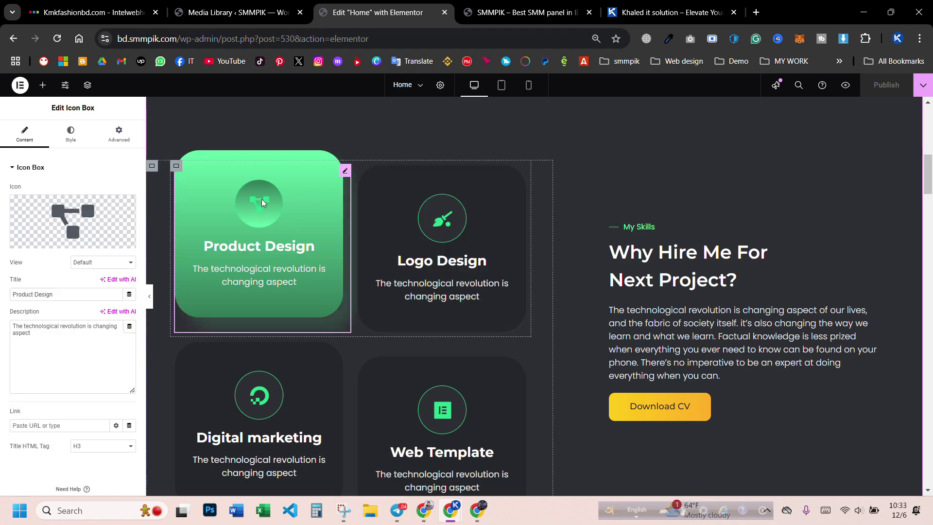
{"action": "left_click", "coordinate": [71, 138]}
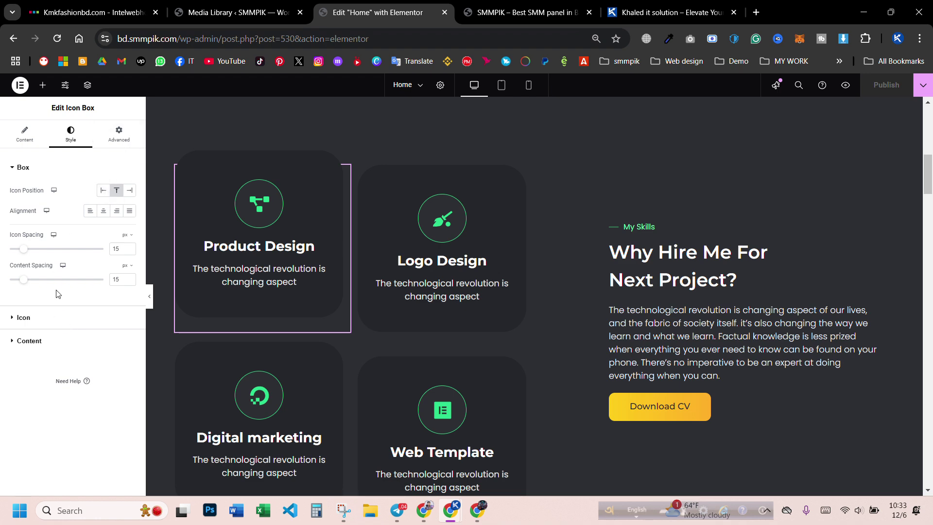
{"action": "left_click", "coordinate": [118, 133]}
{"action": "scroll", "coordinate": [78, 281], "scroll_direction": "down", "scroll_amount": 10}
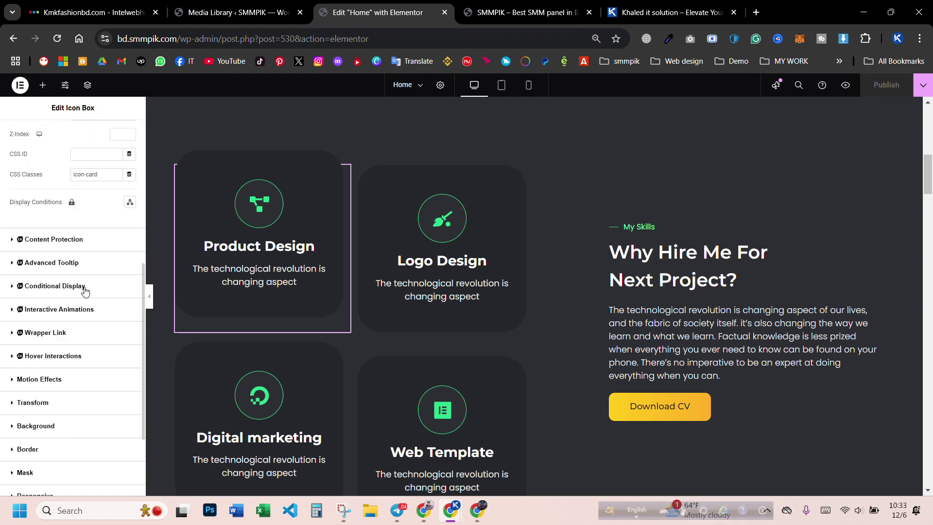
{"action": "left_click", "coordinate": [56, 309]}
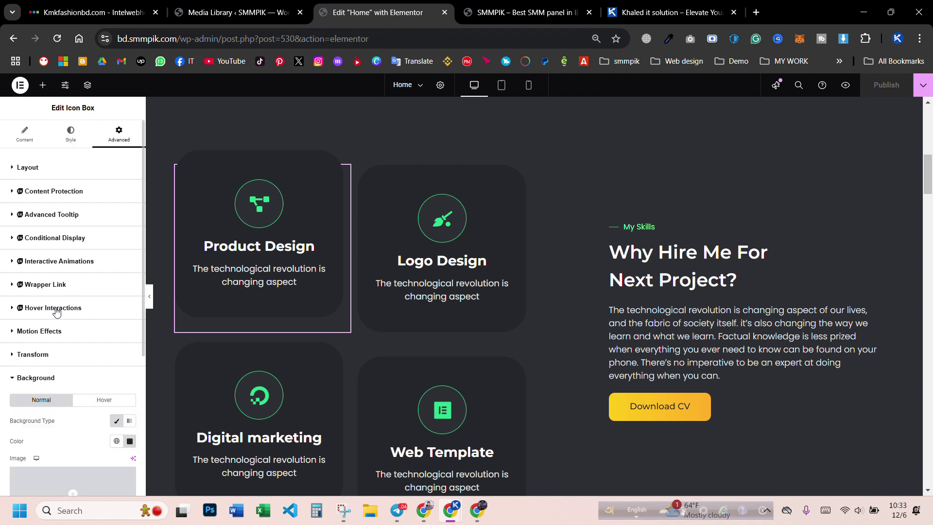
{"action": "scroll", "coordinate": [72, 272], "scroll_direction": "down", "scroll_amount": 5}
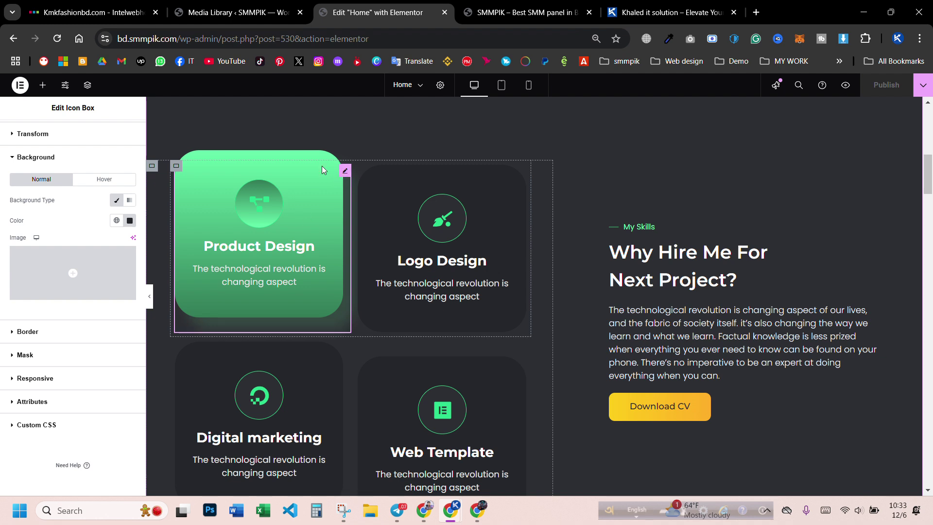
- Reselect the skill card and expand its Style > Icon colour and size settings
{"action": "left_click", "coordinate": [168, 174]}
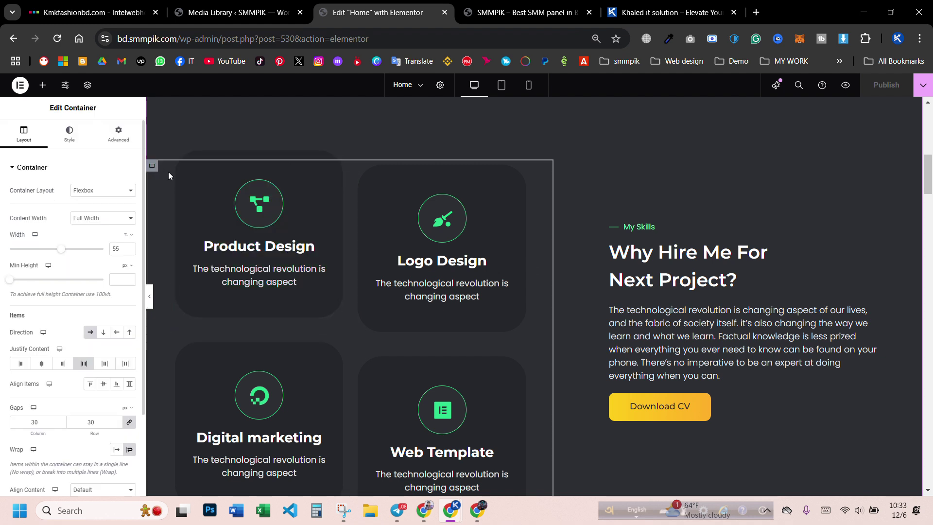
{"action": "left_click", "coordinate": [312, 318]}
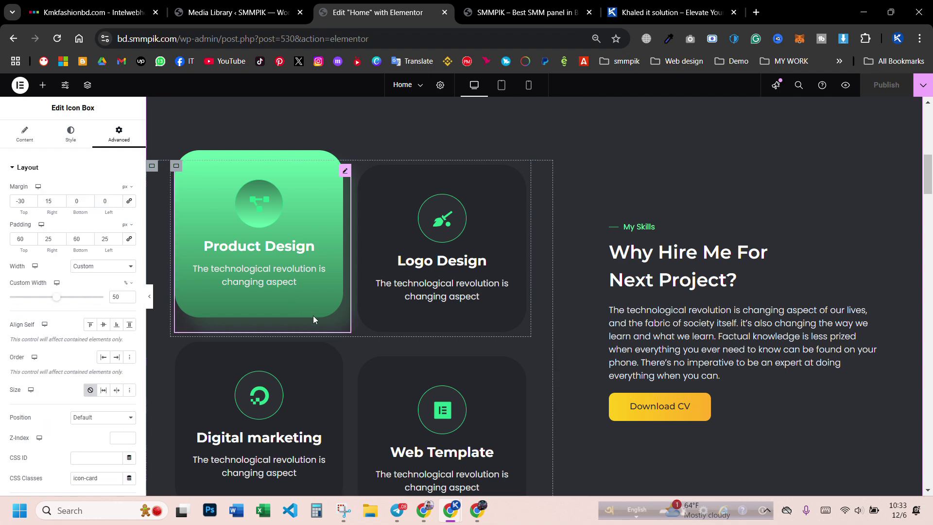
{"action": "left_click", "coordinate": [71, 132]}
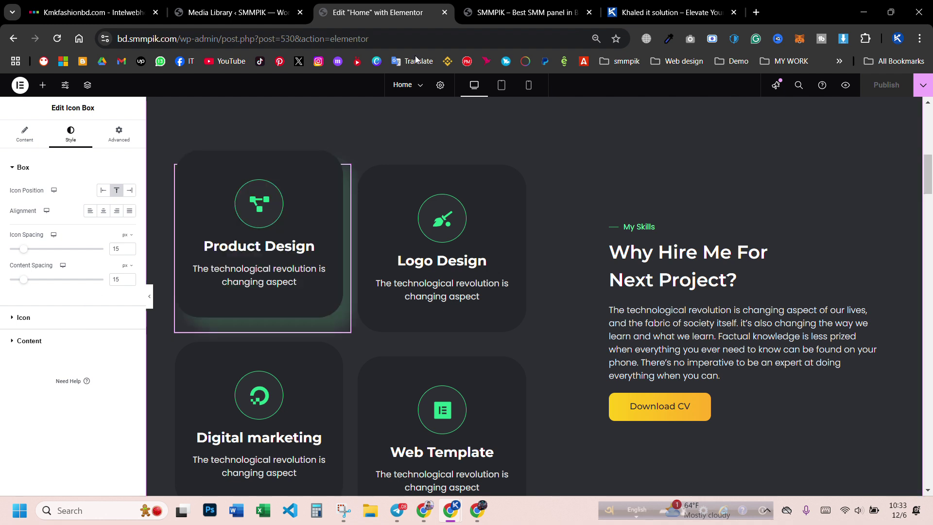
{"action": "left_click", "coordinate": [22, 317]}
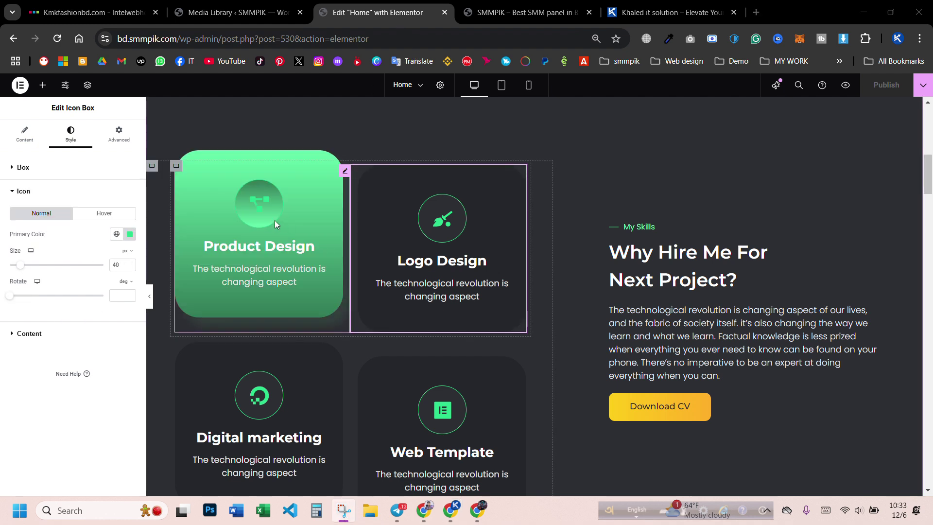
- Set the Logo Design icon's primary colour to bright green #00EB11
{"action": "left_click", "coordinate": [130, 235]}
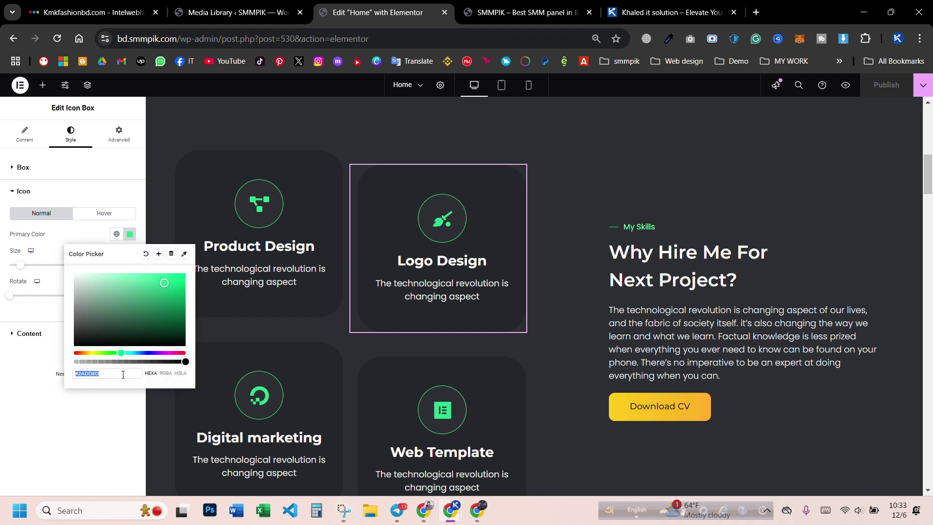
{"action": "mouse_move", "coordinate": [168, 284]}
{"action": "left_mouse_down"}
{"action": "mouse_move", "coordinate": [179, 306]}
{"action": "mouse_move", "coordinate": [171, 310]}
{"action": "mouse_move", "coordinate": [185, 316]}
{"action": "mouse_move", "coordinate": [186, 279]}
{"action": "left_mouse_up"}
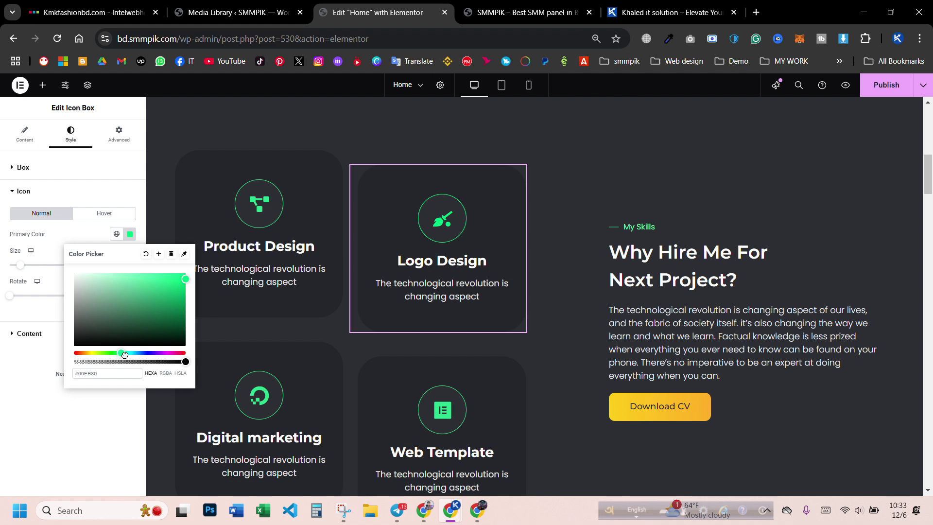
{"action": "mouse_move", "coordinate": [121, 352]}
{"action": "left_mouse_down"}
{"action": "mouse_move", "coordinate": [176, 352]}
{"action": "mouse_move", "coordinate": [99, 359]}
{"action": "mouse_move", "coordinate": [118, 355]}
{"action": "left_mouse_up"}
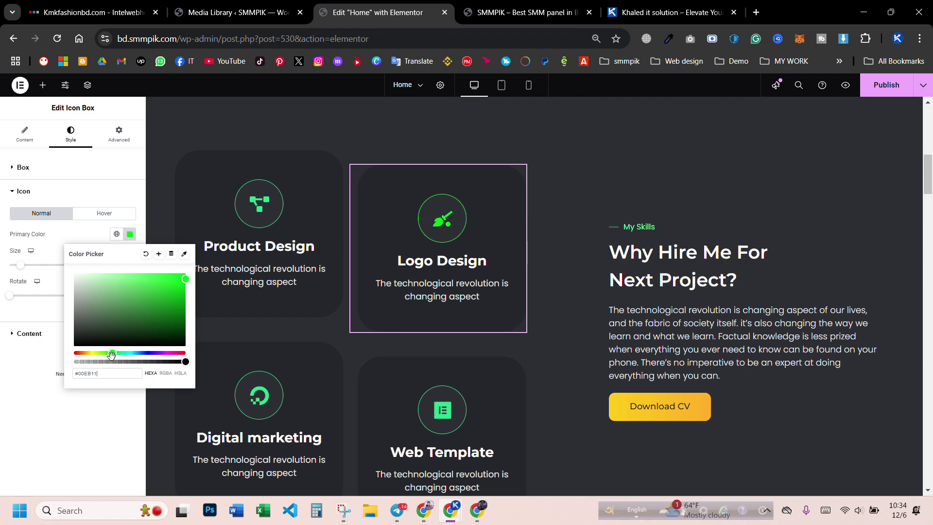
- Copy the Logo Design box and paste its style onto Product Design, Digital marketing and Web Template
{"action": "right_click", "coordinate": [431, 221]}
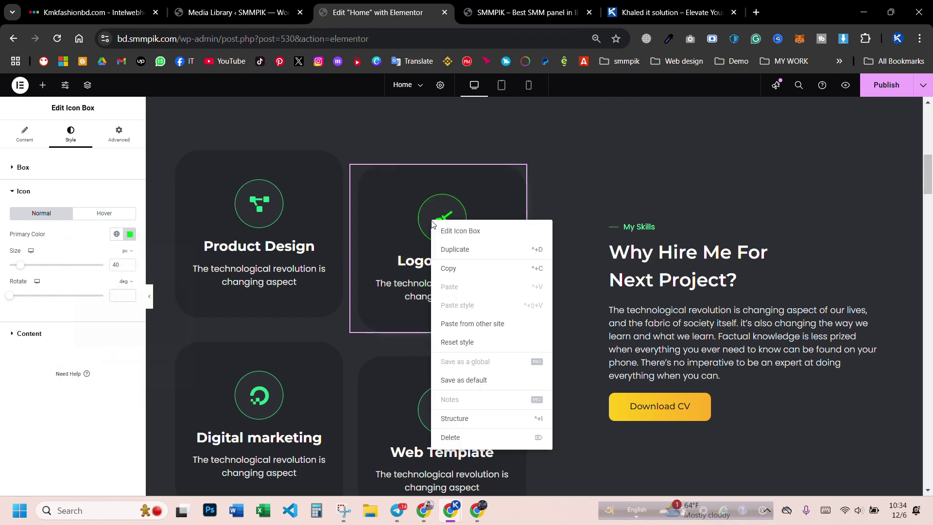
{"action": "left_click", "coordinate": [457, 268]}
{"action": "right_click", "coordinate": [251, 182]}
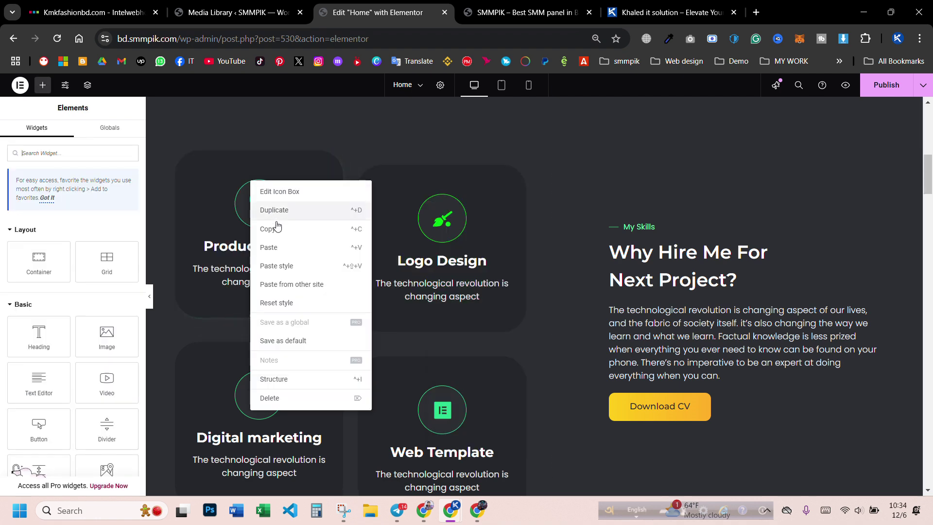
{"action": "left_click", "coordinate": [287, 267]}
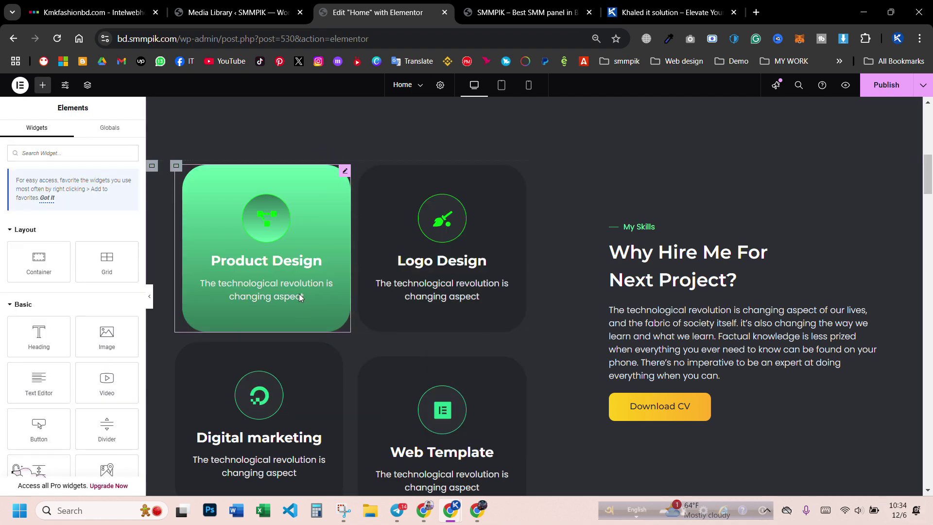
{"action": "right_click", "coordinate": [258, 368]}
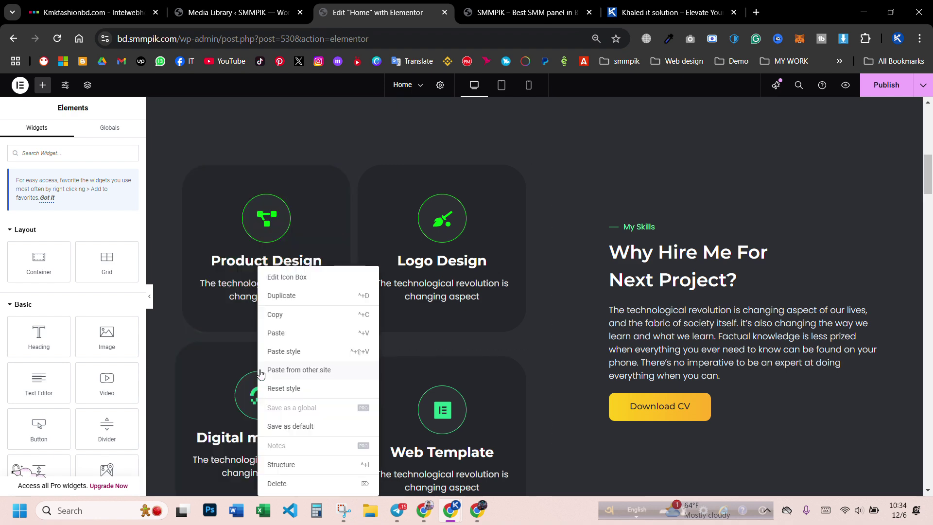
{"action": "left_click", "coordinate": [321, 351]}
{"action": "right_click", "coordinate": [405, 393]}
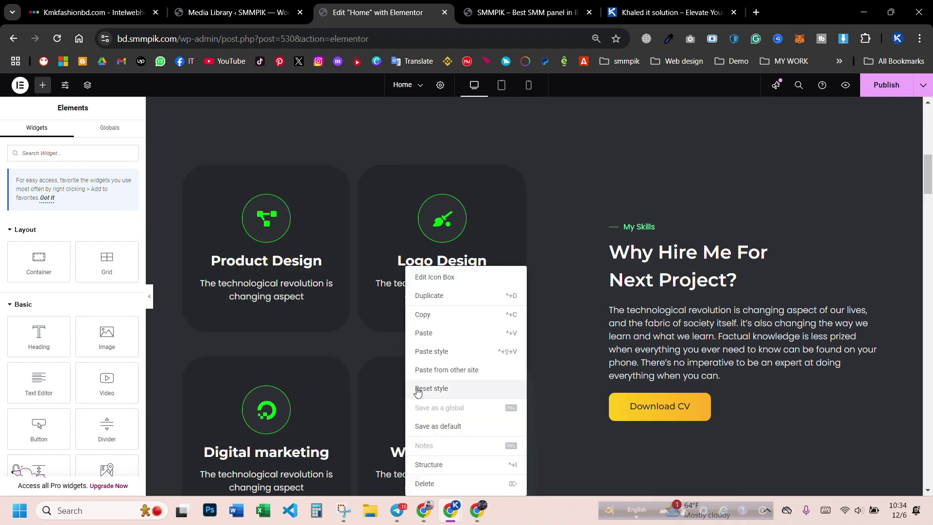
{"action": "left_click", "coordinate": [432, 351]}
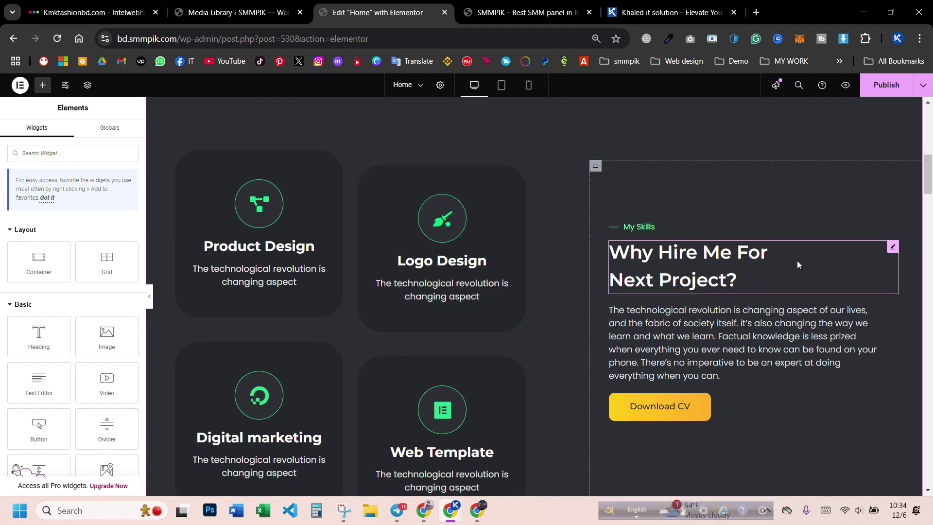
- Save the page with Ctrl+S and select the Project 1 'Branding Nice Studio' image
{"action": "key", "text": "ctrl+s"}
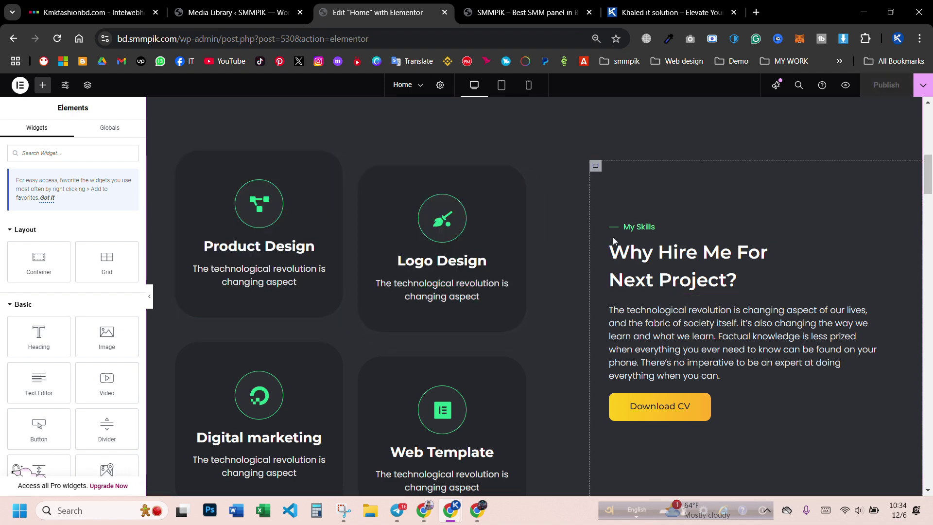
{"action": "scroll", "coordinate": [668, 262], "scroll_direction": "down", "scroll_amount": 1}
{"action": "scroll", "coordinate": [668, 263], "scroll_direction": "down", "scroll_amount": 10}
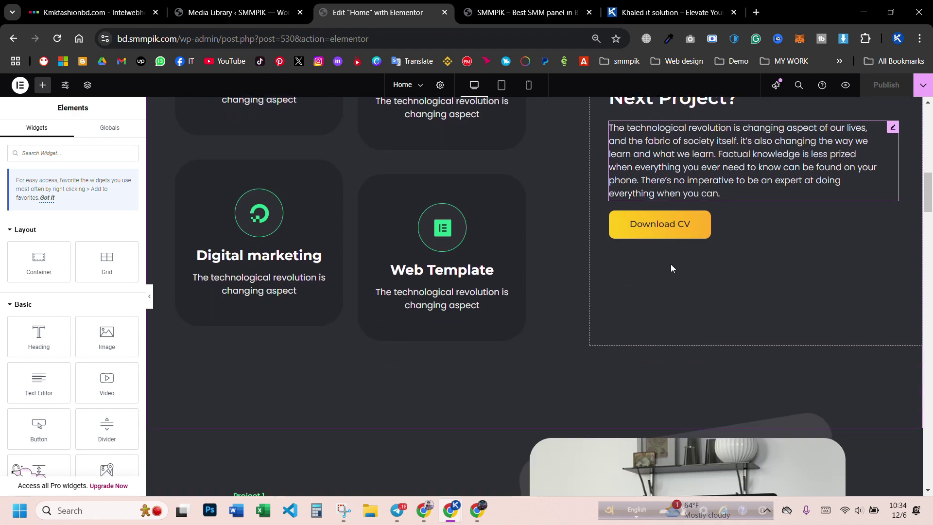
{"action": "scroll", "coordinate": [324, 192], "scroll_direction": "up", "scroll_amount": 1}
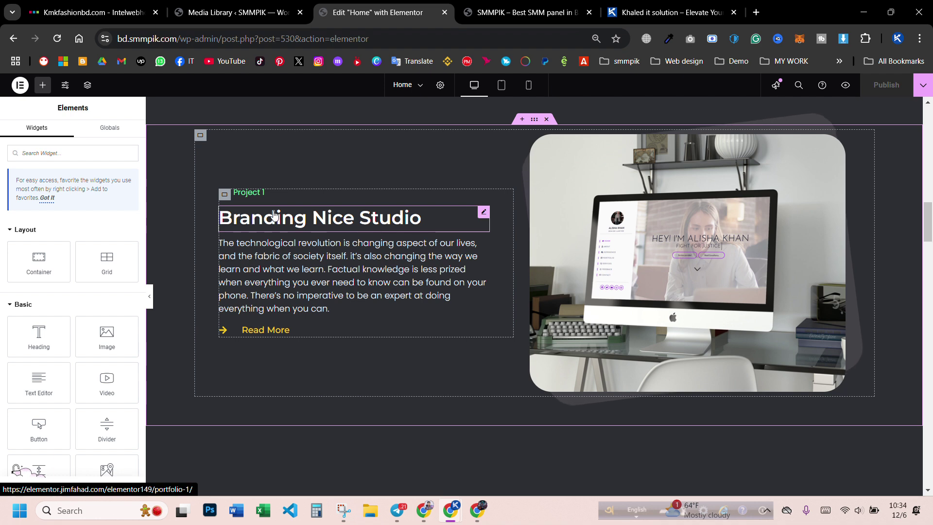
{"action": "left_click", "coordinate": [689, 254]}
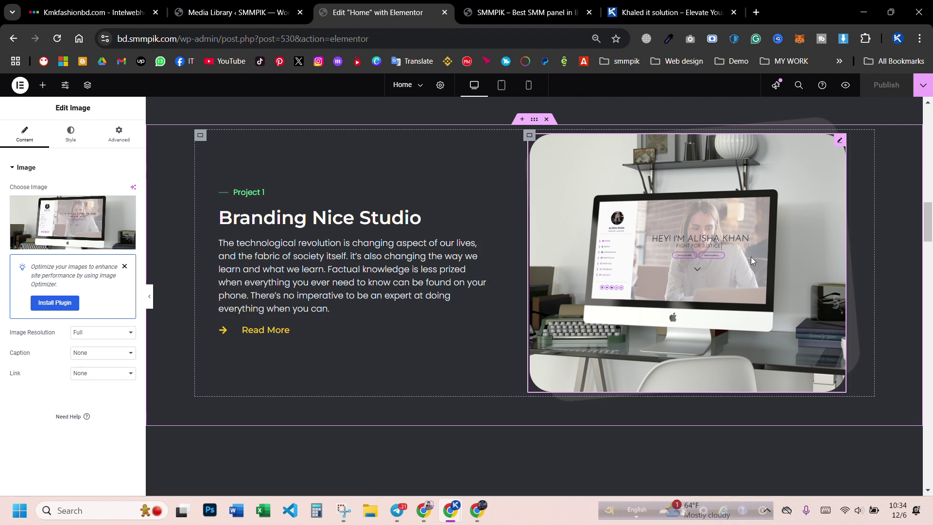
{"action": "mouse_move", "coordinate": [92, 226]}
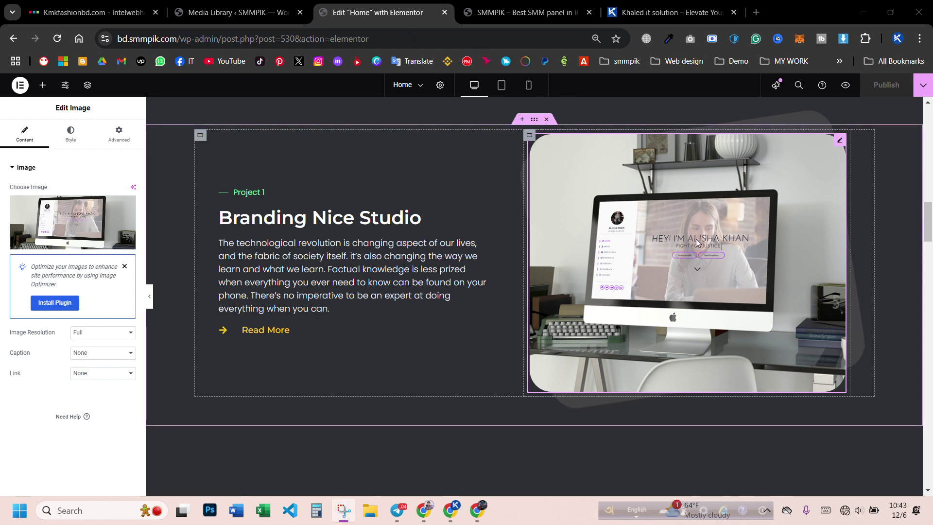
- Upload the Bengali portfolio-website thumbnail and insert it as the Project 1 image
{"action": "left_click", "coordinate": [76, 216]}
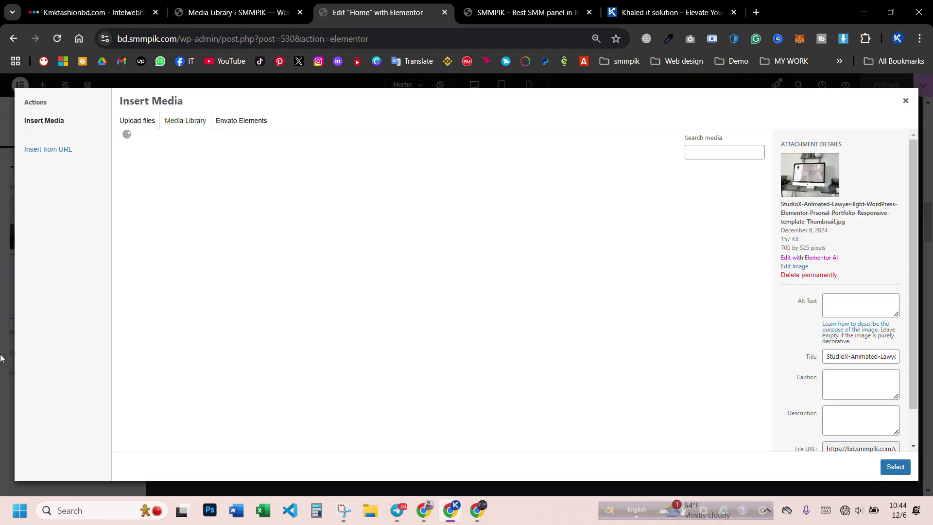
{"action": "left_click", "coordinate": [139, 127]}
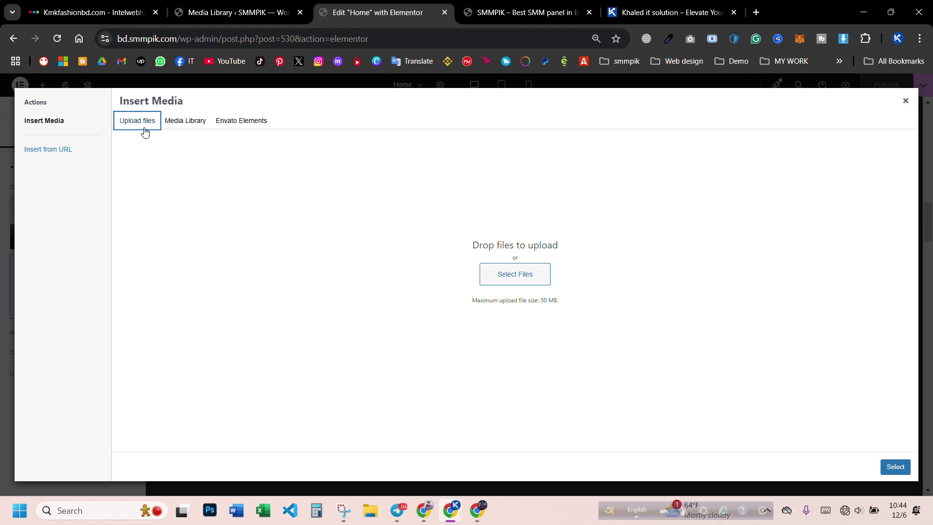
{"action": "left_click", "coordinate": [529, 273]}
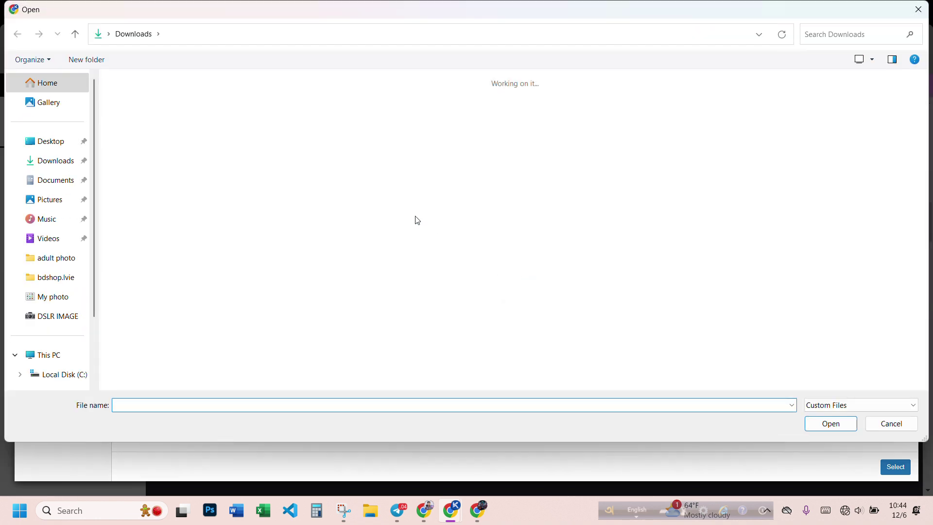
{"action": "scroll", "coordinate": [306, 212], "scroll_direction": "down", "scroll_amount": 4}
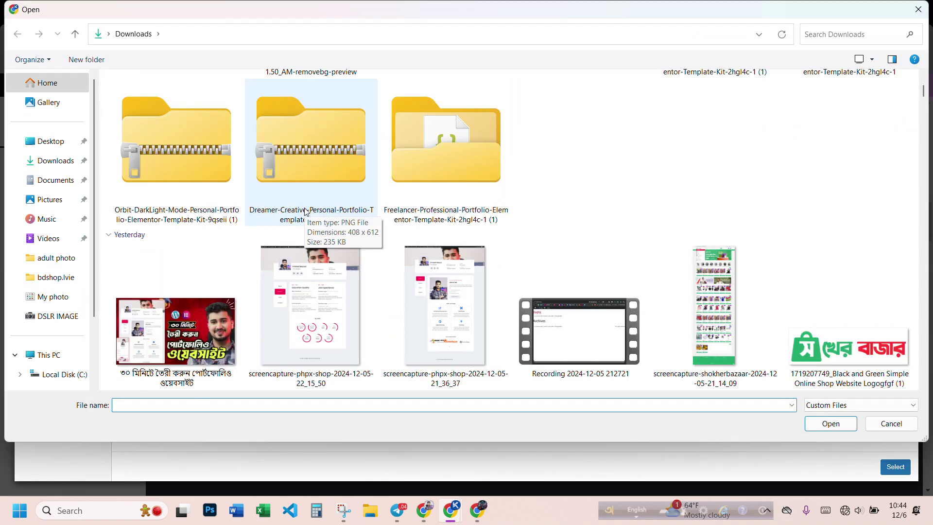
{"action": "double_click", "coordinate": [177, 335]}
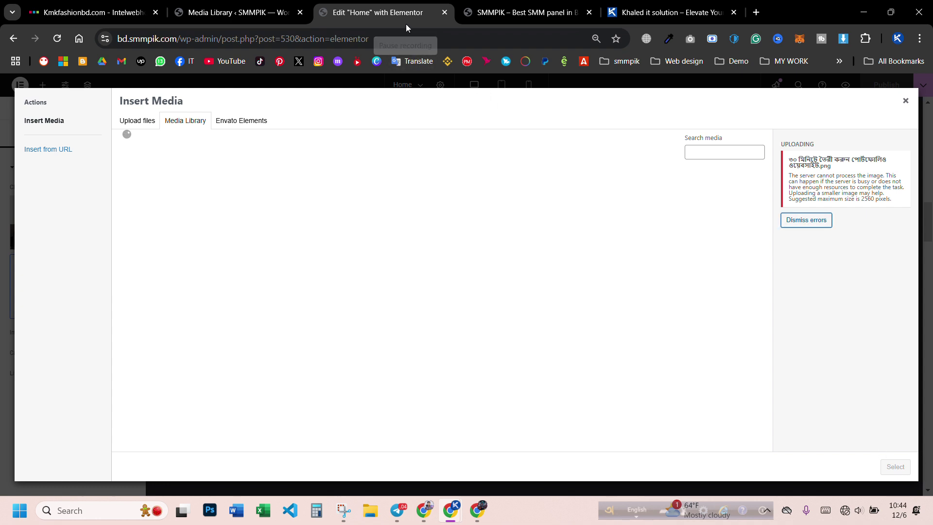
{"action": "left_click", "coordinate": [892, 469]}
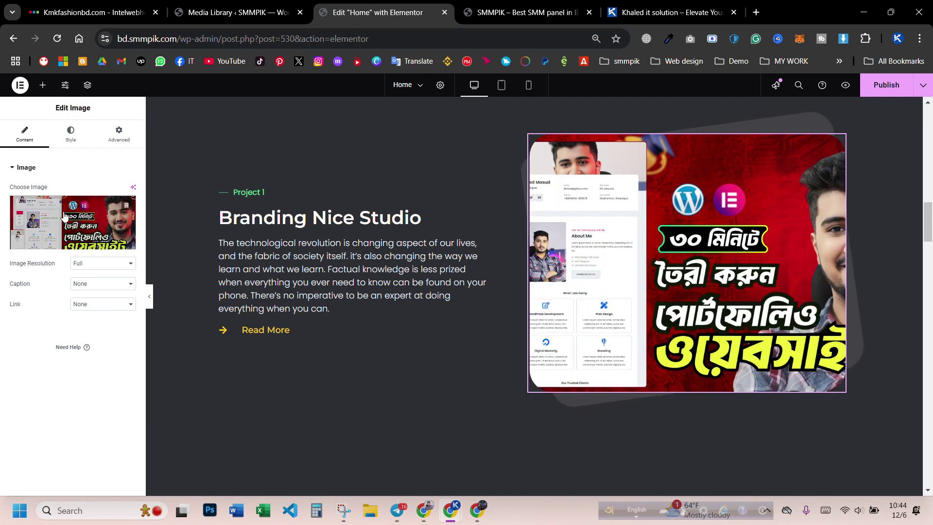
- Set the image's Max Width to 100% and keep its height at 530 px
{"action": "left_click", "coordinate": [71, 133]}
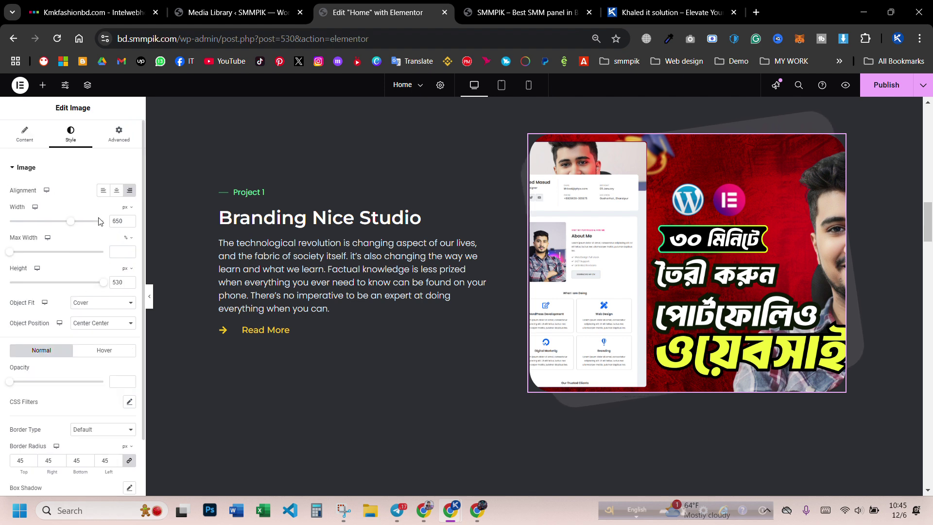
{"action": "mouse_move", "coordinate": [72, 226]}
{"action": "left_mouse_down"}
{"action": "mouse_move", "coordinate": [85, 228]}
{"action": "mouse_move", "coordinate": [74, 234]}
{"action": "left_mouse_up"}
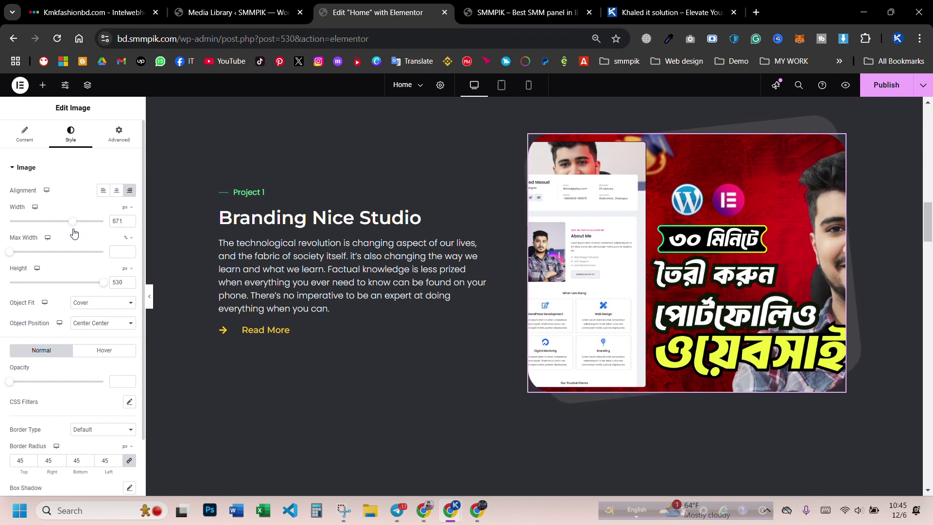
{"action": "left_click_drag", "start_coordinate": [10, 252], "coordinate": [167, 253]}
{"action": "left_click_drag", "start_coordinate": [101, 287], "coordinate": [81, 287]}
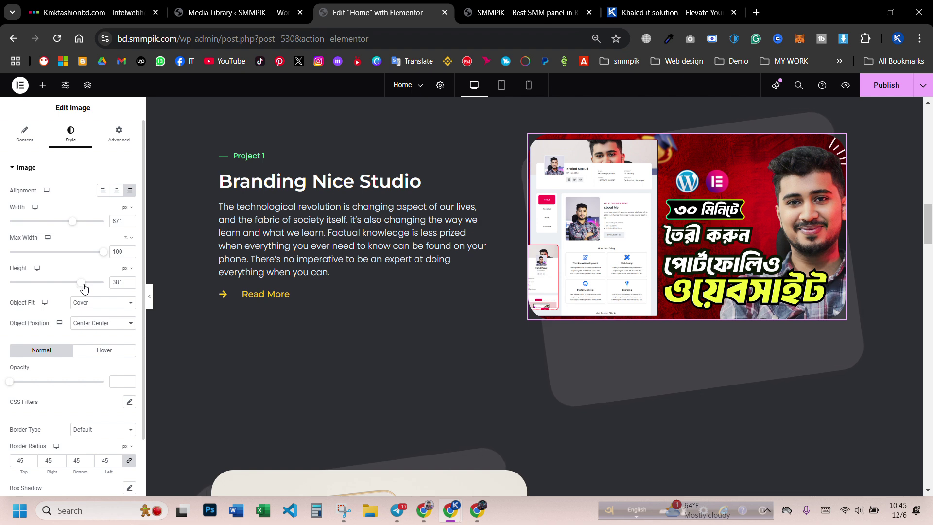
{"action": "key", "text": "ctrl+z"}
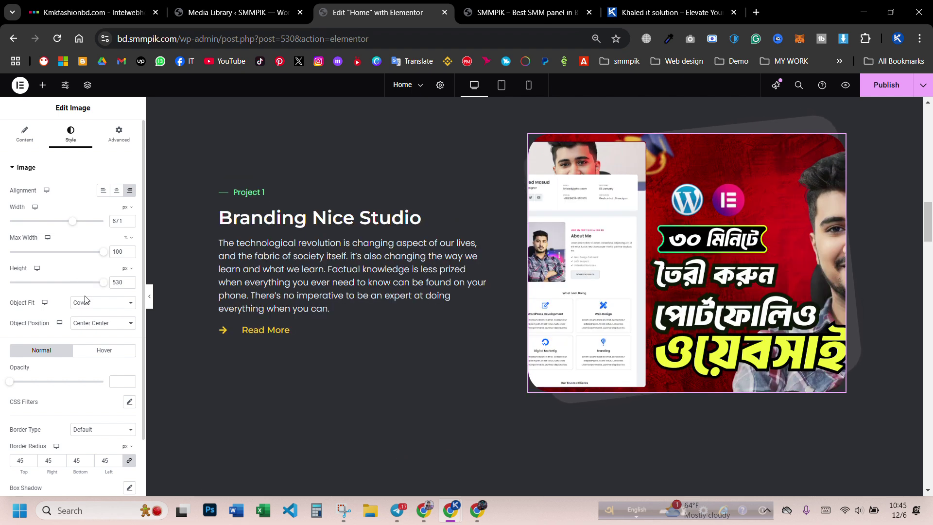
- Set the image's Object Position to Center Right and publish the page
{"action": "left_click", "coordinate": [97, 323]}
{"action": "left_click", "coordinate": [101, 351]}
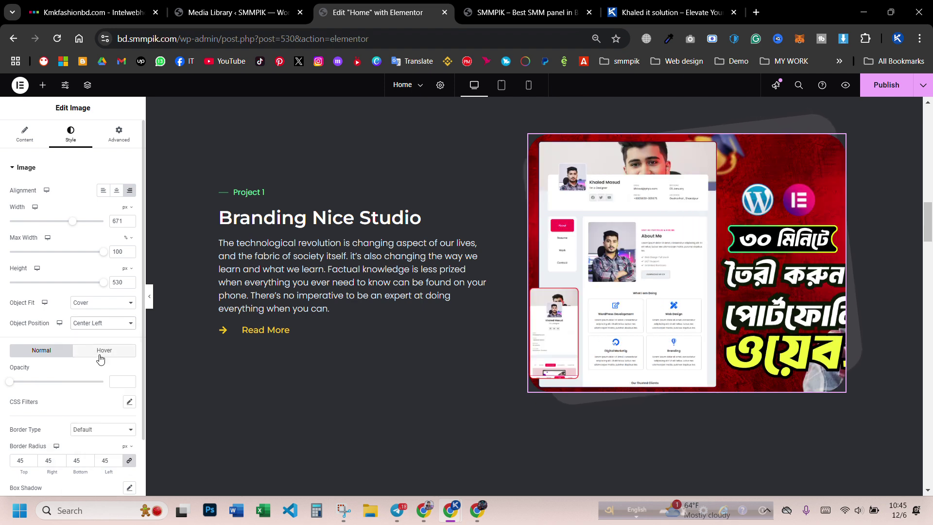
{"action": "left_click", "coordinate": [101, 325]}
{"action": "left_click", "coordinate": [104, 365]}
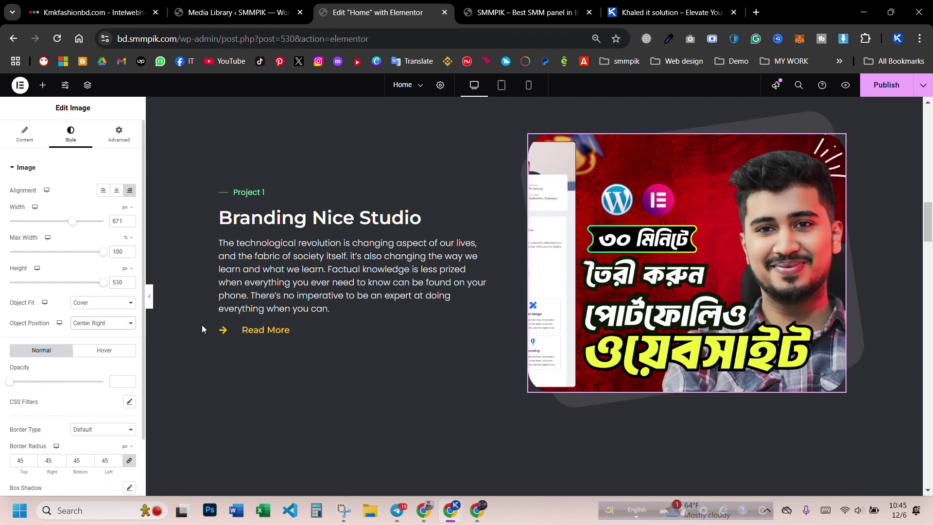
{"action": "left_click", "coordinate": [887, 95]}
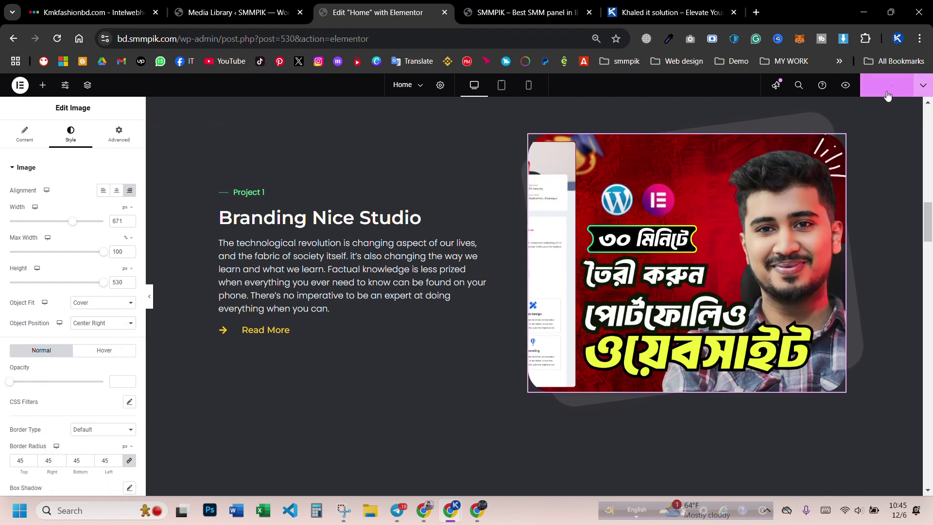
- Reload the preview tab to check the new Project 1 image
{"action": "left_click", "coordinate": [522, 12]}
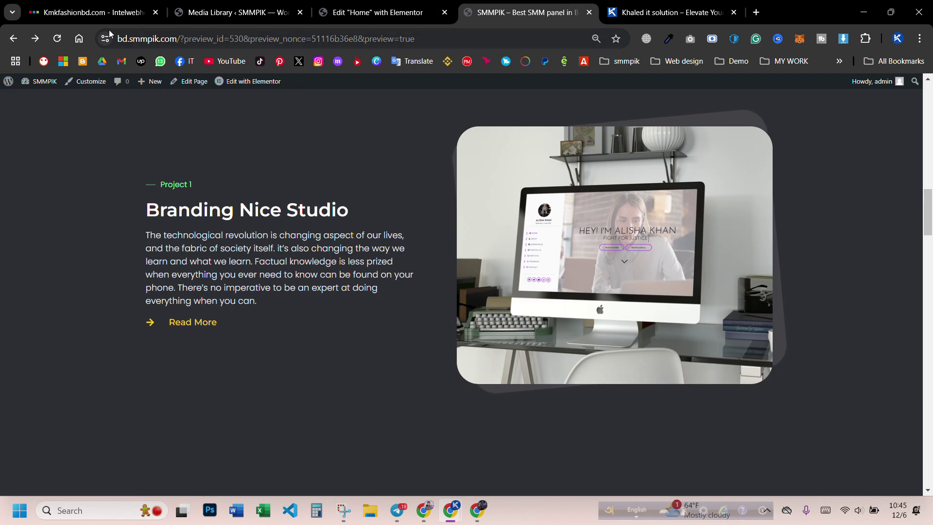
{"action": "left_click", "coordinate": [57, 39]}
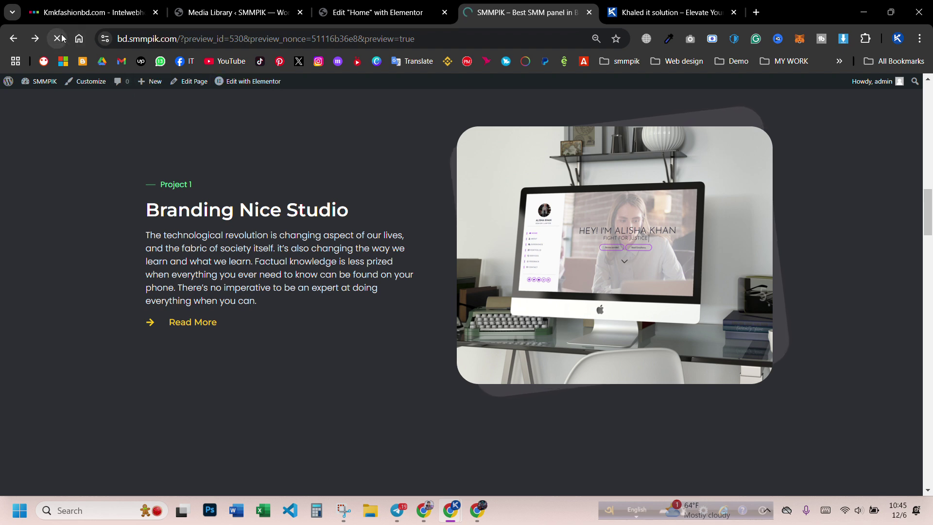
{"action": "left_click", "coordinate": [378, 12]}
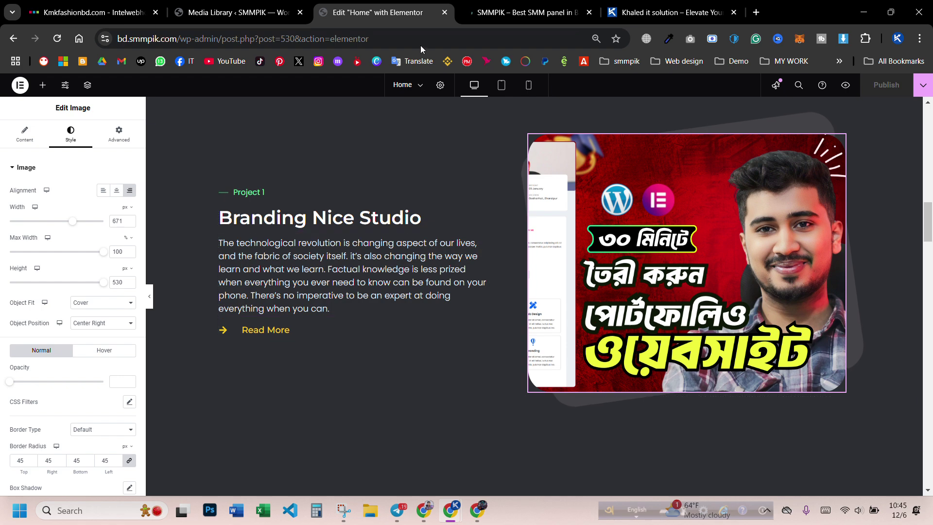
- Check the new thumbnail on the live site in the Incognito window, then return to Elementor
{"action": "key", "text": "alt+Tab"}
{"action": "scroll", "coordinate": [423, 178], "scroll_direction": "down", "scroll_amount": 3}
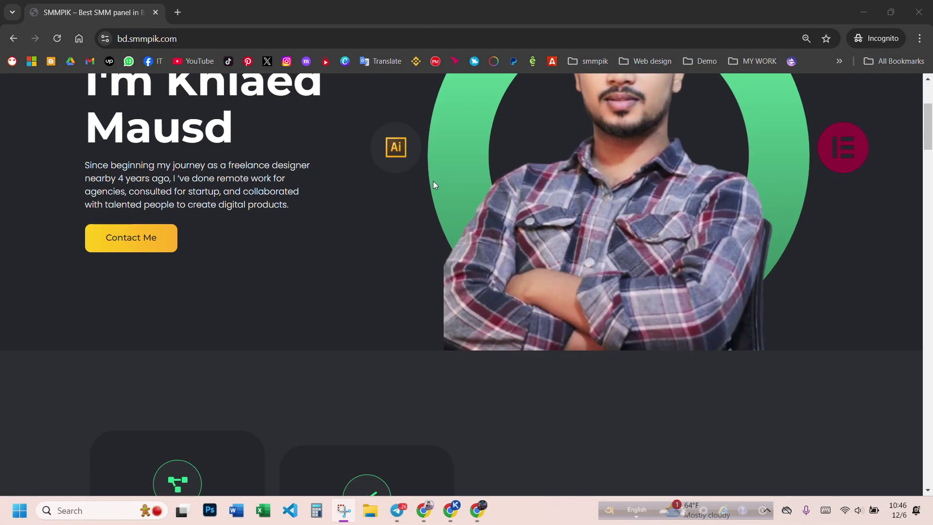
{"action": "scroll", "coordinate": [437, 193], "scroll_direction": "down", "scroll_amount": 10}
{"action": "scroll", "coordinate": [328, 225], "scroll_direction": "up", "scroll_amount": 2}
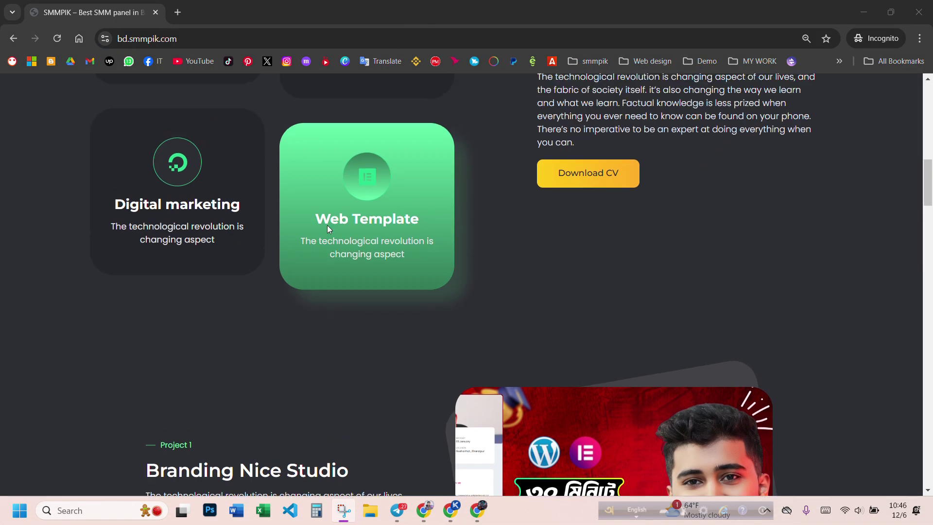
{"action": "scroll", "coordinate": [208, 241], "scroll_direction": "down", "scroll_amount": 6}
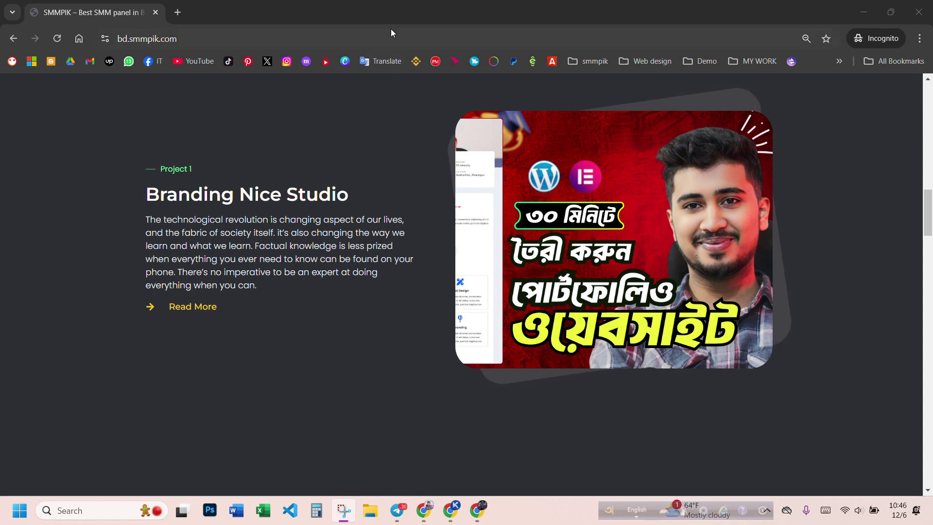
{"action": "mouse_move", "coordinate": [449, 509]}
{"action": "left_click", "coordinate": [384, 450]}
{"action": "scroll", "coordinate": [483, 296], "scroll_direction": "down", "scroll_amount": 8}
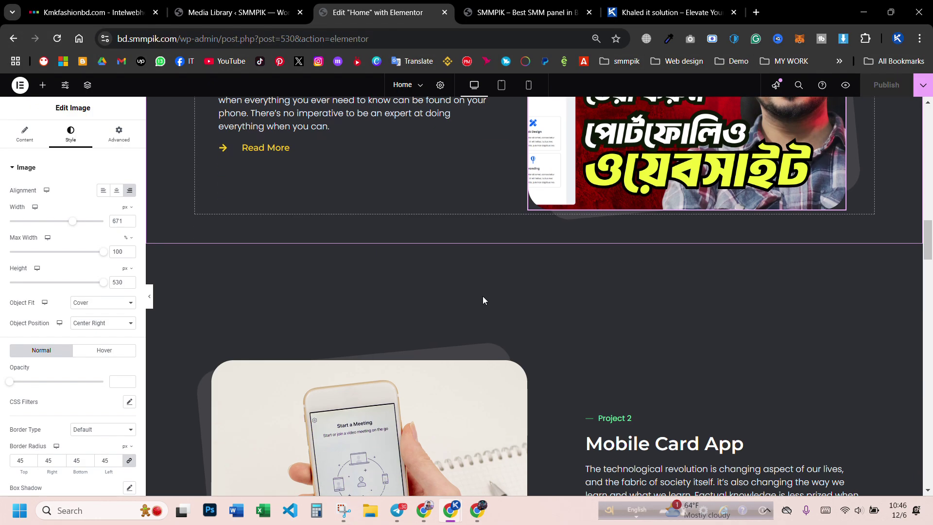
{"action": "left_click", "coordinate": [450, 234]}
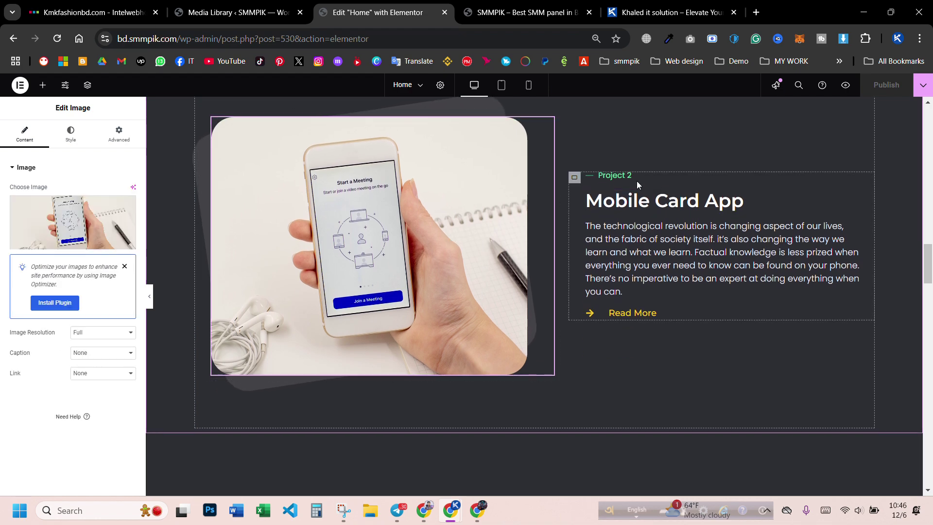
{"action": "scroll", "coordinate": [427, 203], "scroll_direction": "up", "scroll_amount": 7}
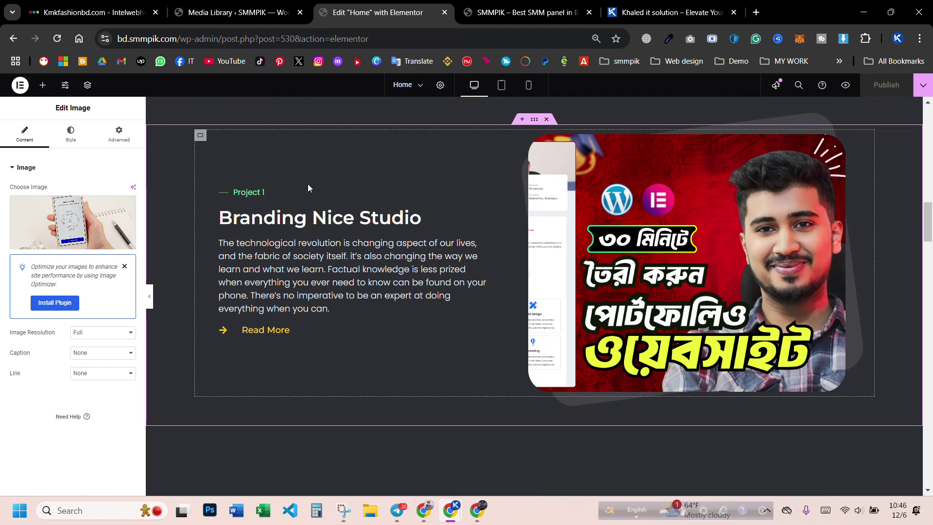
{"action": "scroll", "coordinate": [308, 184], "scroll_direction": "down", "scroll_amount": 7}
{"action": "scroll", "coordinate": [636, 171], "scroll_direction": "down", "scroll_amount": 3}
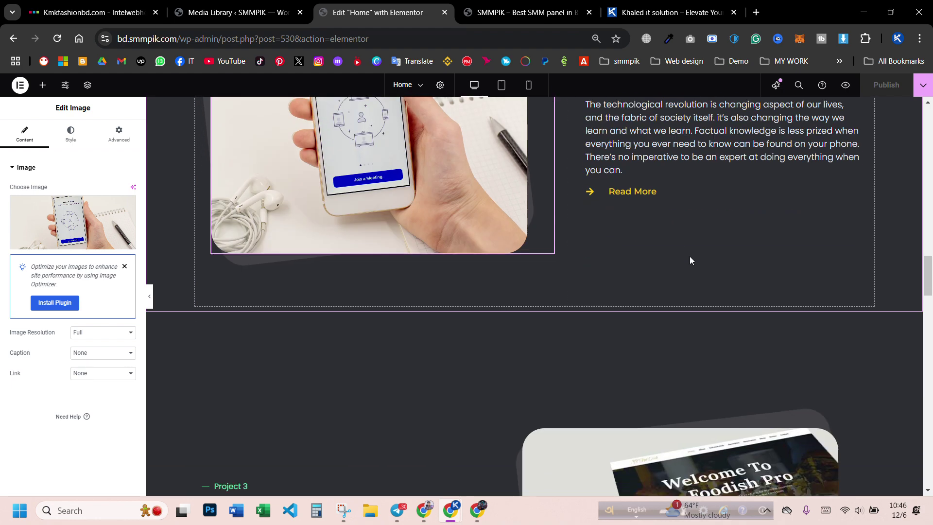
{"action": "scroll", "coordinate": [689, 255], "scroll_direction": "up", "scroll_amount": 9}
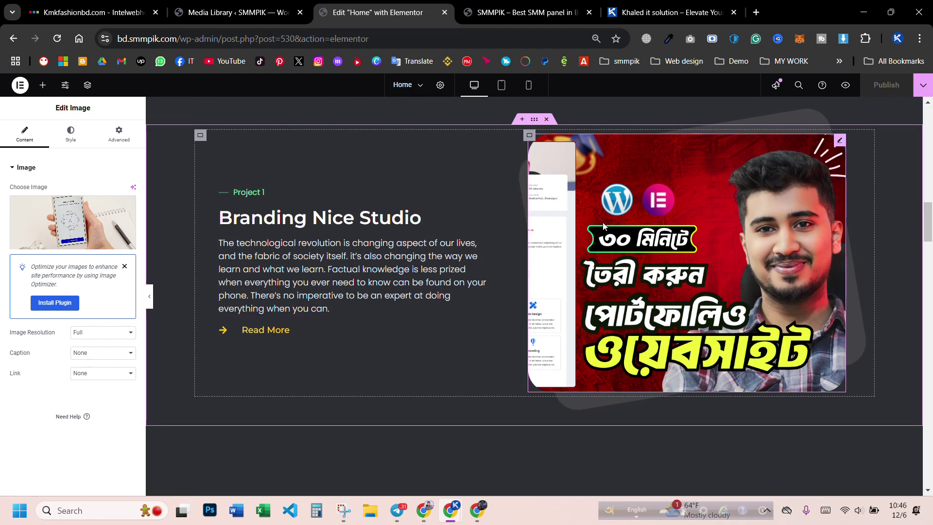
{"action": "scroll", "coordinate": [628, 241], "scroll_direction": "down", "scroll_amount": 7}
{"action": "left_click", "coordinate": [697, 190]}
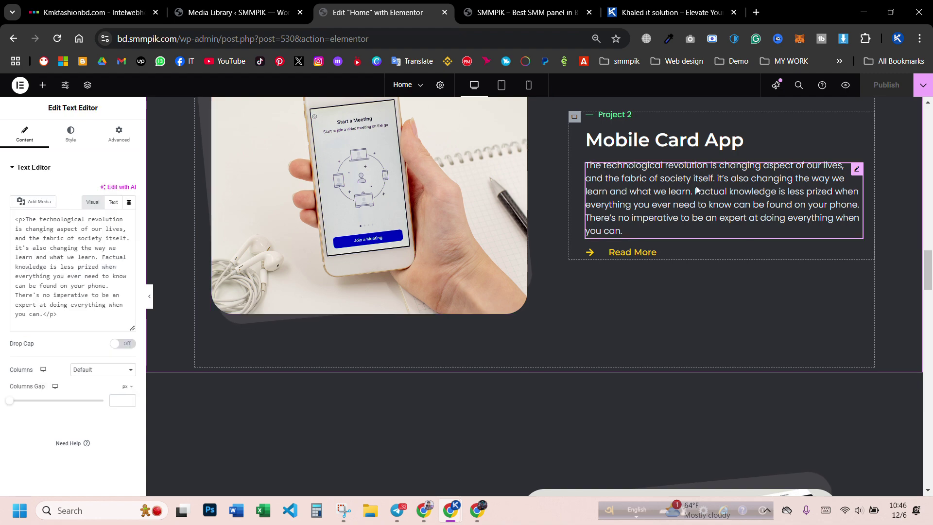
{"action": "scroll", "coordinate": [242, 286], "scroll_direction": "down", "scroll_amount": 2}
{"action": "scroll", "coordinate": [461, 253], "scroll_direction": "down", "scroll_amount": 5}
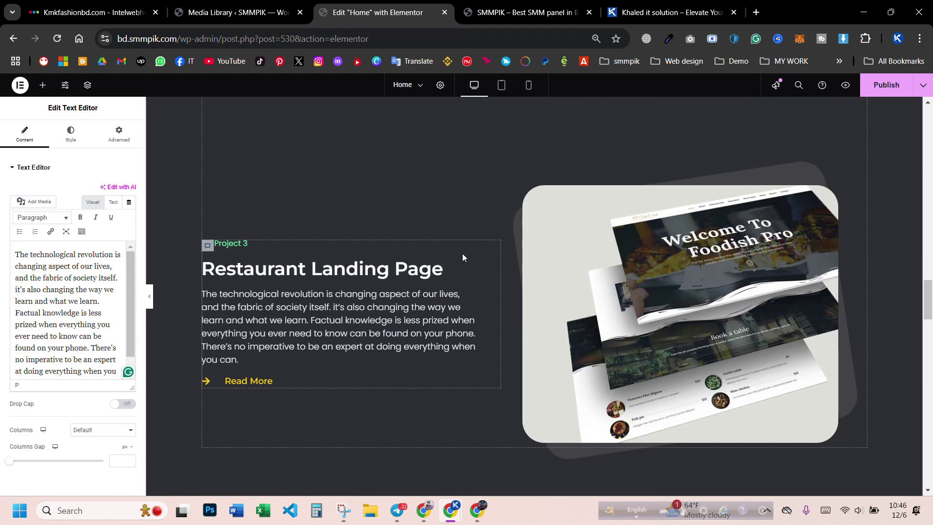
{"action": "scroll", "coordinate": [561, 278], "scroll_direction": "down", "scroll_amount": 7}
{"action": "scroll", "coordinate": [435, 285], "scroll_direction": "down", "scroll_amount": 3}
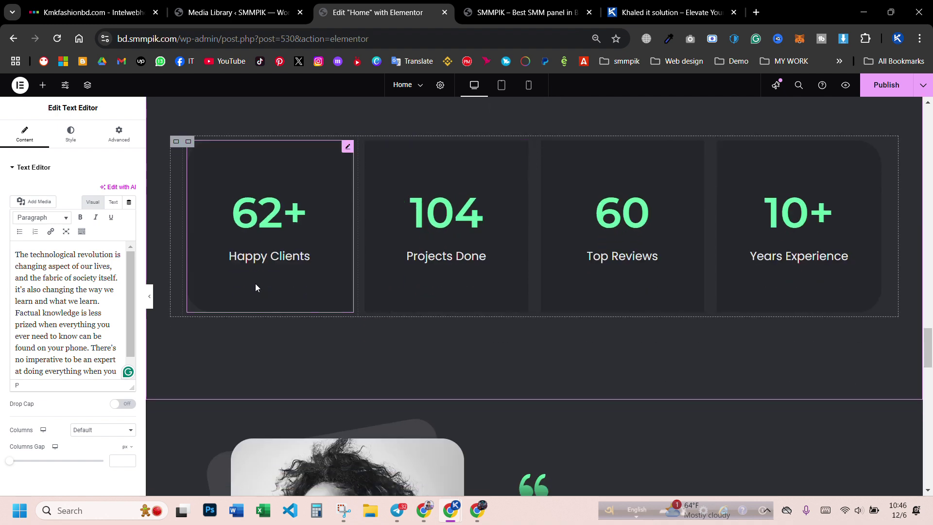
{"action": "scroll", "coordinate": [271, 256], "scroll_direction": "up", "scroll_amount": 2}
{"action": "scroll", "coordinate": [514, 224], "scroll_direction": "up", "scroll_amount": 1}
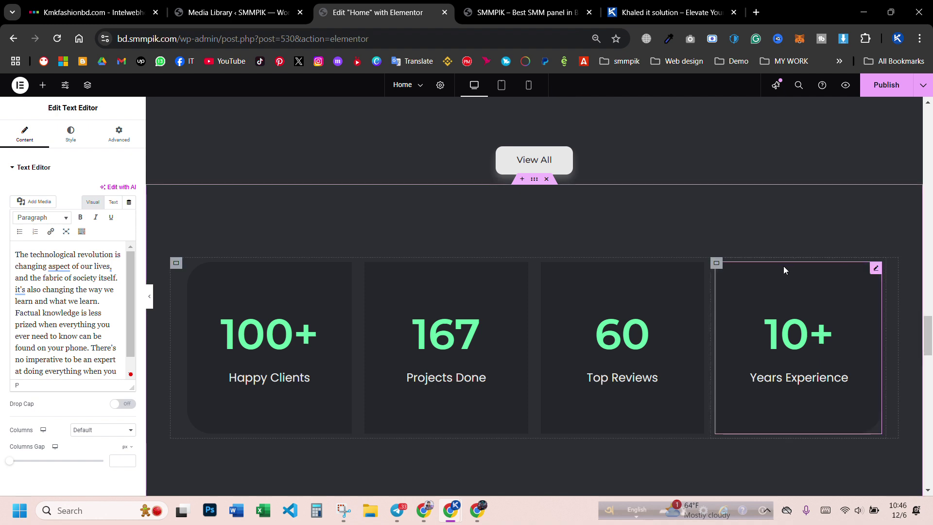
{"action": "scroll", "coordinate": [510, 197], "scroll_direction": "up", "scroll_amount": 1}
{"action": "scroll", "coordinate": [524, 224], "scroll_direction": "down", "scroll_amount": 3}
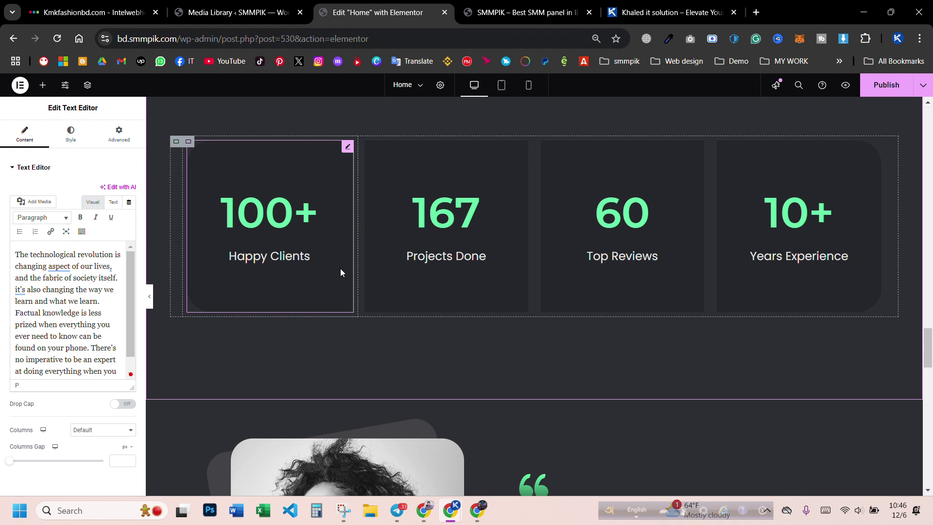
- Change the Happy Clients counter's ending number to 630
{"action": "left_click", "coordinate": [272, 229]}
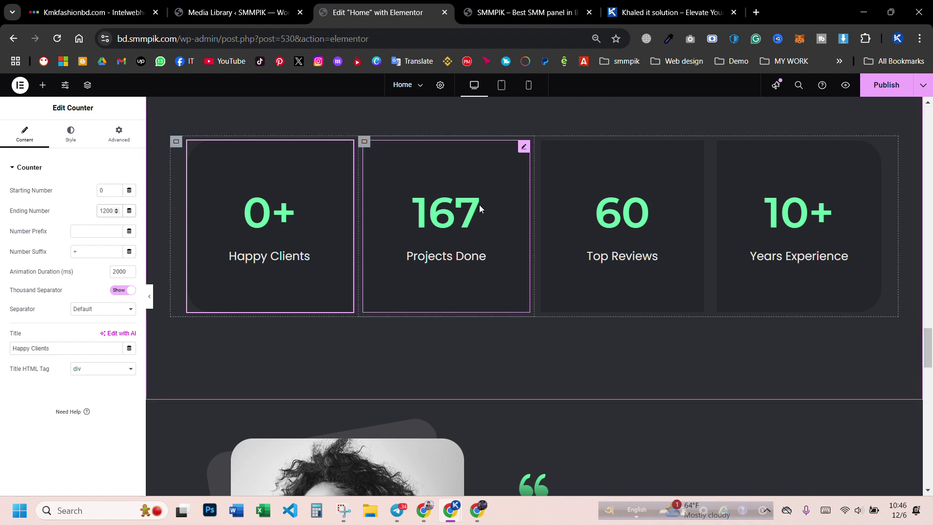
{"action": "key", "text": "BackSpace"}
{"action": "key", "text": "BackSpace"}
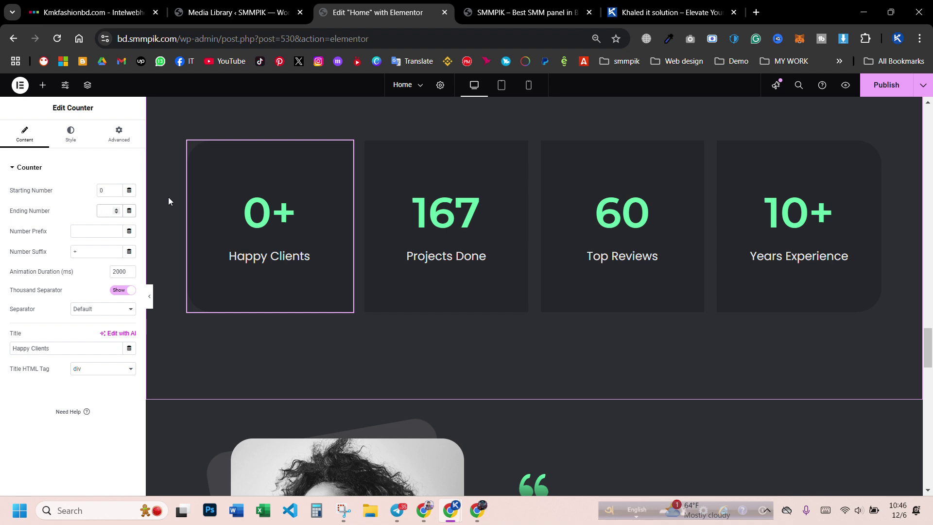
{"action": "type", "text": "30"}
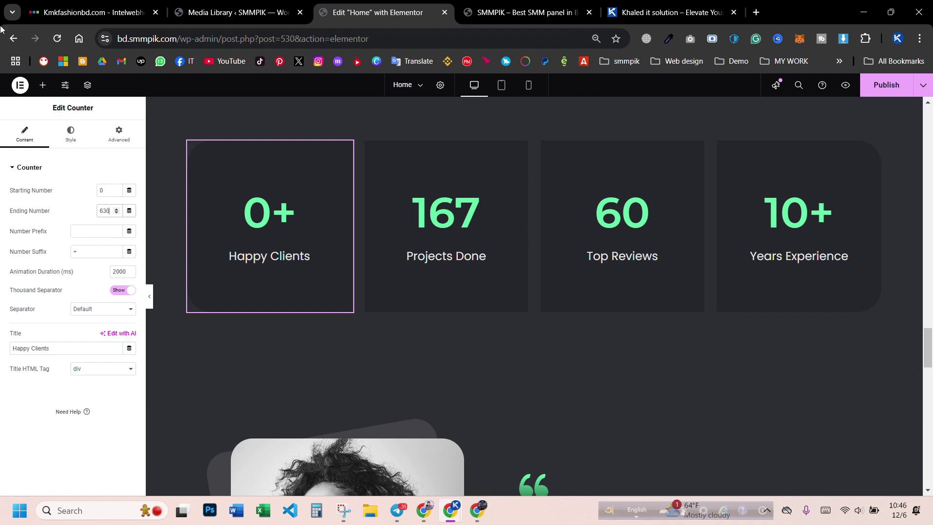
- Lower the Projects Done end value, set Years Experience to 04, and publish
{"action": "left_click", "coordinate": [475, 211]}
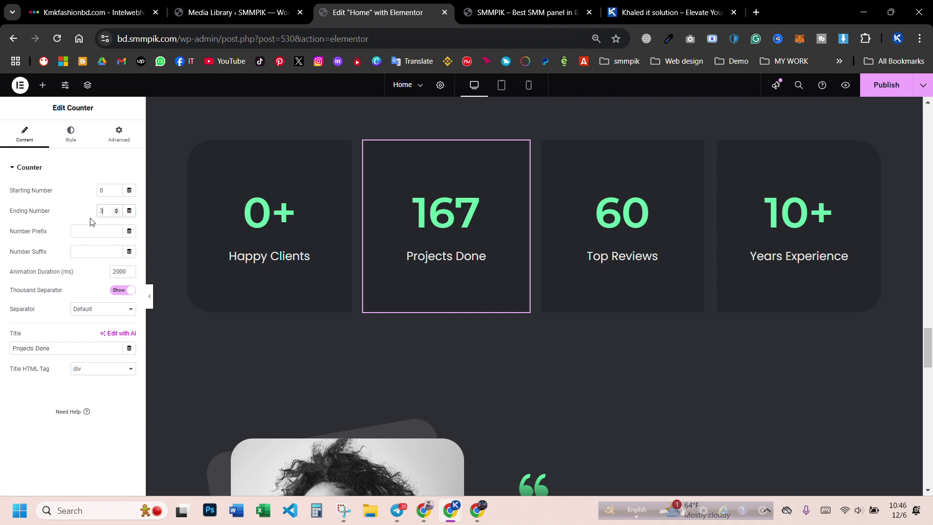
{"action": "type", "text": "00"}
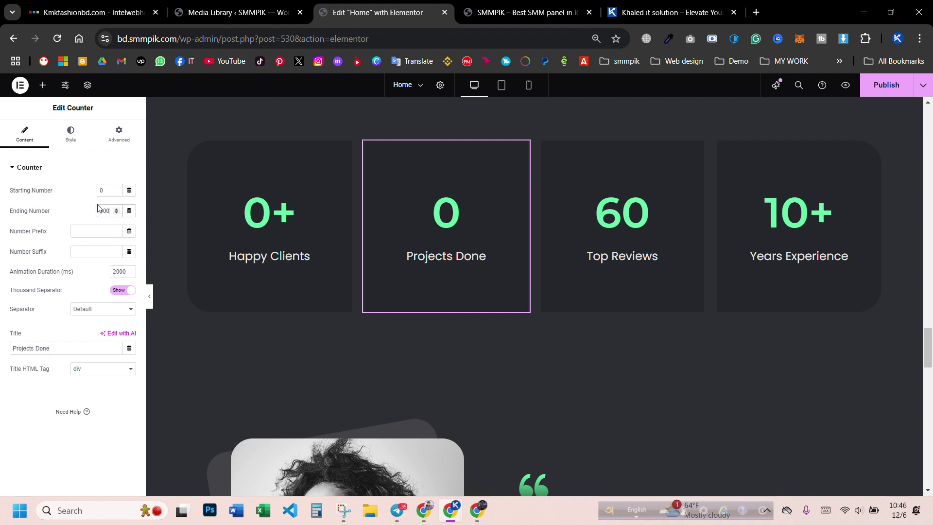
{"action": "left_click", "coordinate": [621, 228]}
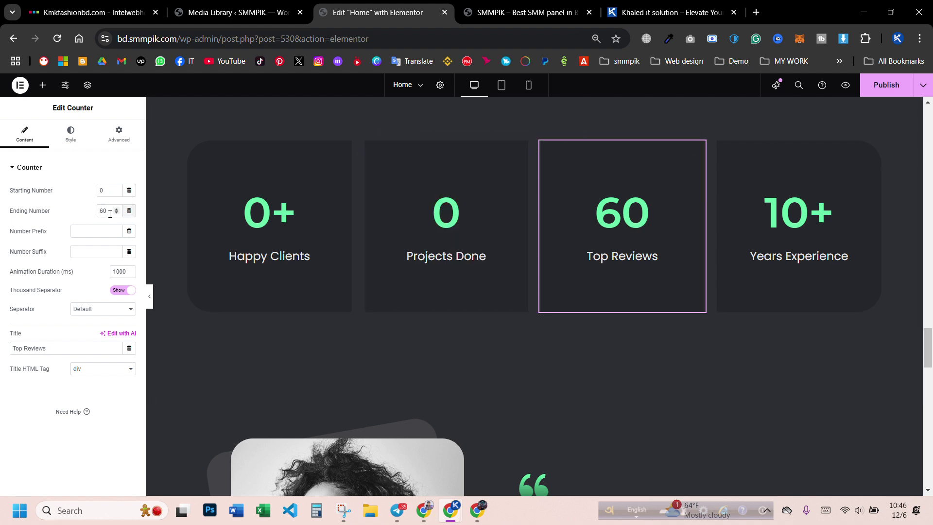
{"action": "left_click", "coordinate": [797, 223]}
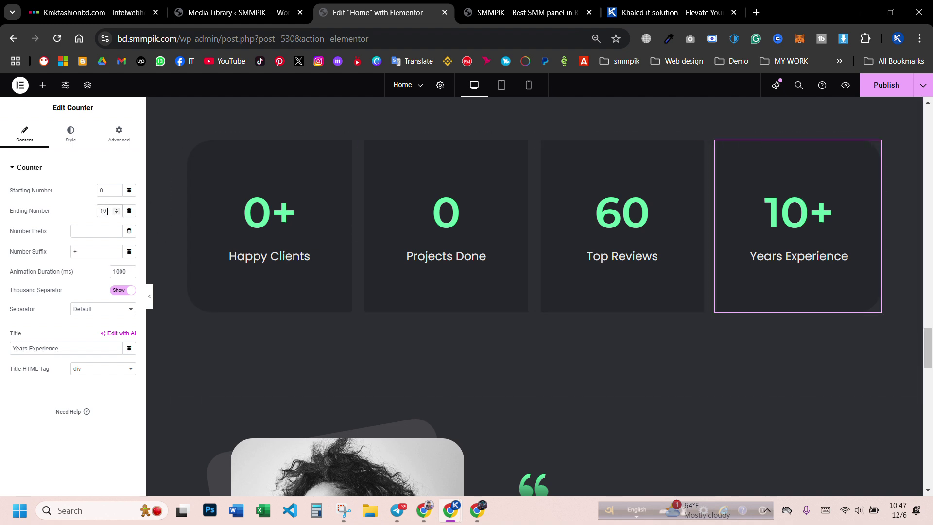
{"action": "type", "text": "4"}
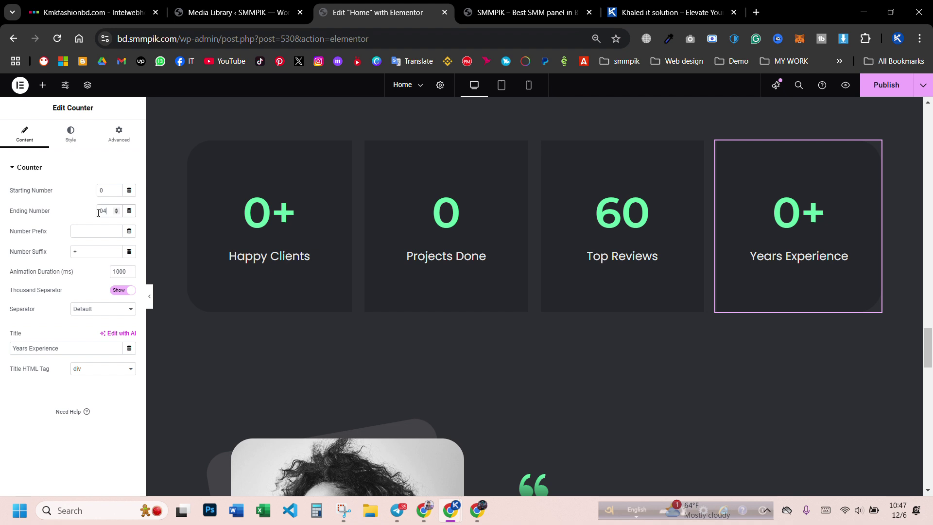
{"action": "left_click", "coordinate": [883, 83]}
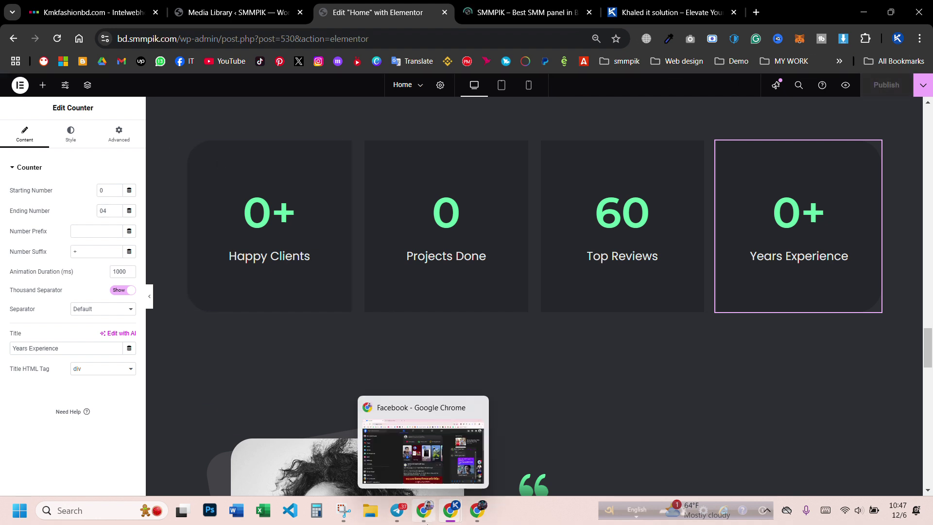
{"action": "mouse_move", "coordinate": [451, 508]}
{"action": "left_click", "coordinate": [505, 457]}
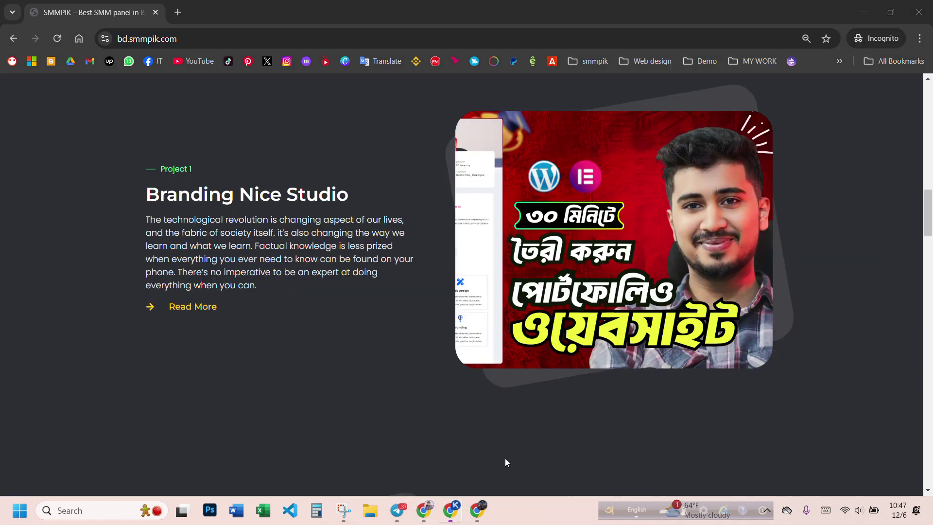
{"action": "left_click", "coordinate": [60, 41]}
{"action": "scroll", "coordinate": [288, 292], "scroll_direction": "down", "scroll_amount": 15}
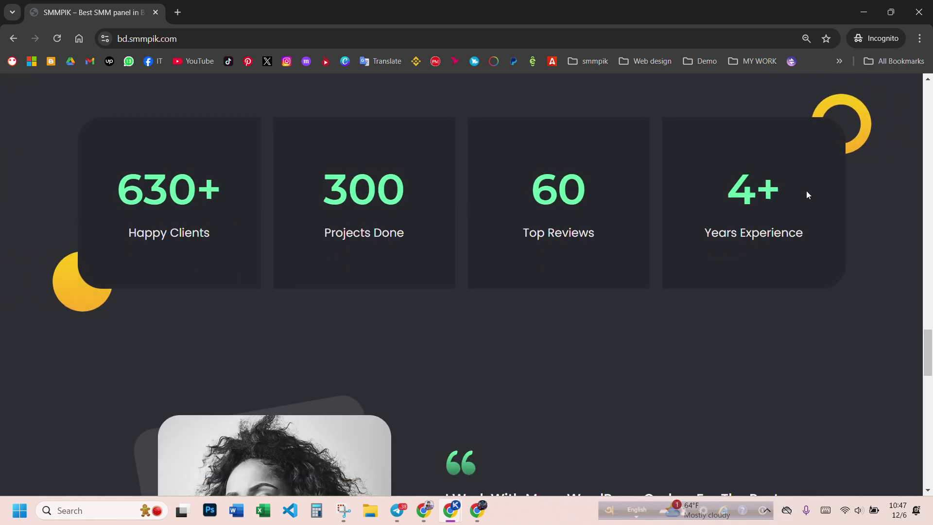
{"action": "scroll", "coordinate": [482, 319], "scroll_direction": "down", "scroll_amount": 5}
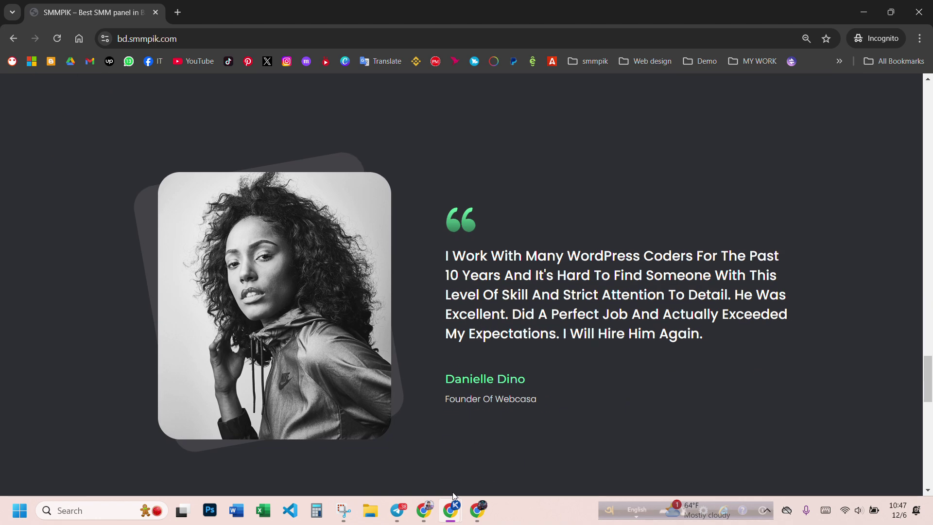
{"action": "mouse_move", "coordinate": [451, 510]}
{"action": "left_click", "coordinate": [427, 458]}
{"action": "scroll", "coordinate": [451, 327], "scroll_direction": "down", "scroll_amount": 5}
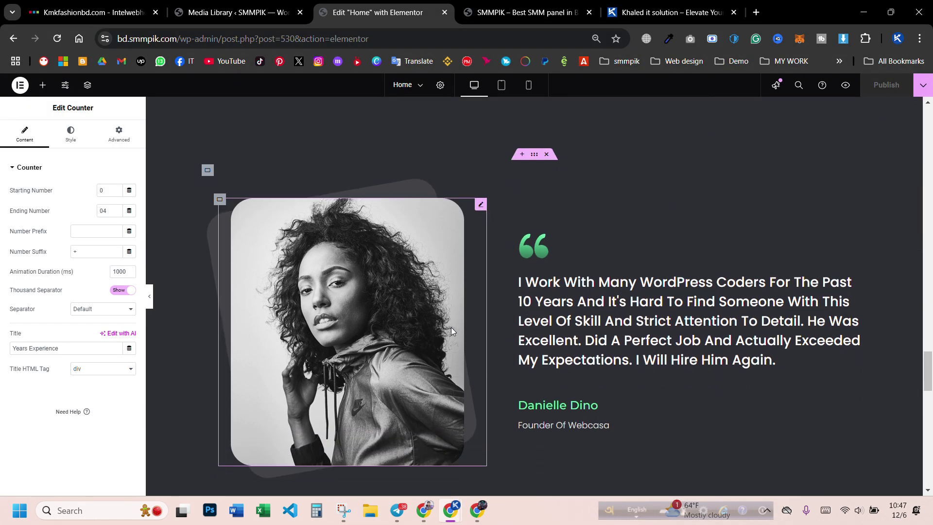
- Look over the Home page's testimonial section, then open the Home title's recent-pages list
{"action": "left_click", "coordinate": [360, 270]}
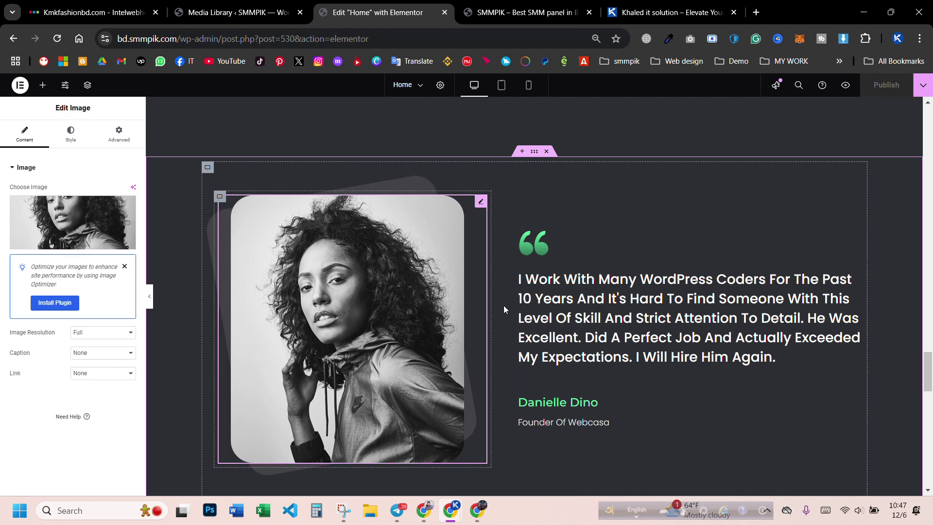
{"action": "scroll", "coordinate": [612, 330], "scroll_direction": "up", "scroll_amount": 1}
{"action": "scroll", "coordinate": [613, 329], "scroll_direction": "down", "scroll_amount": 2}
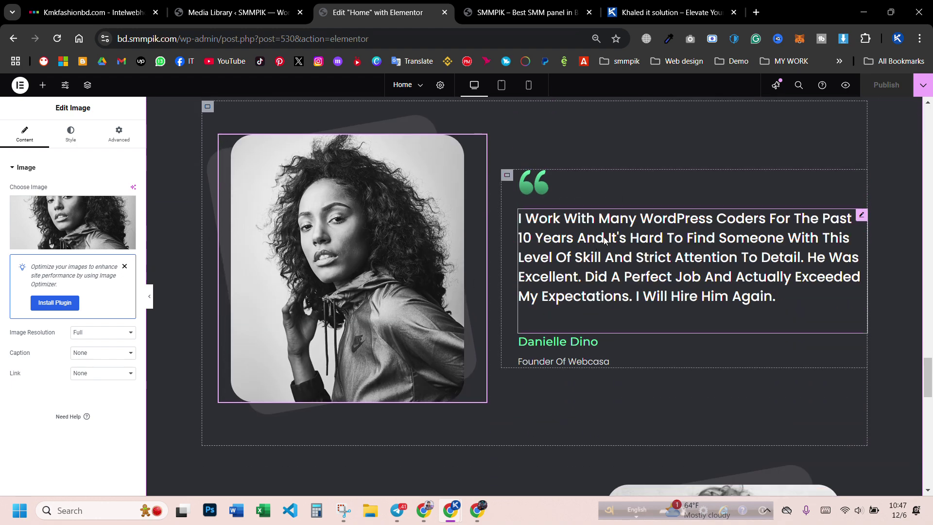
{"action": "scroll", "coordinate": [583, 243], "scroll_direction": "down", "scroll_amount": 6}
{"action": "scroll", "coordinate": [637, 292], "scroll_direction": "down", "scroll_amount": 9}
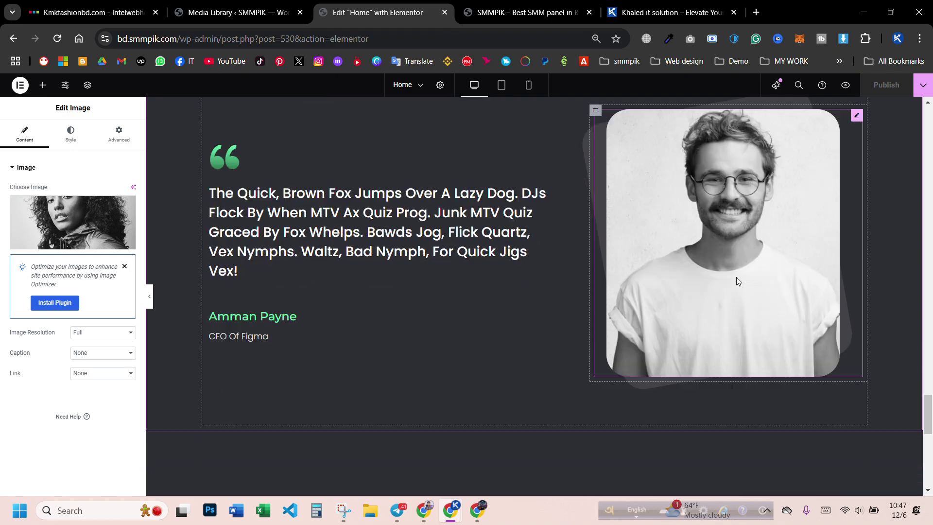
{"action": "scroll", "coordinate": [534, 279], "scroll_direction": "down", "scroll_amount": 3}
{"action": "scroll", "coordinate": [537, 340], "scroll_direction": "up", "scroll_amount": 20}
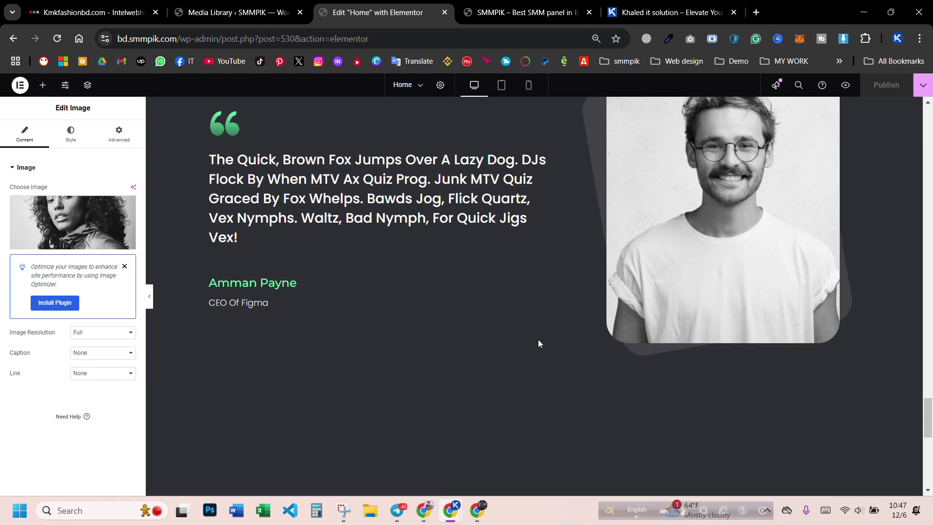
{"action": "scroll", "coordinate": [520, 321], "scroll_direction": "up", "scroll_amount": 15}
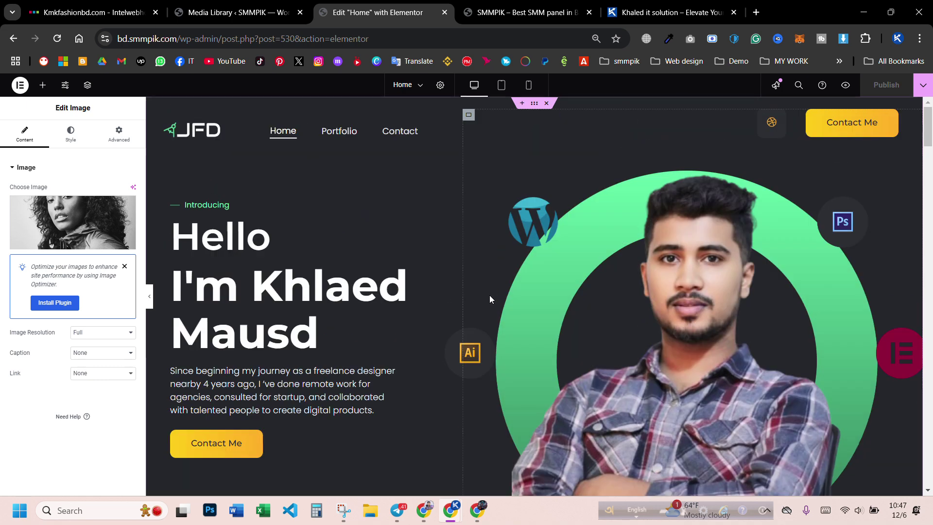
{"action": "left_click", "coordinate": [416, 86]}
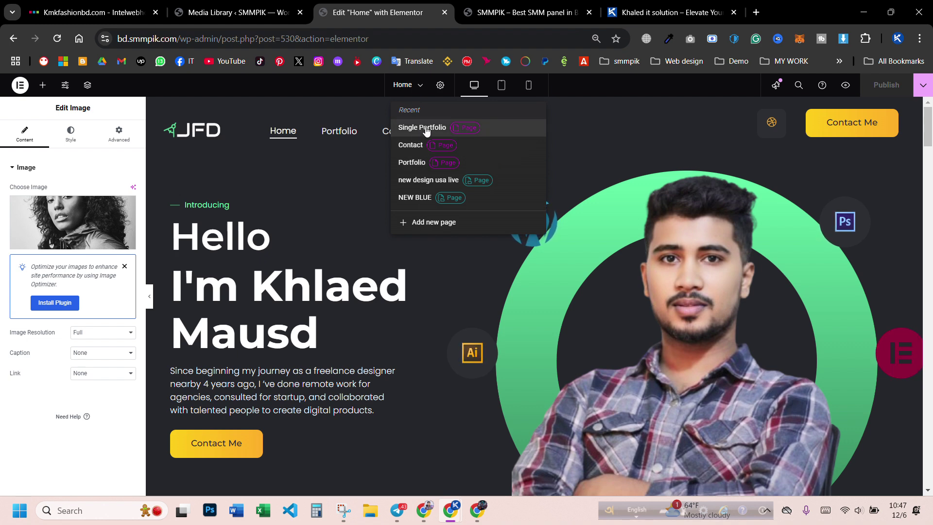
- Switch to Single Portfolio and inspect its image, heading, description, category and client widgets
{"action": "left_click", "coordinate": [422, 128]}
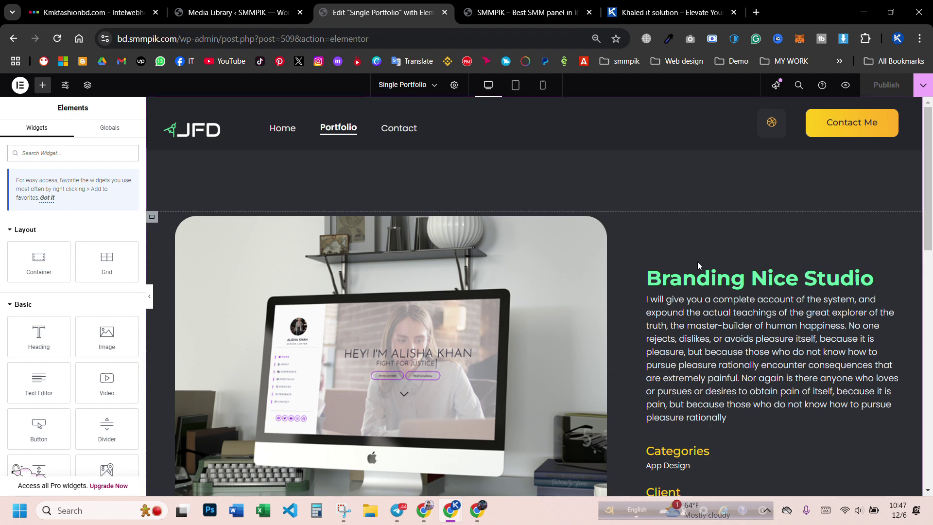
{"action": "scroll", "coordinate": [552, 277], "scroll_direction": "down", "scroll_amount": 3}
{"action": "left_click", "coordinate": [341, 263]}
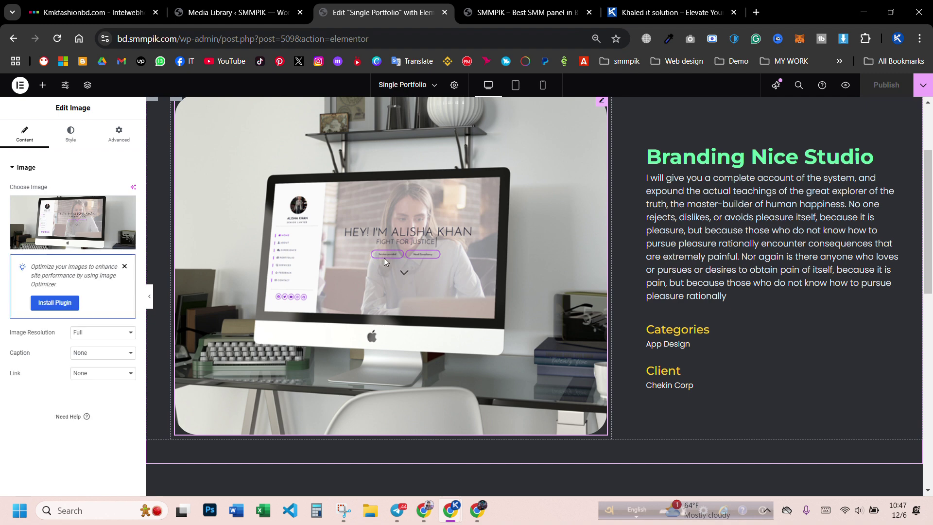
{"action": "left_click", "coordinate": [705, 152]}
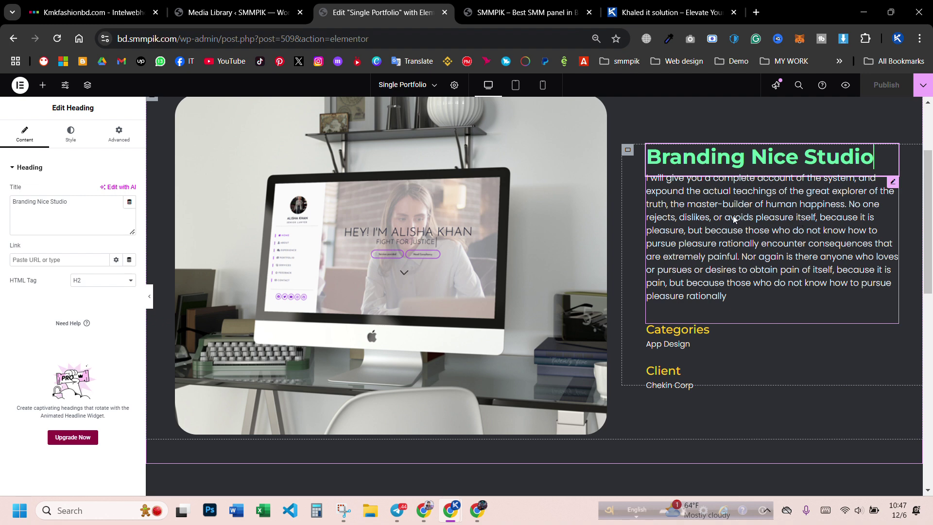
{"action": "left_click", "coordinate": [753, 241]}
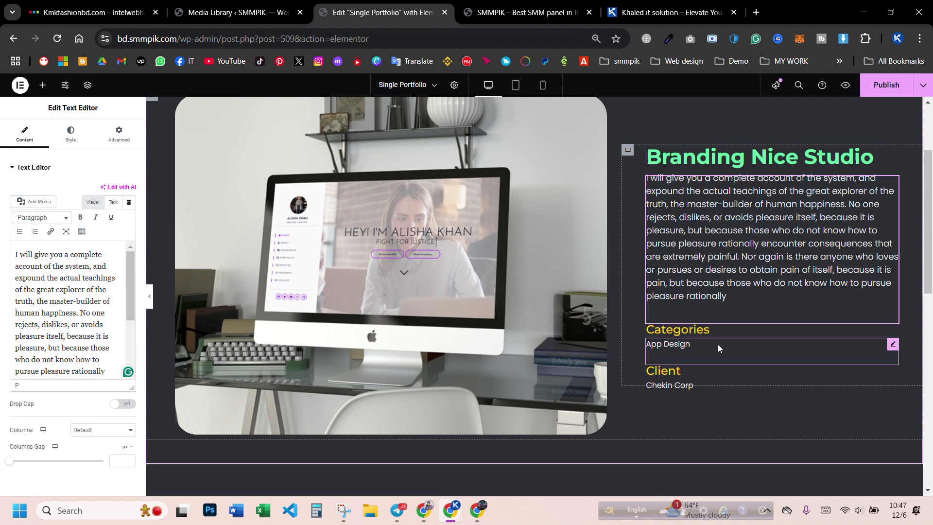
{"action": "left_click", "coordinate": [702, 352]}
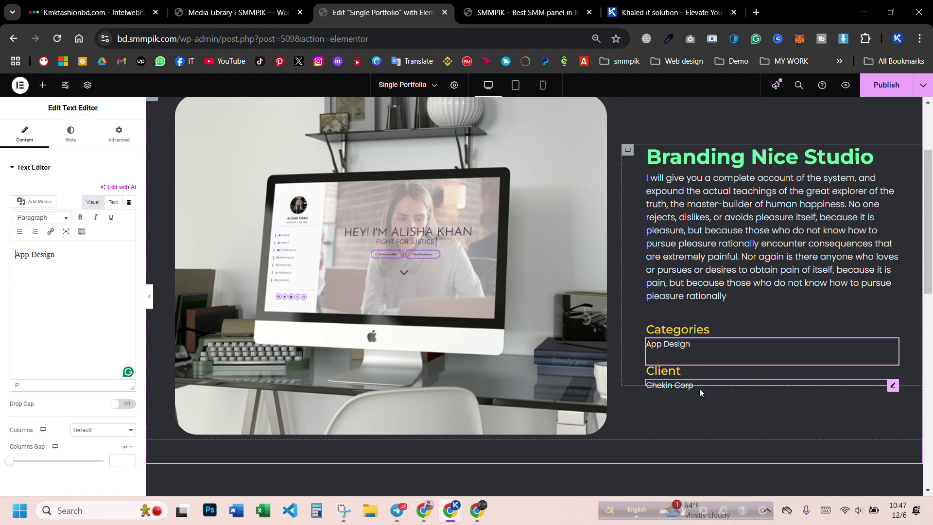
{"action": "left_click", "coordinate": [698, 387]}
{"action": "scroll", "coordinate": [344, 281], "scroll_direction": "down", "scroll_amount": 8}
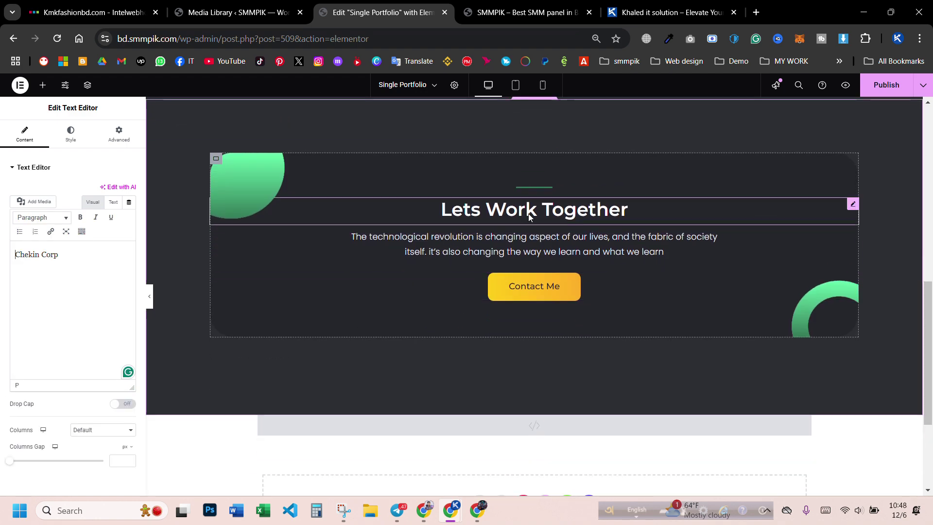
{"action": "scroll", "coordinate": [530, 219], "scroll_direction": "down", "scroll_amount": 3}
{"action": "scroll", "coordinate": [516, 214], "scroll_direction": "up", "scroll_amount": 15}
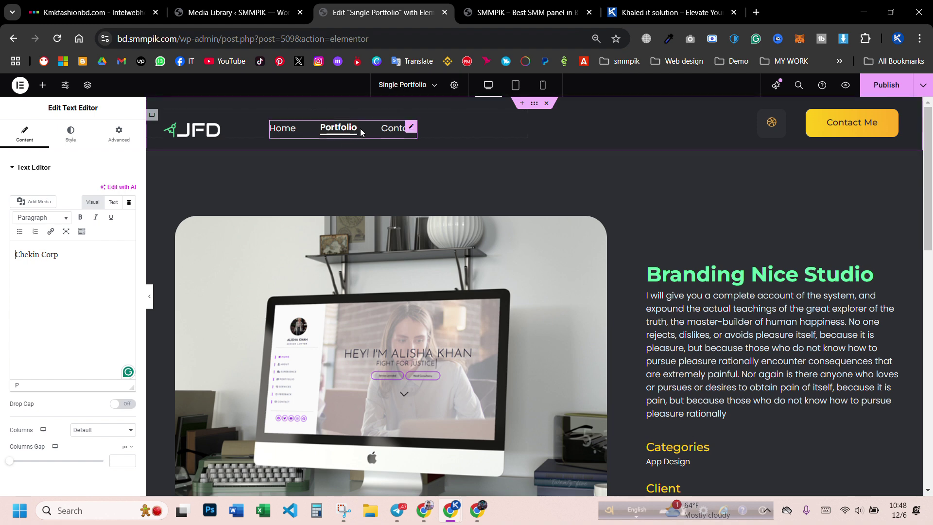
- Switch to the Portfolio page, saving the Single Portfolio changes when prompted
{"action": "left_click", "coordinate": [437, 87]}
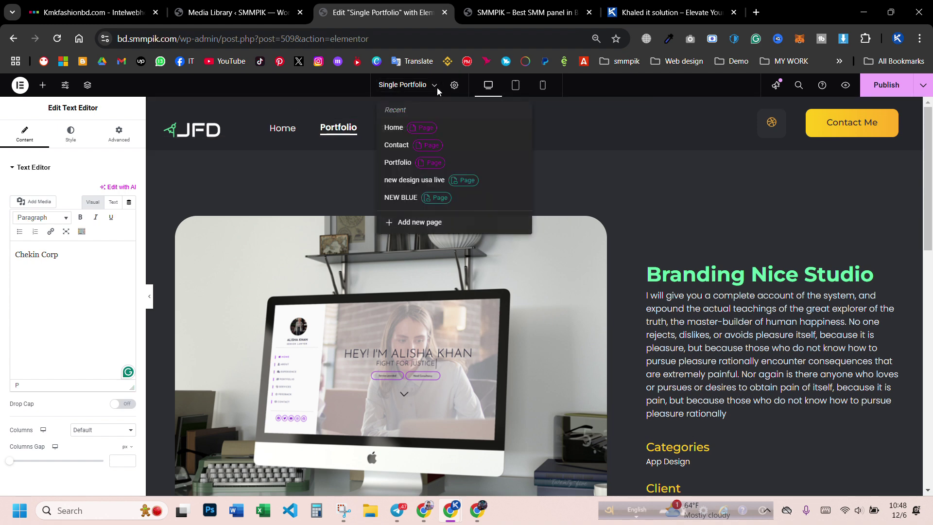
{"action": "left_click", "coordinate": [398, 162]}
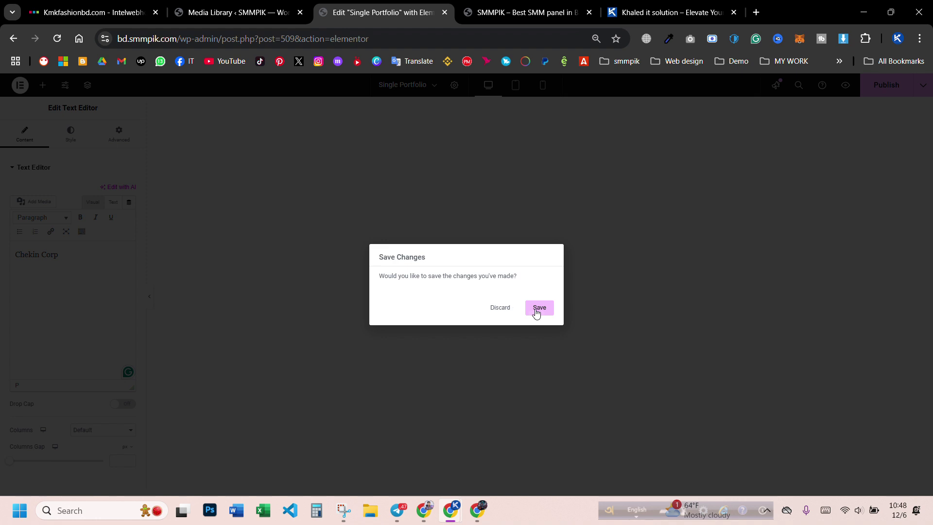
{"action": "left_click", "coordinate": [536, 310]}
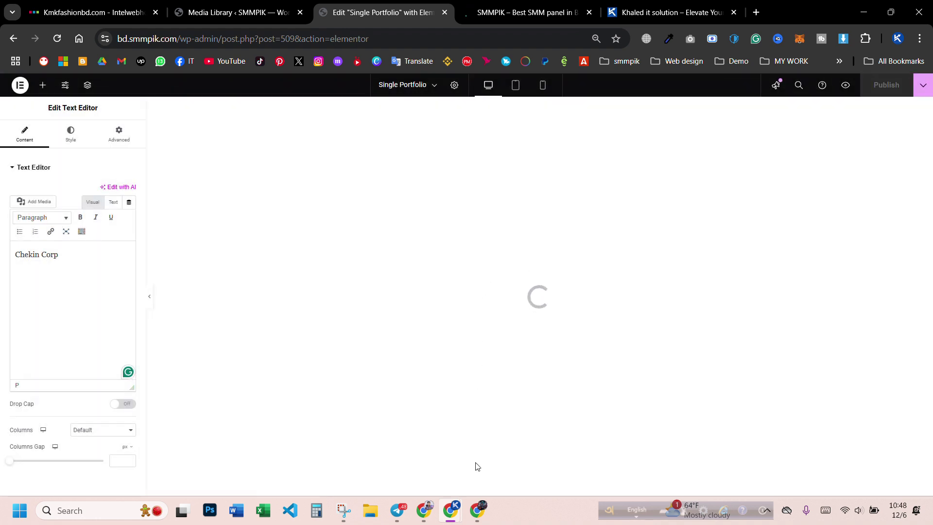
{"action": "left_click", "coordinate": [478, 510]}
{"action": "left_click", "coordinate": [478, 510]}
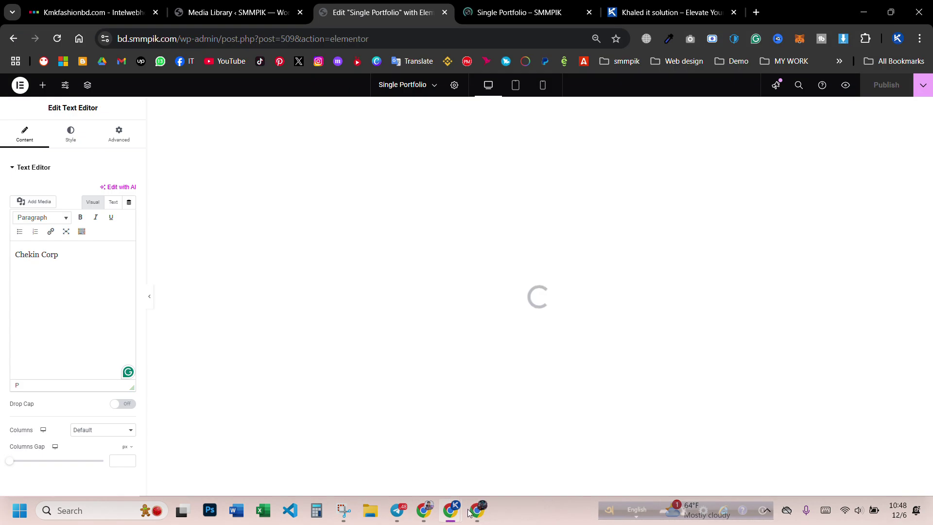
- Browse the live Portfolio page's projects in the Incognito window, then return to the editor
{"action": "mouse_move", "coordinate": [467, 512]}
{"action": "left_click", "coordinate": [516, 437]}
{"action": "scroll", "coordinate": [278, 175], "scroll_direction": "up", "scroll_amount": 10}
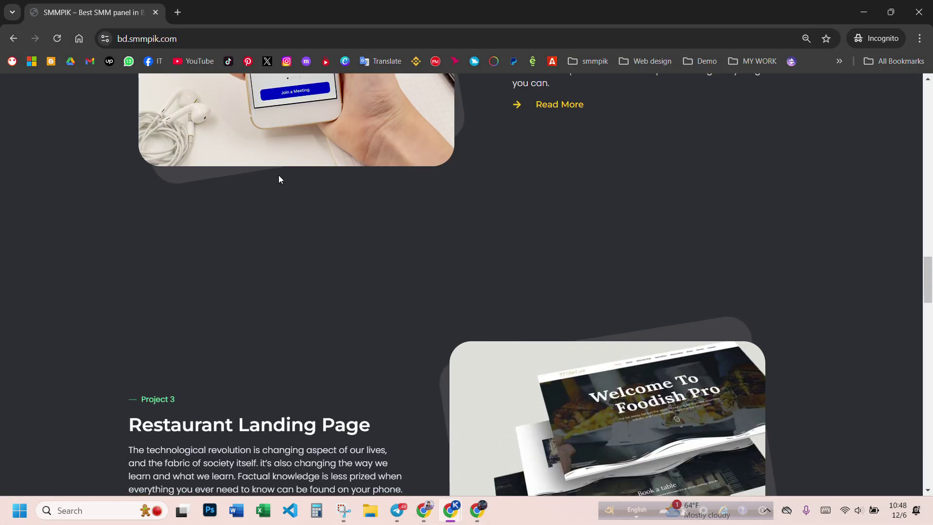
{"action": "scroll", "coordinate": [279, 179], "scroll_direction": "up", "scroll_amount": 10}
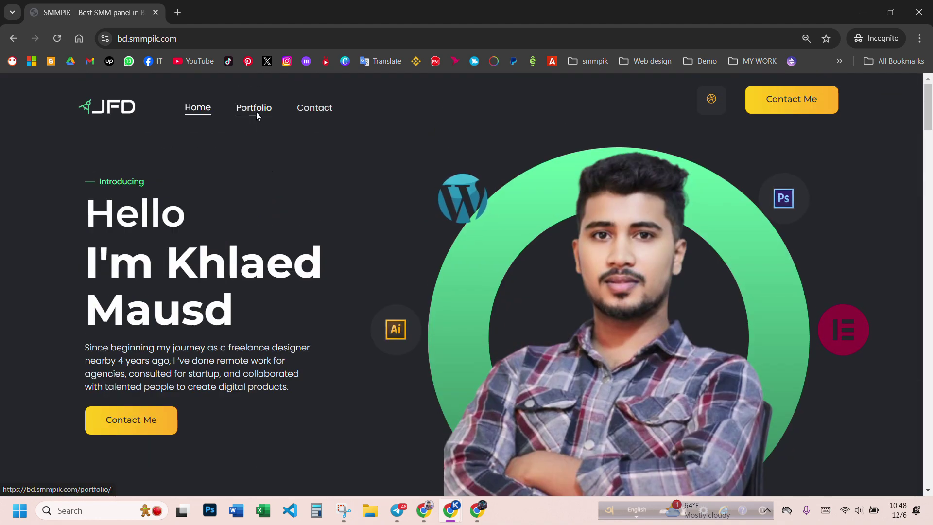
{"action": "left_click", "coordinate": [256, 113]}
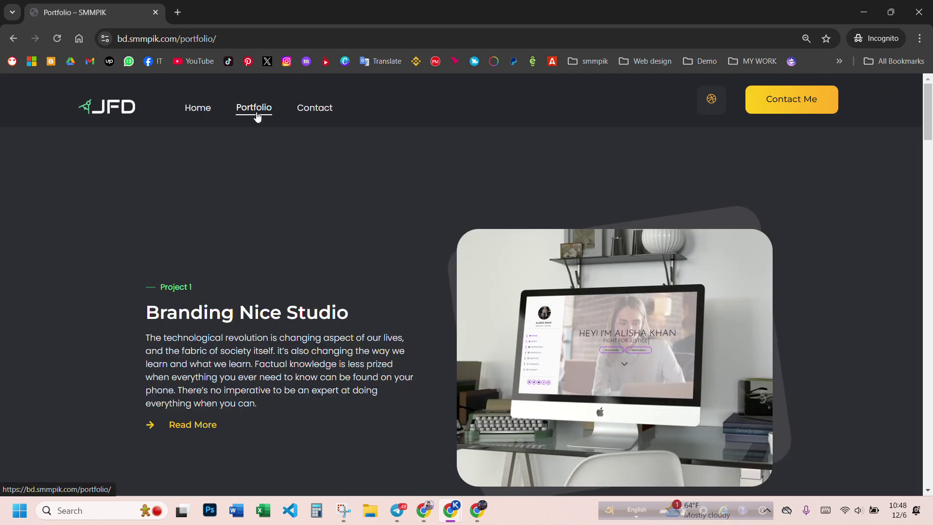
{"action": "scroll", "coordinate": [424, 226], "scroll_direction": "down", "scroll_amount": 20}
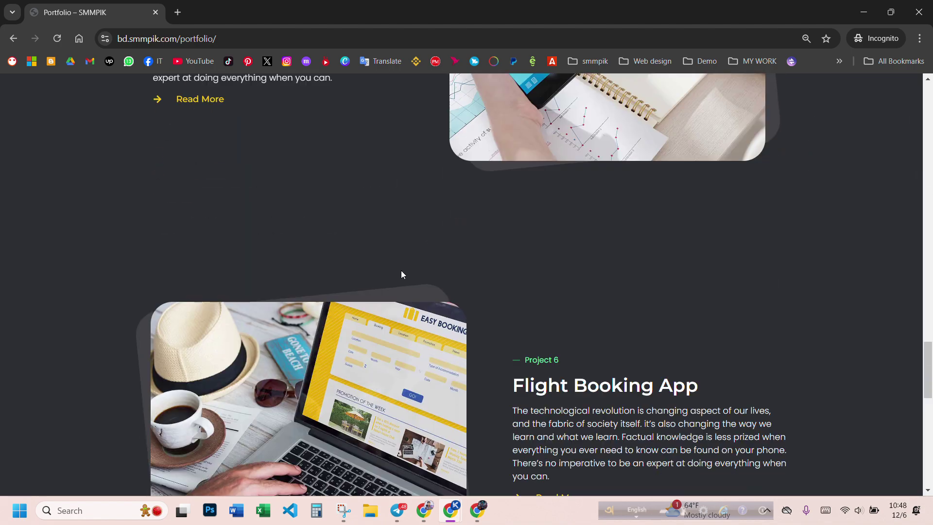
{"action": "scroll", "coordinate": [486, 286], "scroll_direction": "down", "scroll_amount": 8}
{"action": "left_click_drag", "start_coordinate": [928, 459], "coordinate": [913, 141]}
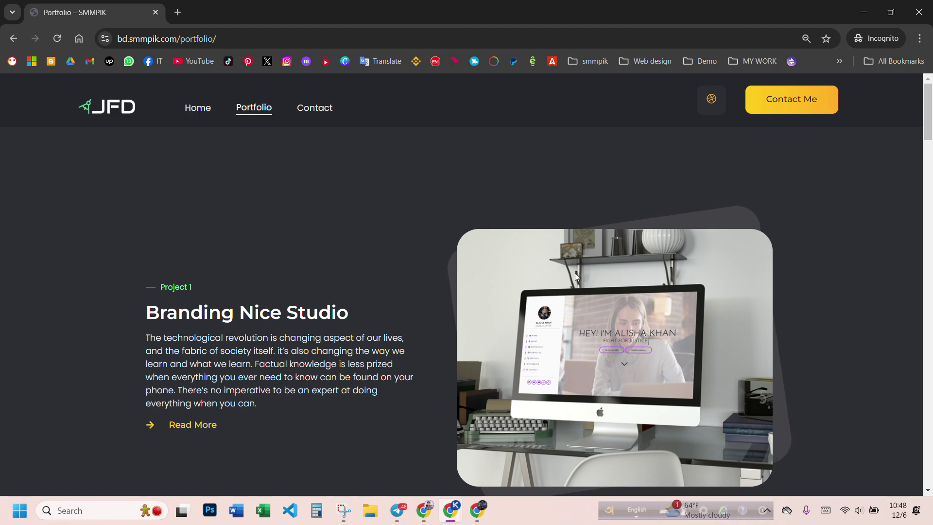
{"action": "scroll", "coordinate": [575, 273], "scroll_direction": "down", "scroll_amount": 20}
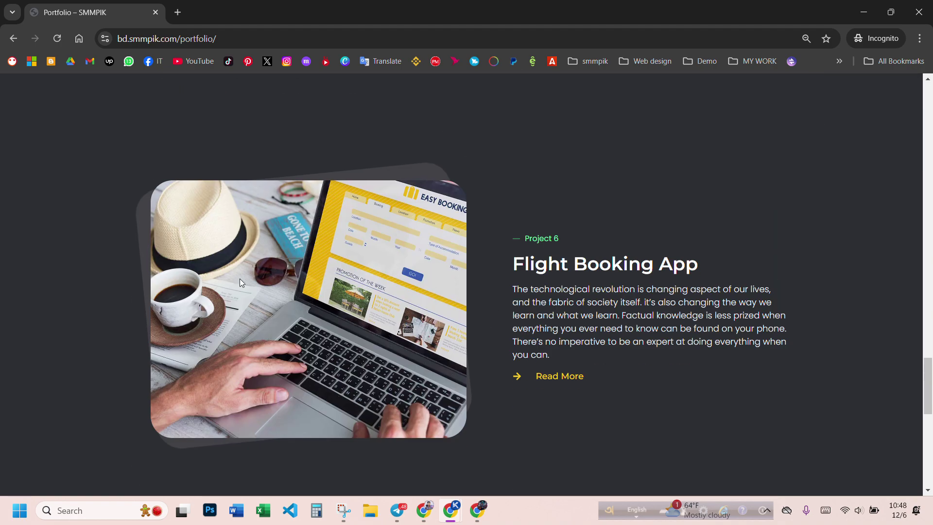
{"action": "scroll", "coordinate": [240, 278], "scroll_direction": "down", "scroll_amount": 5}
{"action": "mouse_move", "coordinate": [437, 511]}
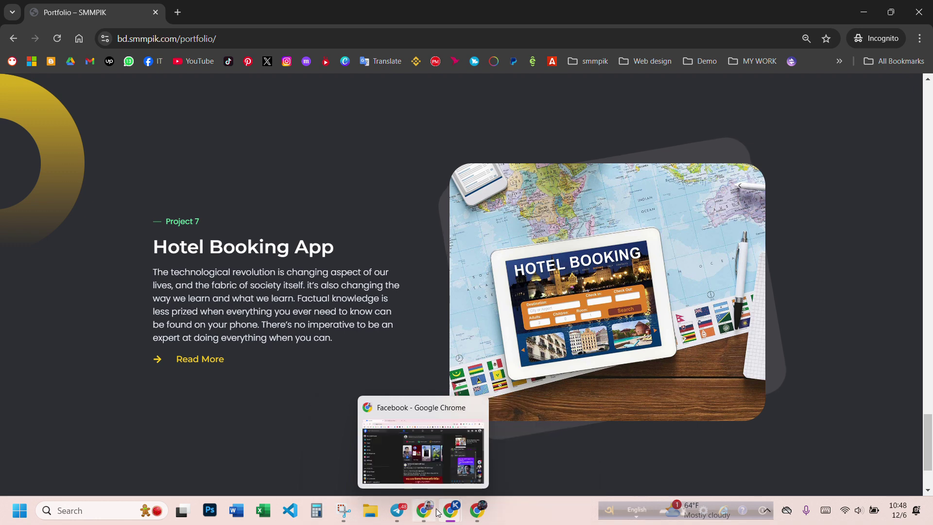
{"action": "left_click", "coordinate": [384, 452]}
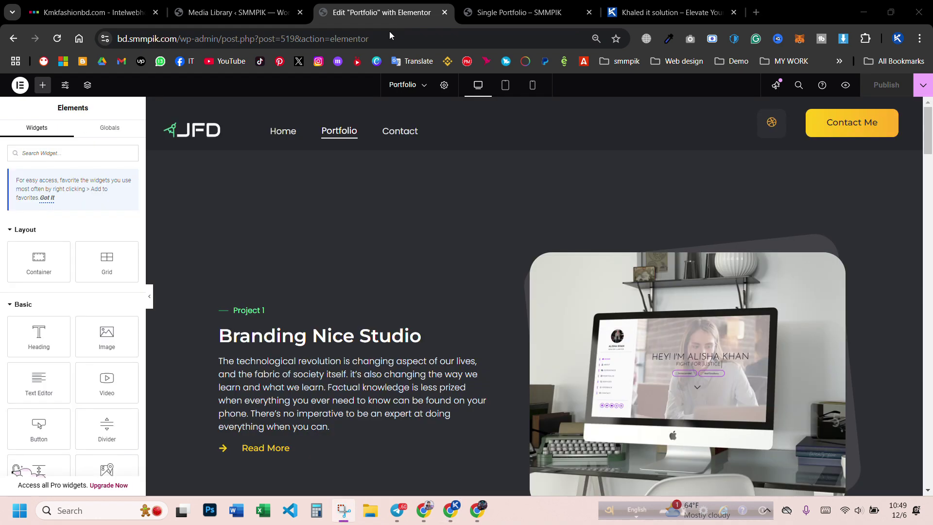
- Retitle the Project 1 heading 'Digital Marketing Best Result', correcting the 'rusult' typo
{"action": "scroll", "coordinate": [417, 187], "scroll_direction": "down", "scroll_amount": 4}
{"action": "scroll", "coordinate": [417, 188], "scroll_direction": "up", "scroll_amount": 4}
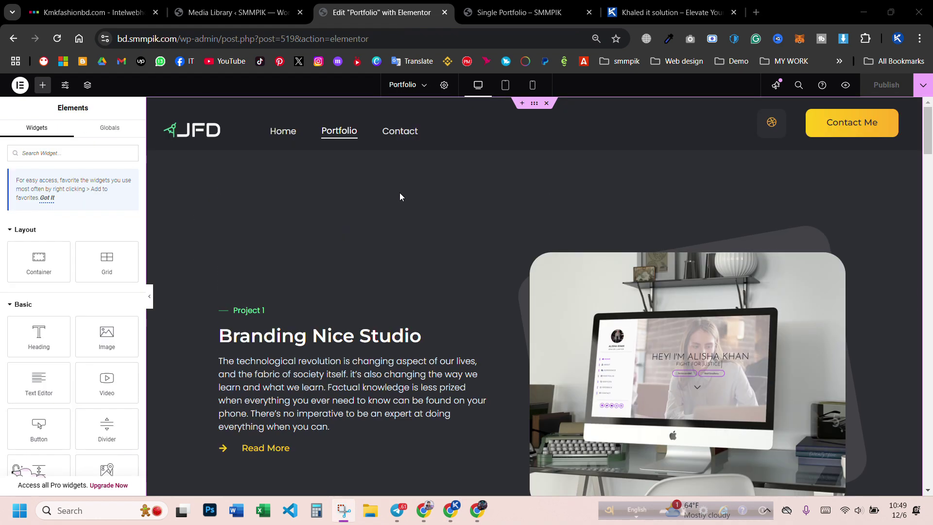
{"action": "scroll", "coordinate": [400, 192], "scroll_direction": "down", "scroll_amount": 2}
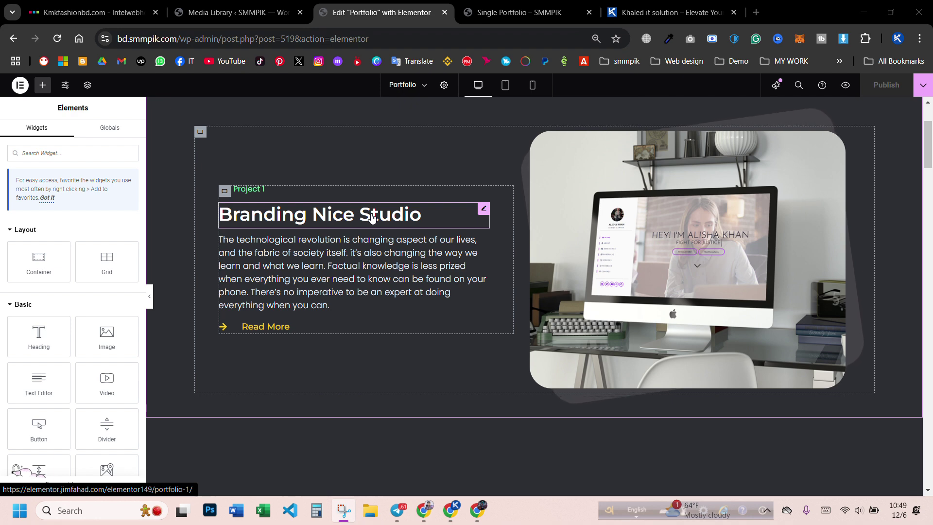
{"action": "left_click", "coordinate": [372, 217]}
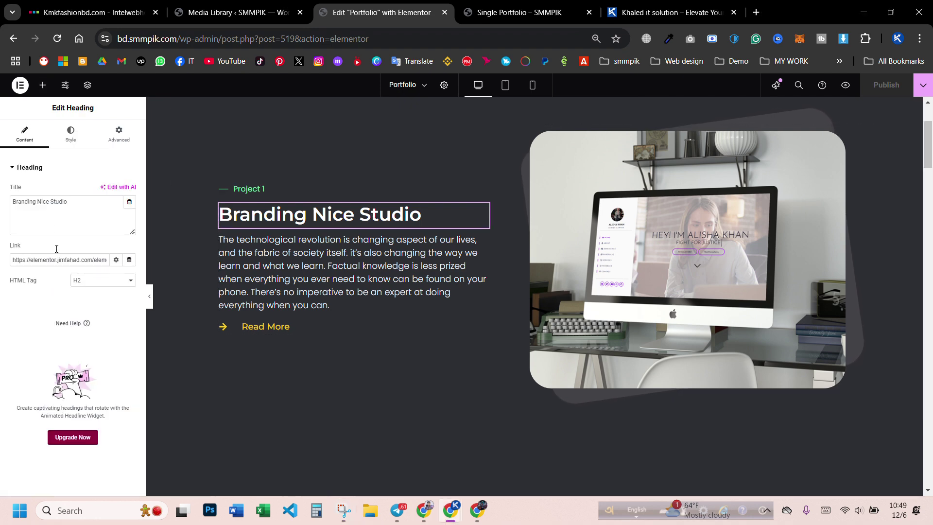
{"action": "triple_click", "coordinate": [51, 201]}
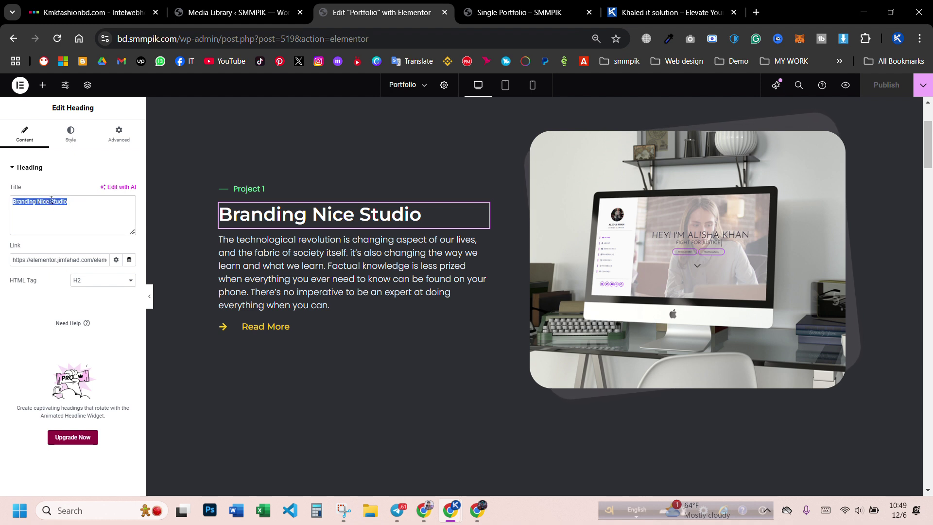
{"action": "type", "text": "Digital Marketing Best ru"}
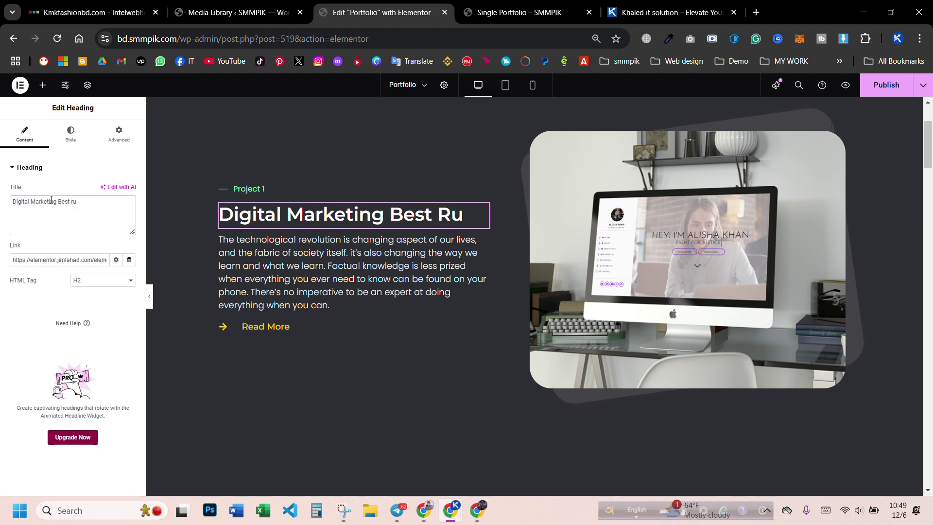
{"action": "type", "text": "sult"}
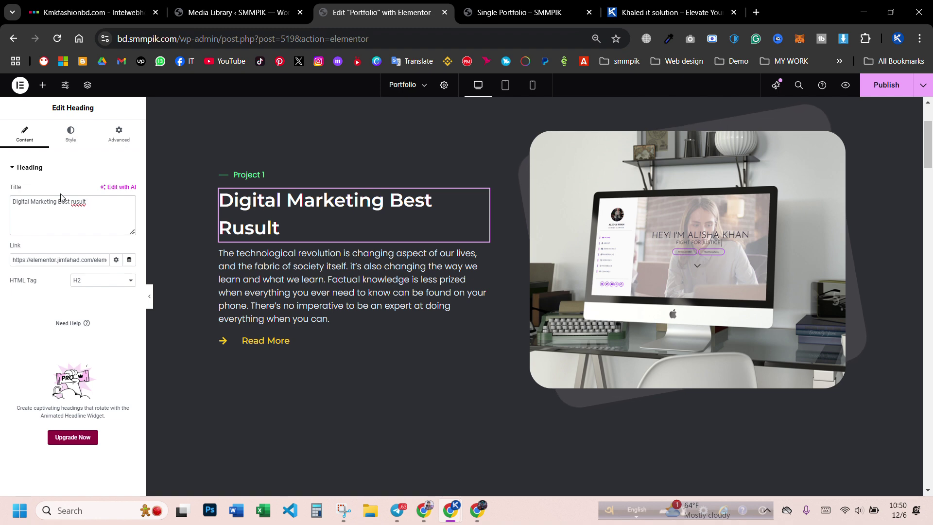
{"action": "right_click", "coordinate": [81, 206]}
{"action": "left_click", "coordinate": [90, 214]}
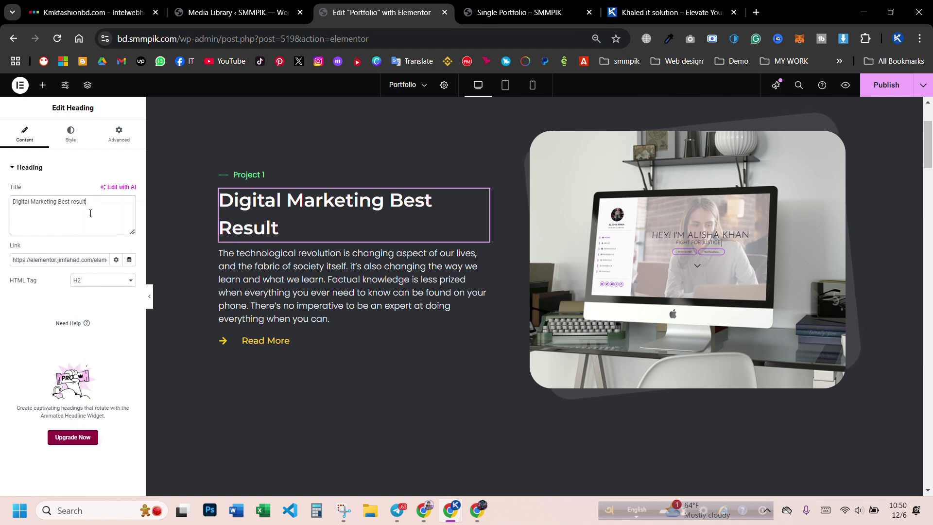
- Reduce the heading's typography size to 33 px so it fits on one line
{"action": "left_click", "coordinate": [70, 132]}
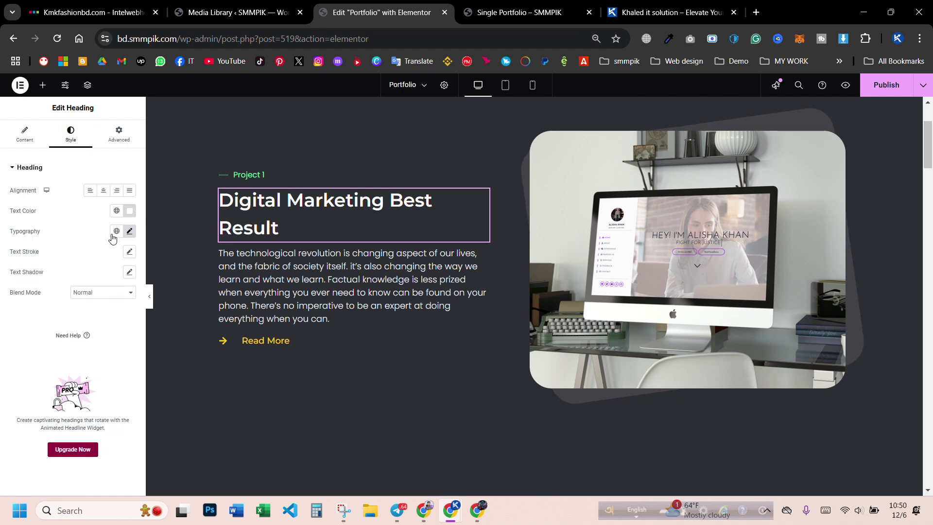
{"action": "left_click", "coordinate": [128, 232]}
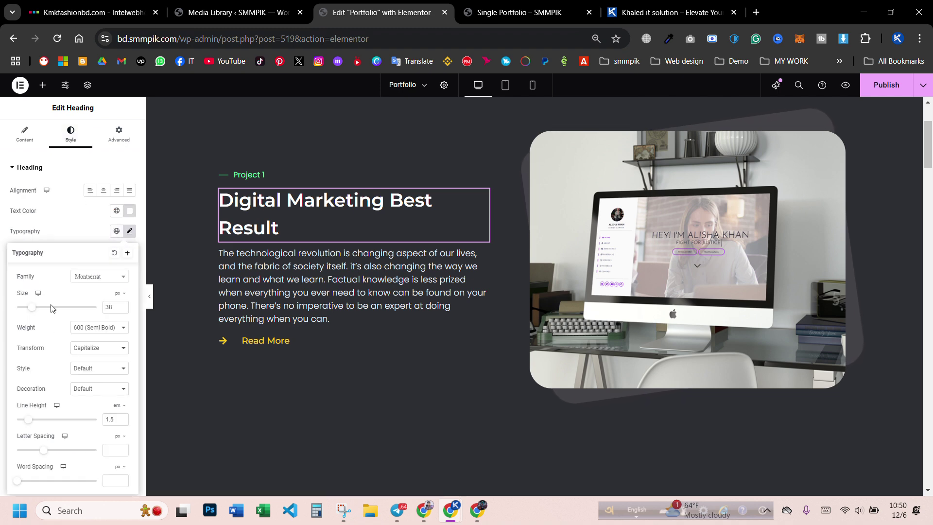
{"action": "left_click_drag", "start_coordinate": [35, 313], "coordinate": [35, 313]}
{"action": "left_click", "coordinate": [74, 167]}
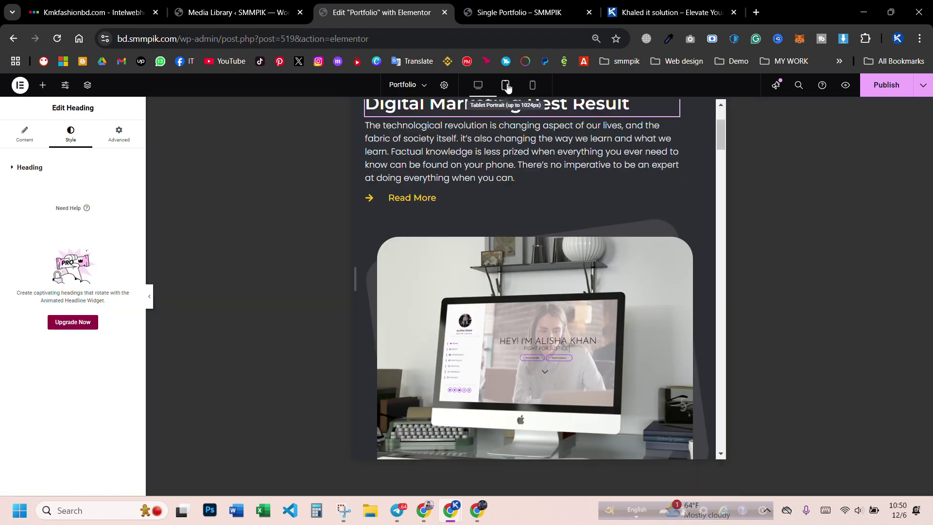
{"action": "left_click", "coordinate": [506, 85]}
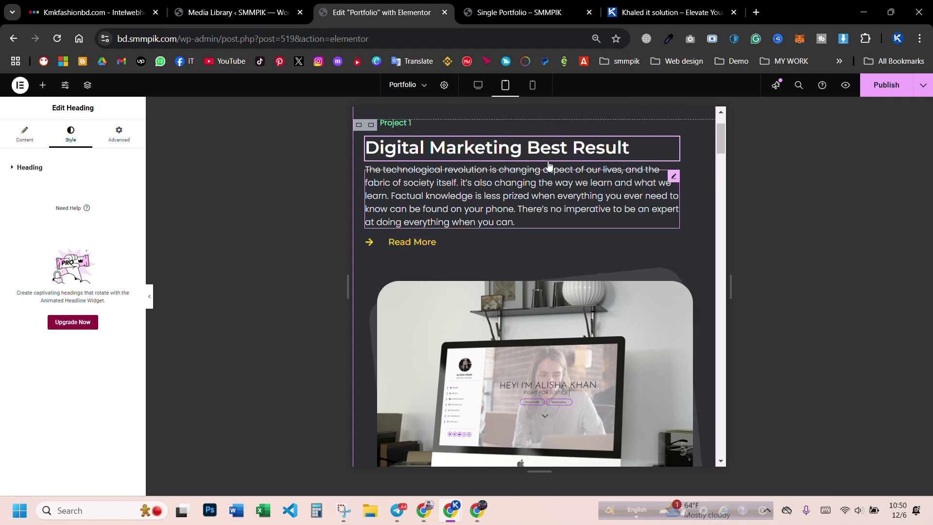
{"action": "left_click", "coordinate": [532, 85]}
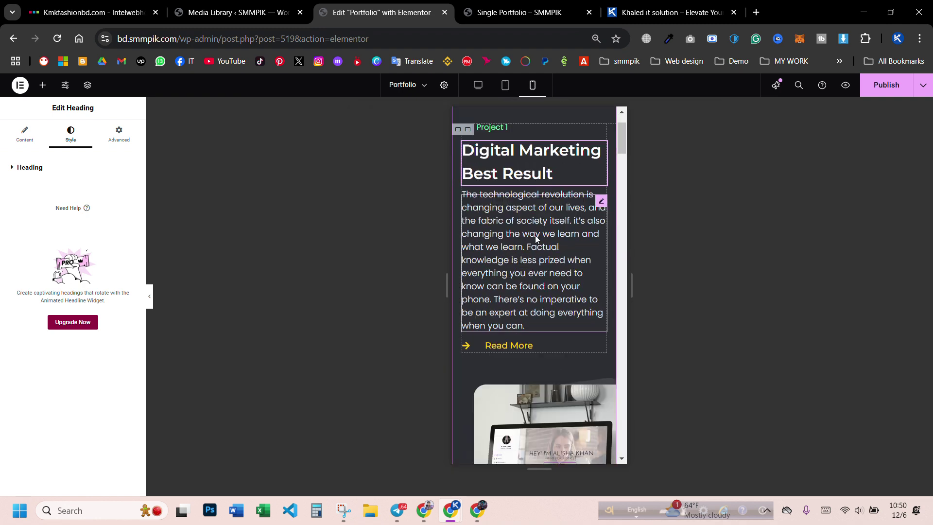
{"action": "scroll", "coordinate": [535, 236], "scroll_direction": "down", "scroll_amount": 8}
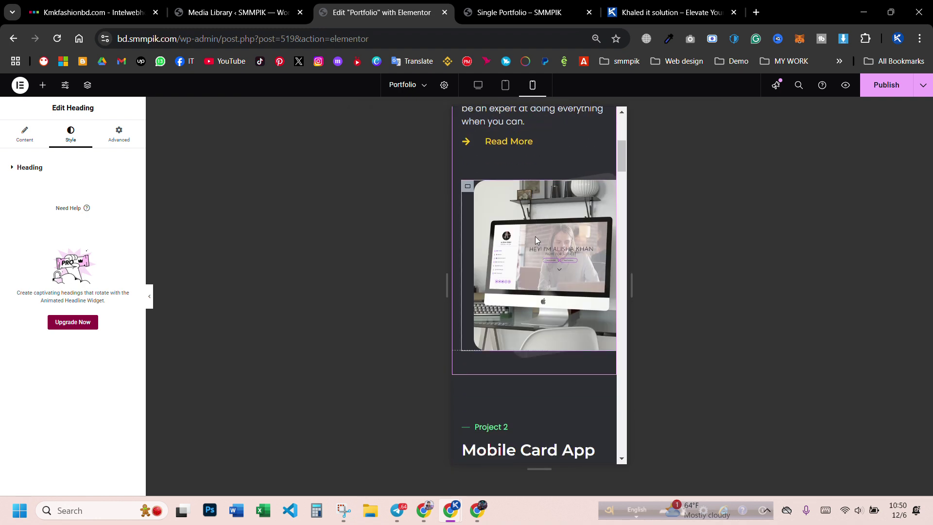
{"action": "left_click", "coordinate": [504, 85]}
{"action": "left_click", "coordinate": [478, 85]}
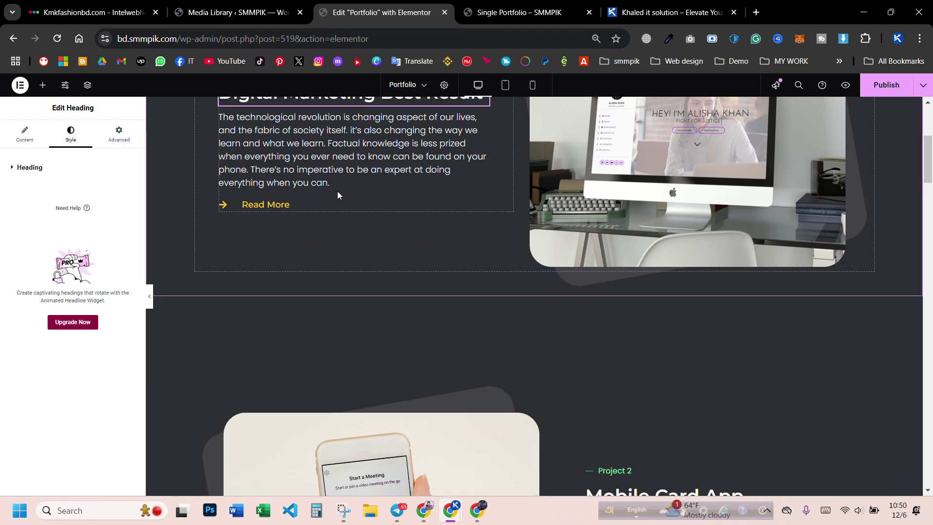
{"action": "scroll", "coordinate": [338, 195], "scroll_direction": "up", "scroll_amount": 3}
{"action": "left_click", "coordinate": [335, 270]}
{"action": "left_click", "coordinate": [604, 262]}
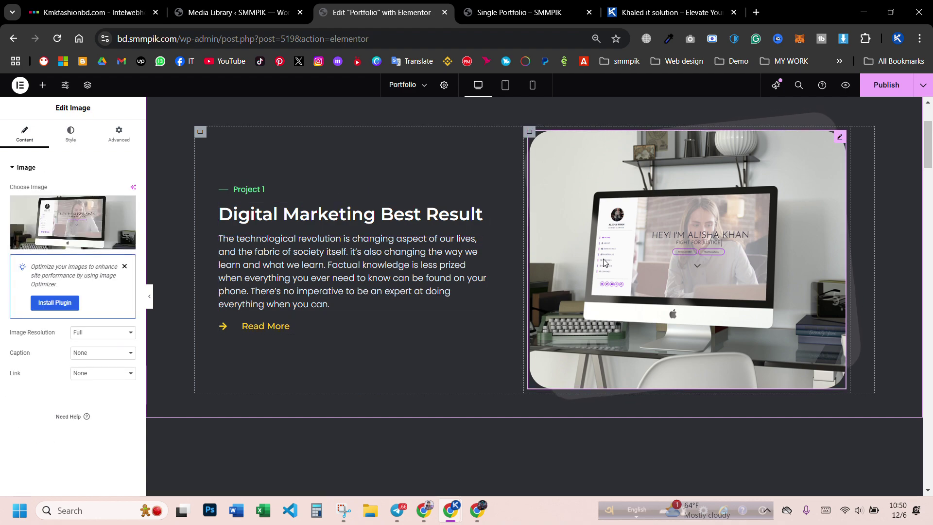
{"action": "scroll", "coordinate": [604, 262], "scroll_direction": "down", "scroll_amount": 15}
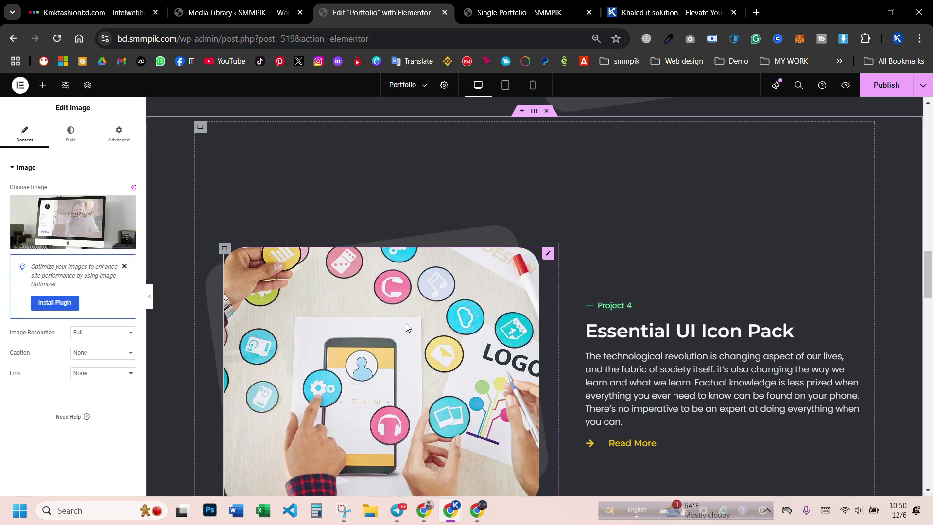
{"action": "scroll", "coordinate": [406, 323], "scroll_direction": "down", "scroll_amount": 20}
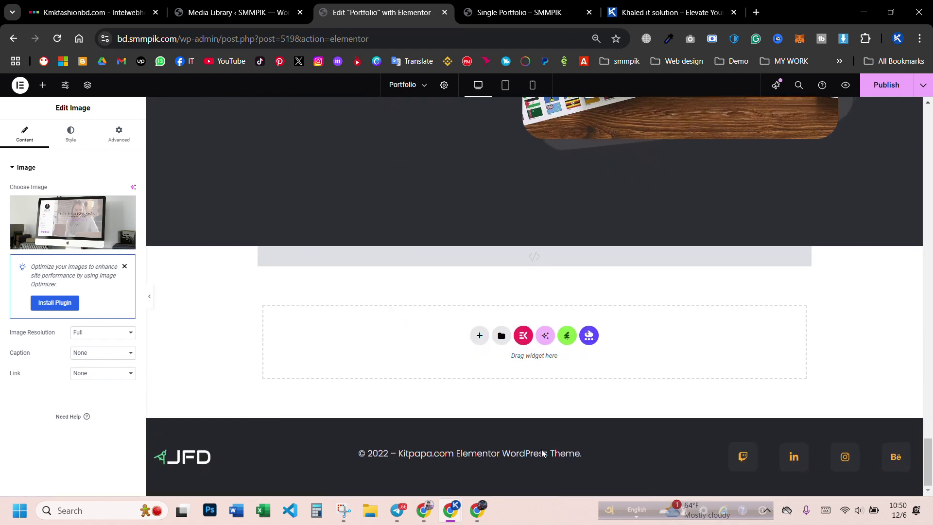
{"action": "left_click", "coordinate": [628, 456]}
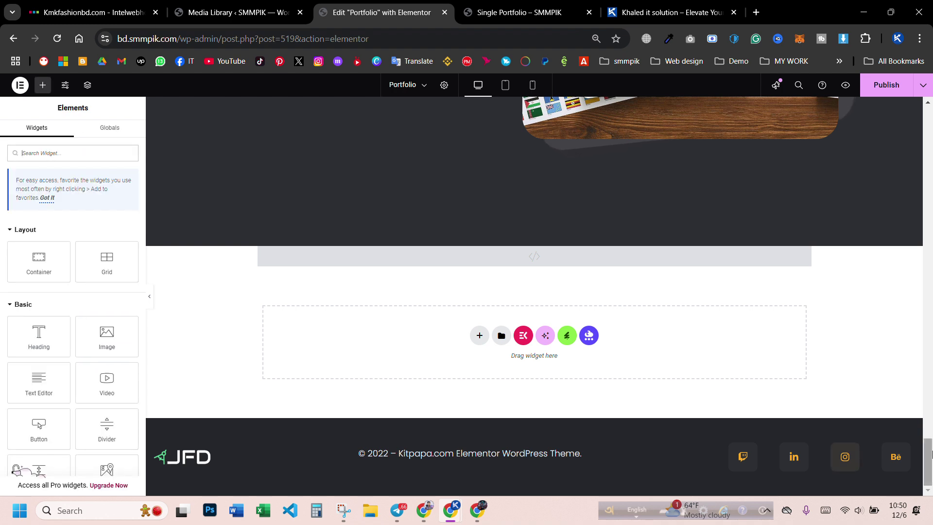
{"action": "scroll", "coordinate": [637, 368], "scroll_direction": "up", "scroll_amount": 15}
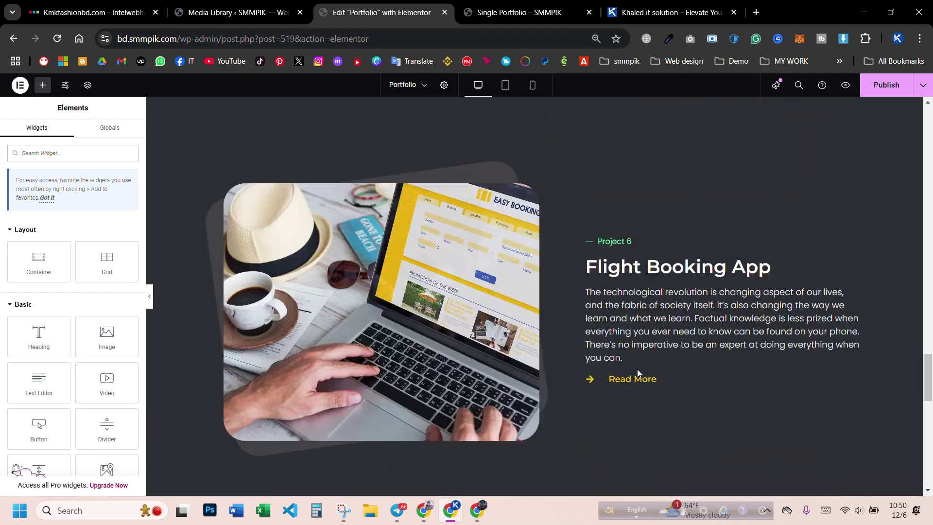
{"action": "scroll", "coordinate": [654, 380], "scroll_direction": "up", "scroll_amount": 10}
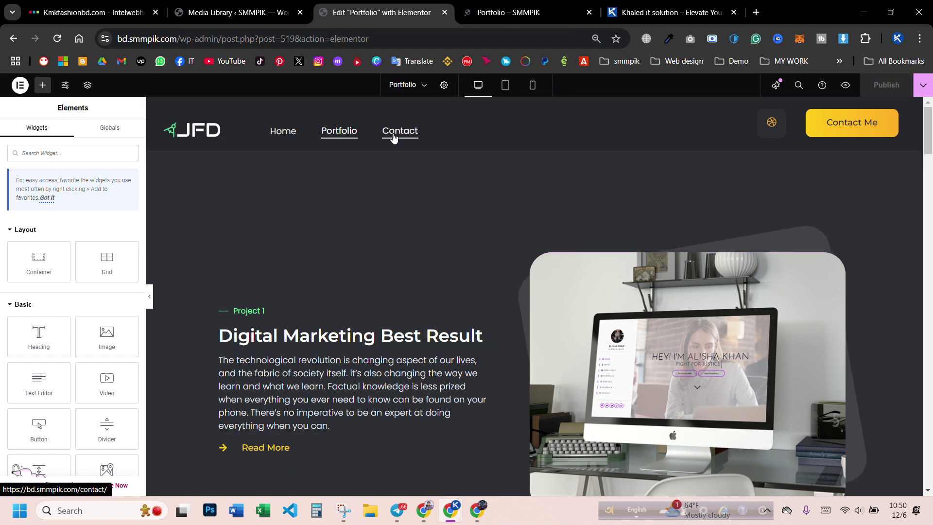
- Open the Contact page from the recent-pages list and select its Phone icon box
{"action": "left_click", "coordinate": [424, 84]}
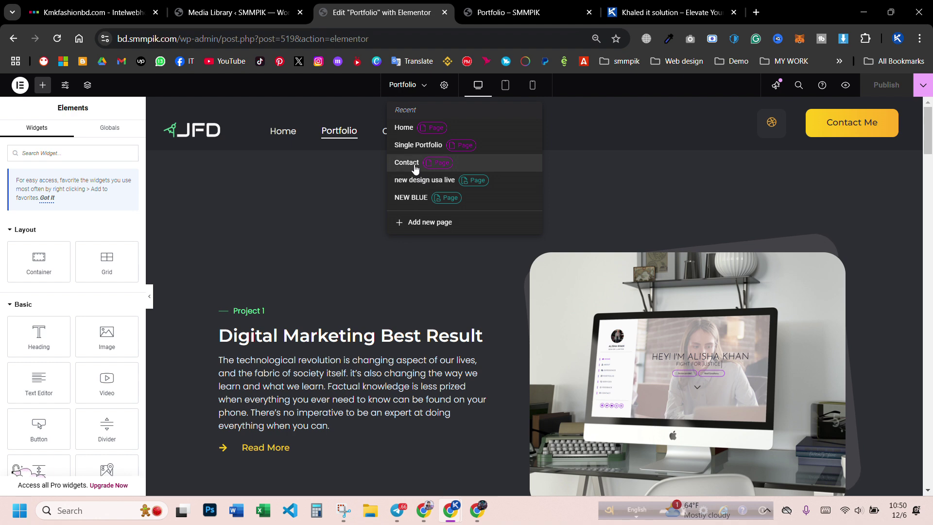
{"action": "left_click", "coordinate": [406, 162]}
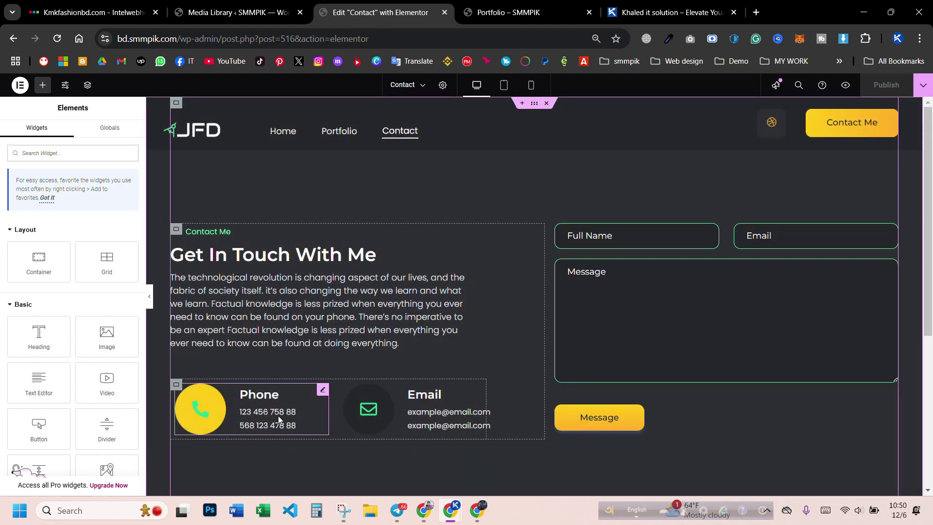
{"action": "left_click", "coordinate": [280, 420]}
{"action": "left_click", "coordinate": [369, 410]}
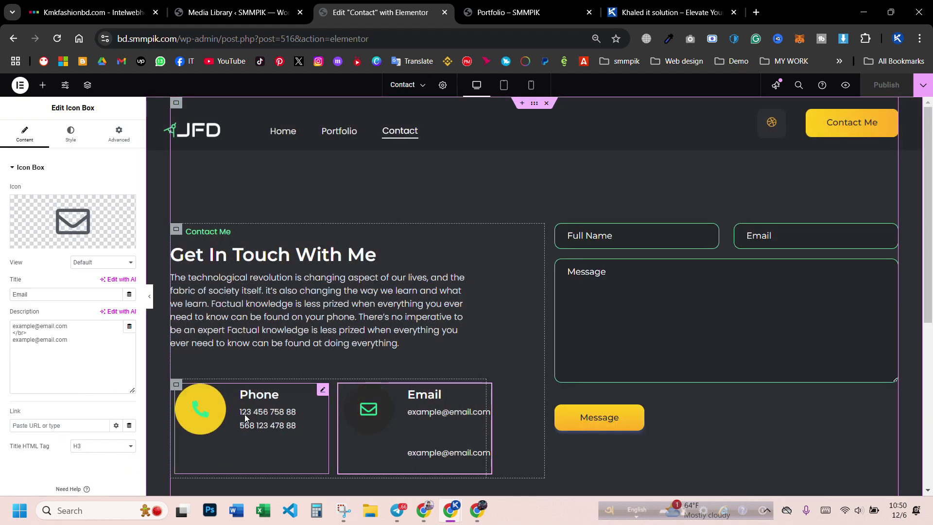
{"action": "left_click", "coordinate": [280, 420]}
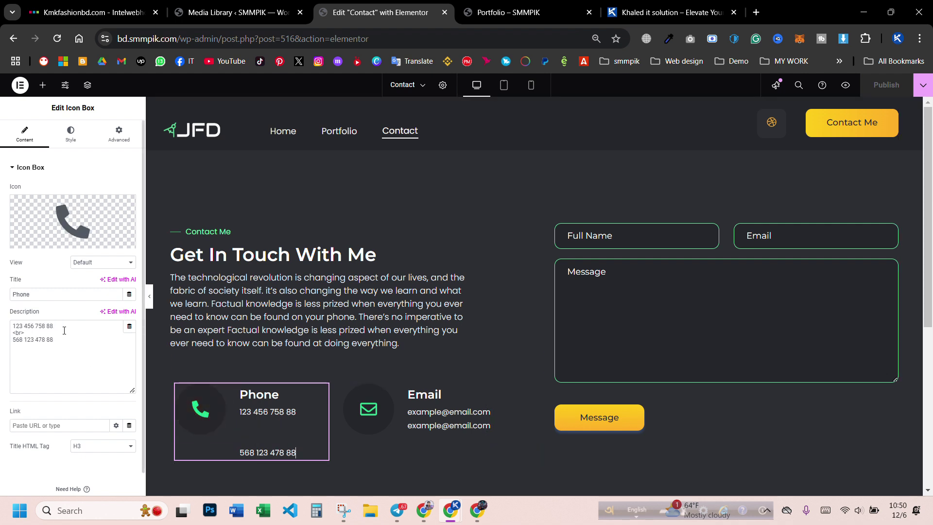
- Paste the new phone number over both placeholder numbers in the Phone description
{"action": "left_click_drag", "start_coordinate": [61, 322], "coordinate": [34, 325]}
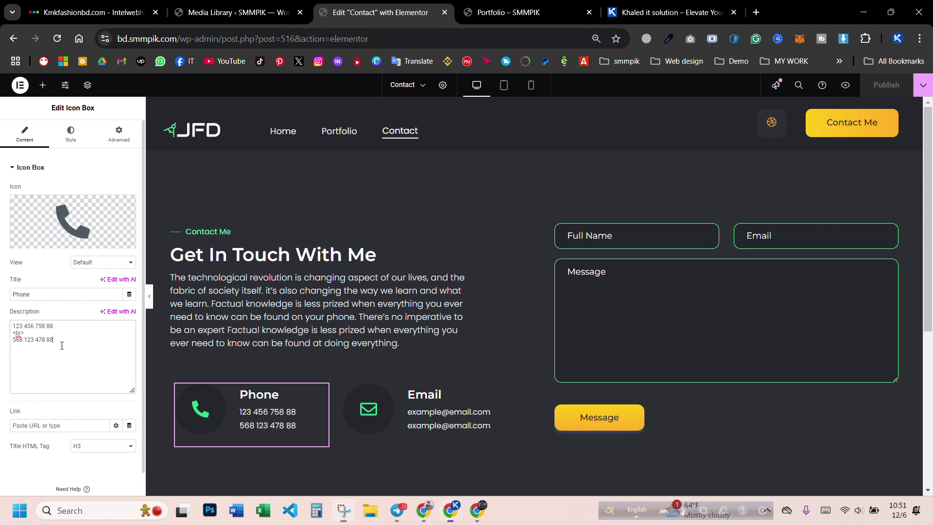
{"action": "left_click_drag", "start_coordinate": [60, 341], "coordinate": [2, 329]}
{"action": "key", "text": "ctrl+v"}
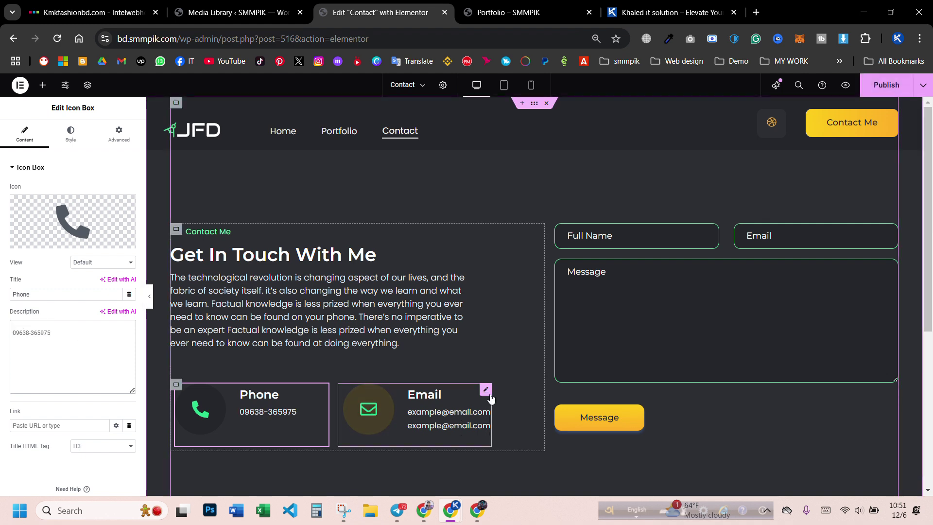
{"action": "left_click", "coordinate": [485, 389]}
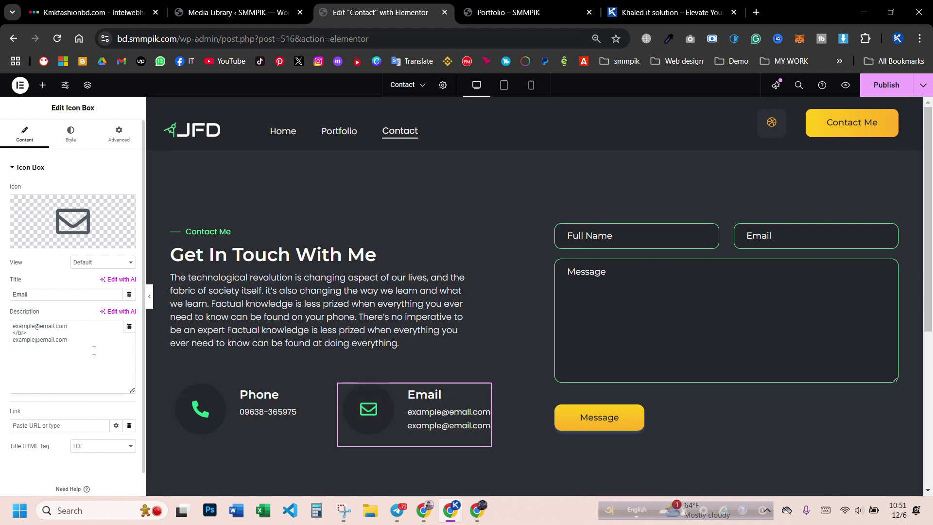
- Delete the second placeholder email and replace 'example' with the company domain in the Email box
{"action": "left_click_drag", "start_coordinate": [85, 344], "coordinate": [17, 335]}
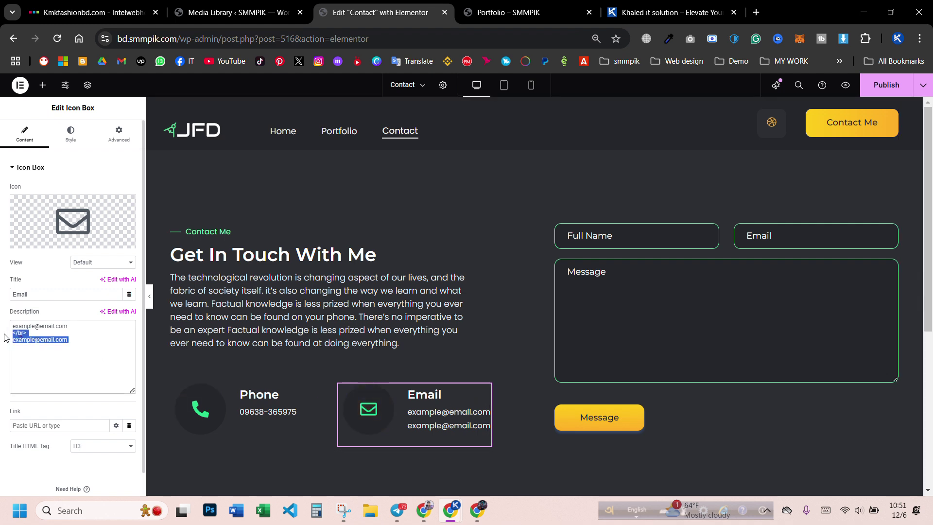
{"action": "key", "text": "BackSpace"}
{"action": "left_click", "coordinate": [670, 12]}
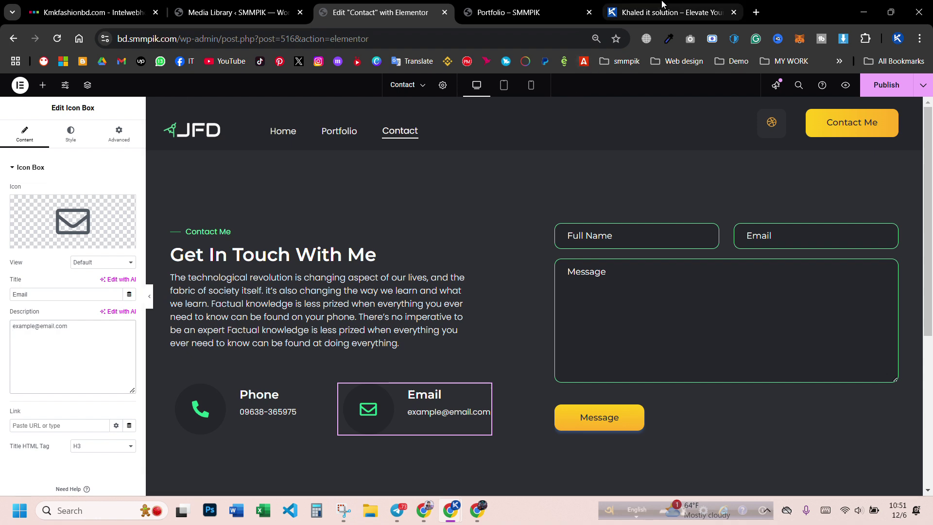
{"action": "left_click", "coordinate": [187, 38]}
{"action": "double_click", "coordinate": [174, 39]}
{"action": "key", "text": "ctrl+c"}
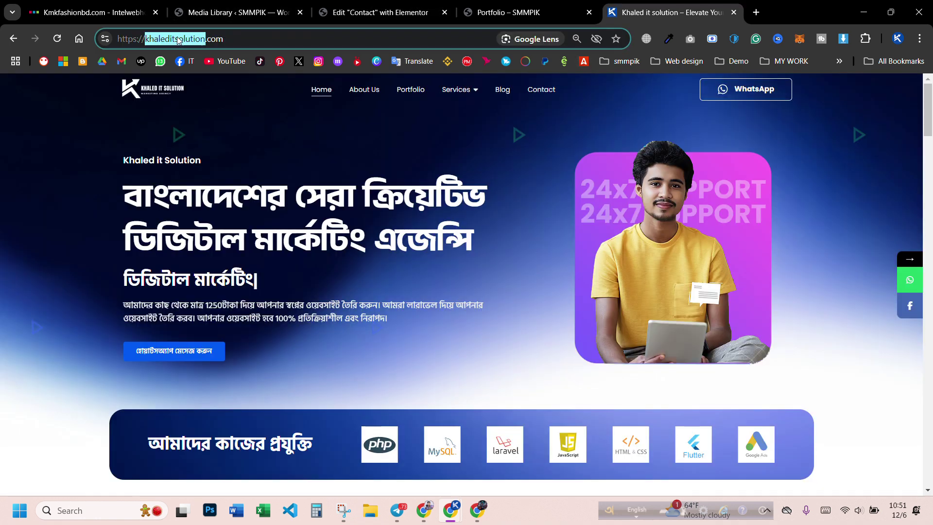
{"action": "left_click", "coordinate": [213, 13]}
{"action": "left_click", "coordinate": [334, 18]}
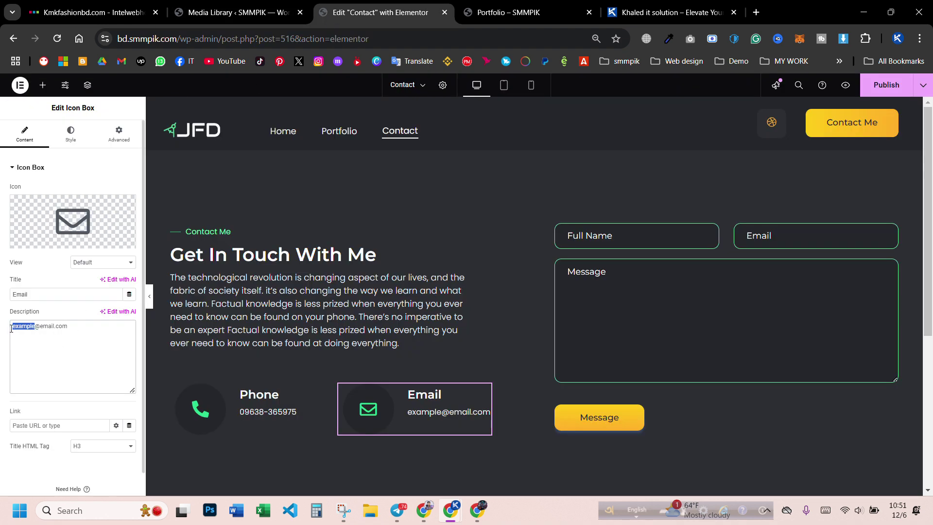
{"action": "key", "text": "ctrl+v"}
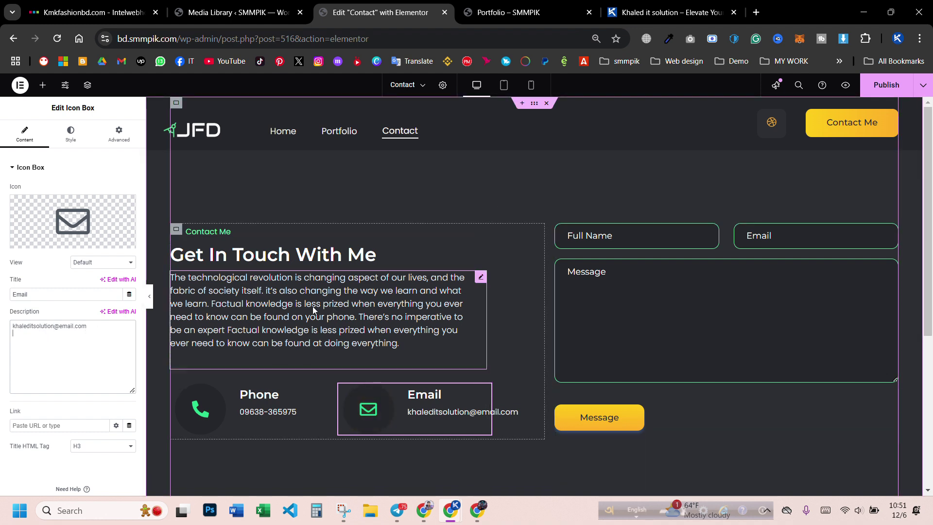
{"action": "scroll", "coordinate": [631, 219], "scroll_direction": "down", "scroll_amount": 5}
{"action": "scroll", "coordinate": [437, 253], "scroll_direction": "up", "scroll_amount": 5}
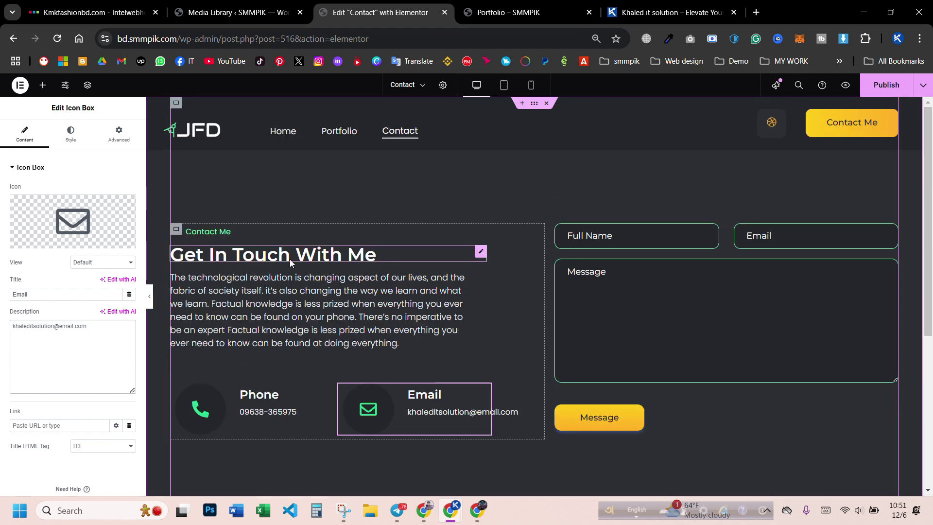
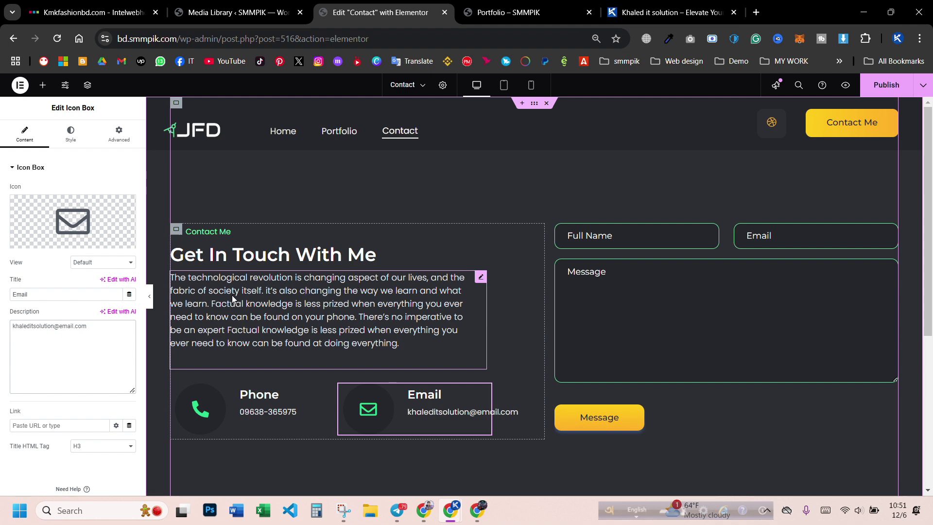
- Check the 'Get In Touch With Me' heading and intro paragraph, then publish the Contact page
{"action": "left_click", "coordinate": [228, 256]}
{"action": "left_click", "coordinate": [228, 297]}
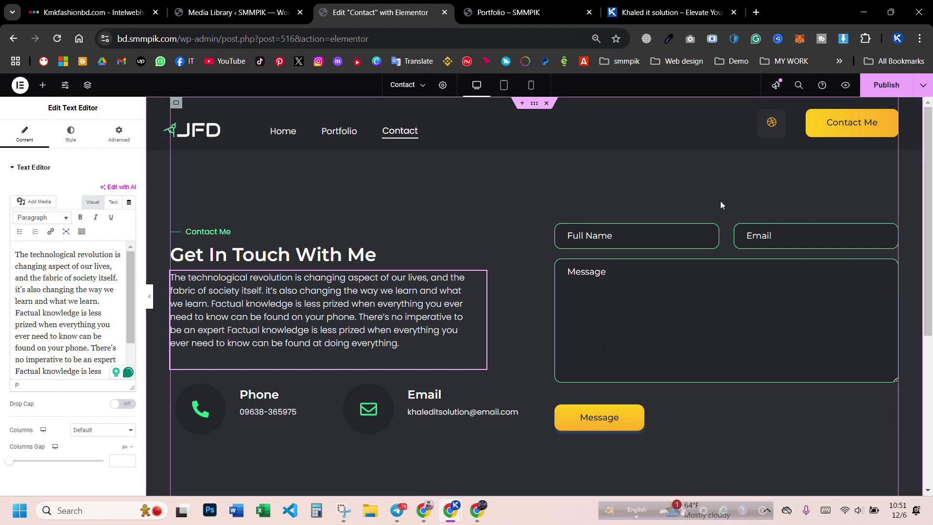
{"action": "scroll", "coordinate": [499, 250], "scroll_direction": "down", "scroll_amount": 5}
{"action": "scroll", "coordinate": [770, 267], "scroll_direction": "up", "scroll_amount": 5}
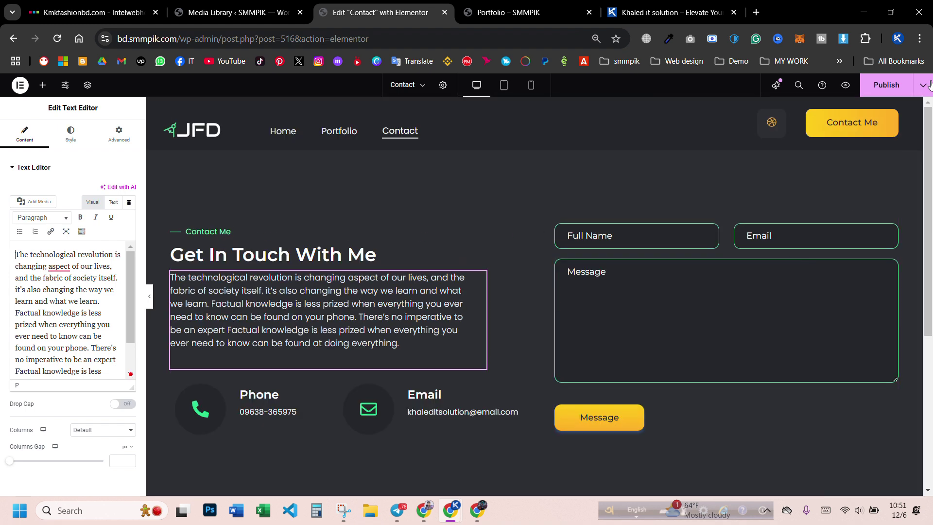
{"action": "left_click", "coordinate": [868, 85]}
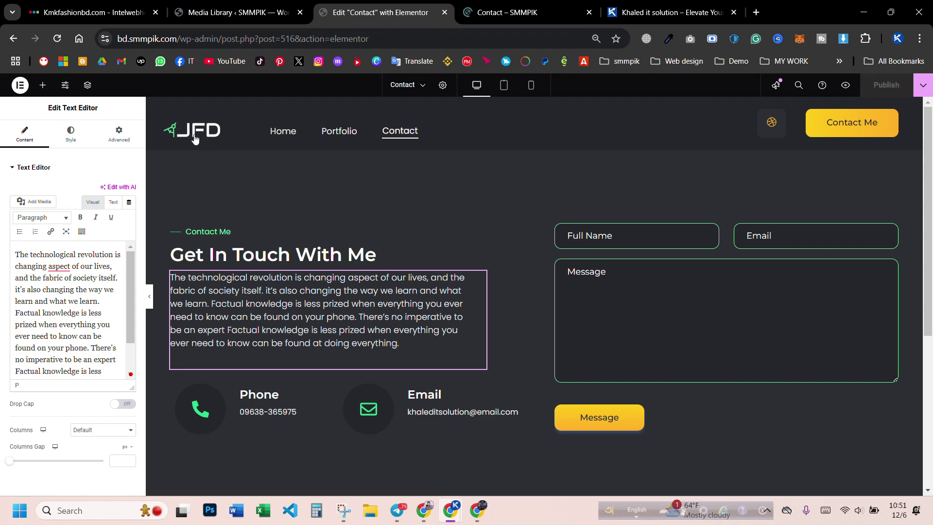
{"action": "scroll", "coordinate": [298, 173], "scroll_direction": "down", "scroll_amount": 5}
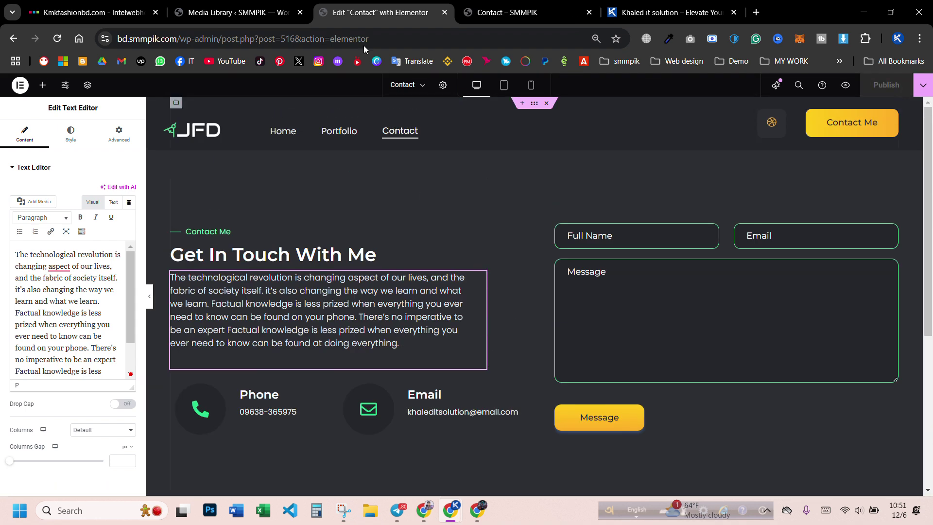
{"action": "left_click", "coordinate": [238, 12]}
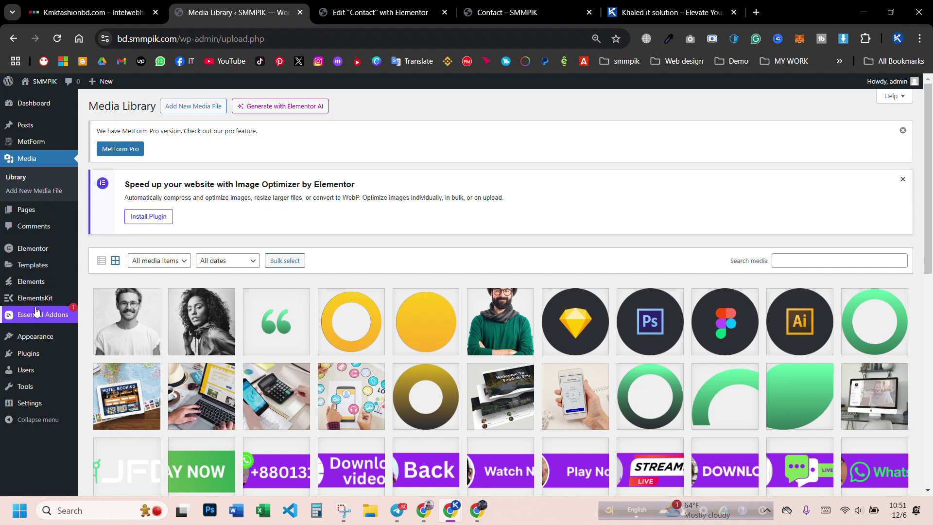
- Open ElementsKit Header Footer and advance through the sign-up and website powerup onboarding steps
{"action": "mouse_move", "coordinate": [30, 301]}
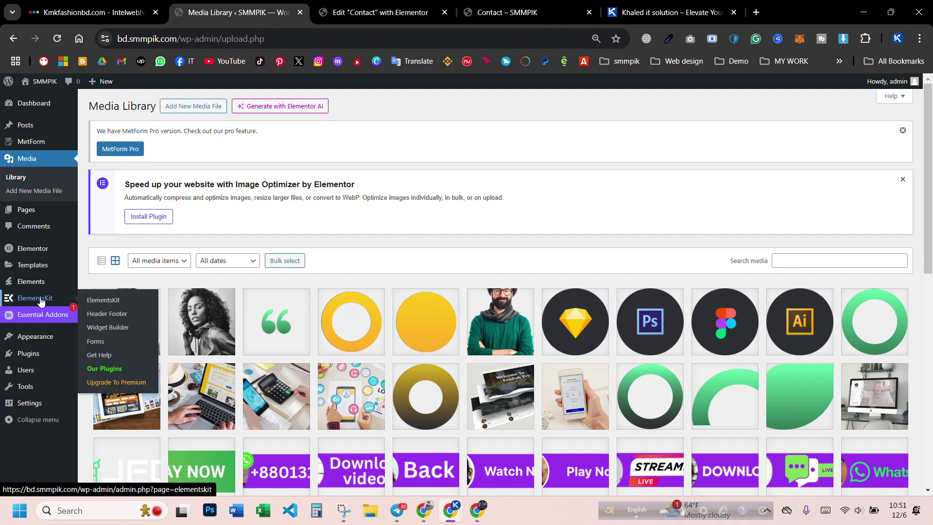
{"action": "left_click", "coordinate": [107, 313]}
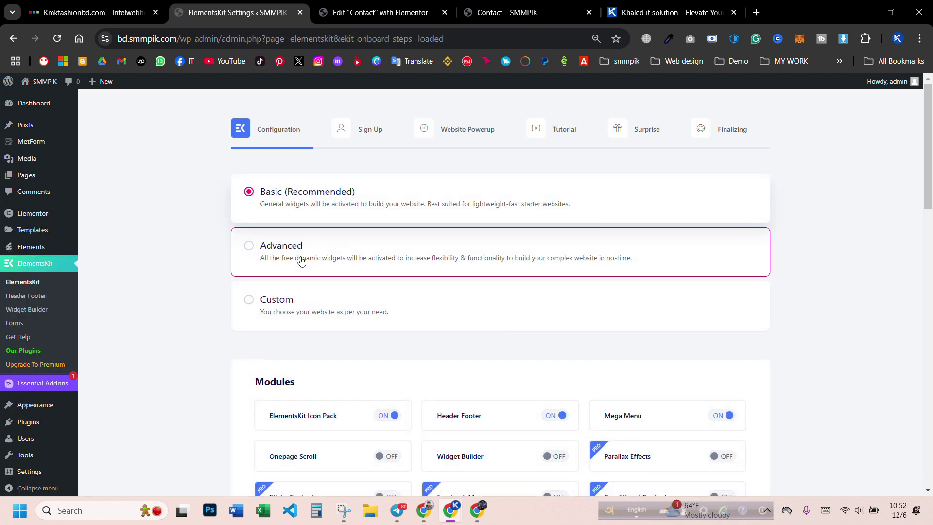
{"action": "scroll", "coordinate": [337, 264], "scroll_direction": "down", "scroll_amount": 8}
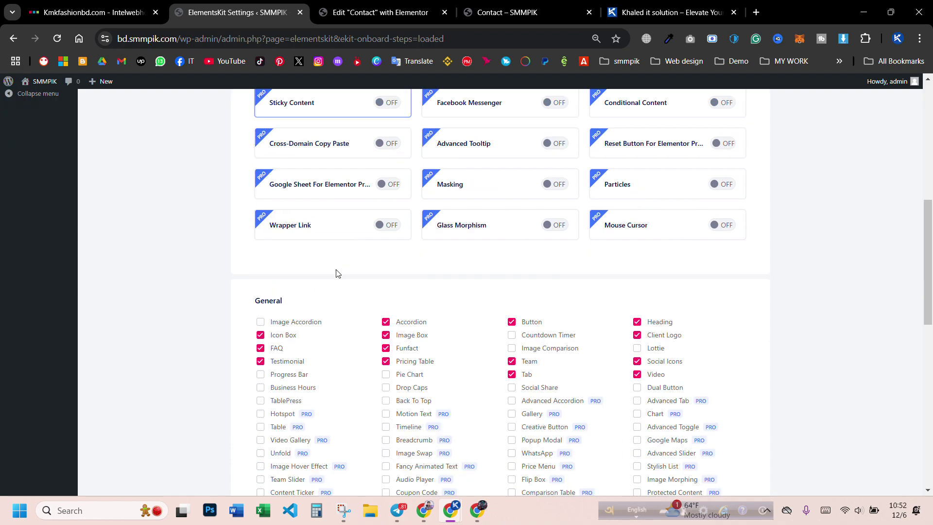
{"action": "scroll", "coordinate": [338, 274], "scroll_direction": "up", "scroll_amount": 3}
{"action": "scroll", "coordinate": [339, 274], "scroll_direction": "down", "scroll_amount": 13}
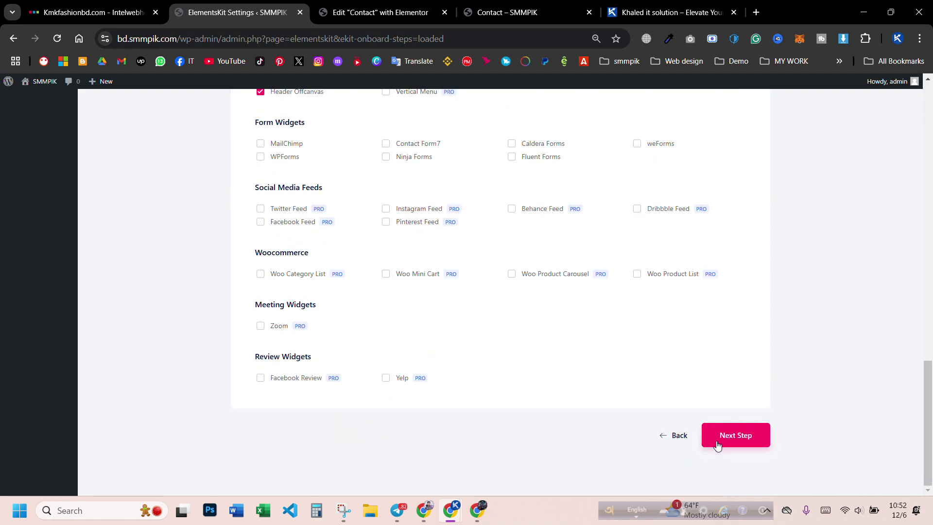
{"action": "left_click", "coordinate": [727, 439]}
{"action": "left_click", "coordinate": [631, 421]}
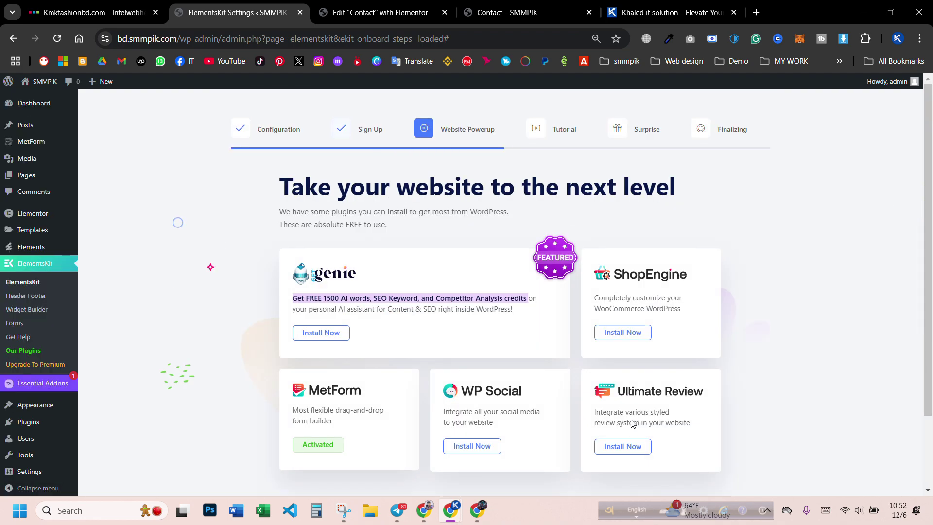
{"action": "scroll", "coordinate": [632, 423], "scroll_direction": "down", "scroll_amount": 2}
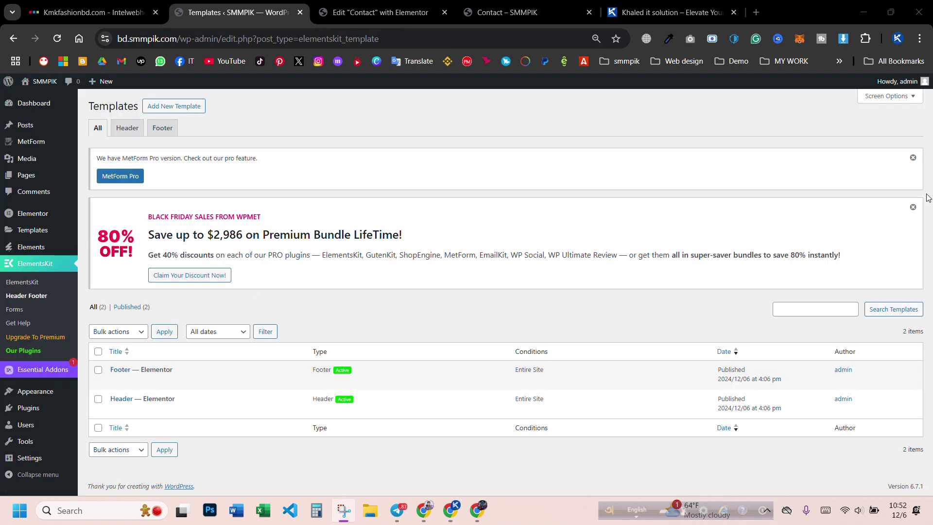
- Dismiss the MetForm and Black Friday notices, then test the logo and Home links on the live Contact page
{"action": "left_click", "coordinate": [912, 157]}
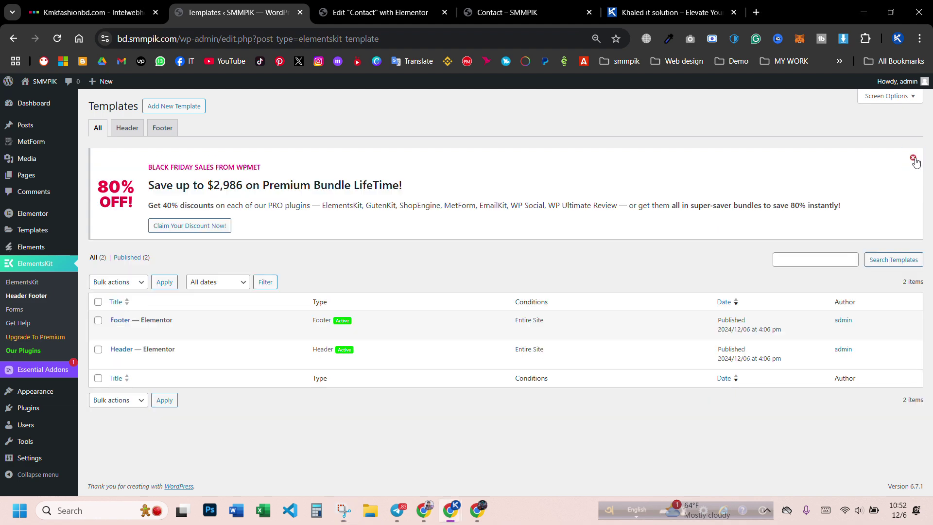
{"action": "left_click", "coordinate": [912, 157]}
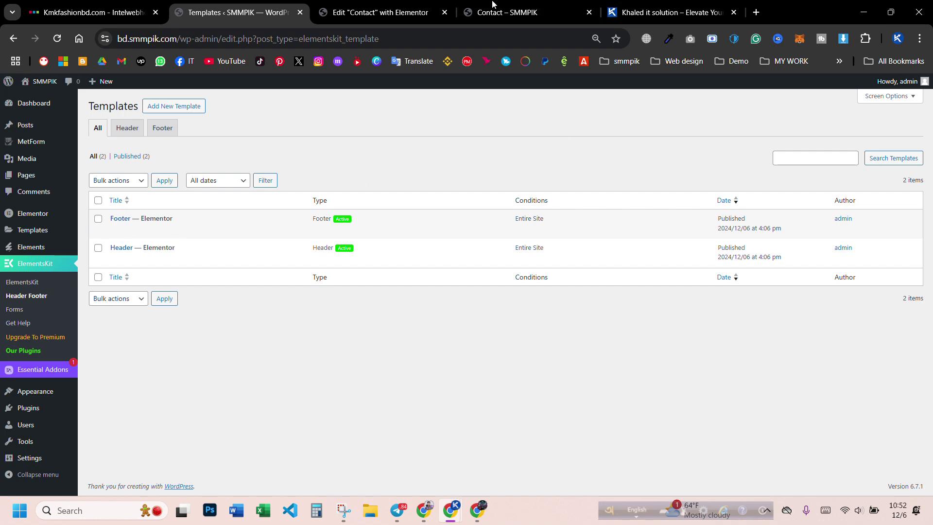
{"action": "left_click", "coordinate": [546, 12]}
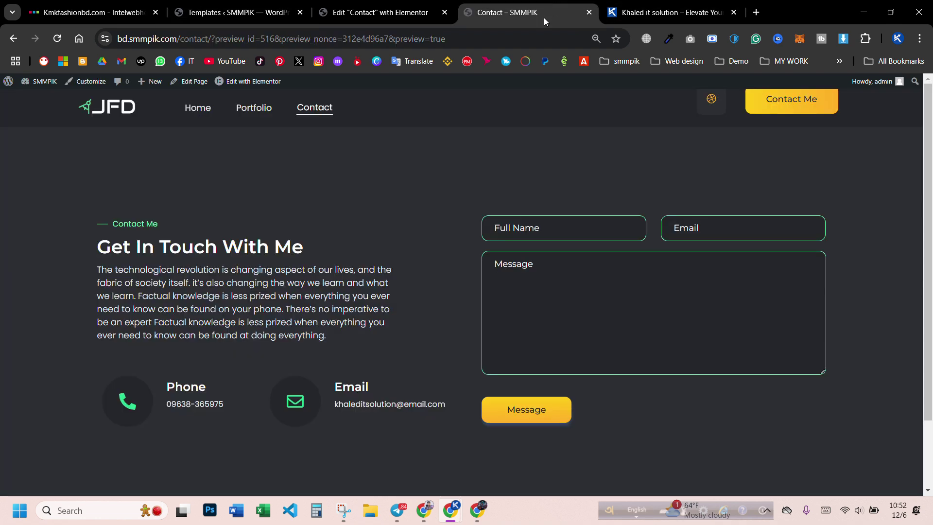
{"action": "left_click", "coordinate": [120, 114]}
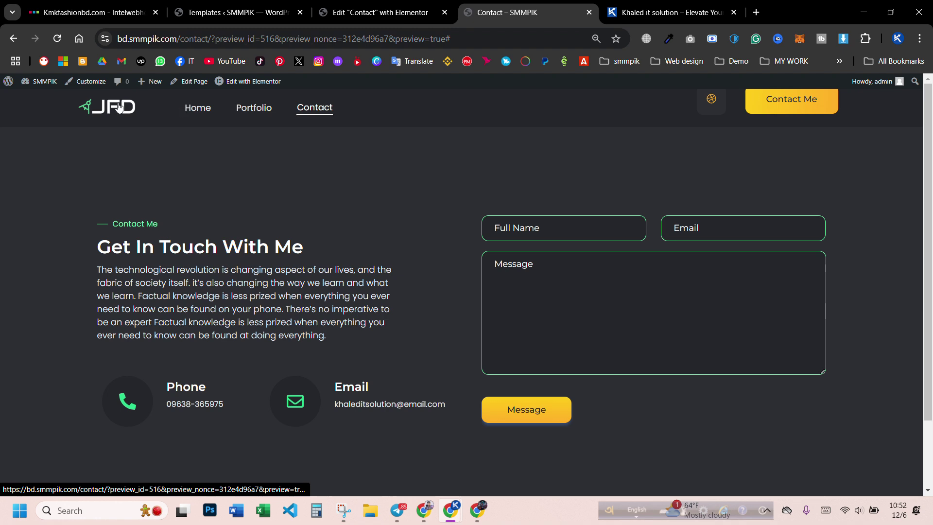
{"action": "left_click", "coordinate": [193, 115]}
- Scroll through and review the live Home page
{"action": "scroll", "coordinate": [374, 179], "scroll_direction": "down", "scroll_amount": 10}
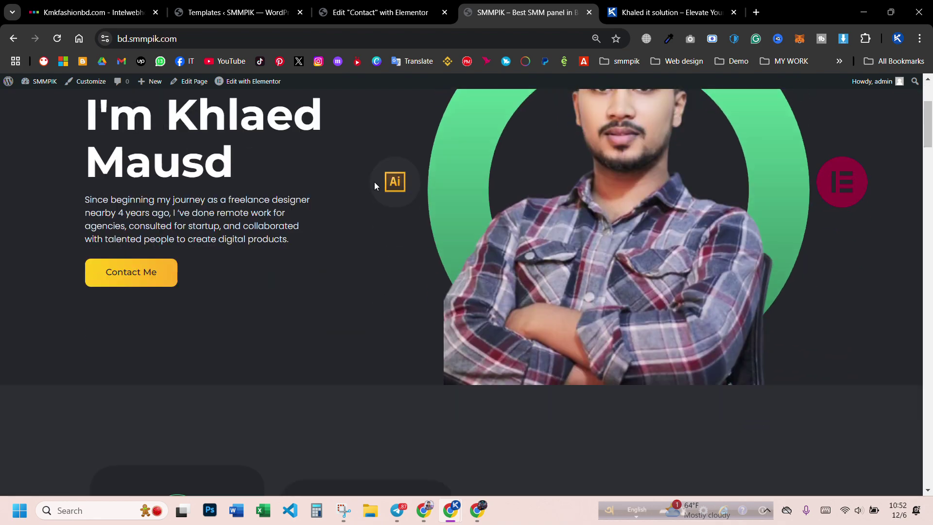
{"action": "scroll", "coordinate": [364, 215], "scroll_direction": "down", "scroll_amount": 10}
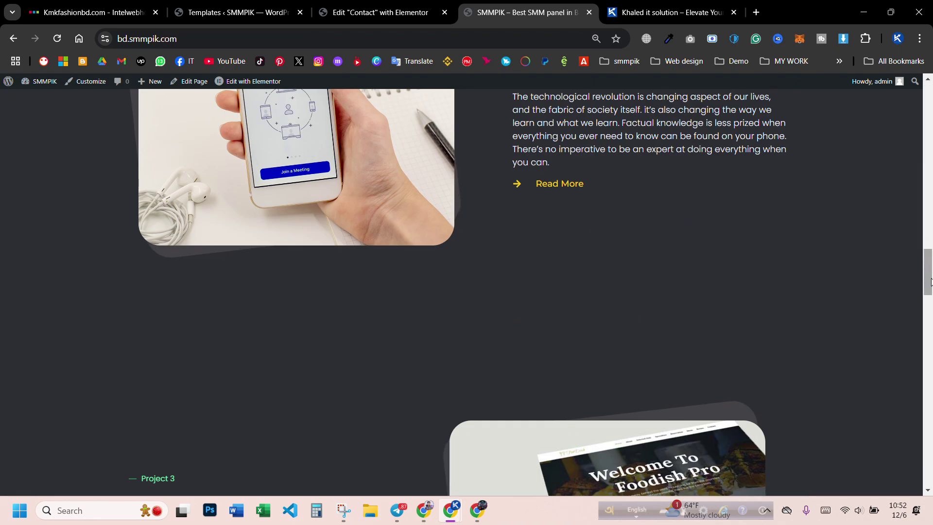
{"action": "left_click_drag", "start_coordinate": [929, 277], "coordinate": [929, 464]}
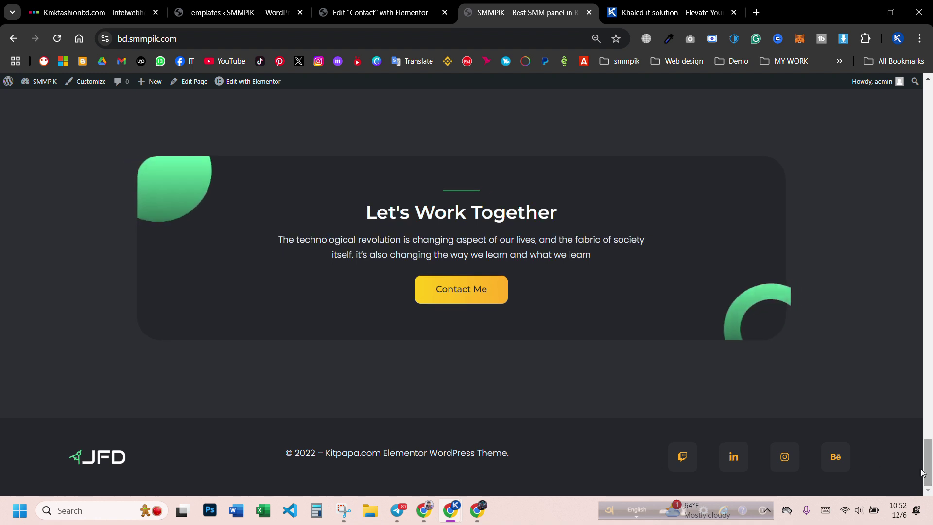
{"action": "left_click_drag", "start_coordinate": [341, 452], "coordinate": [417, 452]}
{"action": "left_click", "coordinate": [467, 453]}
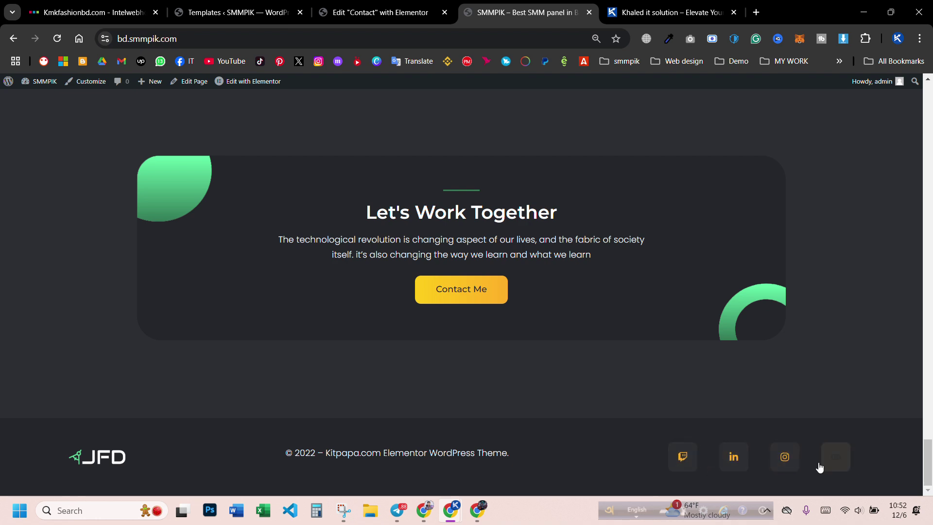
{"action": "scroll", "coordinate": [529, 189], "scroll_direction": "up", "scroll_amount": 10}
- Reorder the browser tabs and close the Contact page's Elementor editor
{"action": "left_click", "coordinate": [353, 9]}
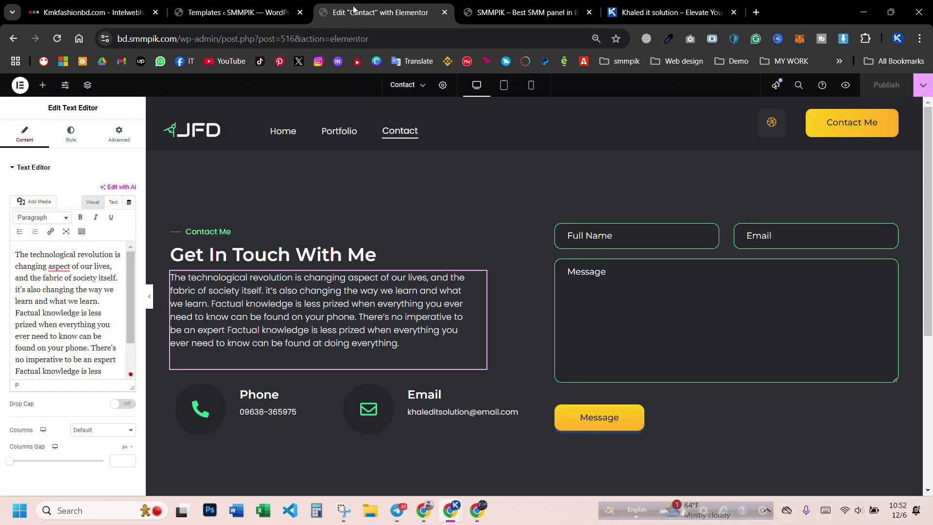
{"action": "left_click", "coordinate": [238, 11]}
{"action": "left_click", "coordinate": [358, 10]}
{"action": "left_click_drag", "start_coordinate": [359, 9], "coordinate": [290, 13]}
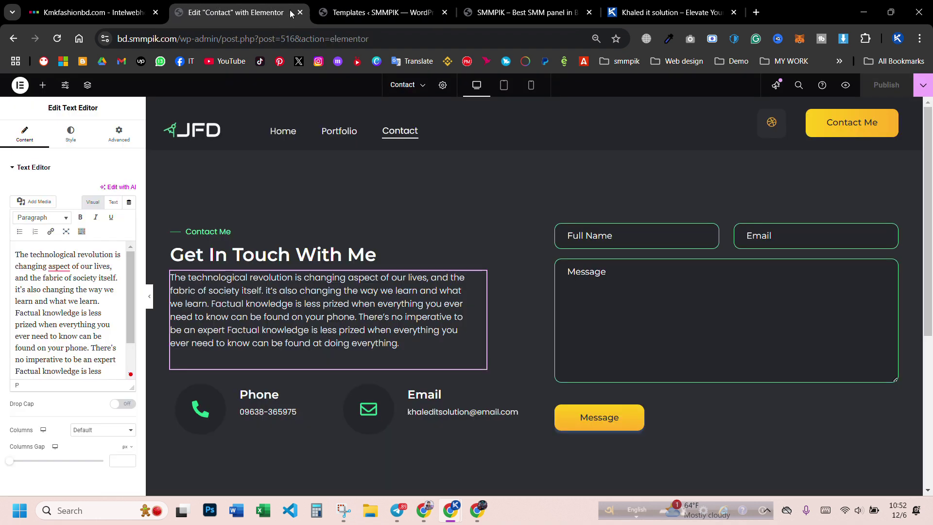
{"action": "left_click", "coordinate": [300, 13]}
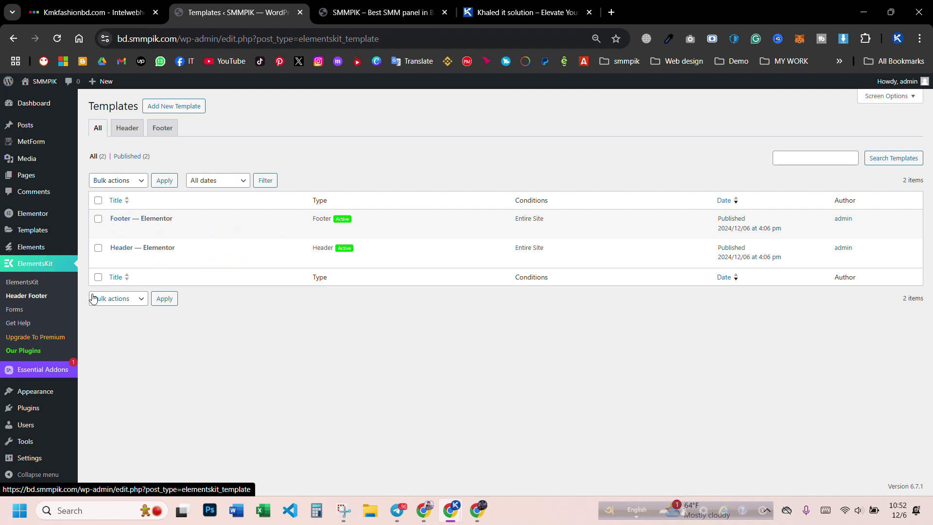
- Open the Footer and Header templates in separate Elementor editor tabs
{"action": "right_click", "coordinate": [265, 231]}
{"action": "left_click", "coordinate": [277, 246]}
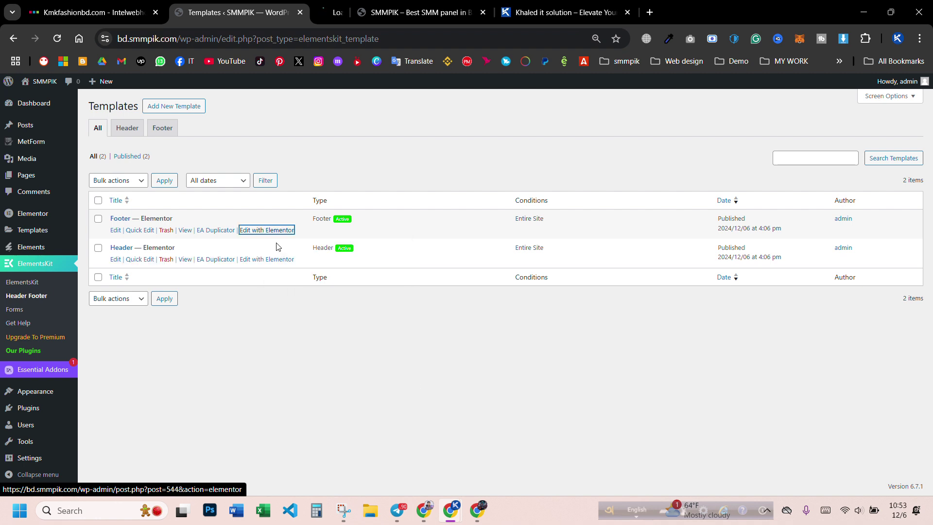
{"action": "right_click", "coordinate": [270, 264]}
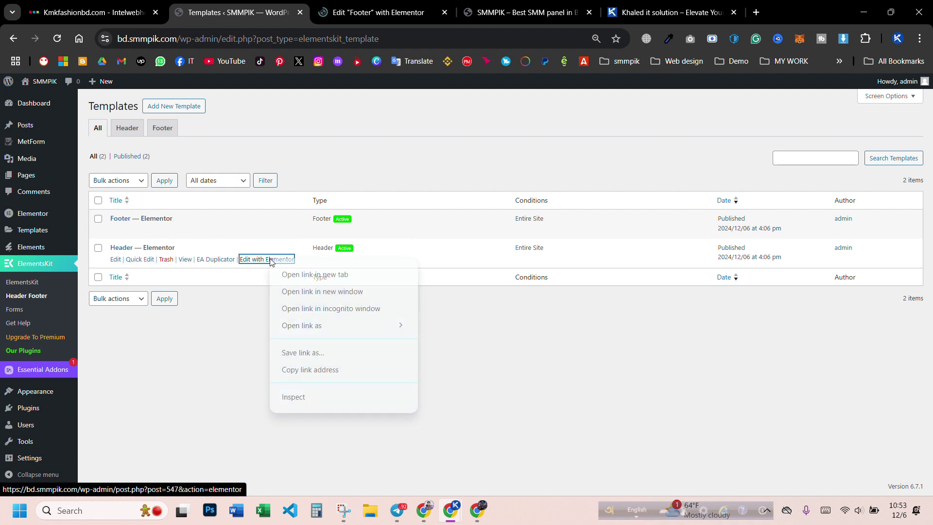
{"action": "left_click", "coordinate": [281, 273]}
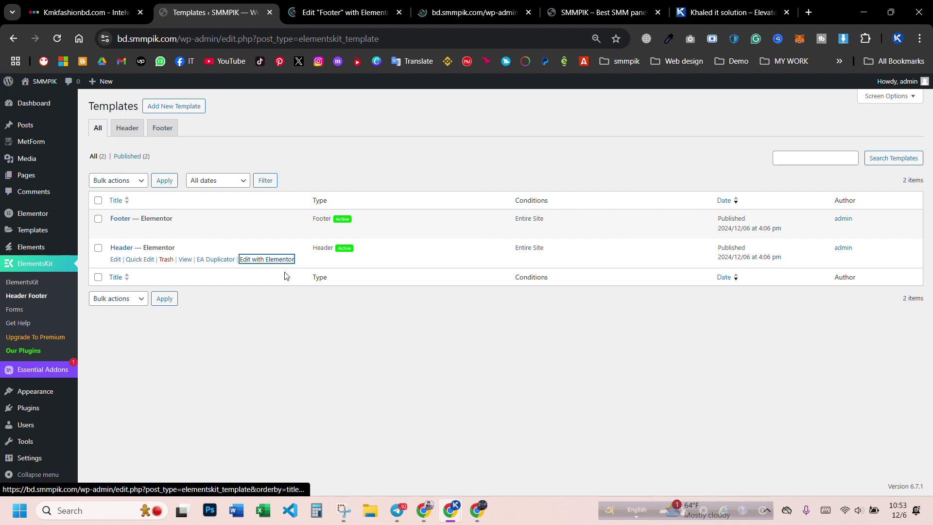
{"action": "left_click", "coordinate": [327, 12]}
{"action": "left_click", "coordinate": [602, 12]}
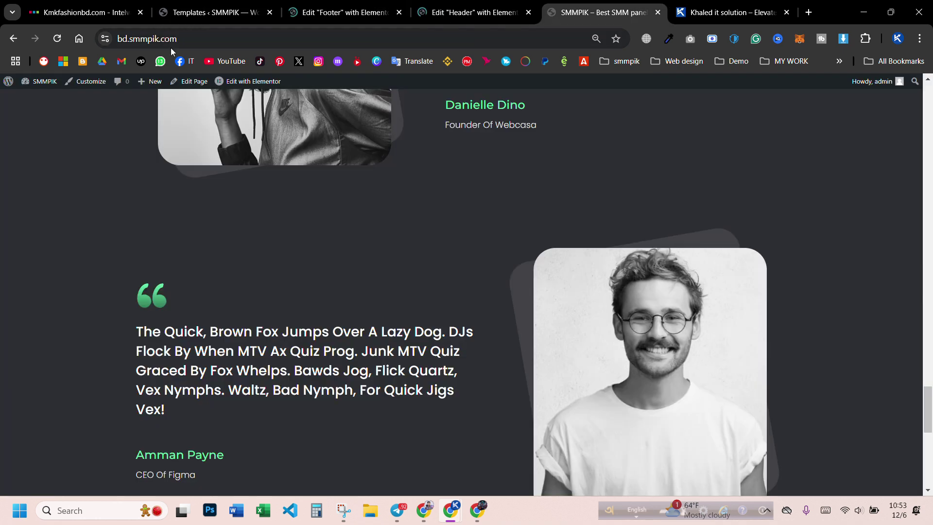
{"action": "left_click", "coordinate": [204, 39]}
{"action": "key", "text": "ctrl+c"}
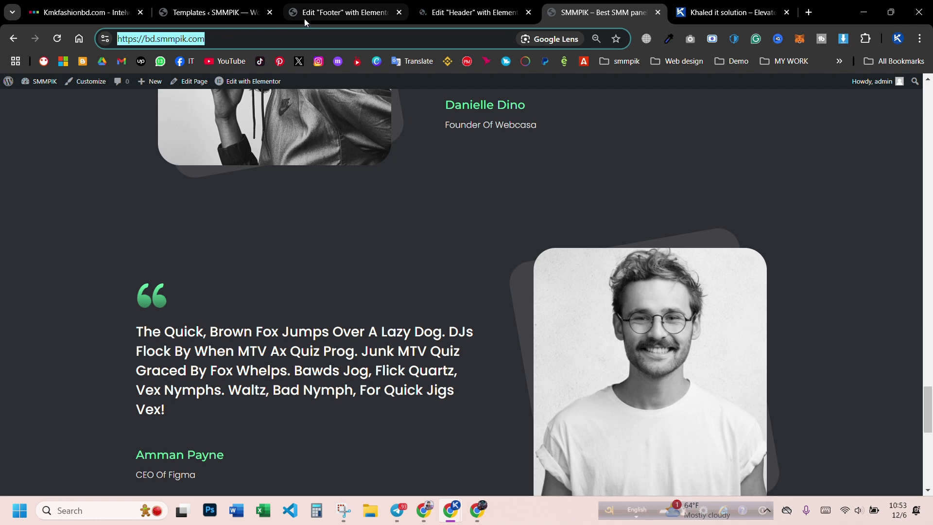
{"action": "left_click", "coordinate": [311, 14]}
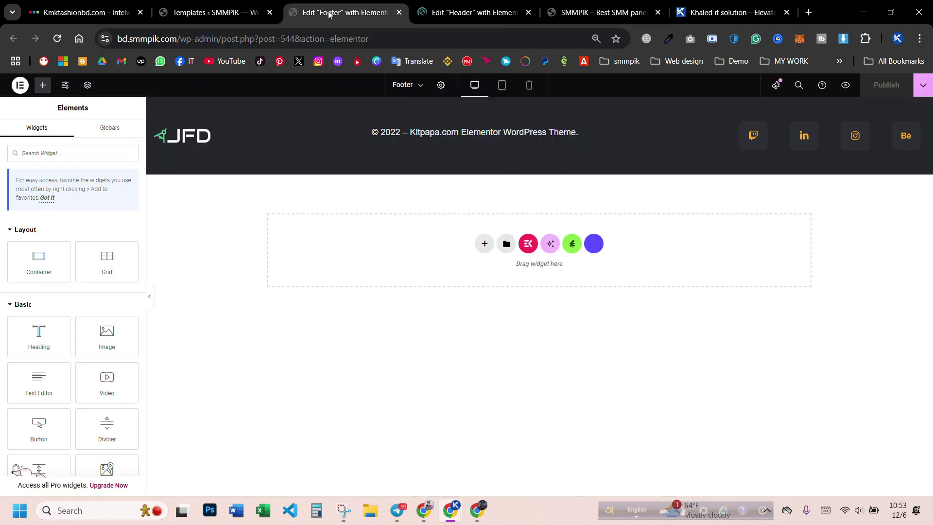
{"action": "left_click", "coordinate": [186, 139]}
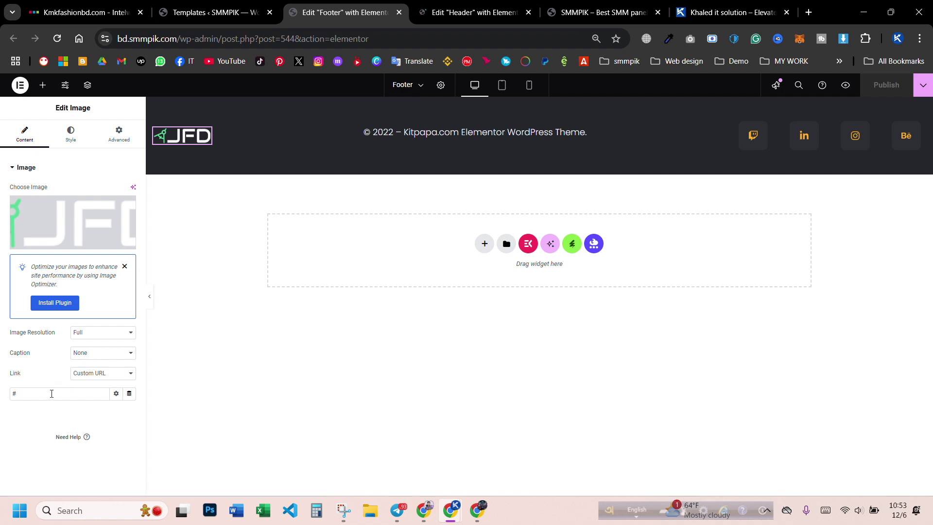
{"action": "key", "text": "ctrl+v"}
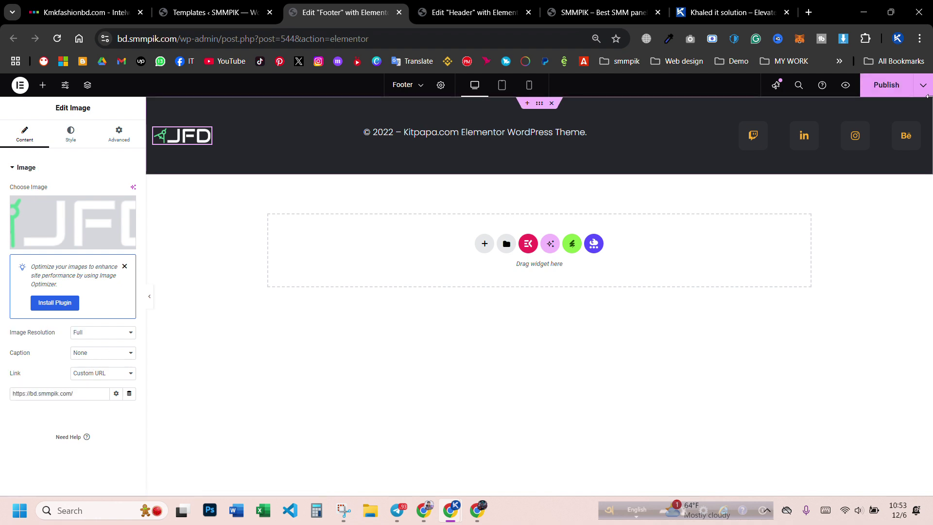
{"action": "key", "text": "ctrl+s"}
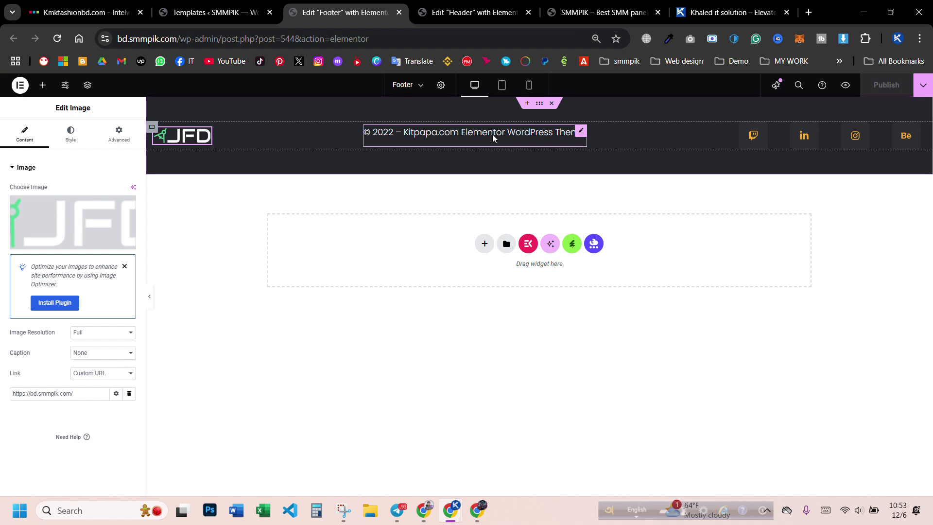
- Change the footer copyright year 2022 to 2024 and replace Kitpapa.com with khaleditsolution.com
{"action": "left_click", "coordinate": [514, 140]}
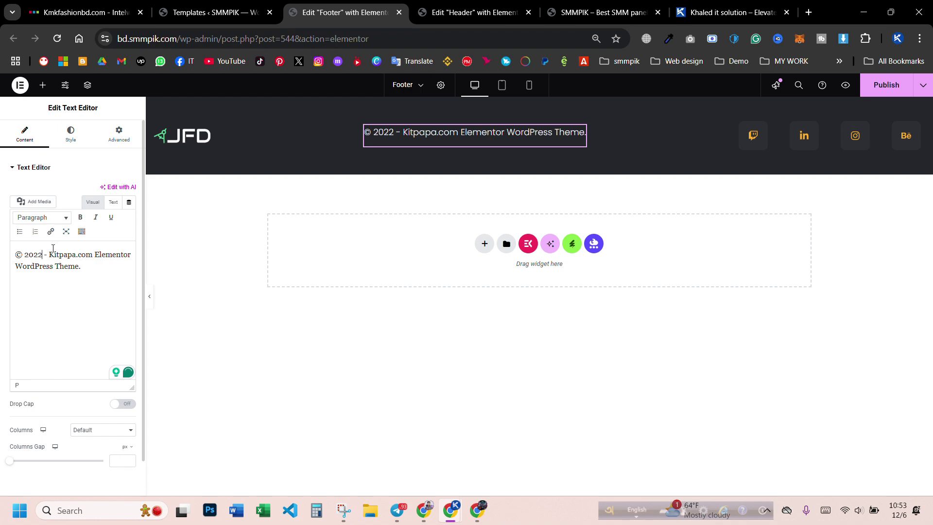
{"action": "key", "text": "Delete"}
{"action": "type", "text": "4"}
{"action": "left_click", "coordinate": [727, 13]}
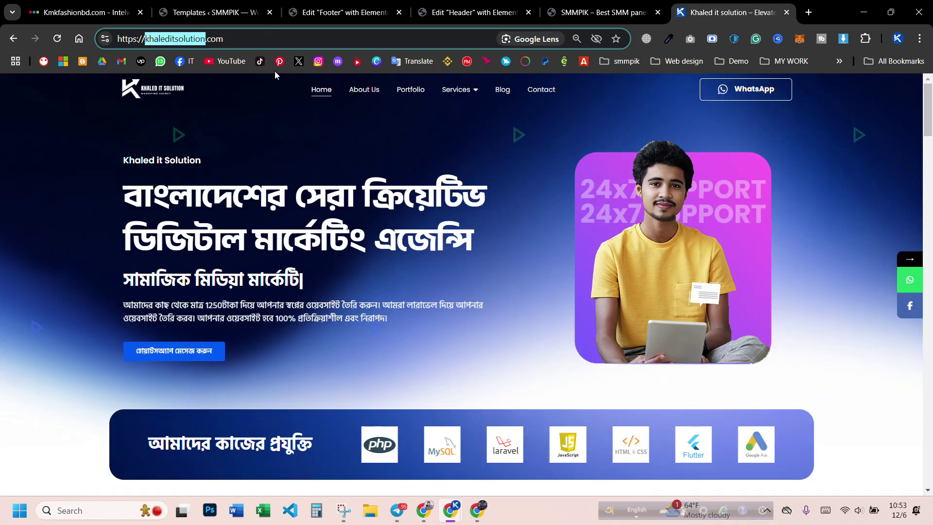
{"action": "left_click", "coordinate": [317, 14]}
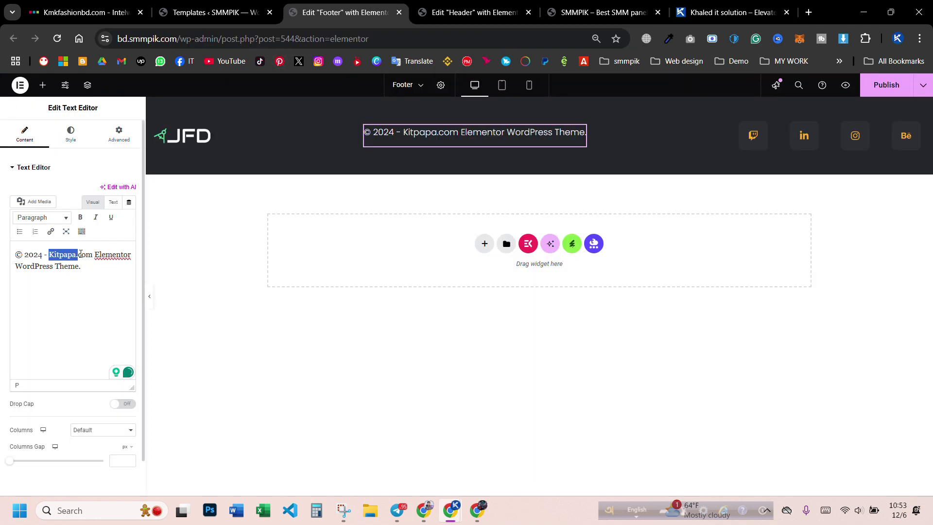
{"action": "left_click_drag", "start_coordinate": [89, 252], "coordinate": [94, 253]}
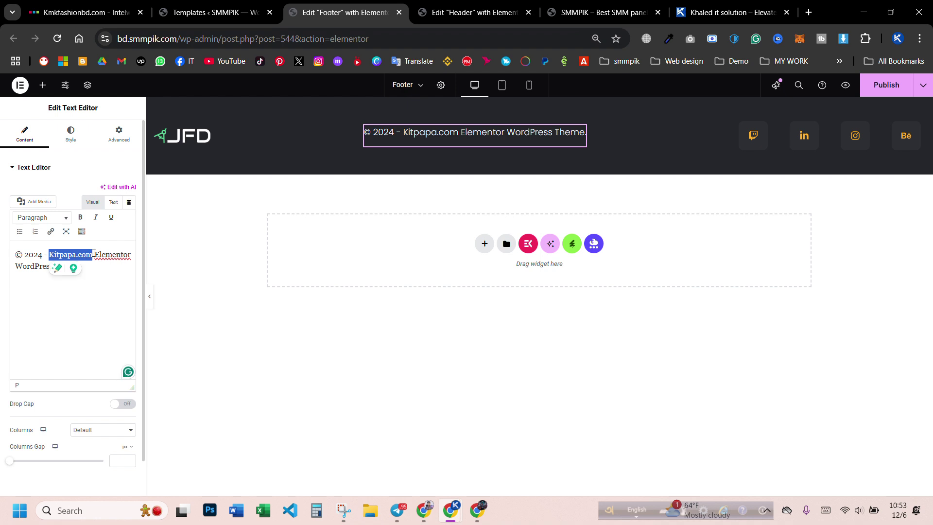
{"action": "type", "text": "khaleditsolution"}
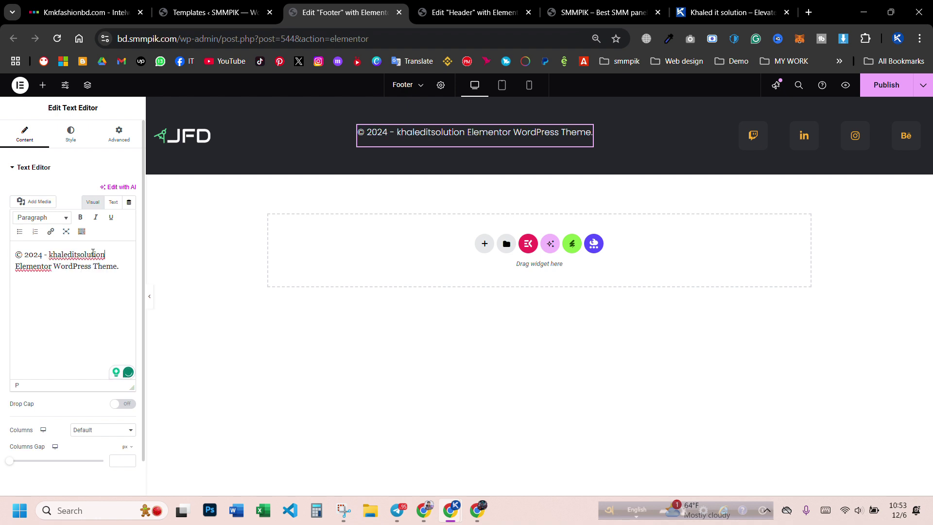
{"action": "type", "text": ".com"}
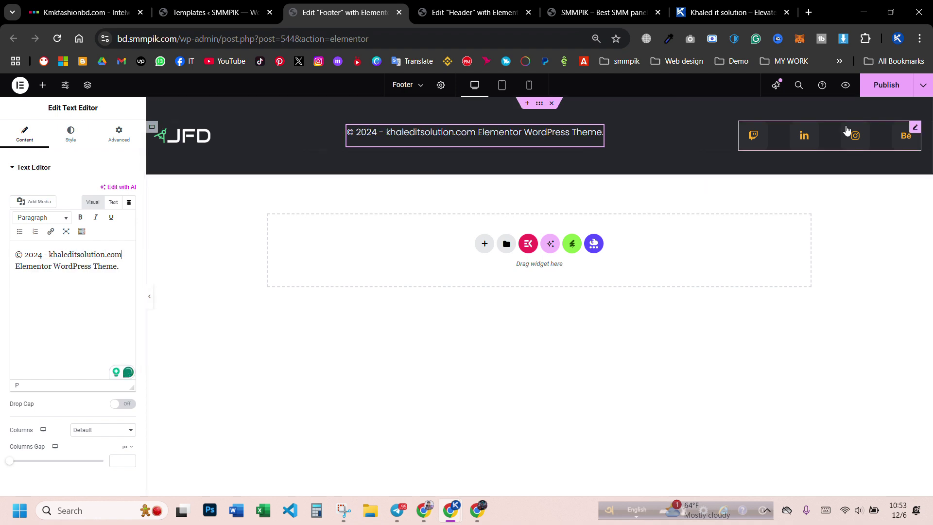
- Replace the footer's Twitch social icon with the Facebook icon
{"action": "left_click", "coordinate": [915, 130]}
{"action": "left_click", "coordinate": [46, 205]}
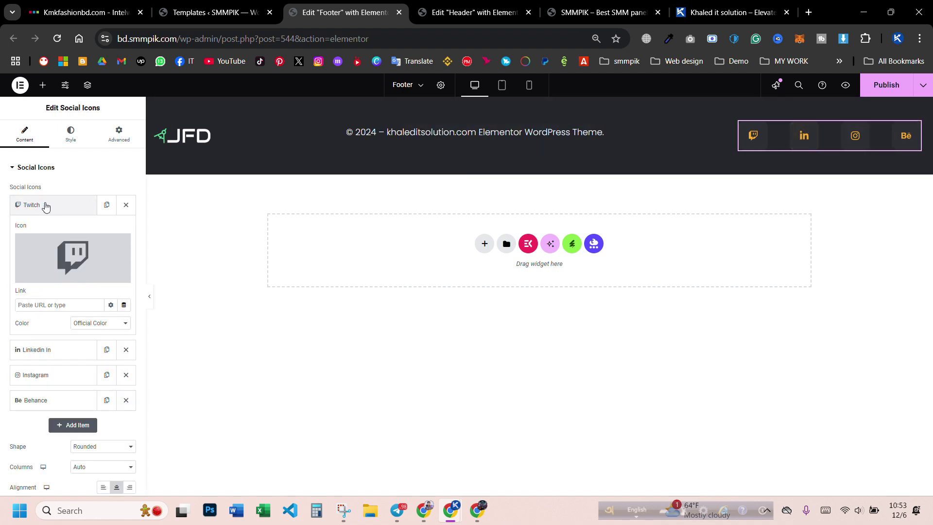
{"action": "mouse_move", "coordinate": [69, 257]}
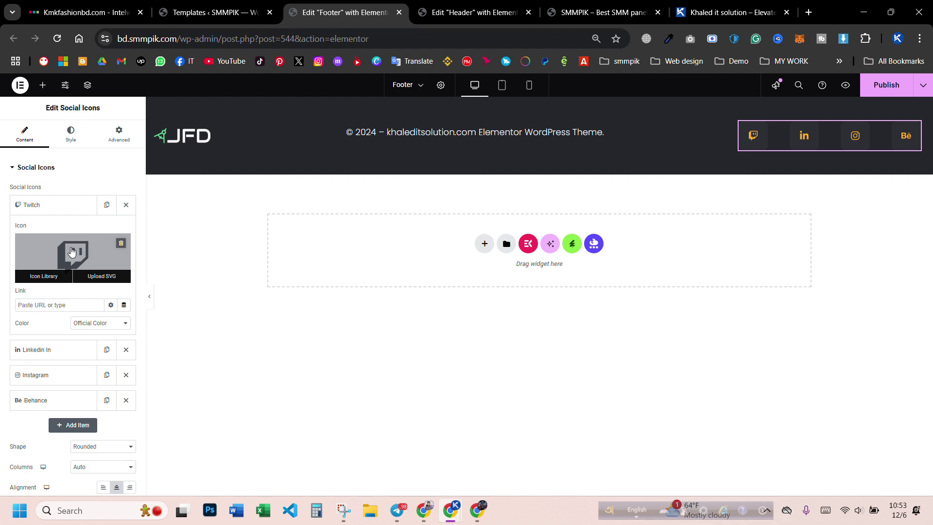
{"action": "left_click", "coordinate": [71, 251]}
{"action": "type", "text": "fa"}
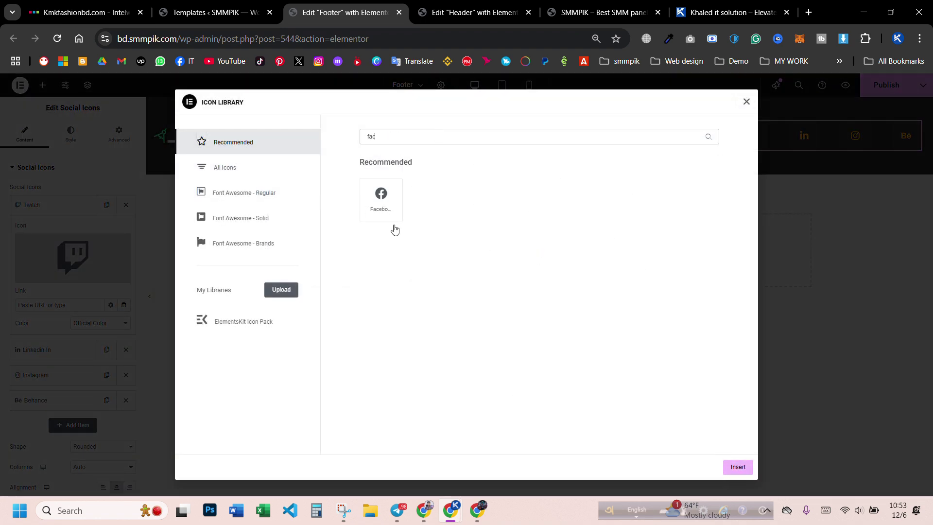
{"action": "type", "text": "c"}
{"action": "left_click", "coordinate": [386, 206]}
{"action": "left_click", "coordinate": [738, 467]}
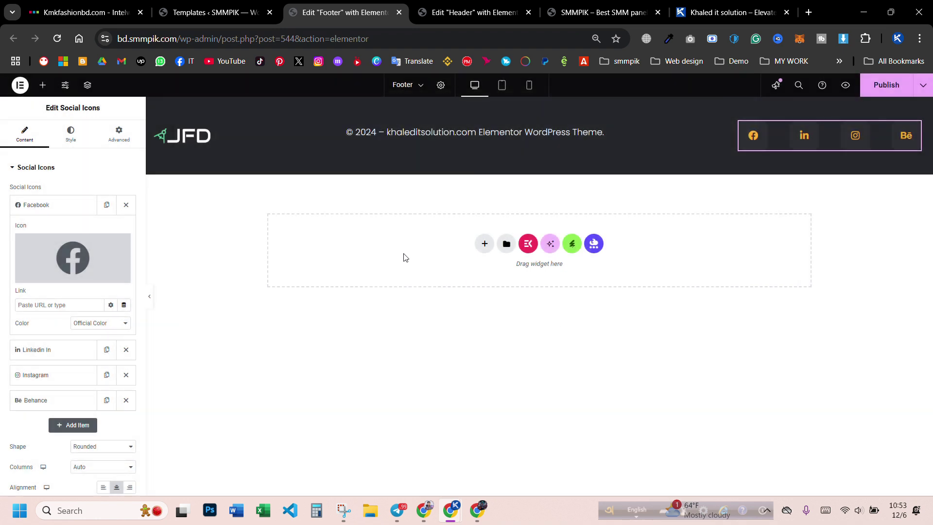
- Copy the company's Facebook page URL and paste it into the Facebook icon's Link field
{"action": "left_click", "coordinate": [45, 306]}
{"action": "mouse_move", "coordinate": [424, 510]}
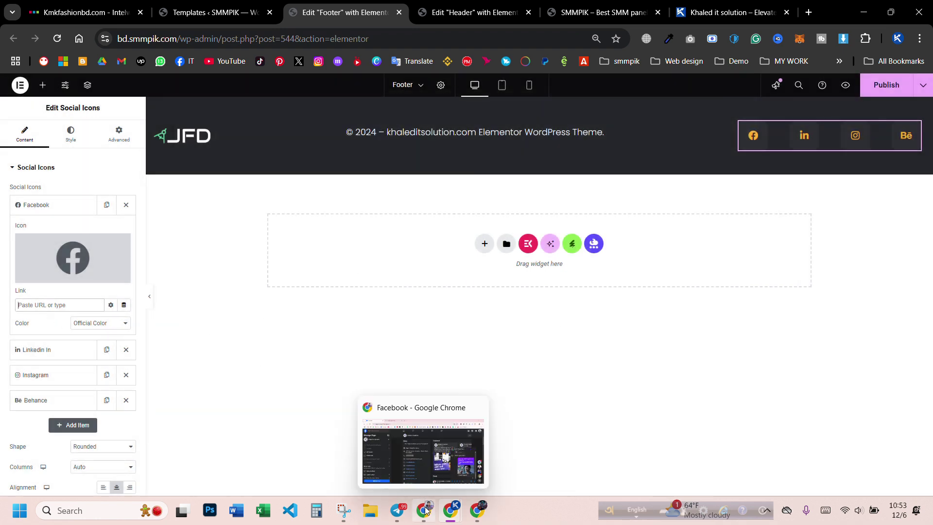
{"action": "left_click", "coordinate": [384, 415]}
{"action": "left_click", "coordinate": [254, 33]}
{"action": "triple_click", "coordinate": [256, 38]}
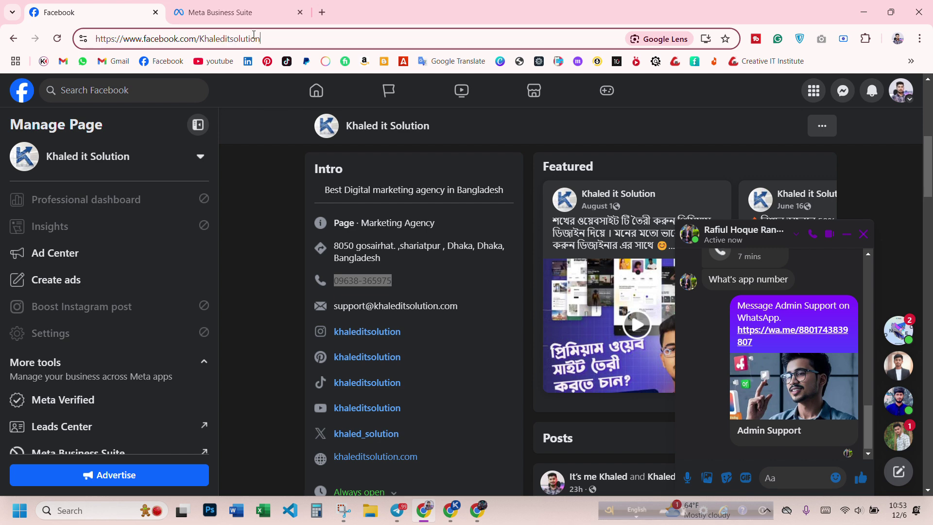
{"action": "left_click", "coordinate": [863, 12]}
{"action": "left_click", "coordinate": [83, 307]}
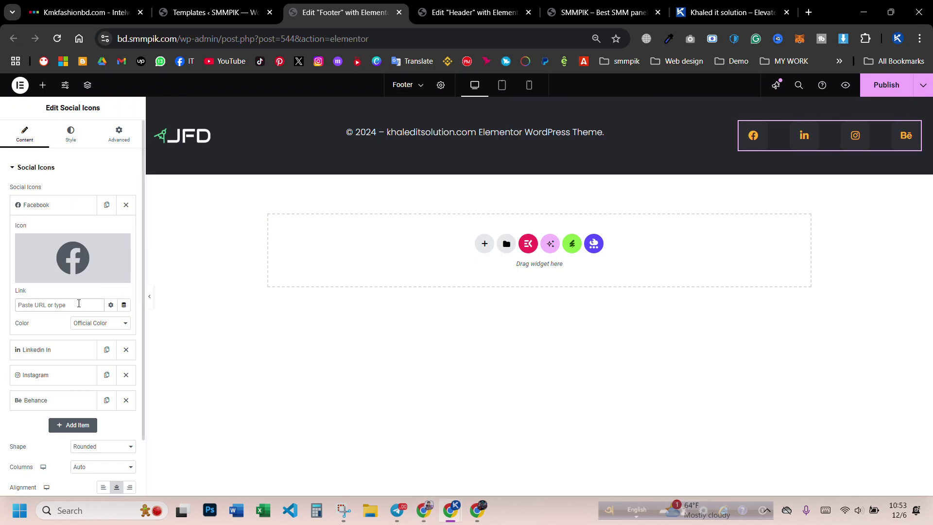
{"action": "key", "text": "ctrl+v"}
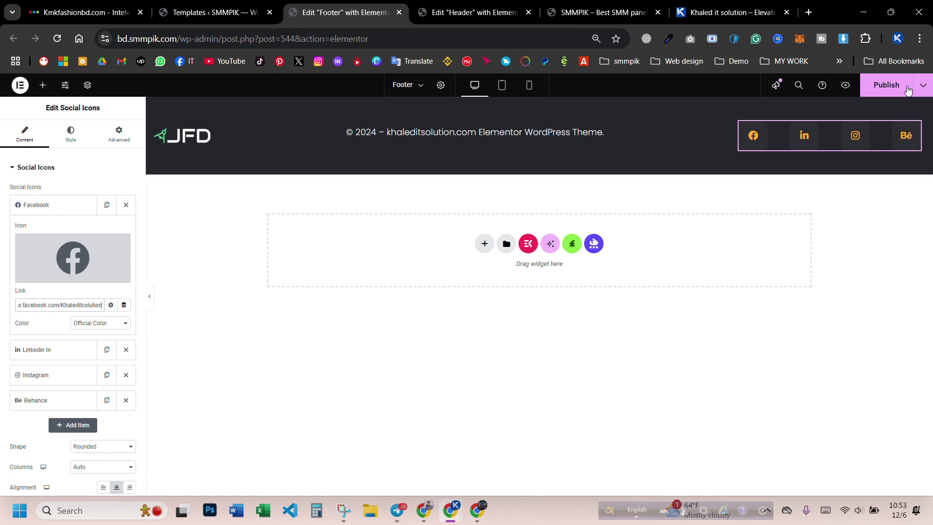
- Publish the footer and bring the live Portfolio page window forward
{"action": "left_click", "coordinate": [883, 90]}
{"action": "mouse_move", "coordinate": [449, 515]}
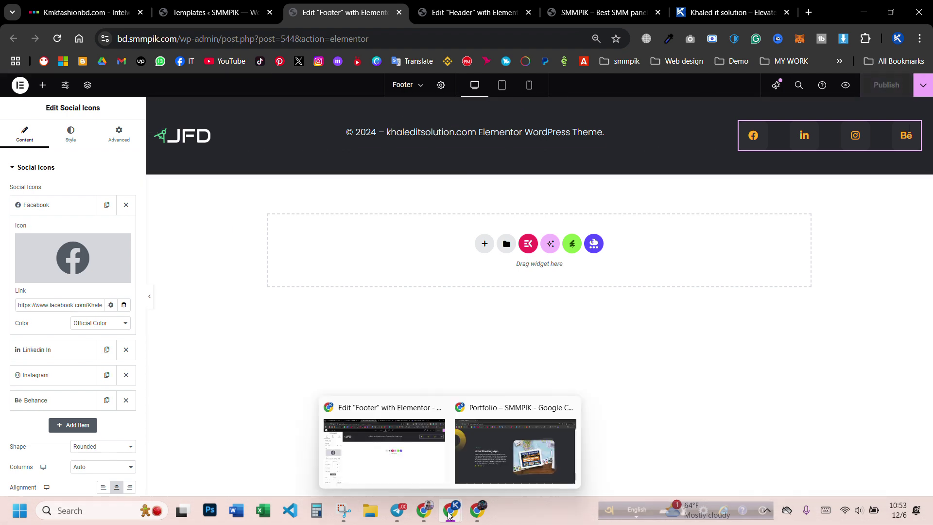
{"action": "left_click", "coordinate": [499, 461]}
- Reload the live portfolio page and confirm the footer Facebook icon opens the company's Facebook page
{"action": "scroll", "coordinate": [586, 372], "scroll_direction": "down", "scroll_amount": 3}
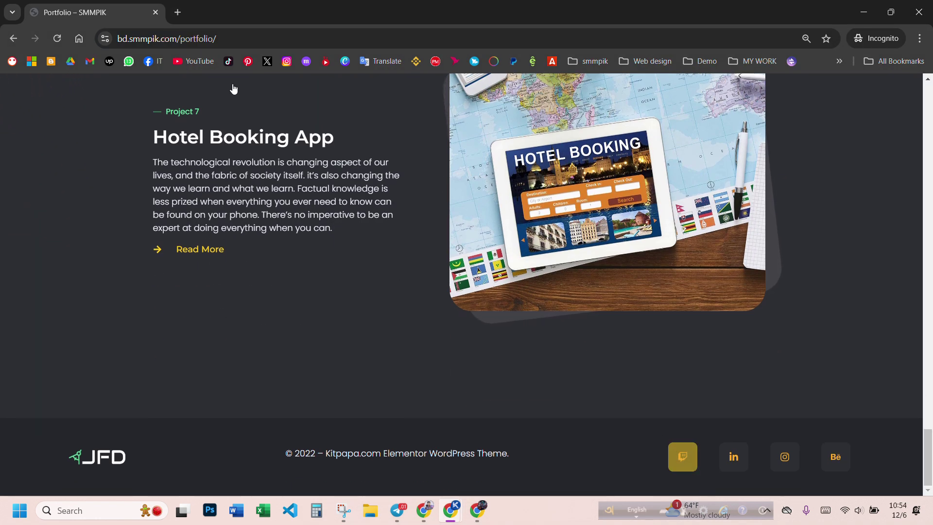
{"action": "left_click", "coordinate": [59, 37]}
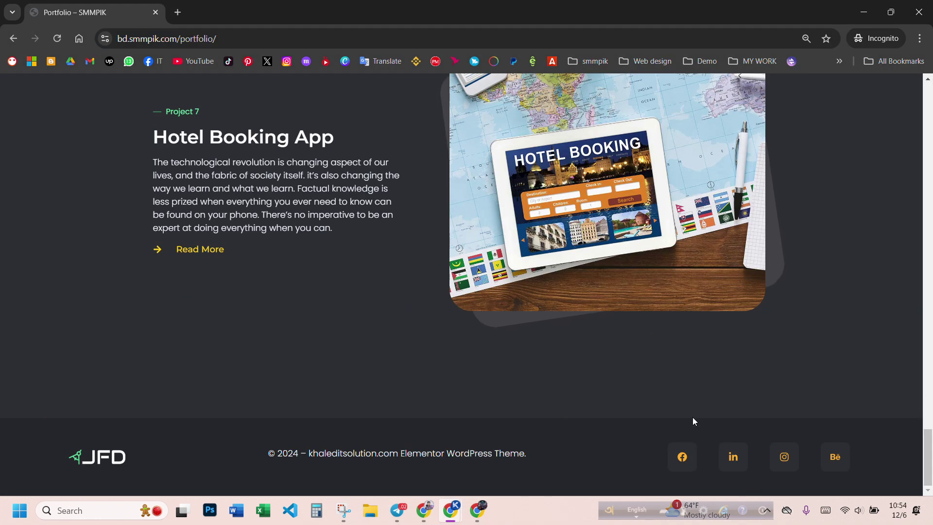
{"action": "left_click", "coordinate": [683, 460]}
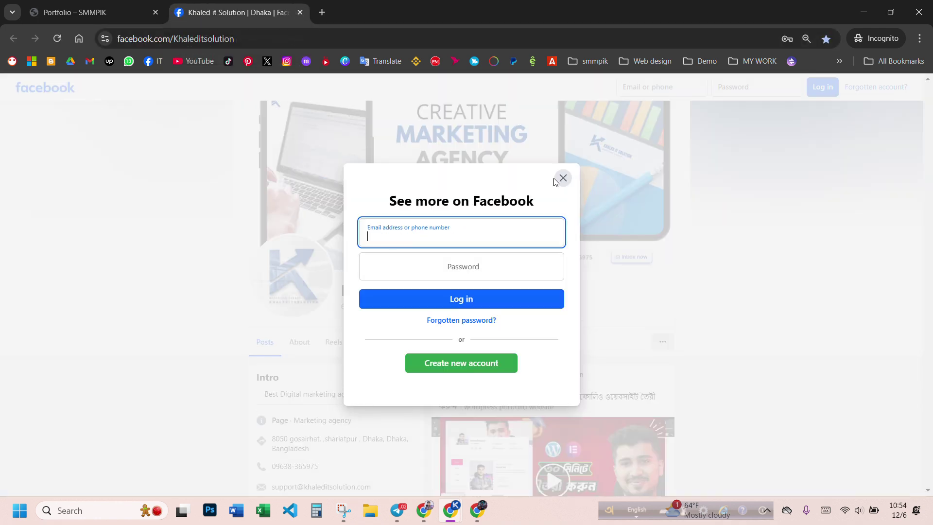
{"action": "left_click", "coordinate": [562, 178]}
{"action": "scroll", "coordinate": [354, 260], "scroll_direction": "down", "scroll_amount": 8}
{"action": "scroll", "coordinate": [353, 260], "scroll_direction": "up", "scroll_amount": 8}
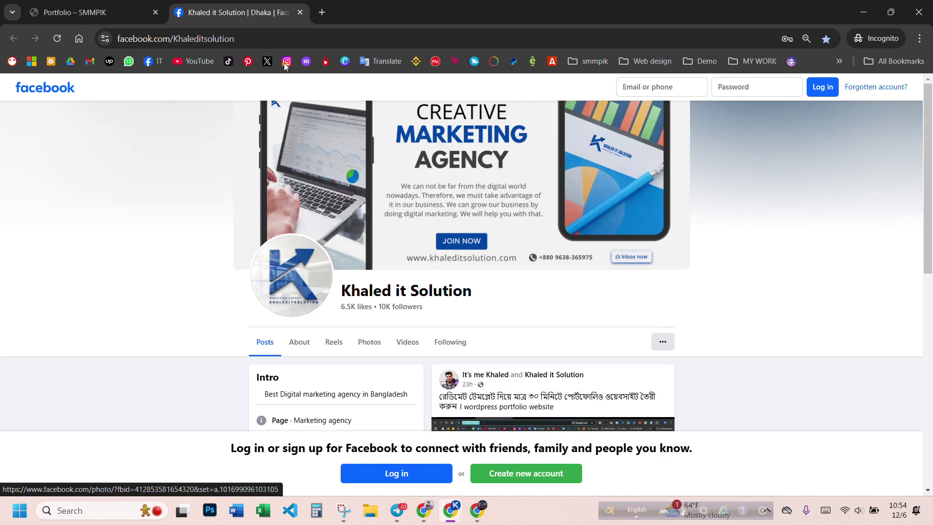
{"action": "left_click", "coordinate": [298, 12]}
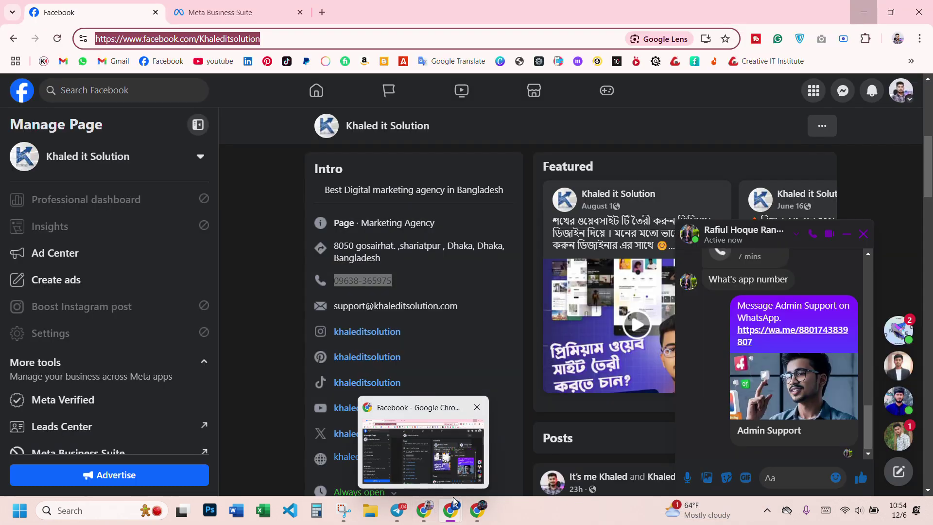
{"action": "mouse_move", "coordinate": [456, 487]}
{"action": "left_click", "coordinate": [384, 452]}
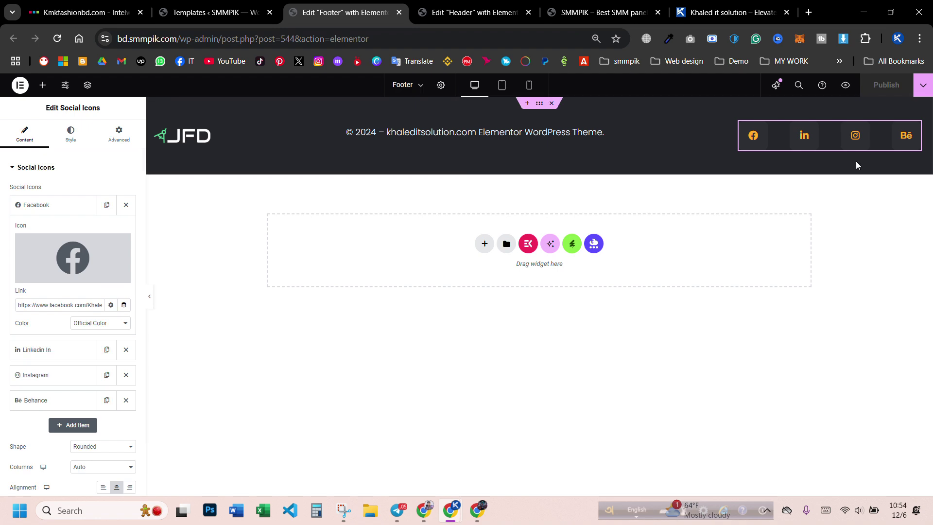
- Replace the footer's Behance social icon with the WhatsApp icon
{"action": "left_click", "coordinate": [31, 399]}
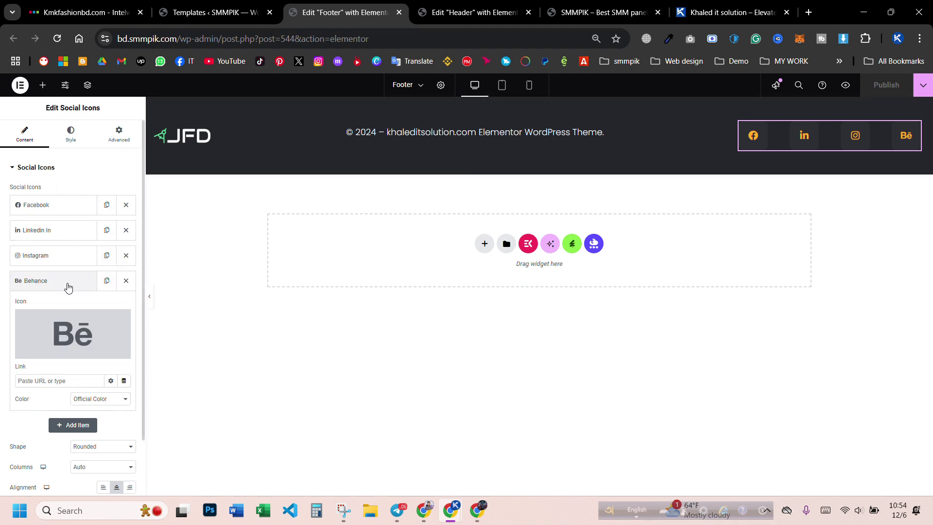
{"action": "left_click", "coordinate": [63, 334]}
{"action": "left_click", "coordinate": [427, 136]}
{"action": "type", "text": "w"}
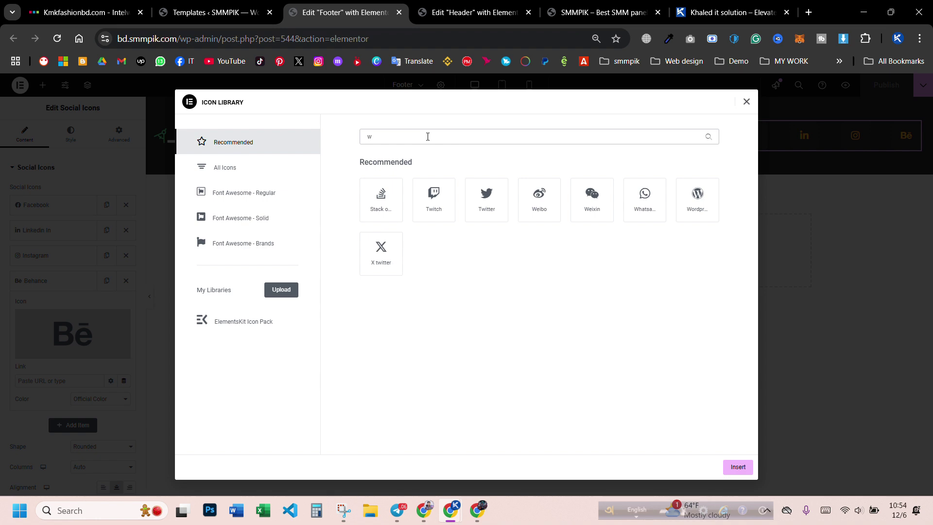
{"action": "left_click", "coordinate": [642, 215]}
{"action": "left_click", "coordinate": [737, 466]}
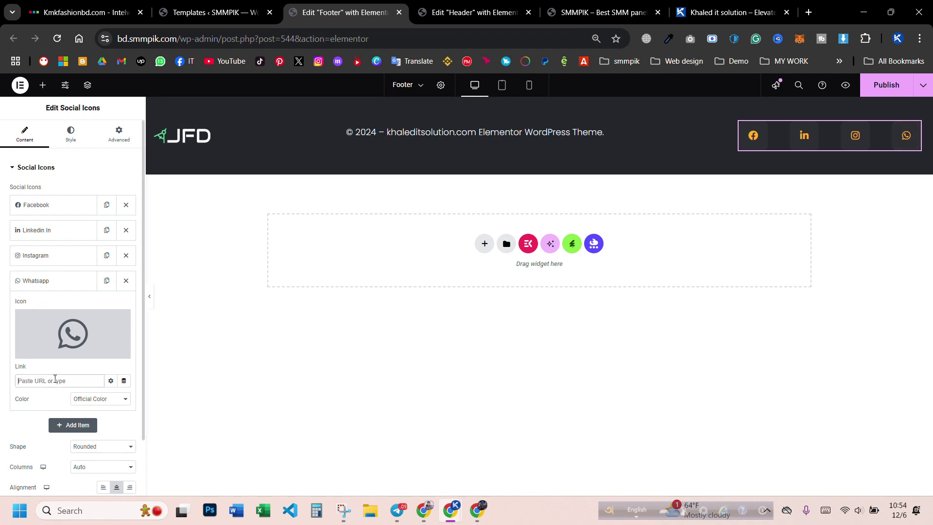
- Paste the wa.me chat link into the WhatsApp icon's Link field and publish
{"action": "left_click", "coordinate": [399, 17]}
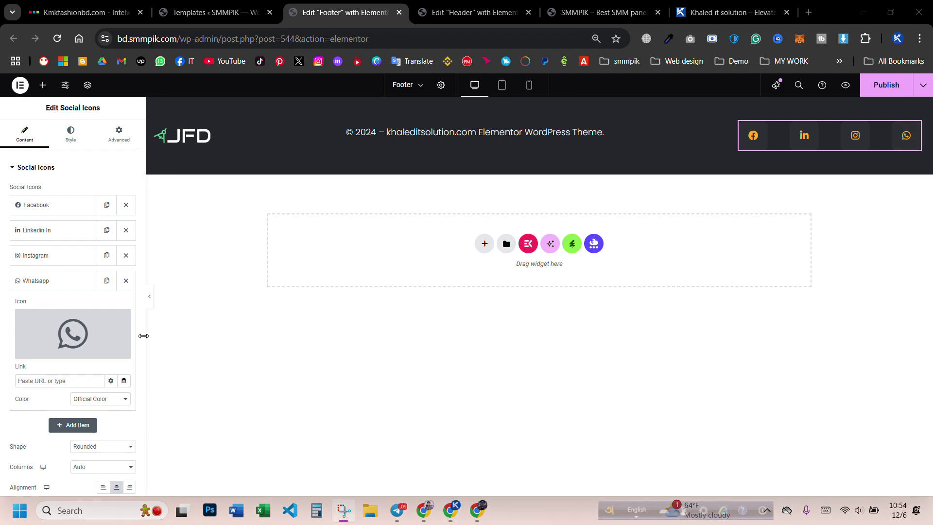
{"action": "left_click", "coordinate": [75, 379]}
{"action": "key", "text": "ctrl+v"}
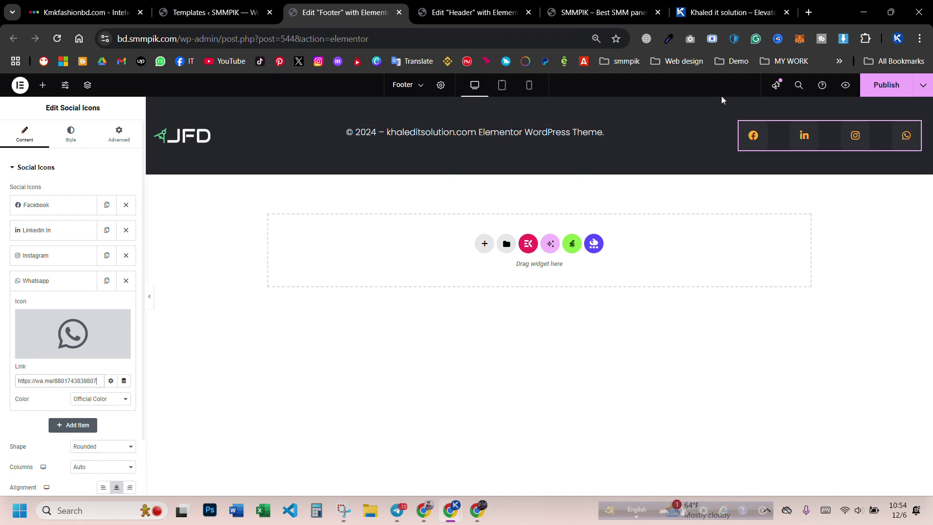
{"action": "left_click", "coordinate": [880, 94]}
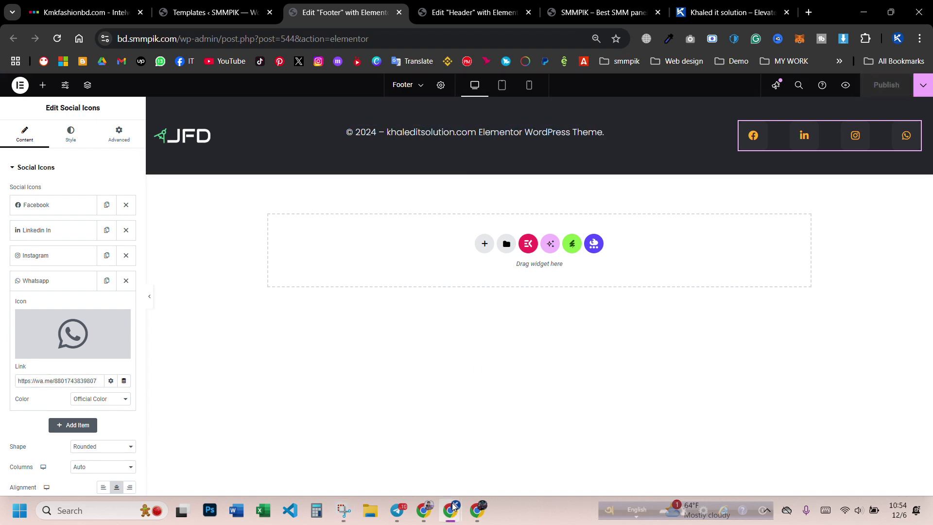
- Open the Contact page from the live site's navigation
{"action": "mouse_move", "coordinate": [457, 510]}
{"action": "left_click", "coordinate": [515, 442]}
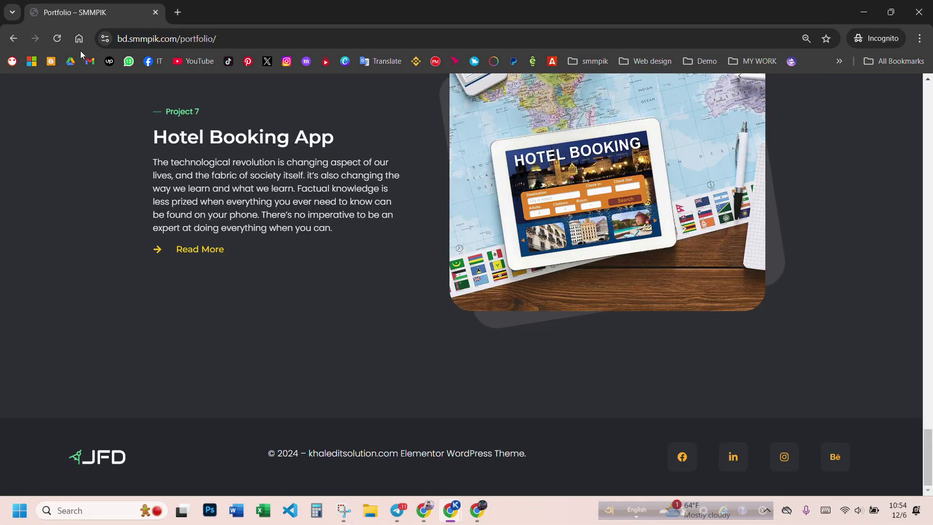
{"action": "scroll", "coordinate": [353, 124], "scroll_direction": "up", "scroll_amount": 20}
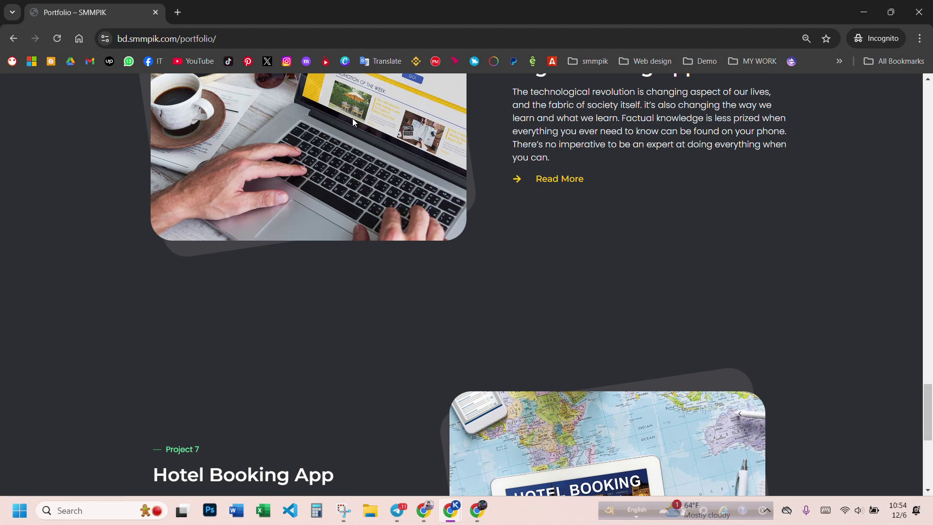
{"action": "scroll", "coordinate": [353, 124], "scroll_direction": "up", "scroll_amount": 15}
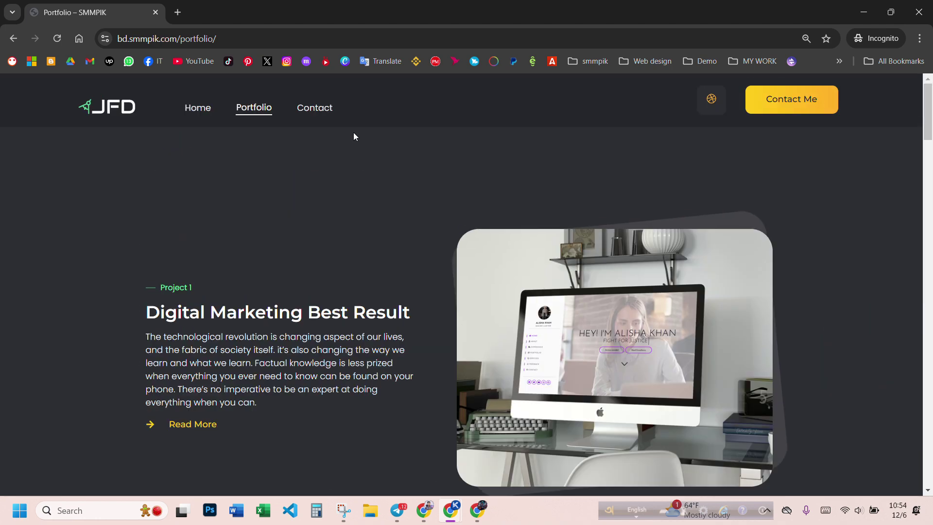
{"action": "left_click", "coordinate": [314, 119]}
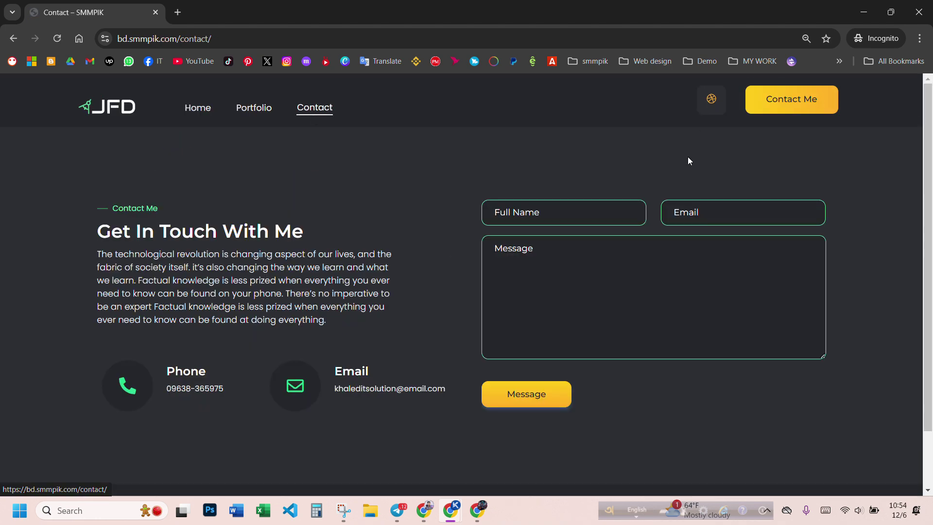
- Confirm the footer WhatsApp icon opens a WhatsApp chat, then close that tab
{"action": "scroll", "coordinate": [509, 222], "scroll_direction": "down", "scroll_amount": 2}
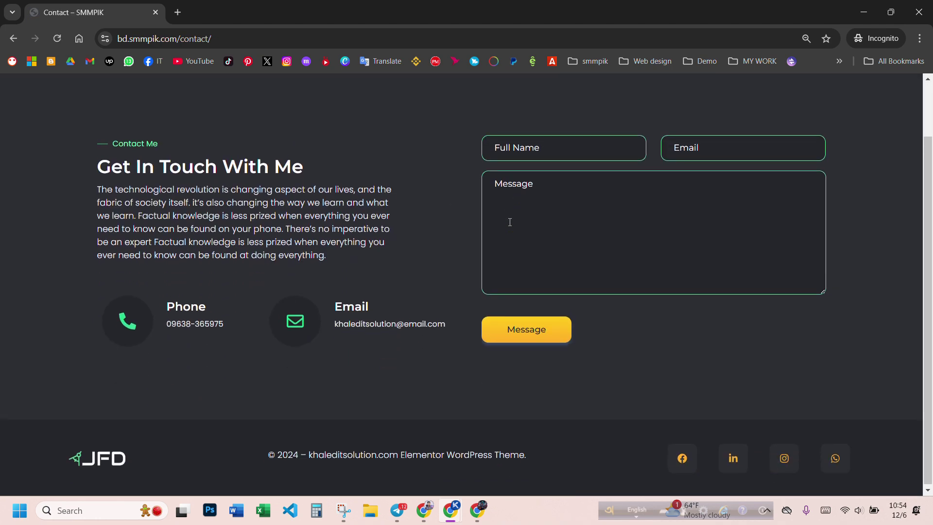
{"action": "left_click", "coordinate": [834, 459]}
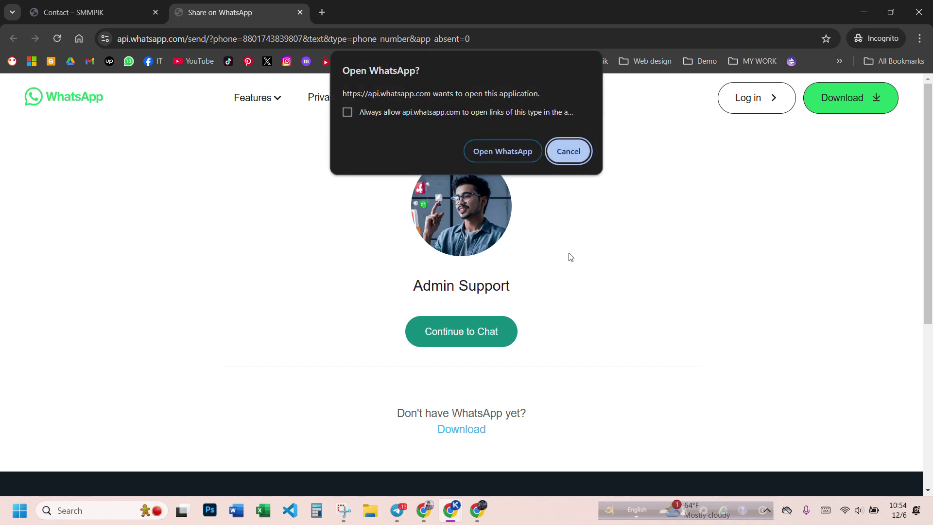
{"action": "left_click", "coordinate": [571, 160]}
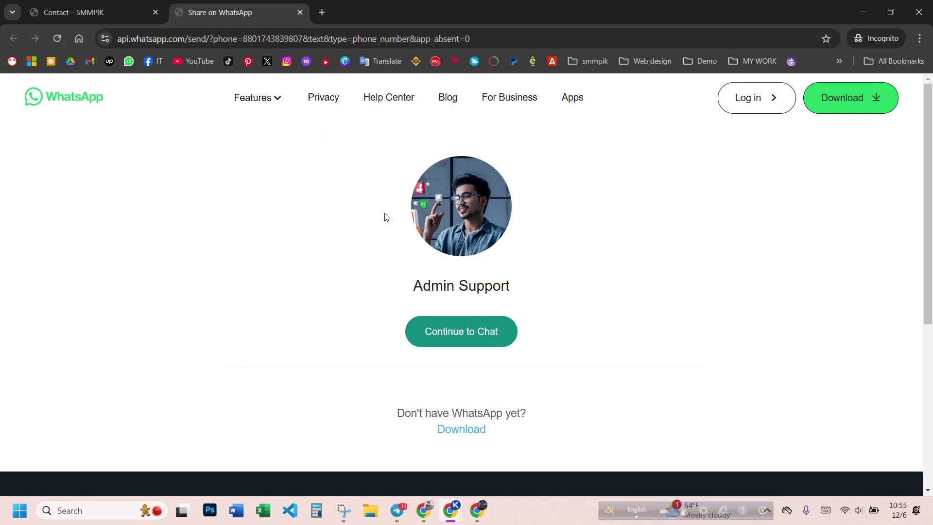
{"action": "left_click", "coordinate": [299, 12]}
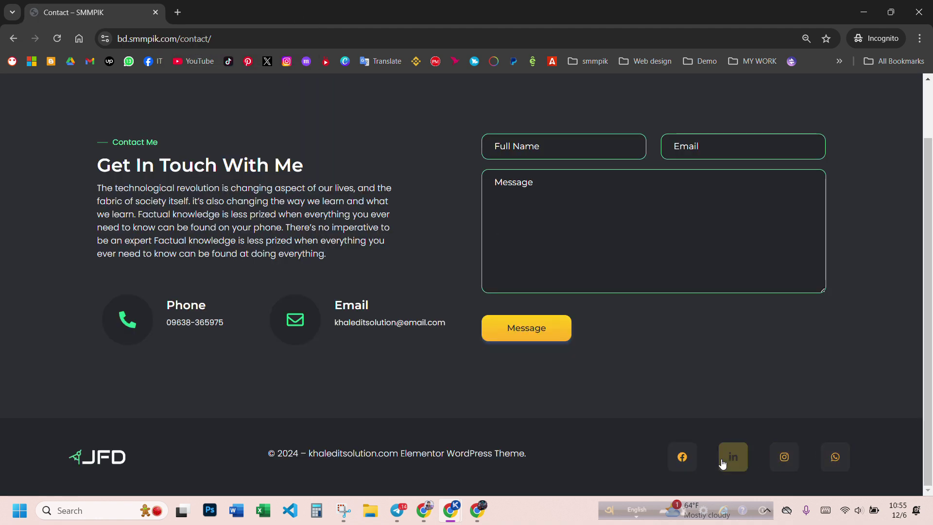
{"action": "scroll", "coordinate": [594, 348], "scroll_direction": "up", "scroll_amount": 2}
{"action": "scroll", "coordinate": [534, 389], "scroll_direction": "down", "scroll_amount": 2}
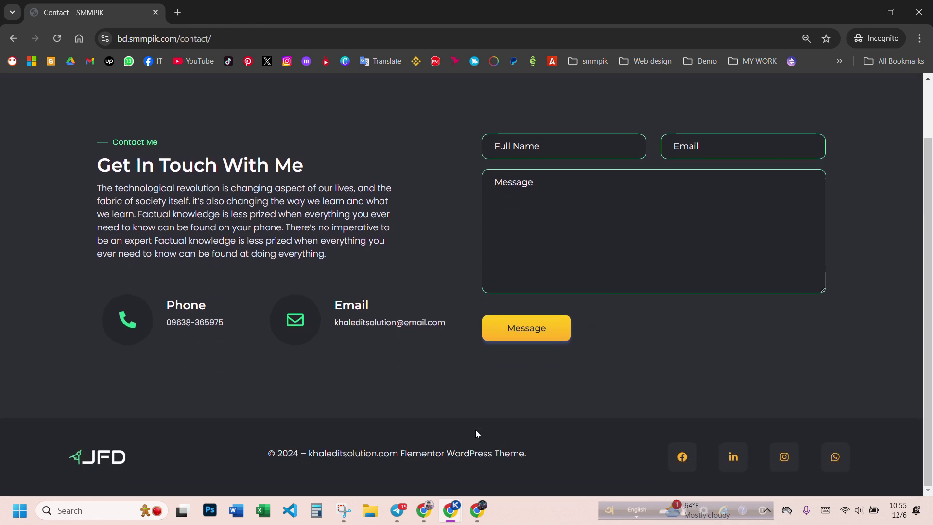
- Review the footer logo in the media library without changing it, then close the footer editor tab
{"action": "mouse_move", "coordinate": [459, 503]}
{"action": "left_click", "coordinate": [419, 448]}
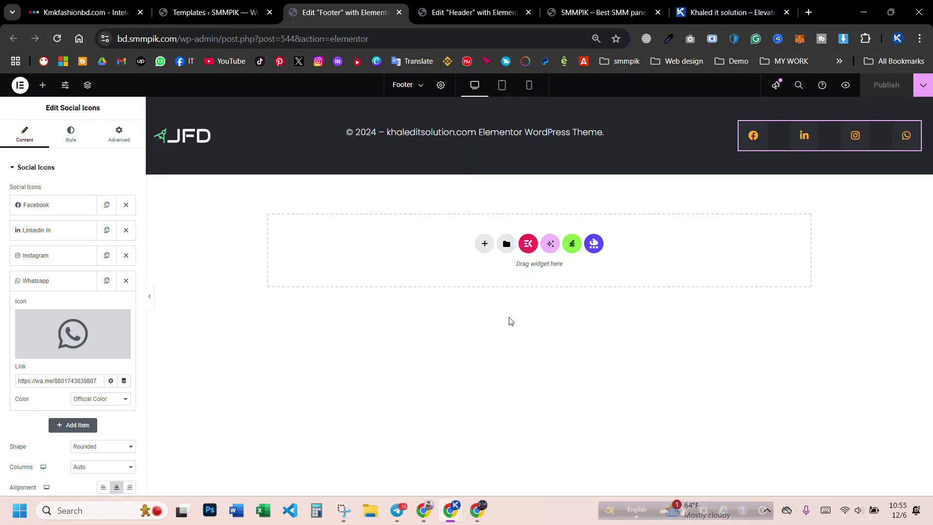
{"action": "left_click", "coordinate": [199, 137]}
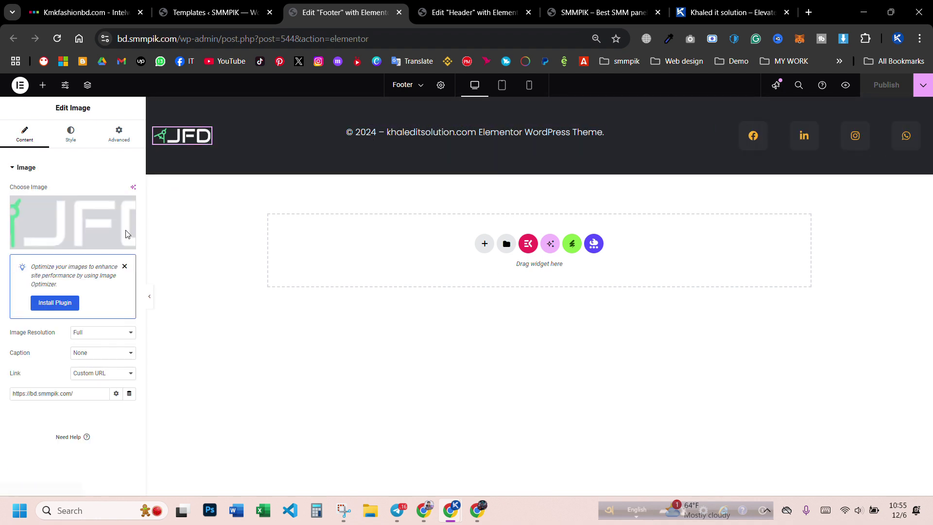
{"action": "left_click", "coordinate": [68, 224]}
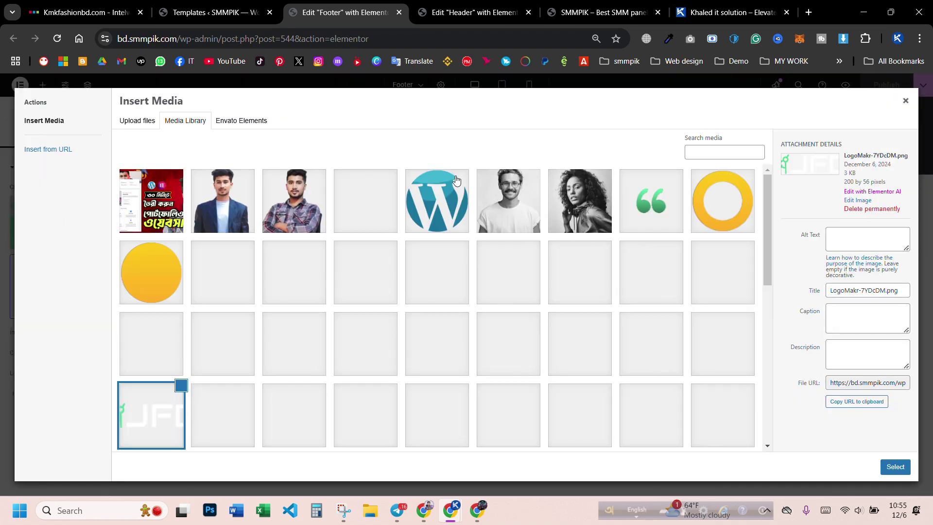
{"action": "scroll", "coordinate": [635, 293], "scroll_direction": "down", "scroll_amount": 10}
{"action": "scroll", "coordinate": [635, 293], "scroll_direction": "up", "scroll_amount": 10}
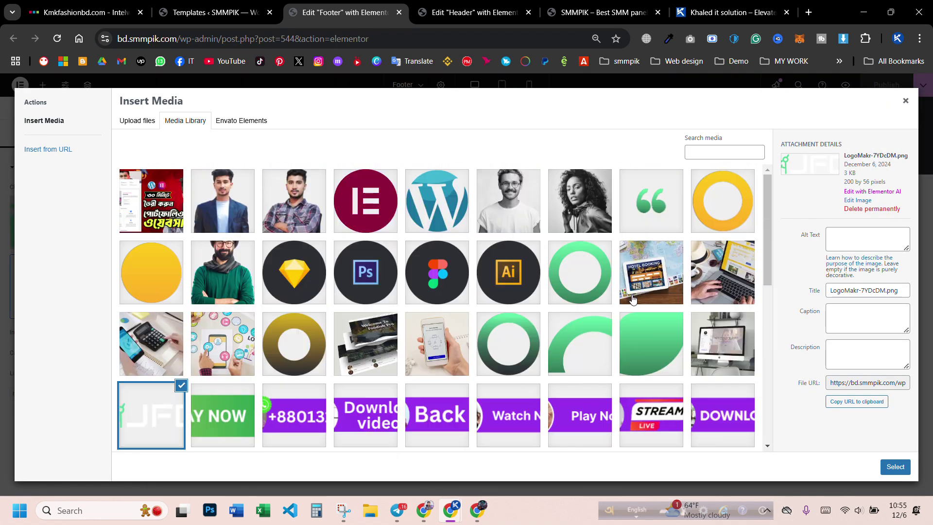
{"action": "left_click", "coordinate": [905, 103]}
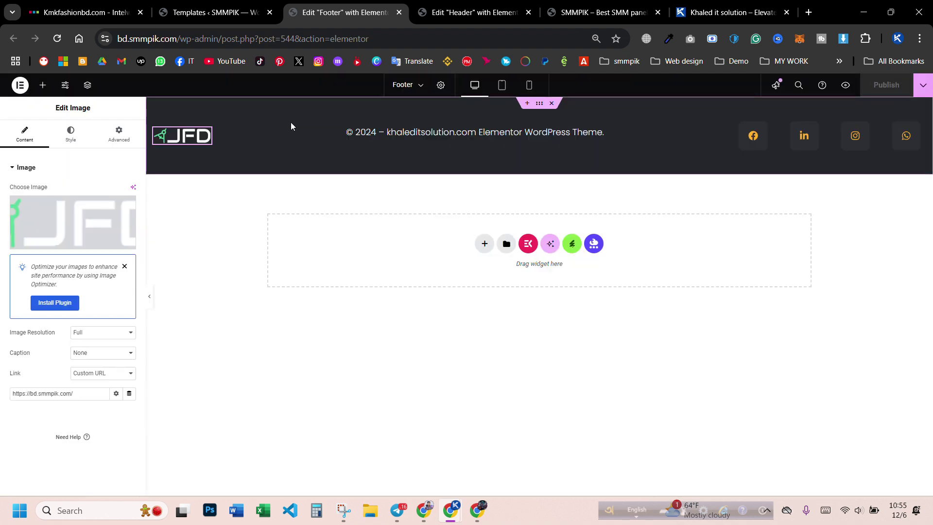
{"action": "left_click_drag", "start_coordinate": [394, 27], "coordinate": [265, 14]}
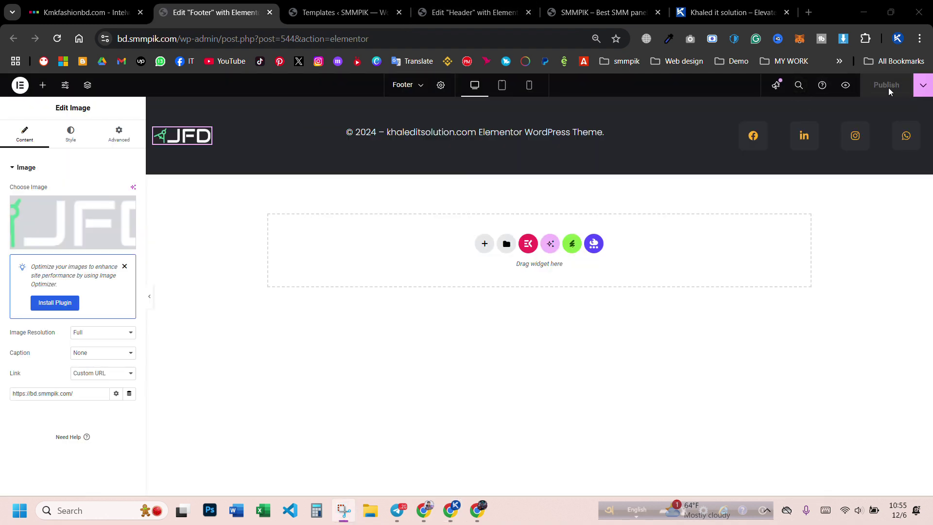
{"action": "left_click", "coordinate": [270, 12]}
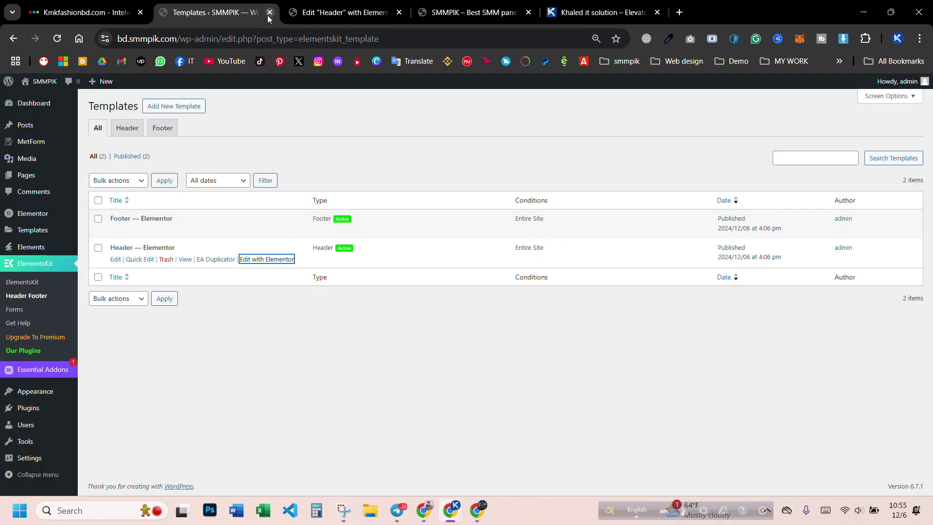
{"action": "left_click", "coordinate": [349, 12]}
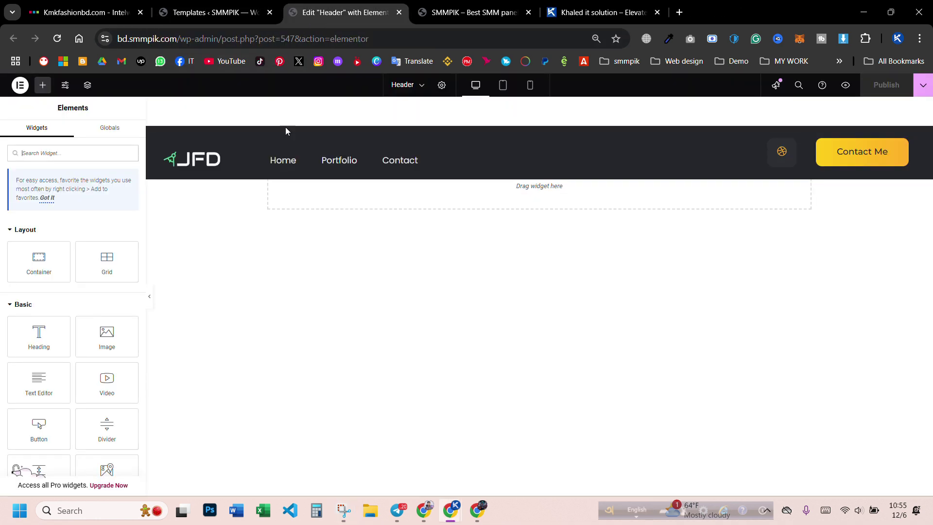
{"action": "left_click", "coordinate": [178, 165]}
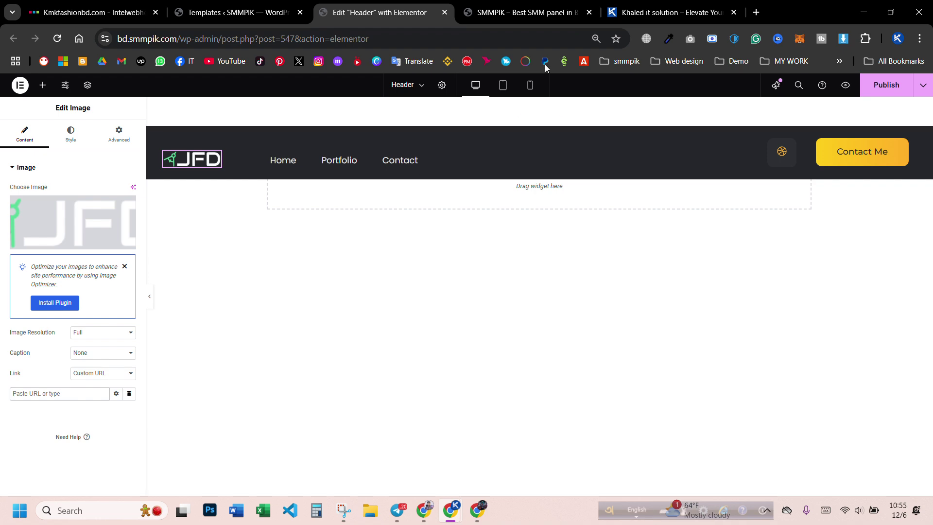
{"action": "left_click", "coordinate": [555, 14]}
{"action": "left_click", "coordinate": [265, 39]}
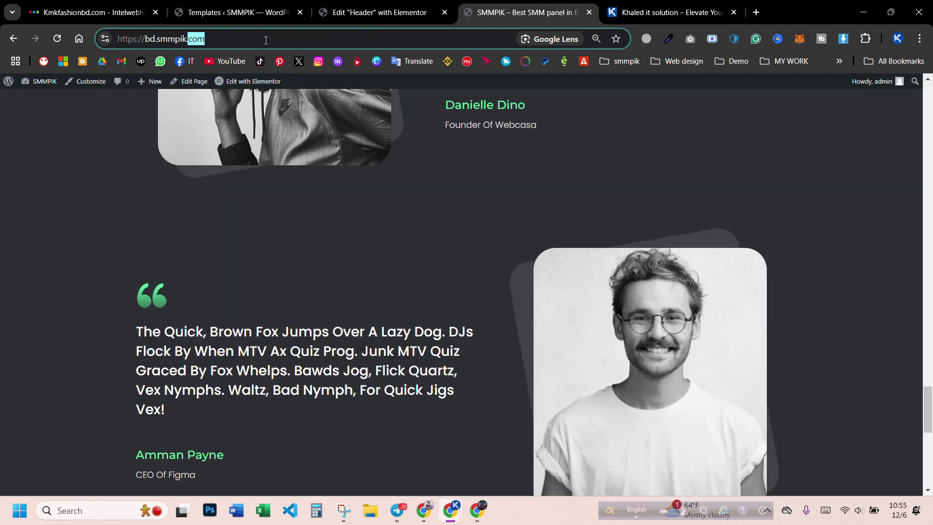
{"action": "left_click", "coordinate": [354, 15]}
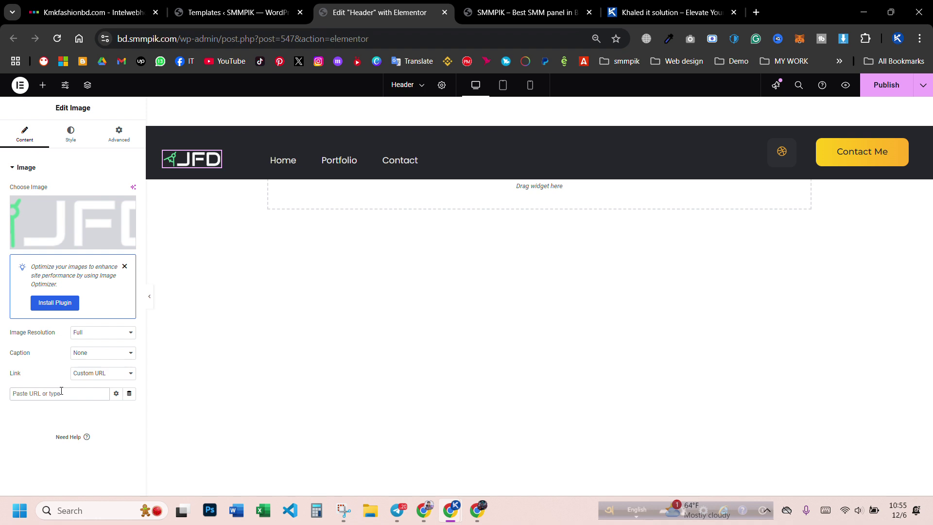
{"action": "left_click", "coordinate": [885, 90]}
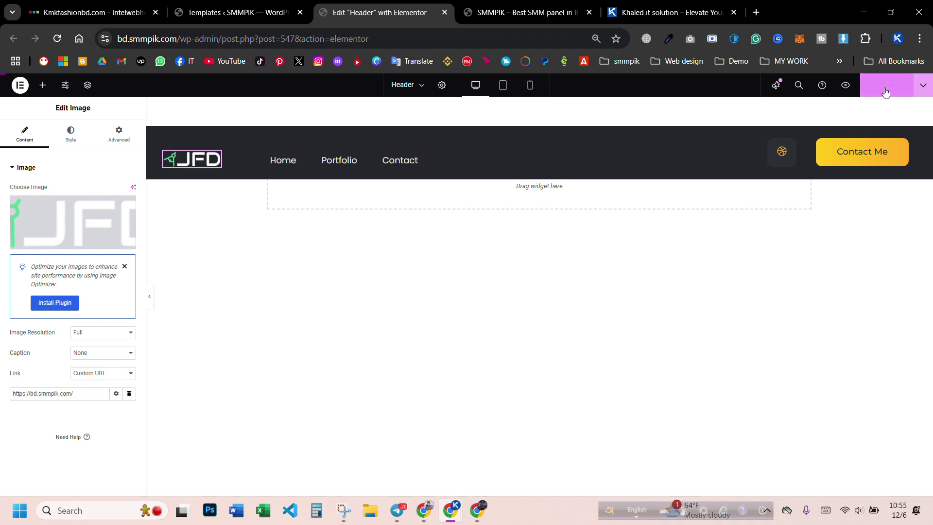
{"action": "left_click", "coordinate": [846, 154]}
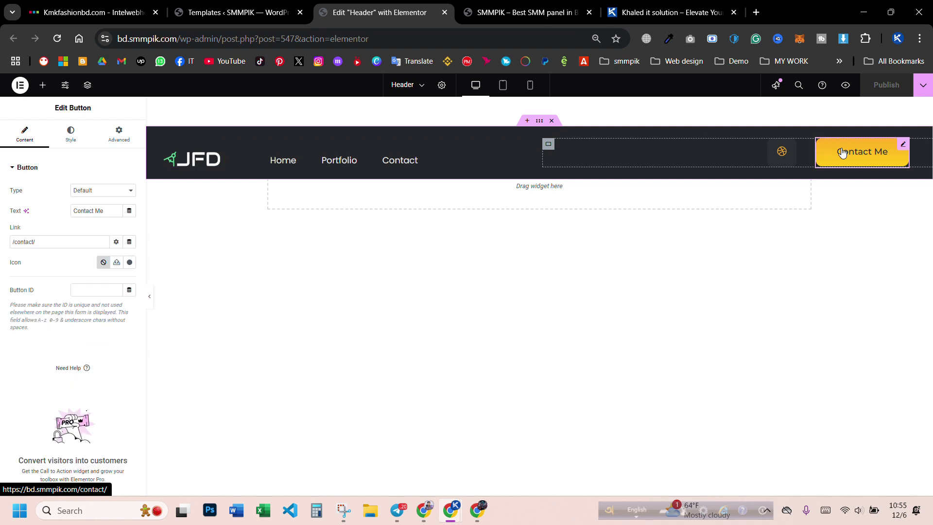
- Try cyan and green gradient colours on the Contact Me button, then undo back to yellow-orange
{"action": "left_click", "coordinate": [71, 134]}
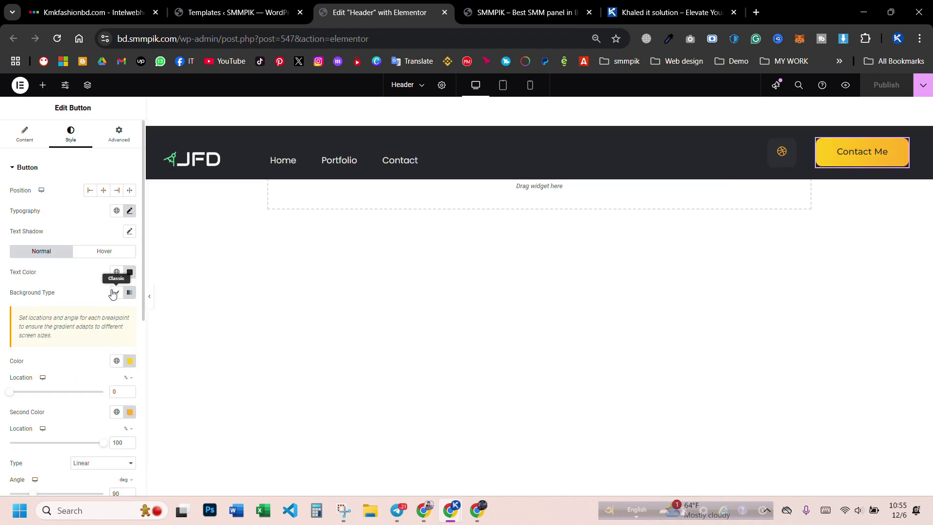
{"action": "left_click", "coordinate": [130, 361]}
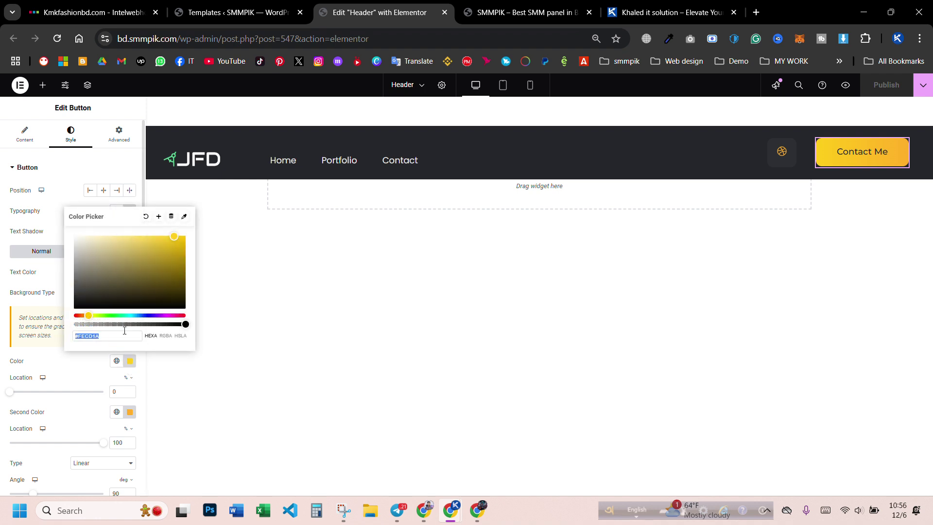
{"action": "left_click_drag", "start_coordinate": [88, 315], "coordinate": [129, 315]}
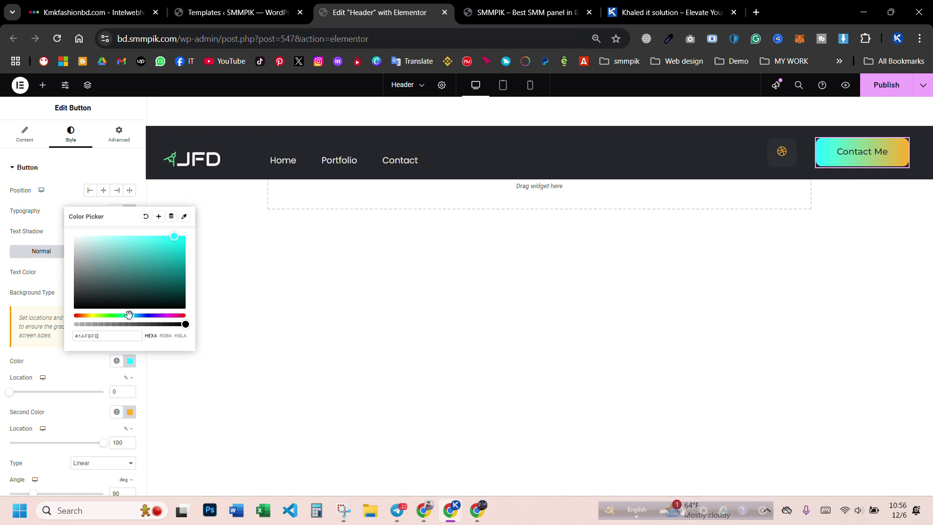
{"action": "left_click", "coordinate": [130, 411]}
{"action": "left_click_drag", "start_coordinate": [88, 367], "coordinate": [123, 370]}
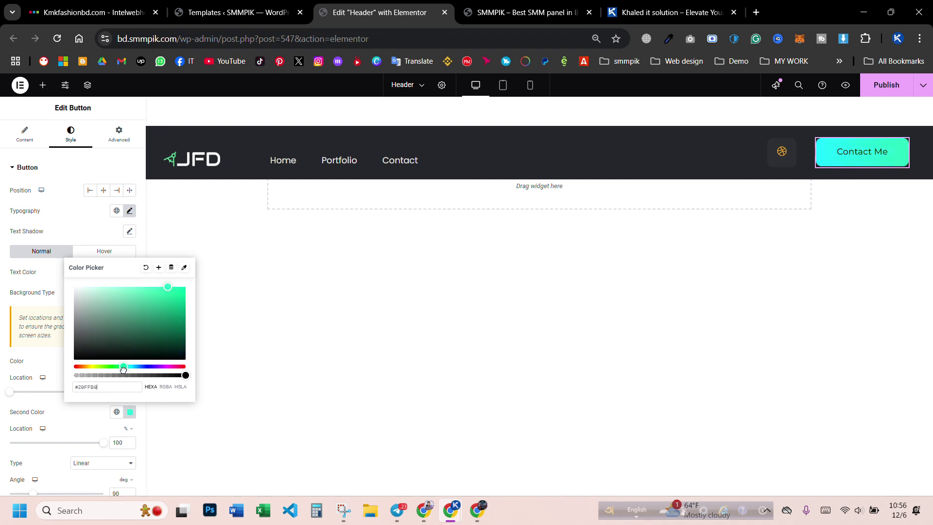
{"action": "left_click_drag", "start_coordinate": [168, 309], "coordinate": [192, 325]}
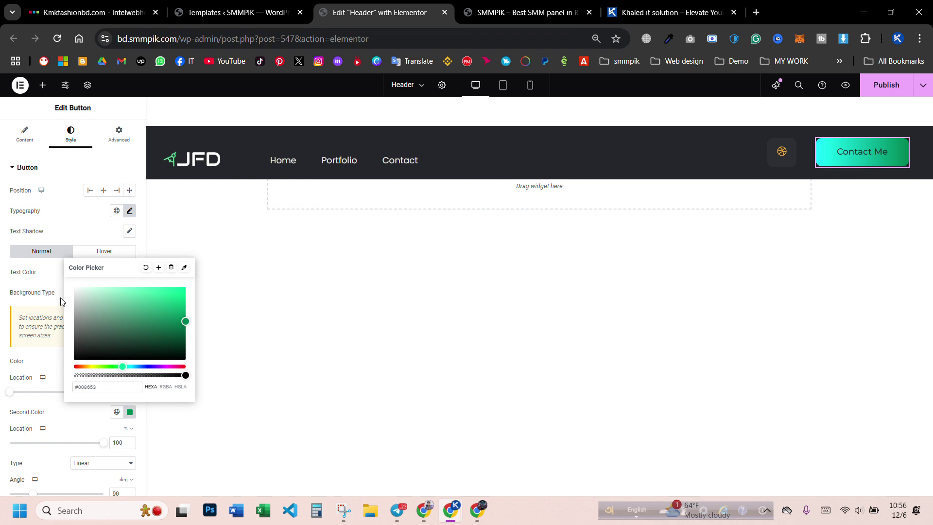
{"action": "left_click", "coordinate": [43, 356]}
{"action": "key", "text": "ctrl+z"}
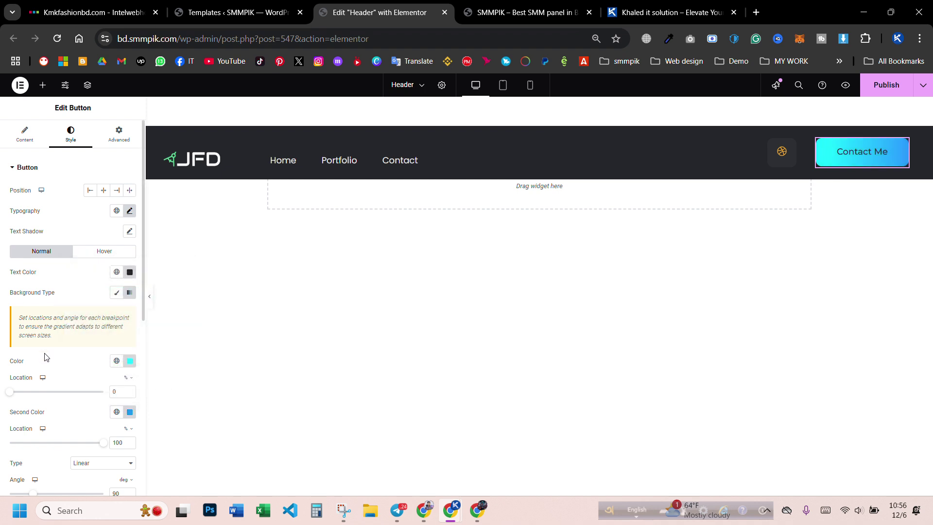
{"action": "key", "text": "ctrl+z"}
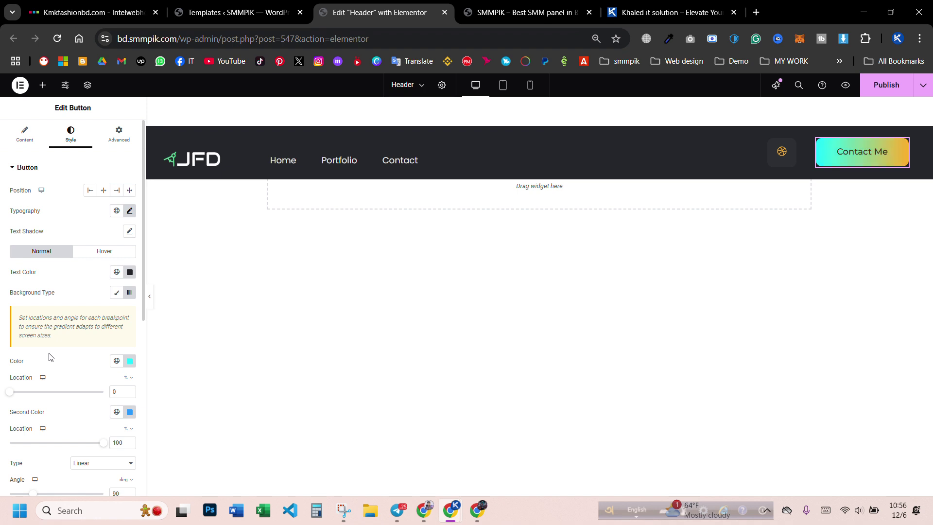
{"action": "key", "text": "ctrl+z"}
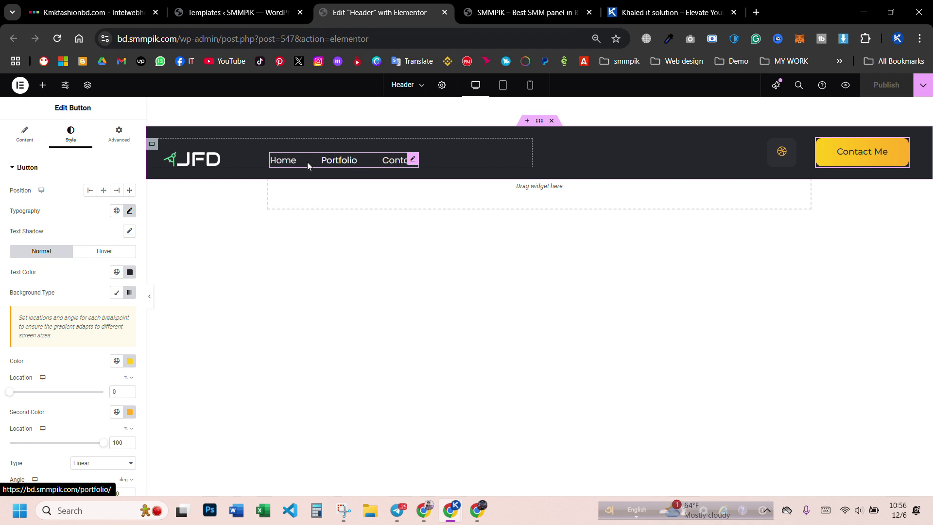
- Preview the header at tablet and mobile sizes, then close the Elementor header editor
{"action": "left_click", "coordinate": [506, 87]}
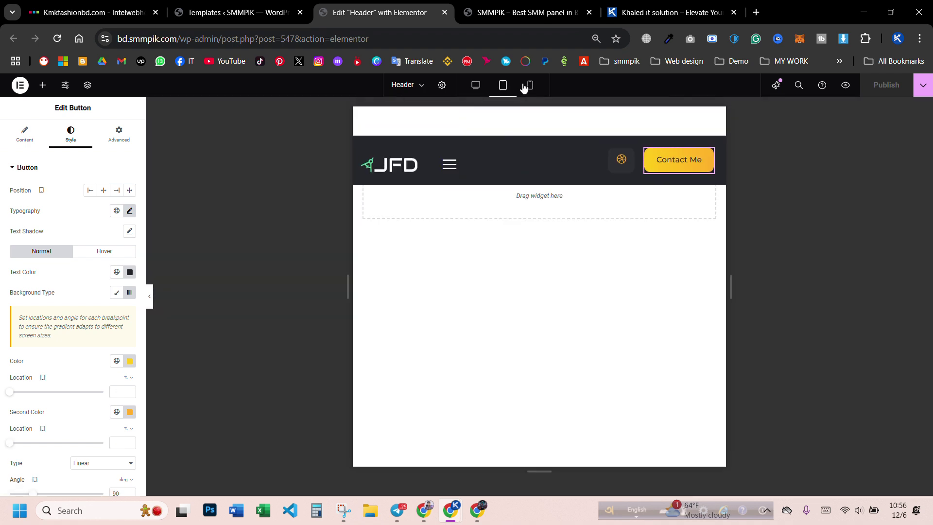
{"action": "left_click", "coordinate": [528, 87]}
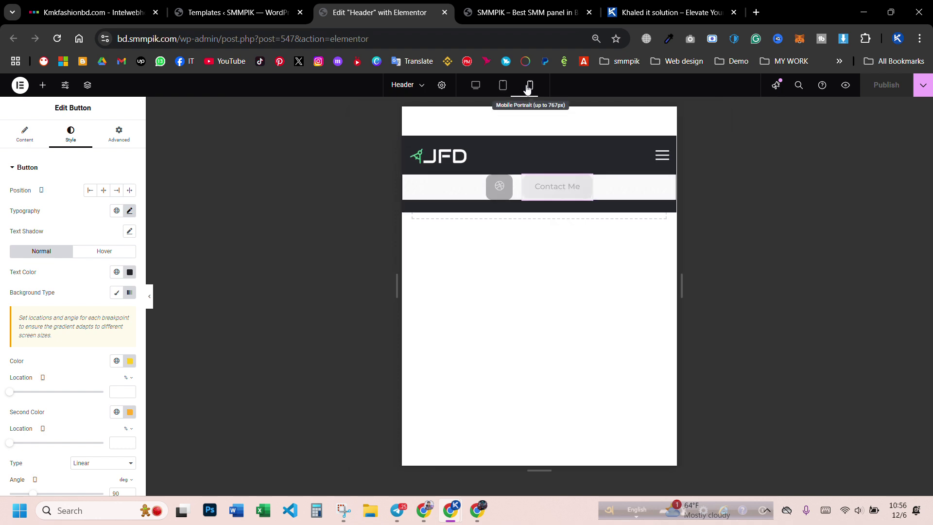
{"action": "left_click", "coordinate": [475, 86]}
{"action": "double_click", "coordinate": [881, 86]}
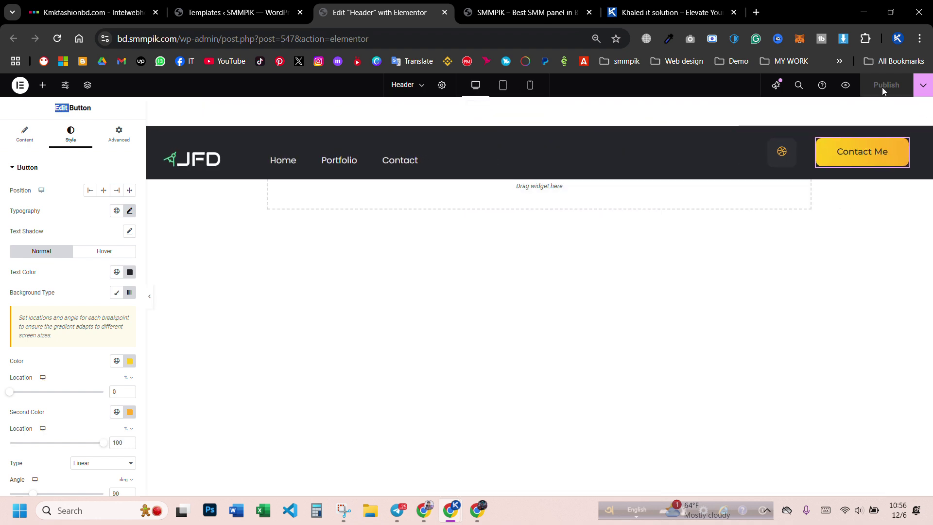
{"action": "left_click_drag", "start_coordinate": [365, 14], "coordinate": [243, 14]}
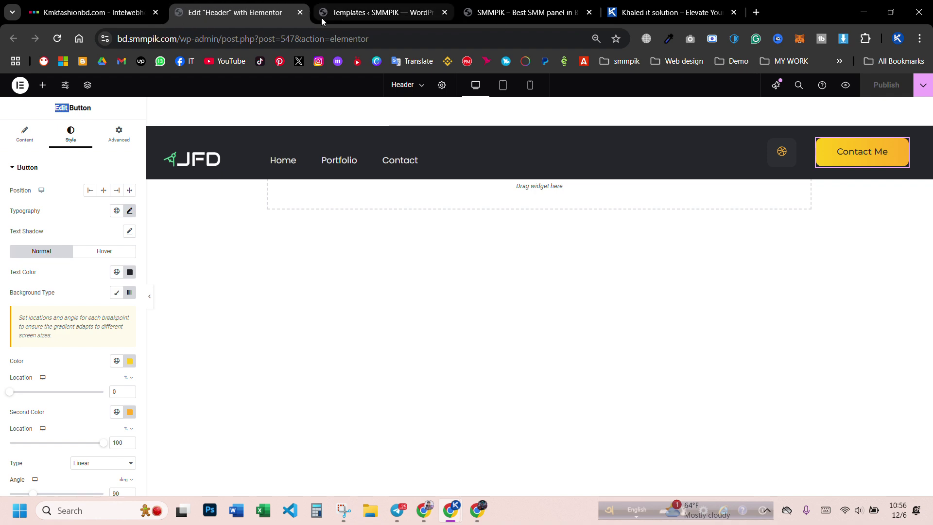
{"action": "left_click", "coordinate": [300, 12]}
- In the incognito window, test the JFD logo, Home, Contact and hero Contact Me links
{"action": "left_click", "coordinate": [313, 14]}
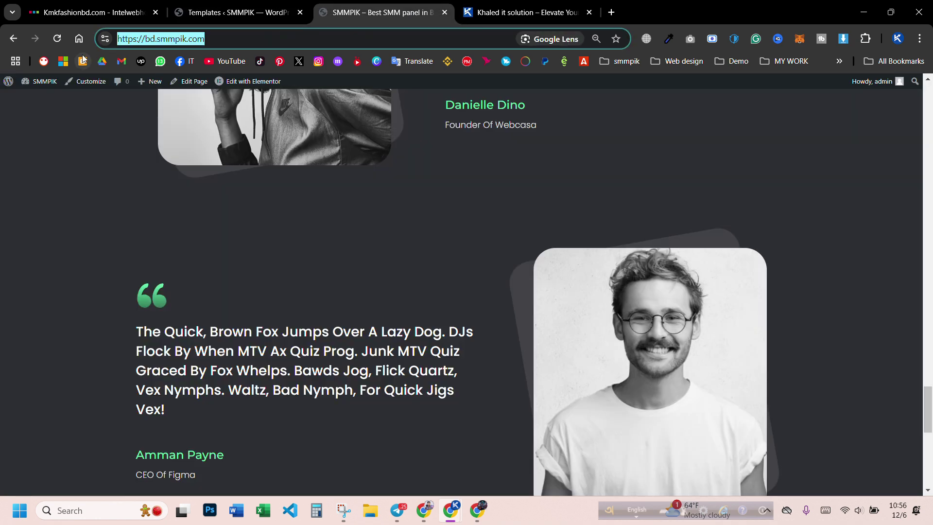
{"action": "mouse_move", "coordinate": [451, 509]}
{"action": "left_click", "coordinate": [503, 433]}
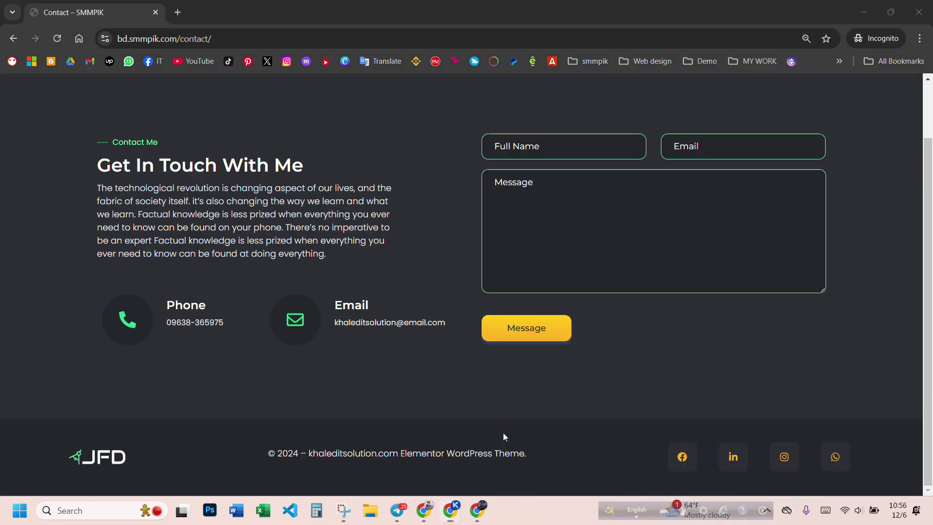
{"action": "left_click", "coordinate": [115, 80]}
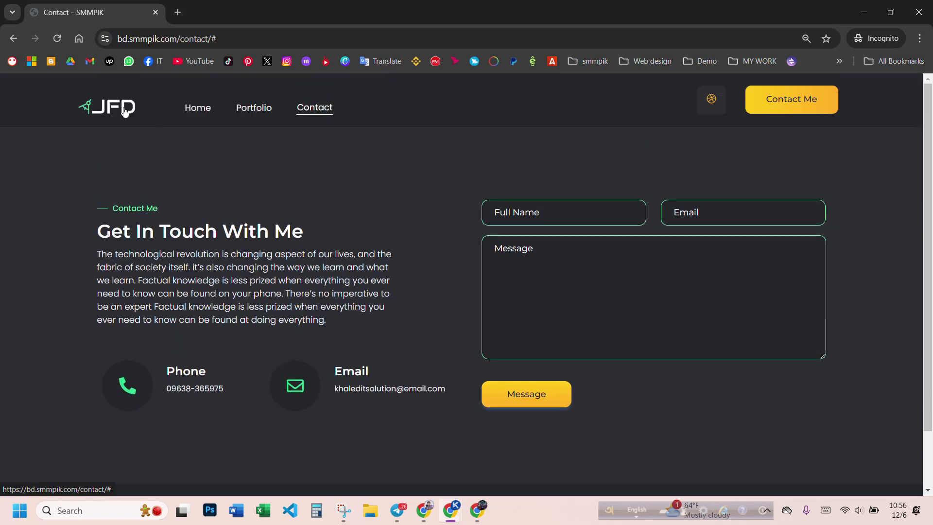
{"action": "left_click", "coordinate": [205, 110]}
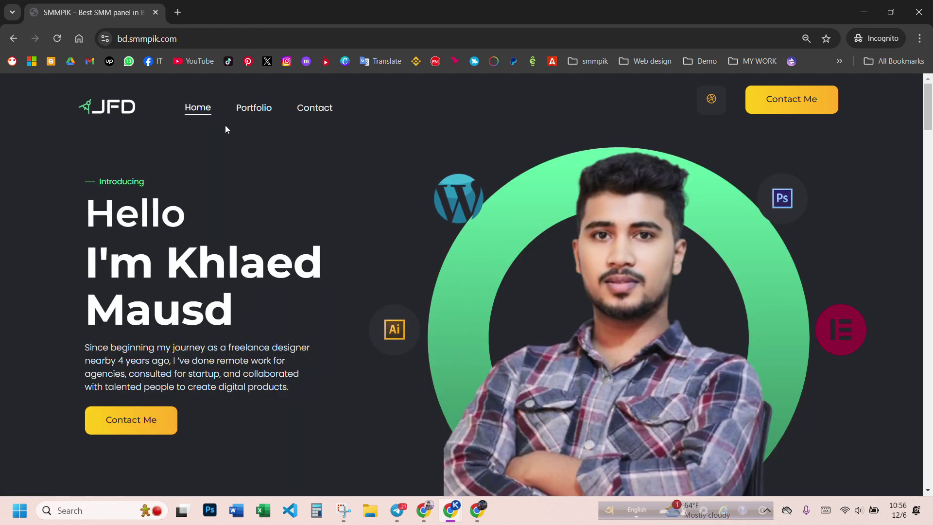
{"action": "left_click", "coordinate": [308, 112]}
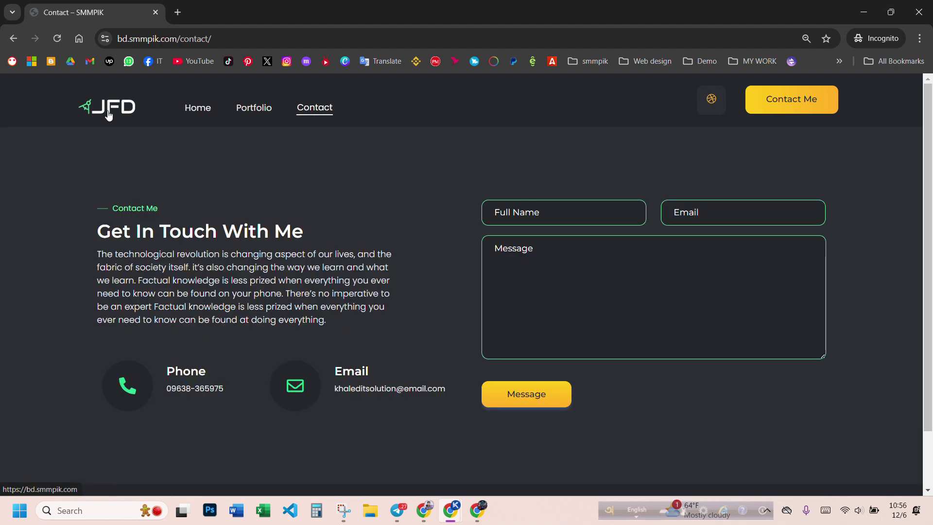
{"action": "left_click", "coordinate": [103, 111]}
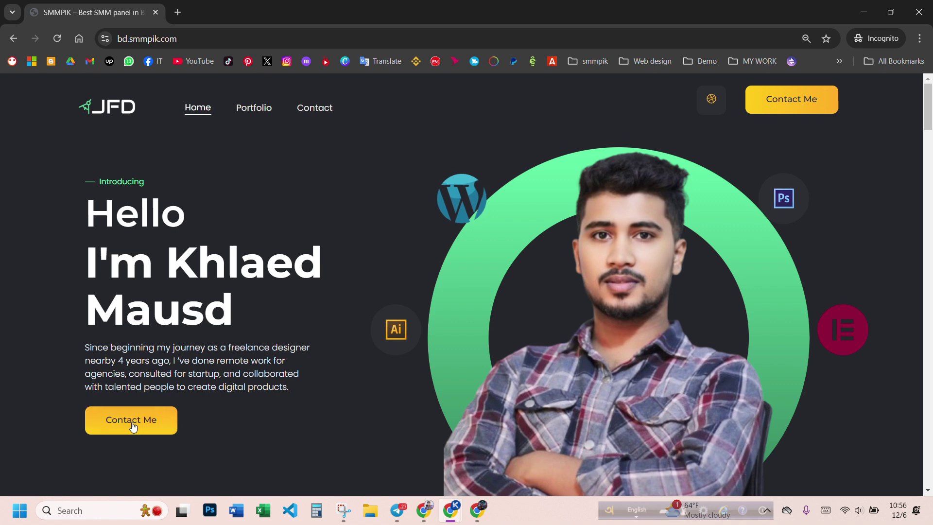
{"action": "left_click", "coordinate": [132, 422]}
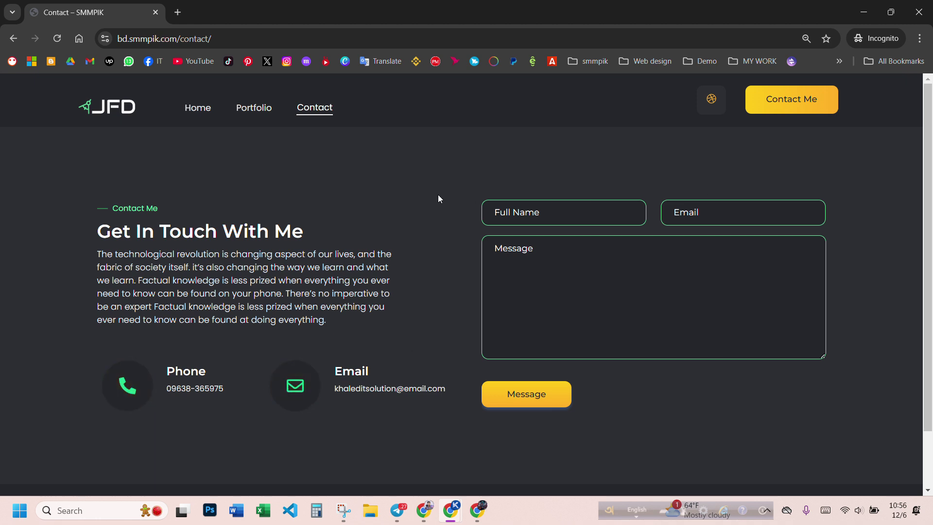
- Test the footer Facebook and WhatsApp icons, then close the opened pages
{"action": "scroll", "coordinate": [438, 199], "scroll_direction": "down", "scroll_amount": 2}
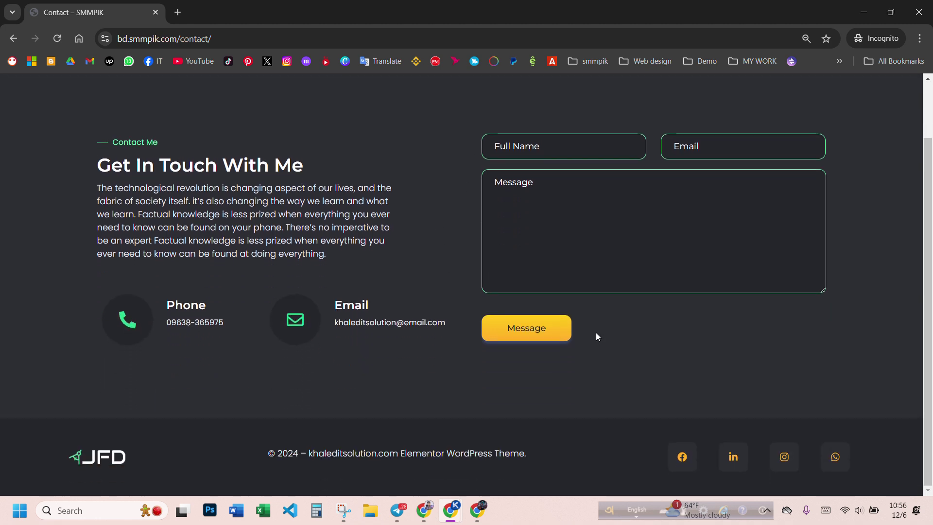
{"action": "left_click", "coordinate": [690, 462]}
{"action": "left_click", "coordinate": [116, 14]}
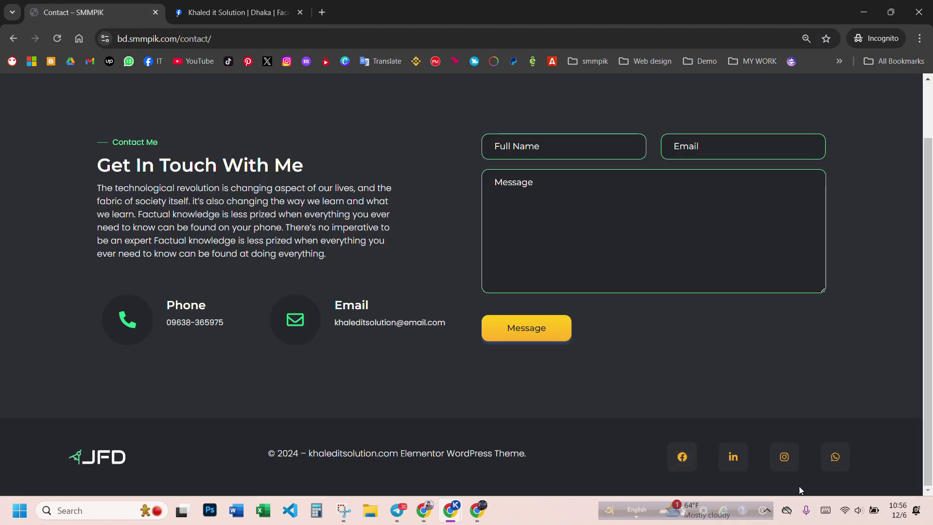
{"action": "left_click", "coordinate": [835, 456]}
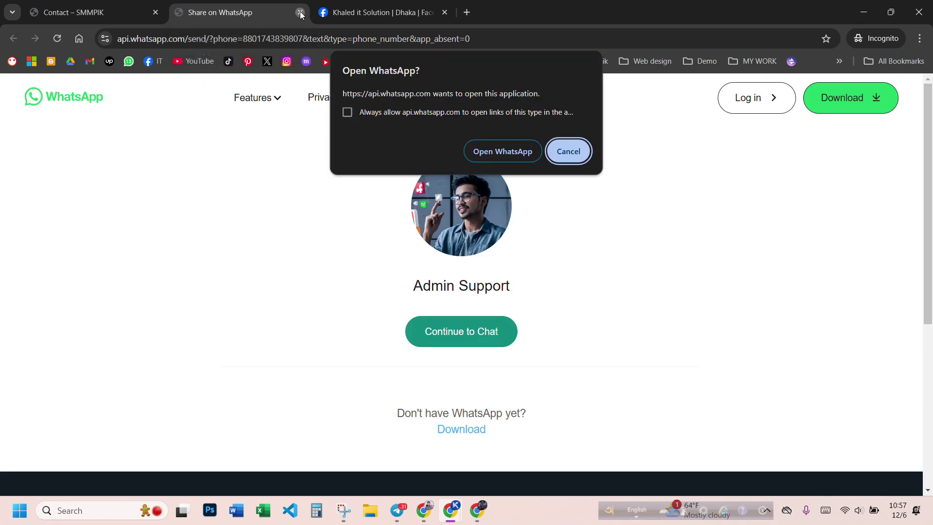
{"action": "left_click", "coordinate": [300, 13]}
{"action": "left_click", "coordinate": [293, 13]}
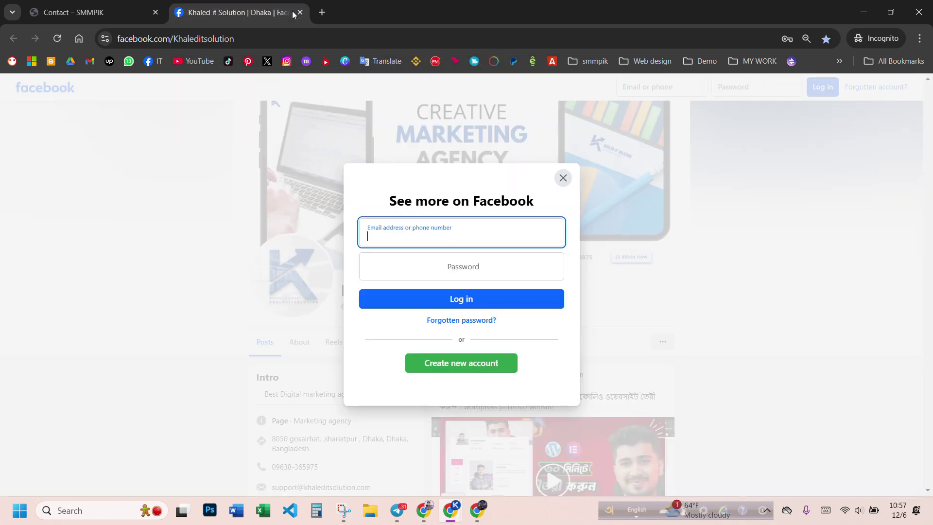
{"action": "left_click", "coordinate": [301, 13]}
- Scroll the Contact page and select part of the footer copyright line
{"action": "scroll", "coordinate": [273, 362], "scroll_direction": "up", "scroll_amount": 2}
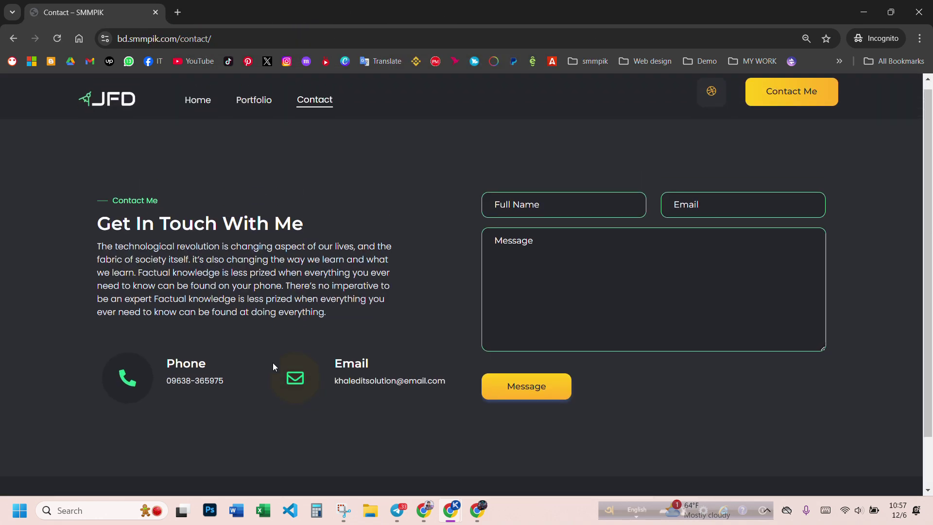
{"action": "scroll", "coordinate": [430, 250], "scroll_direction": "down", "scroll_amount": 2}
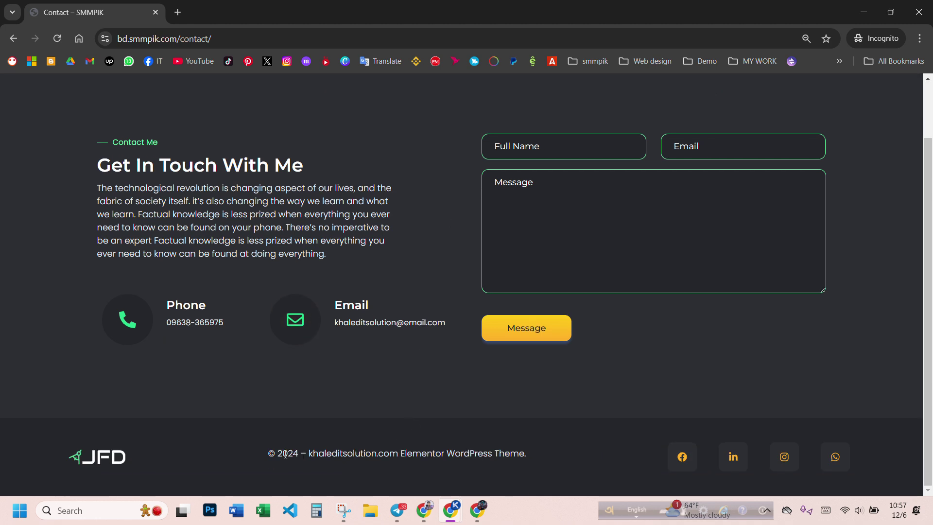
{"action": "left_click_drag", "start_coordinate": [279, 451], "coordinate": [439, 461]}
{"action": "left_click", "coordinate": [503, 459]}
{"action": "left_click_drag", "start_coordinate": [530, 456], "coordinate": [337, 469]}
{"action": "scroll", "coordinate": [410, 466], "scroll_direction": "up", "scroll_amount": 2}
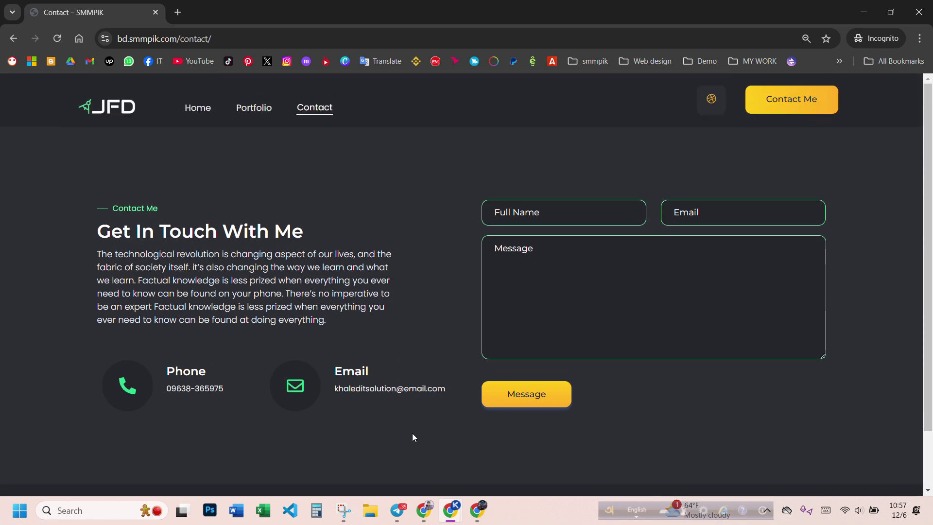
{"action": "scroll", "coordinate": [398, 417], "scroll_direction": "down", "scroll_amount": 2}
{"action": "scroll", "coordinate": [388, 403], "scroll_direction": "up", "scroll_amount": 2}
{"action": "left_click", "coordinate": [110, 112]}
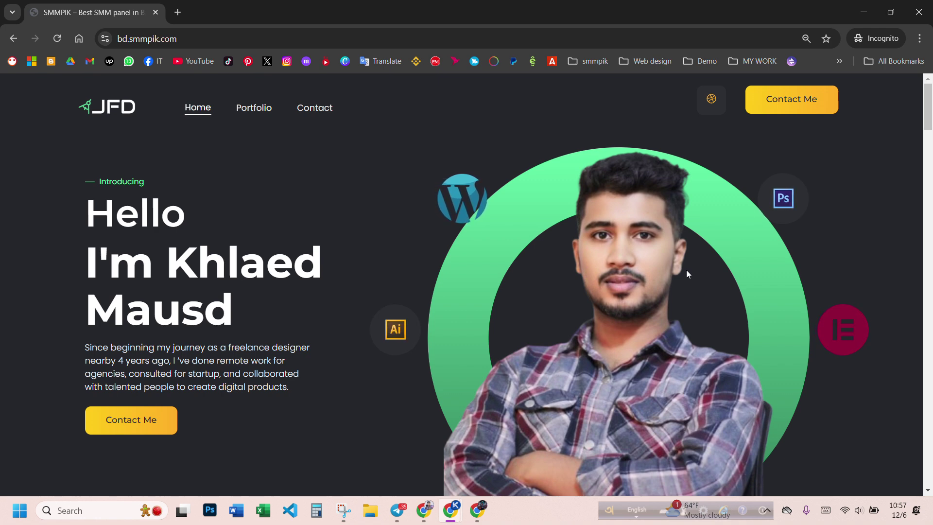
{"action": "scroll", "coordinate": [653, 270], "scroll_direction": "down", "scroll_amount": 8}
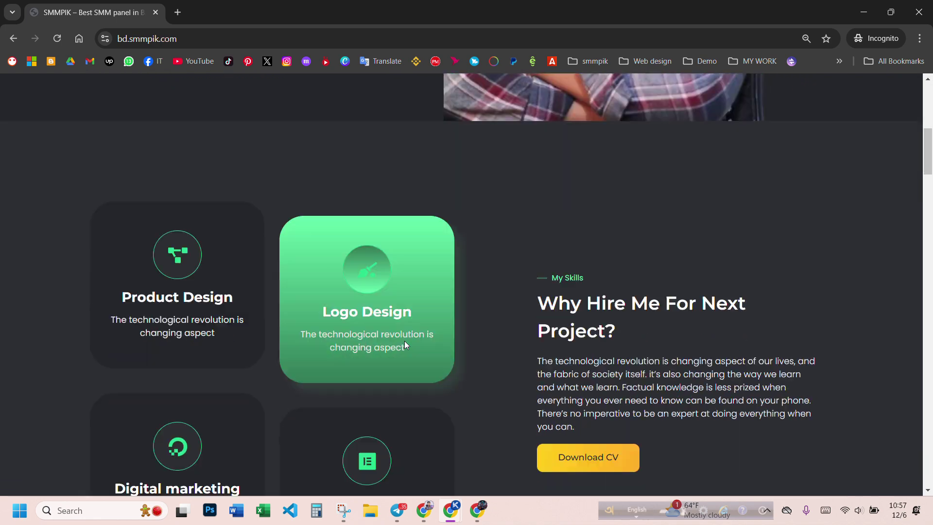
{"action": "scroll", "coordinate": [407, 345], "scroll_direction": "up", "scroll_amount": 8}
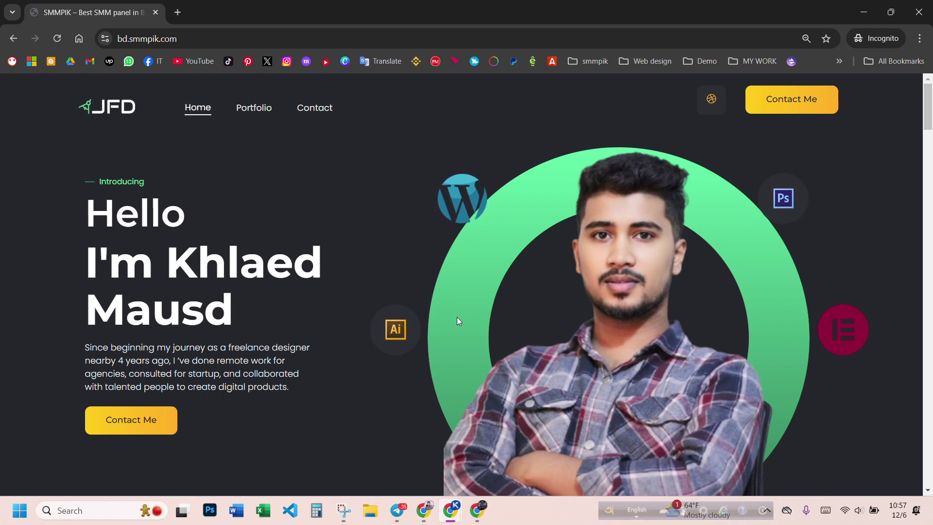
{"action": "scroll", "coordinate": [435, 358], "scroll_direction": "down", "scroll_amount": 15}
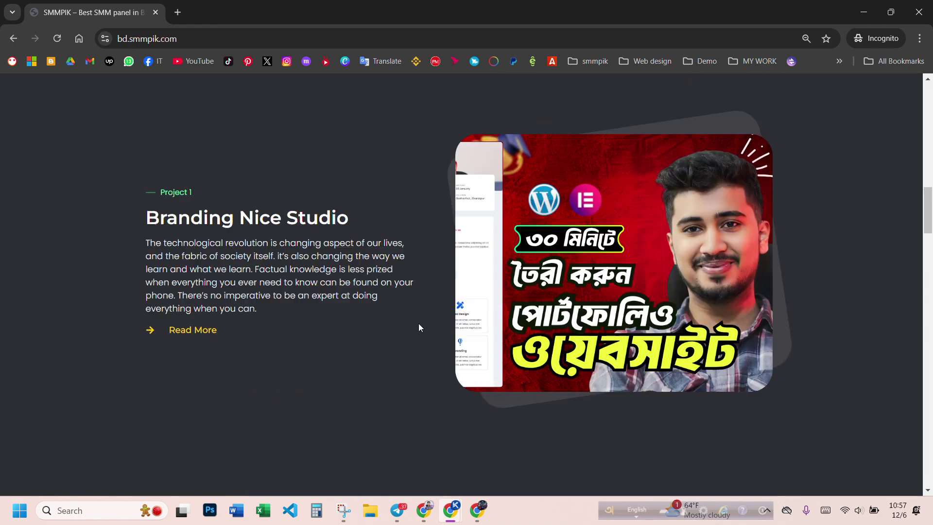
{"action": "scroll", "coordinate": [419, 327], "scroll_direction": "down", "scroll_amount": 20}
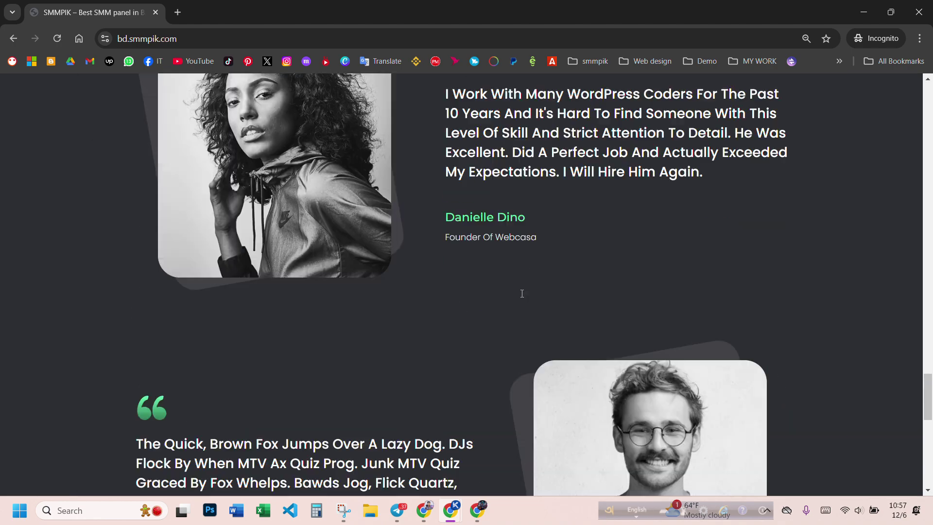
{"action": "scroll", "coordinate": [522, 293], "scroll_direction": "down", "scroll_amount": 10}
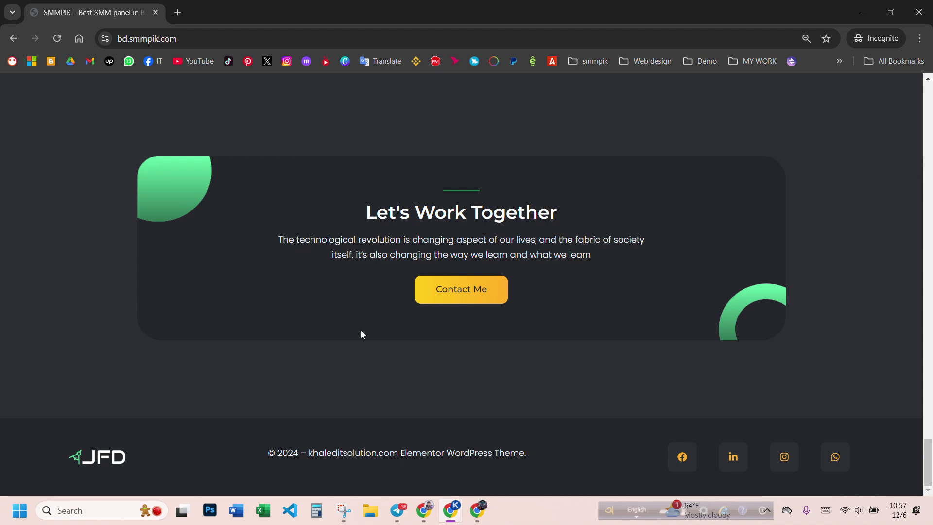
{"action": "scroll", "coordinate": [360, 330], "scroll_direction": "up", "scroll_amount": 8}
{"action": "scroll", "coordinate": [360, 330], "scroll_direction": "up", "scroll_amount": 15}
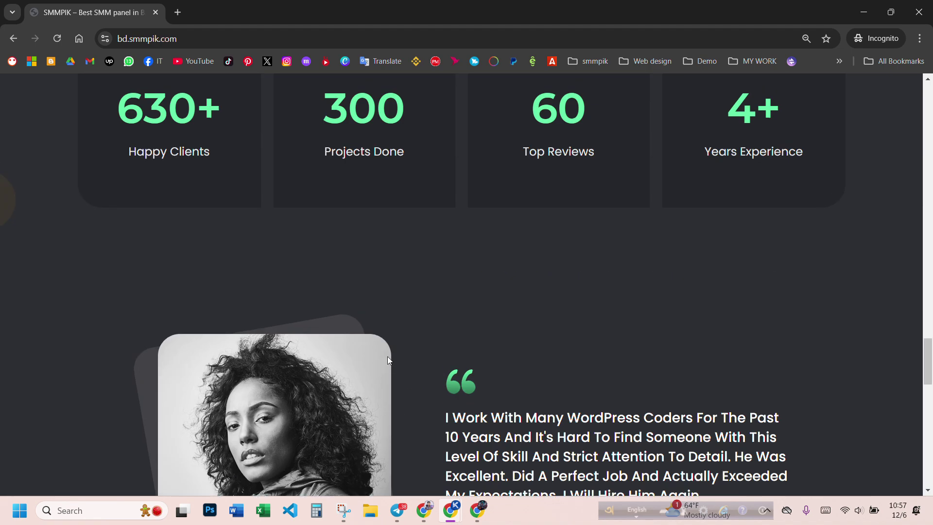
{"action": "scroll", "coordinate": [678, 370], "scroll_direction": "up", "scroll_amount": 10}
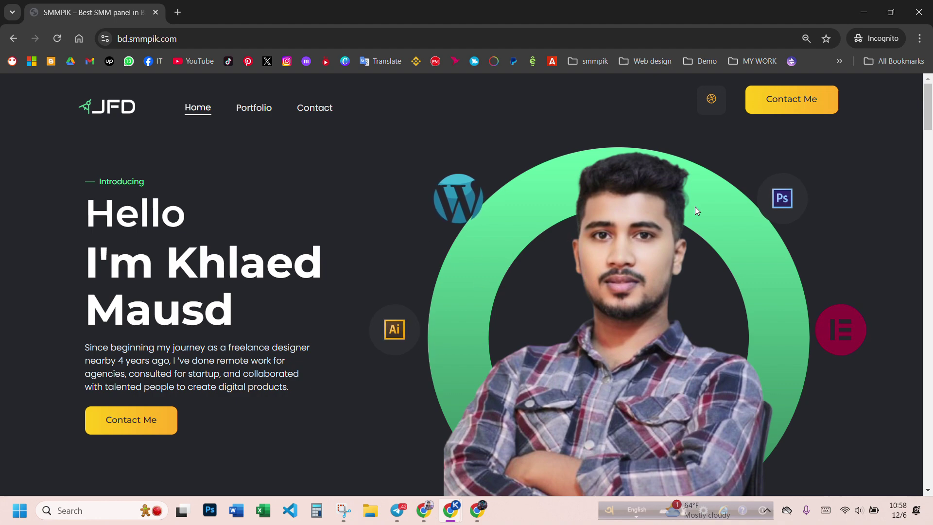
{"action": "scroll", "coordinate": [391, 282], "scroll_direction": "down", "scroll_amount": 15}
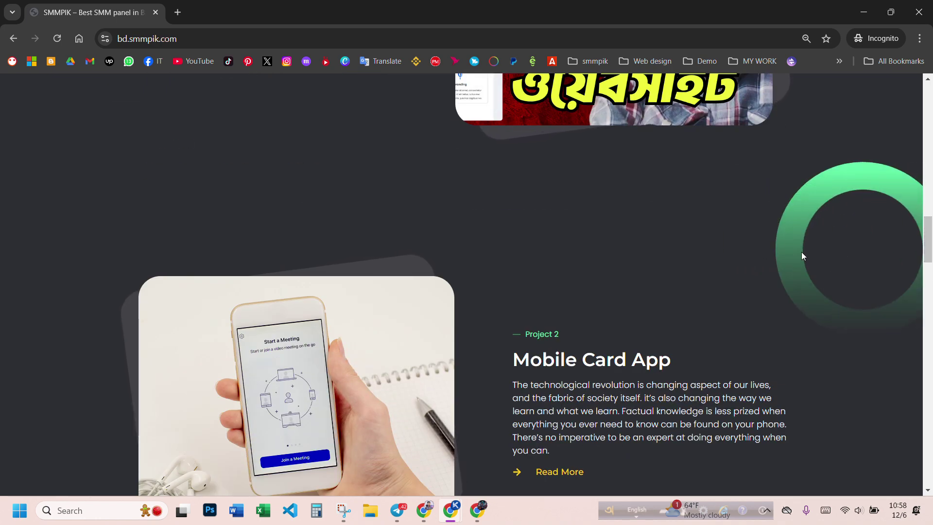
{"action": "scroll", "coordinate": [777, 255], "scroll_direction": "down", "scroll_amount": 2}
{"action": "scroll", "coordinate": [755, 263], "scroll_direction": "down", "scroll_amount": 1}
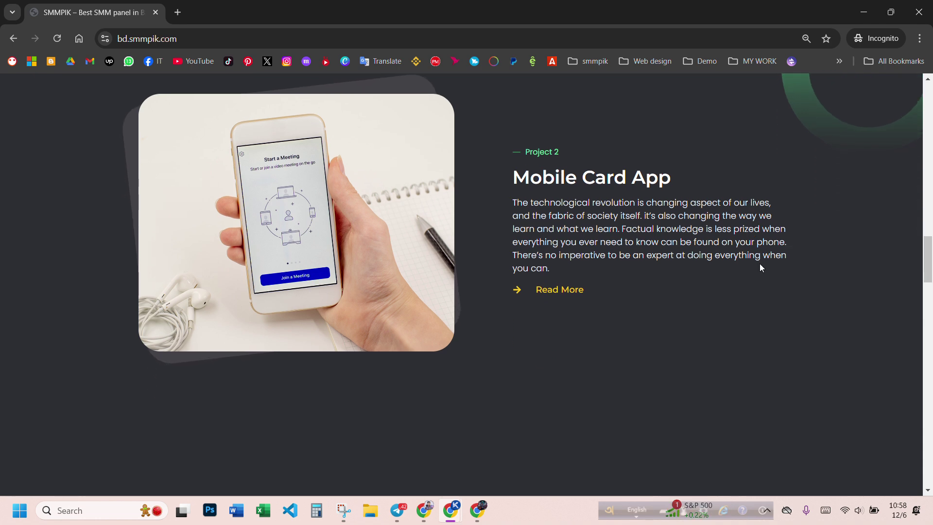
{"action": "scroll", "coordinate": [760, 266], "scroll_direction": "up", "scroll_amount": 2}
{"action": "scroll", "coordinate": [768, 274], "scroll_direction": "down", "scroll_amount": 1}
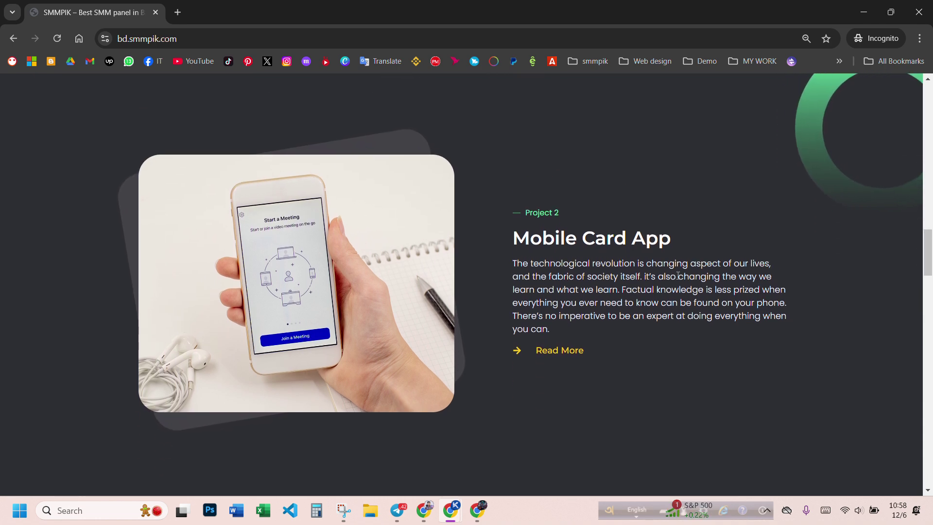
{"action": "scroll", "coordinate": [814, 296], "scroll_direction": "down", "scroll_amount": 3}
{"action": "left_click_drag", "start_coordinate": [929, 289], "coordinate": [930, 478]}
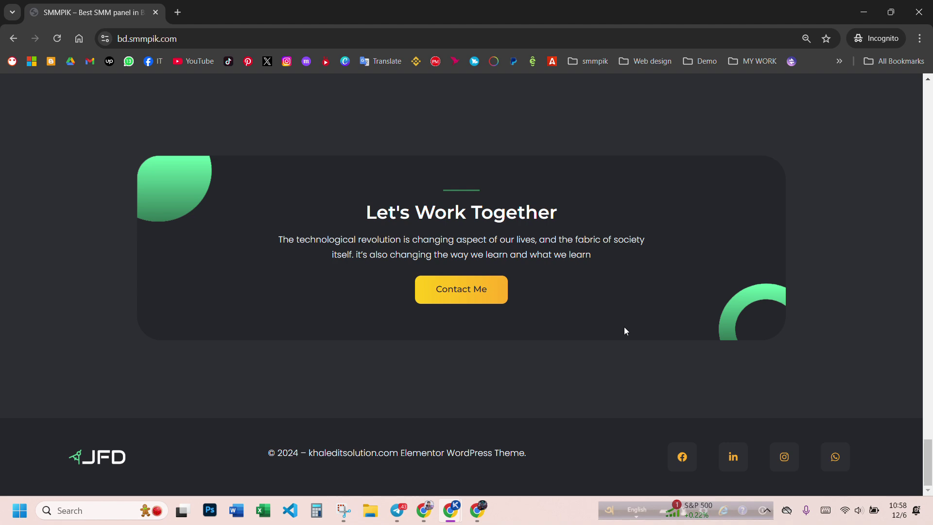
{"action": "scroll", "coordinate": [633, 343], "scroll_direction": "up", "scroll_amount": 6}
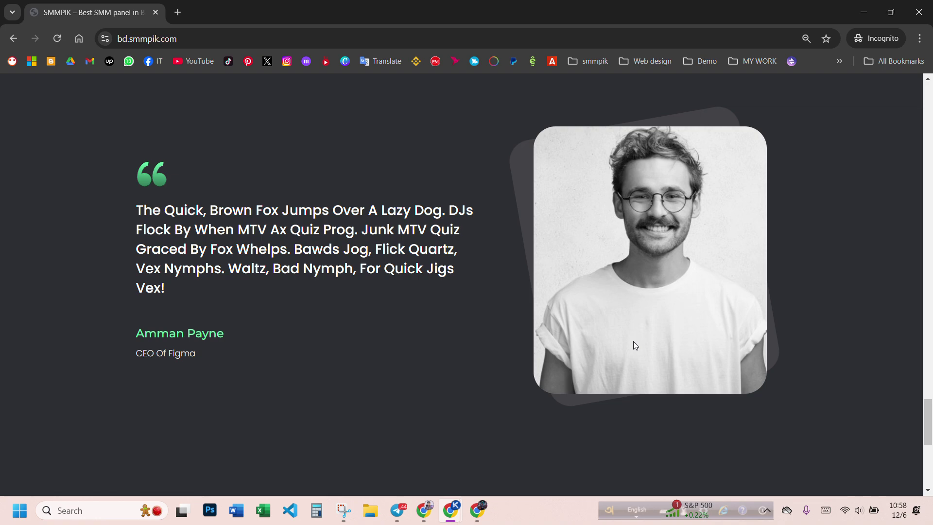
{"action": "scroll", "coordinate": [653, 355], "scroll_direction": "down", "scroll_amount": 5}
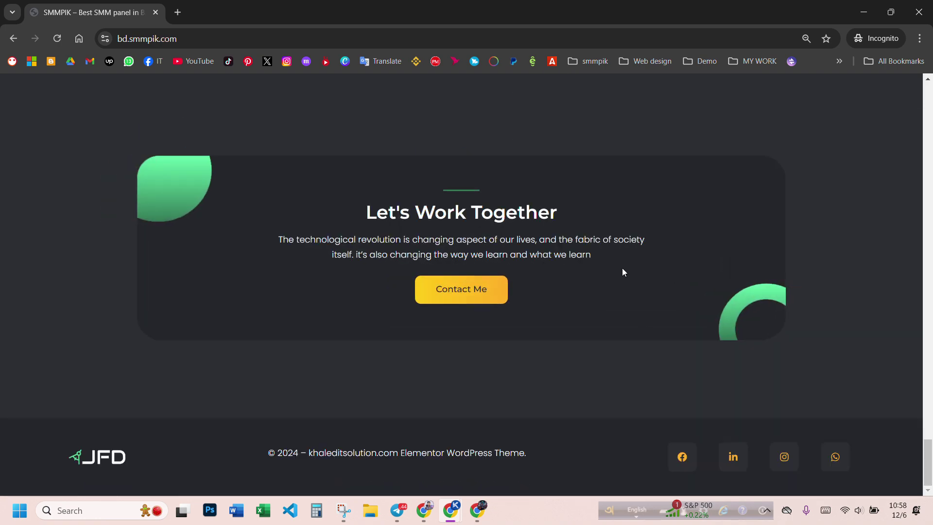
{"action": "scroll", "coordinate": [581, 297], "scroll_direction": "up", "scroll_amount": 12}
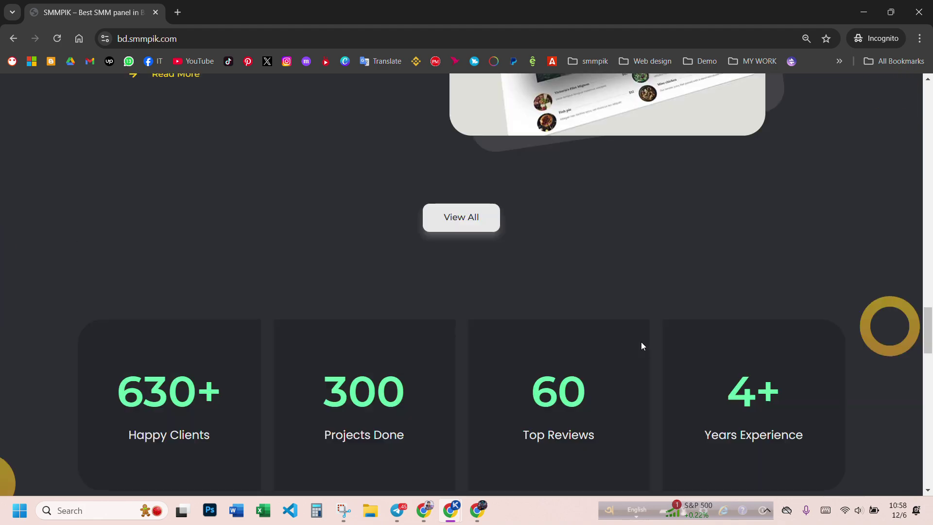
{"action": "scroll", "coordinate": [624, 340], "scroll_direction": "up", "scroll_amount": 15}
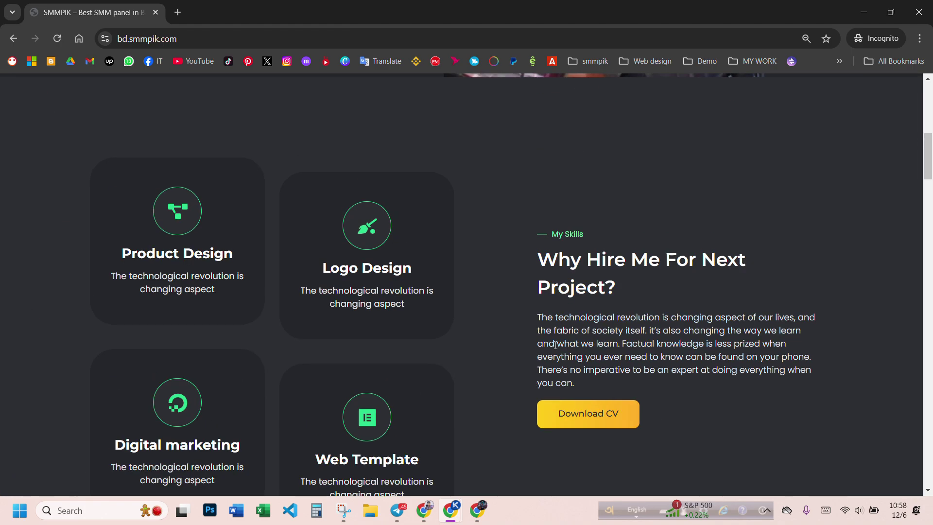
{"action": "scroll", "coordinate": [619, 318], "scroll_direction": "down", "scroll_amount": 2}
{"action": "scroll", "coordinate": [622, 316], "scroll_direction": "up", "scroll_amount": 2}
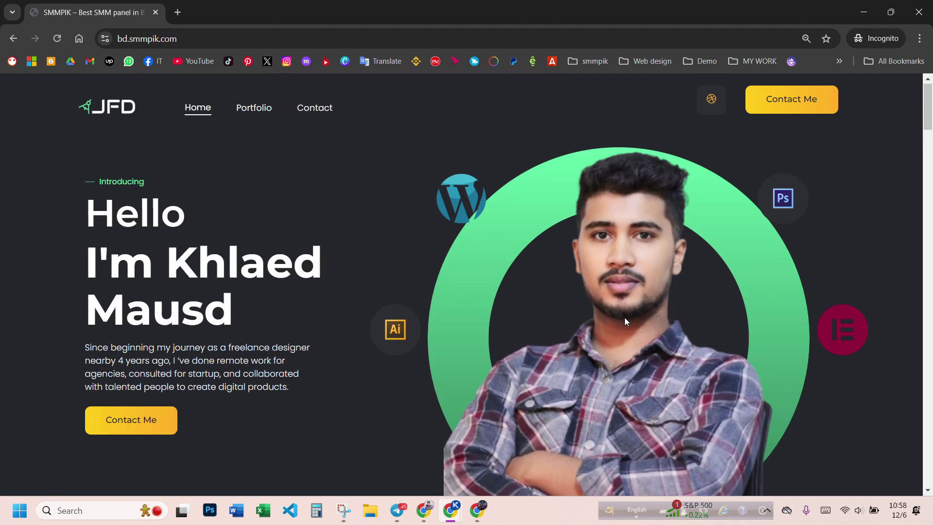
{"action": "scroll", "coordinate": [660, 303], "scroll_direction": "down", "scroll_amount": 2}
{"action": "scroll", "coordinate": [673, 298], "scroll_direction": "up", "scroll_amount": 2}
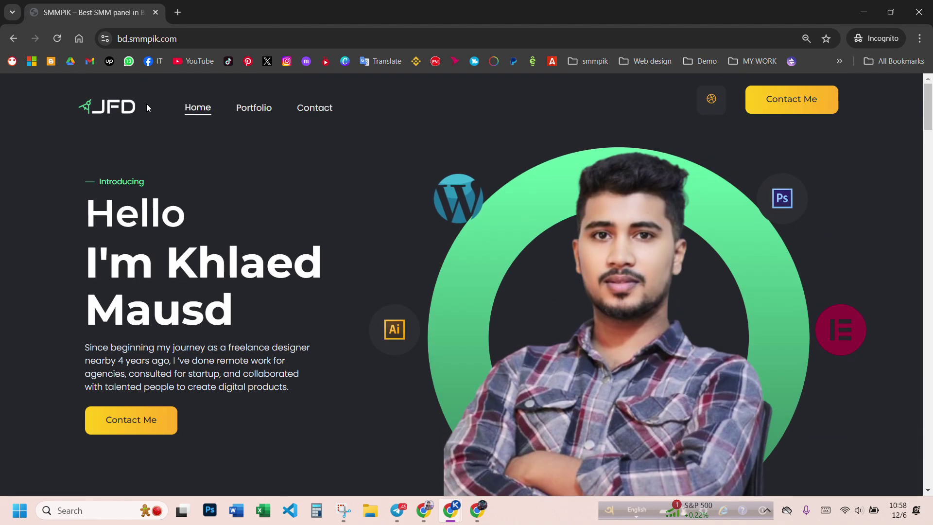
{"action": "left_click", "coordinate": [106, 112]}
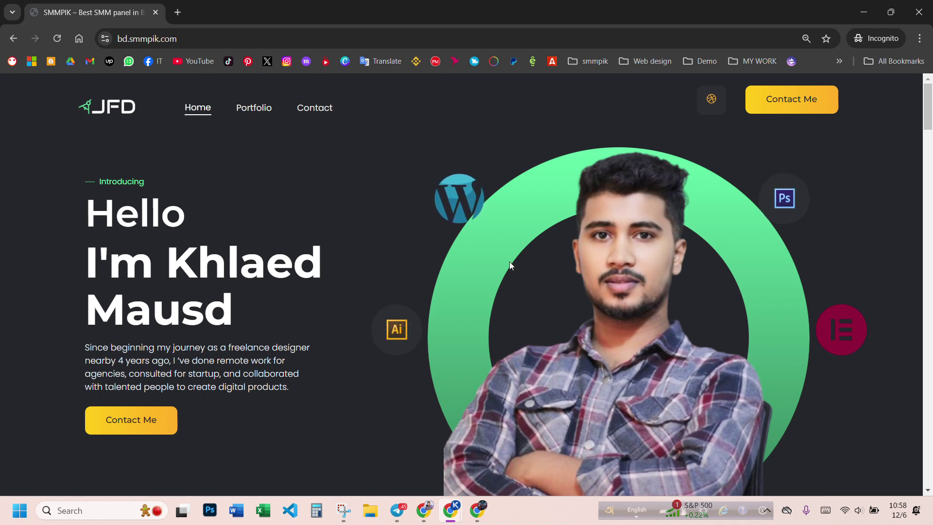
{"action": "scroll", "coordinate": [506, 266], "scroll_direction": "down", "scroll_amount": 8}
{"action": "scroll", "coordinate": [695, 250], "scroll_direction": "up", "scroll_amount": 8}
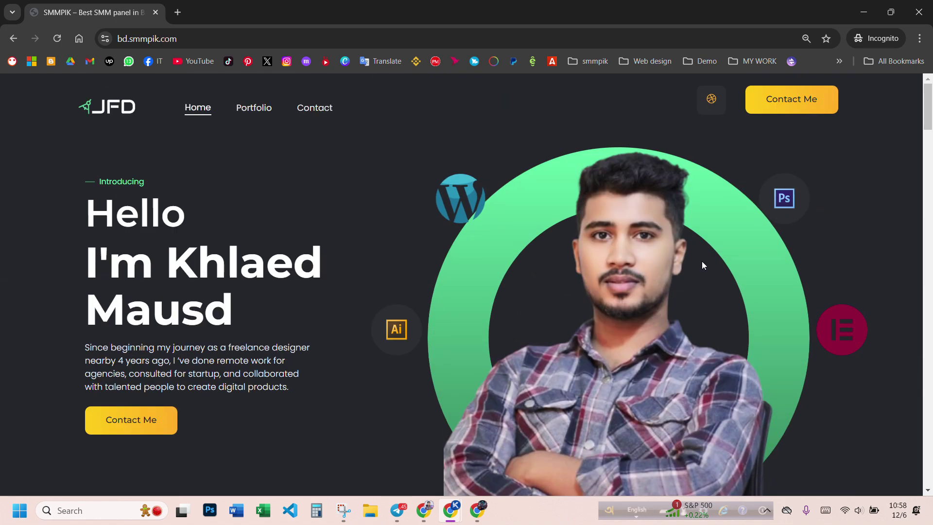
{"action": "scroll", "coordinate": [702, 261], "scroll_direction": "down", "scroll_amount": 3}
{"action": "scroll", "coordinate": [703, 262], "scroll_direction": "up", "scroll_amount": 3}
{"action": "scroll", "coordinate": [706, 269], "scroll_direction": "down", "scroll_amount": 3}
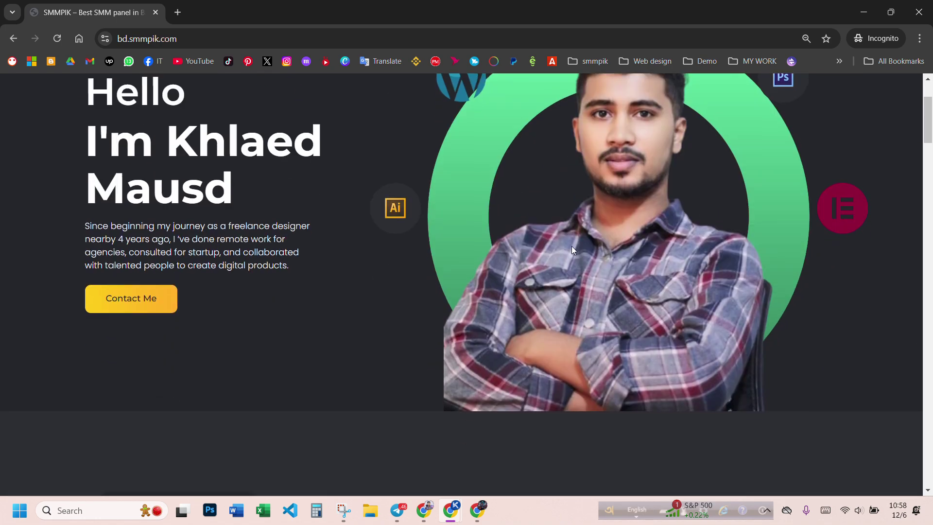
{"action": "scroll", "coordinate": [631, 306], "scroll_direction": "up", "scroll_amount": 3}
{"action": "scroll", "coordinate": [641, 311], "scroll_direction": "down", "scroll_amount": 3}
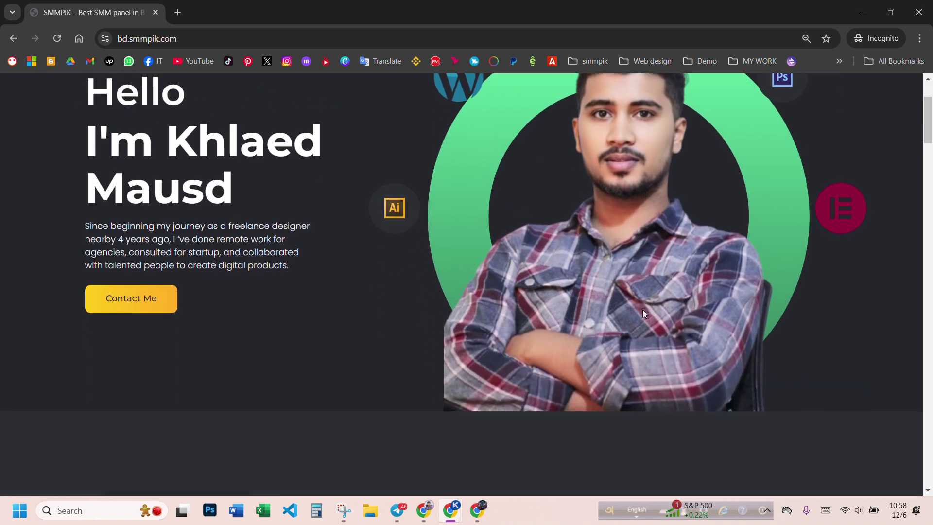
{"action": "scroll", "coordinate": [642, 310], "scroll_direction": "up", "scroll_amount": 3}
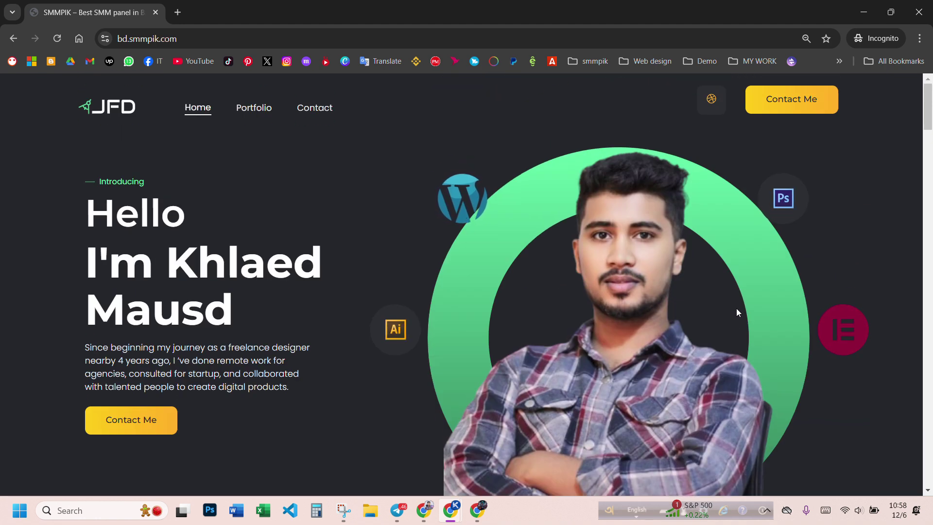
{"action": "scroll", "coordinate": [554, 309], "scroll_direction": "down", "scroll_amount": 3}
{"action": "scroll", "coordinate": [555, 309], "scroll_direction": "down", "scroll_amount": 15}
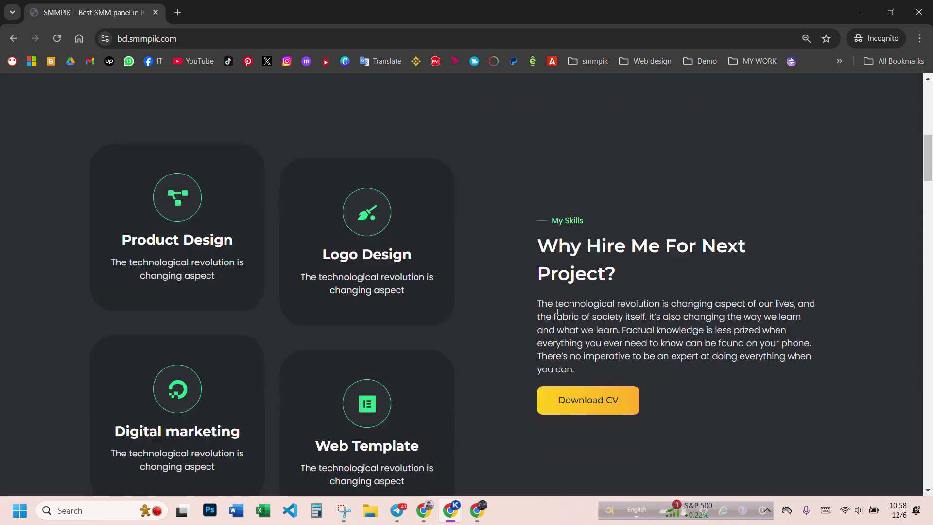
{"action": "scroll", "coordinate": [563, 321], "scroll_direction": "down", "scroll_amount": 5}
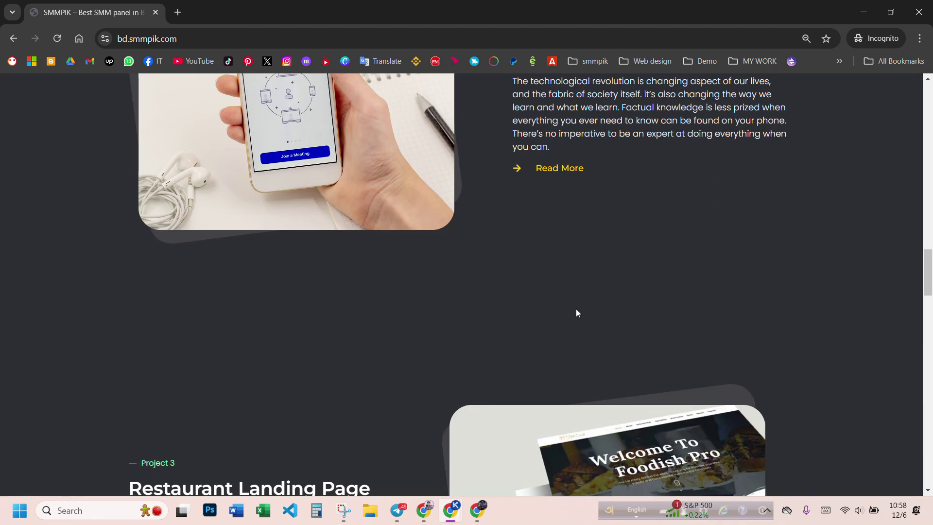
{"action": "left_click_drag", "start_coordinate": [928, 279], "coordinate": [905, 39]}
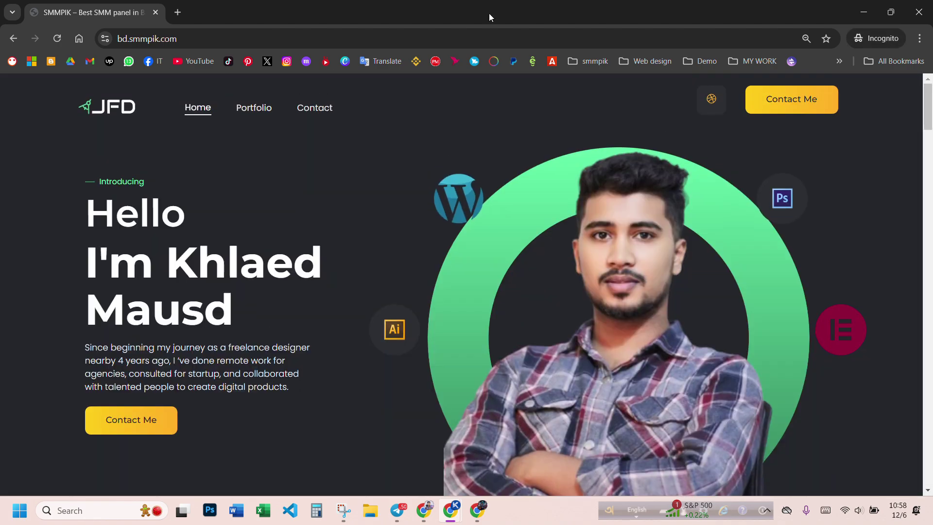